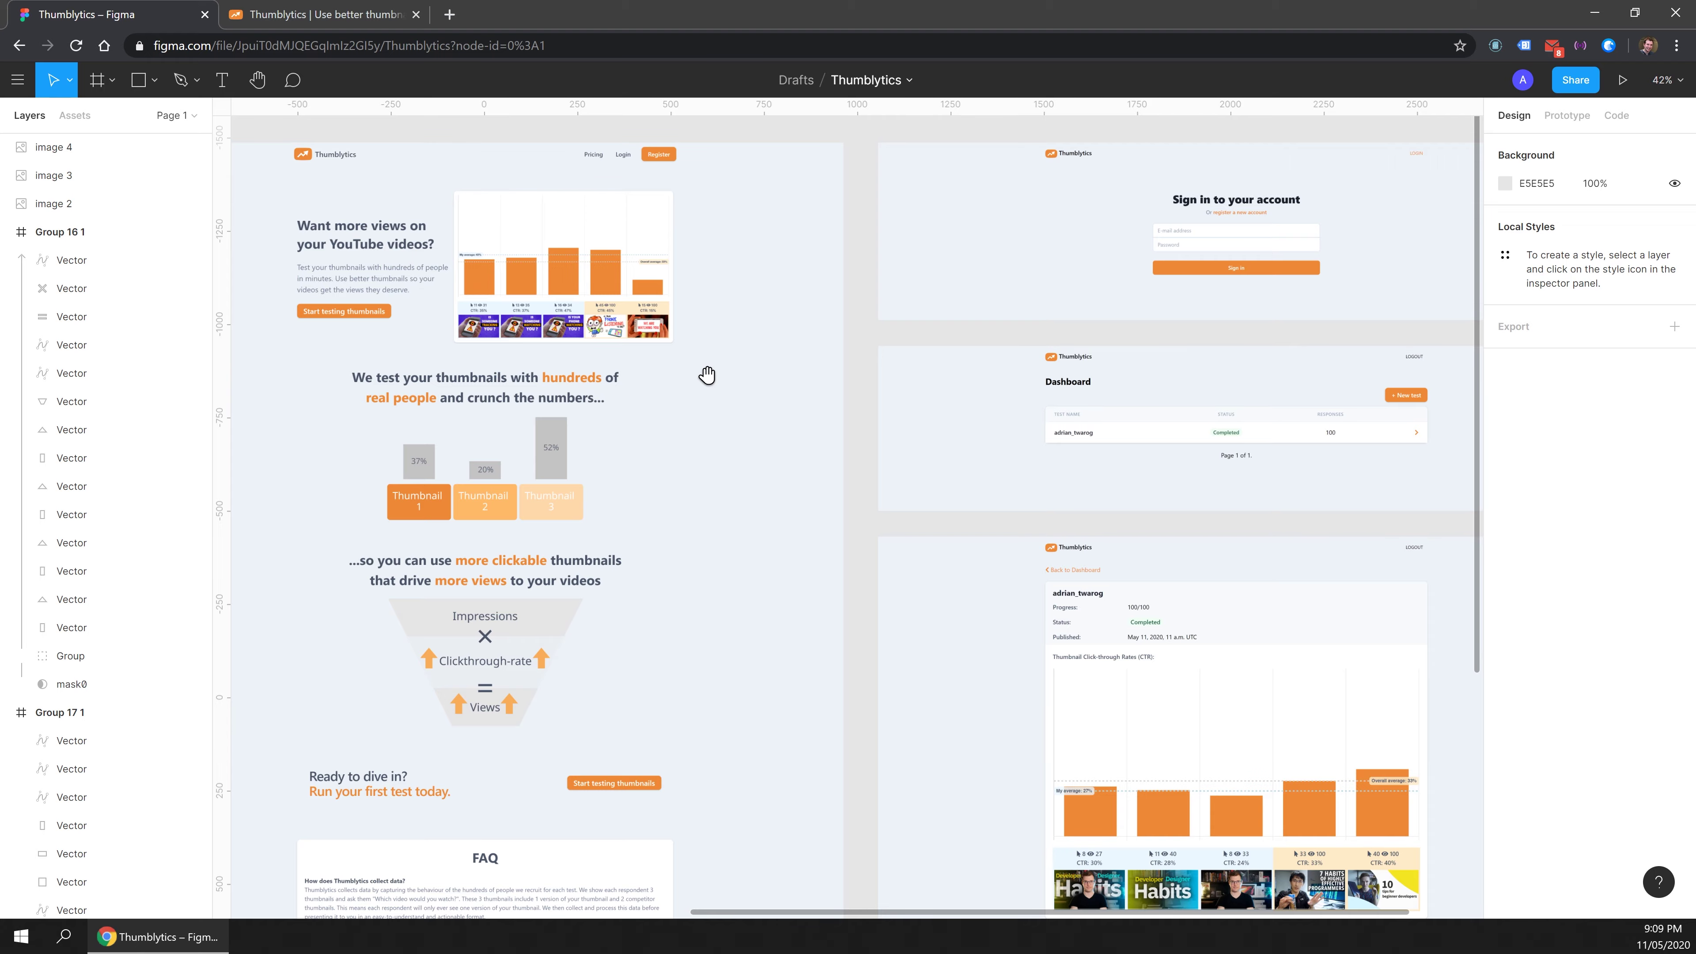
pyautogui.moveTo(706, 376); pyautogui.dragTo(758, 367)
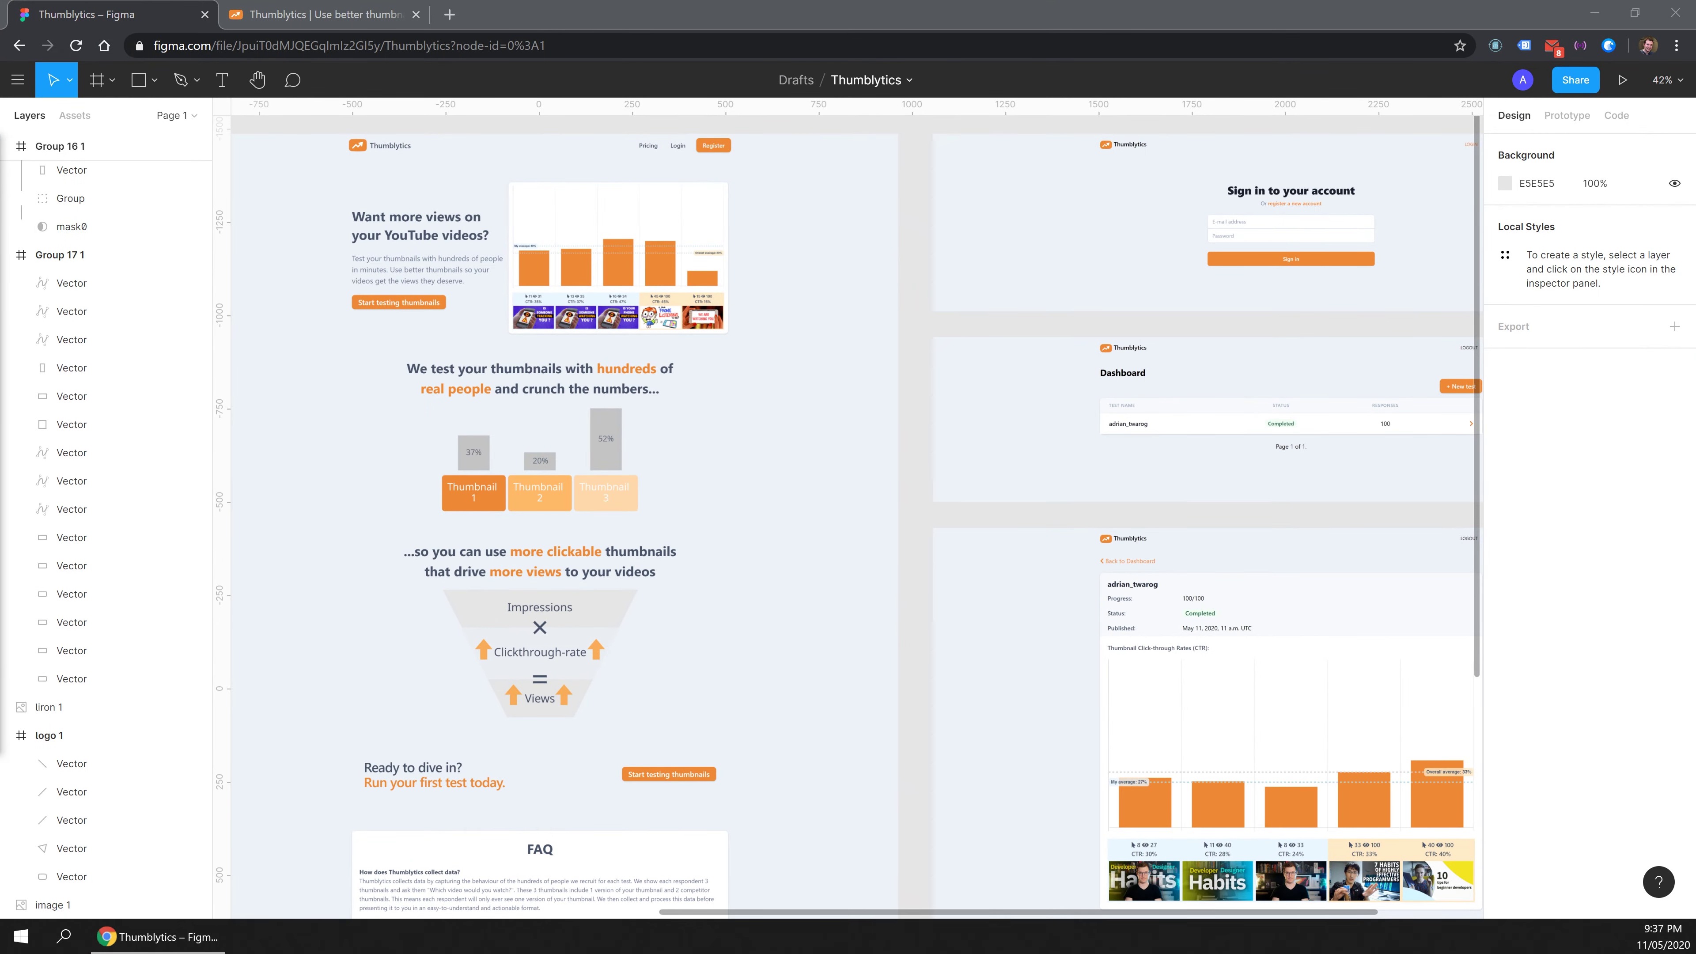
pyautogui.click(306, 218)
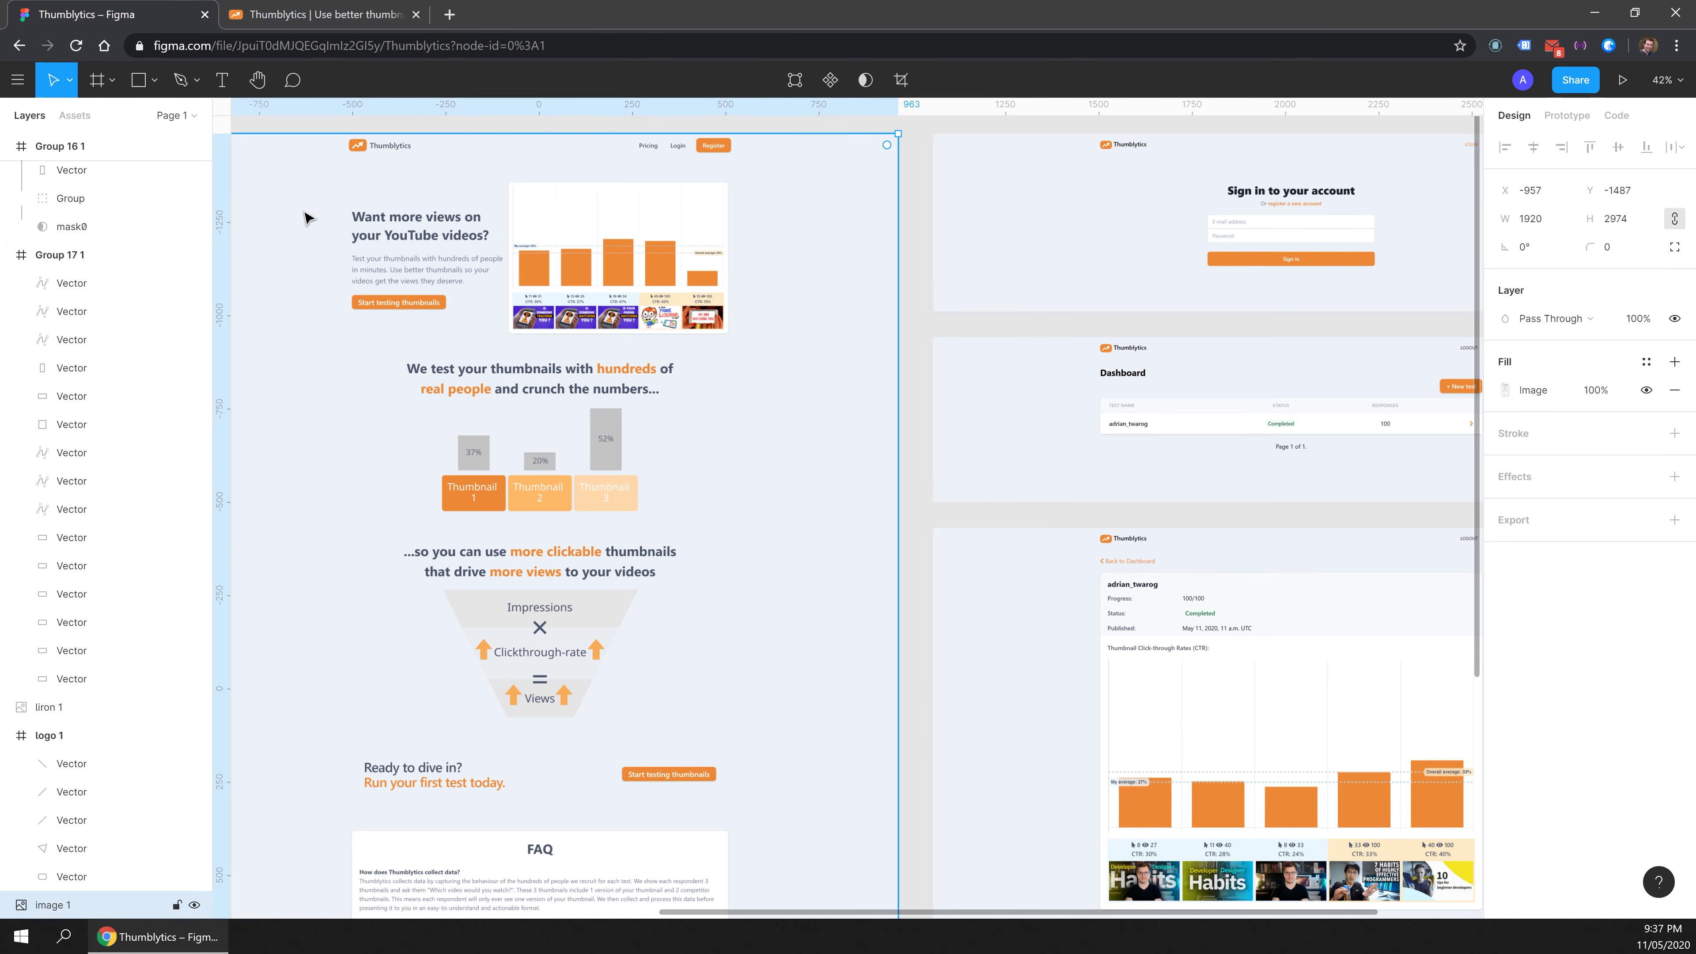
pyautogui.scroll(2, 260, 204)
pyautogui.scroll(1, 369, 233)
pyautogui.moveTo(368, 235); pyautogui.dragTo(542, 244)
pyautogui.scroll(1, 493, 194)
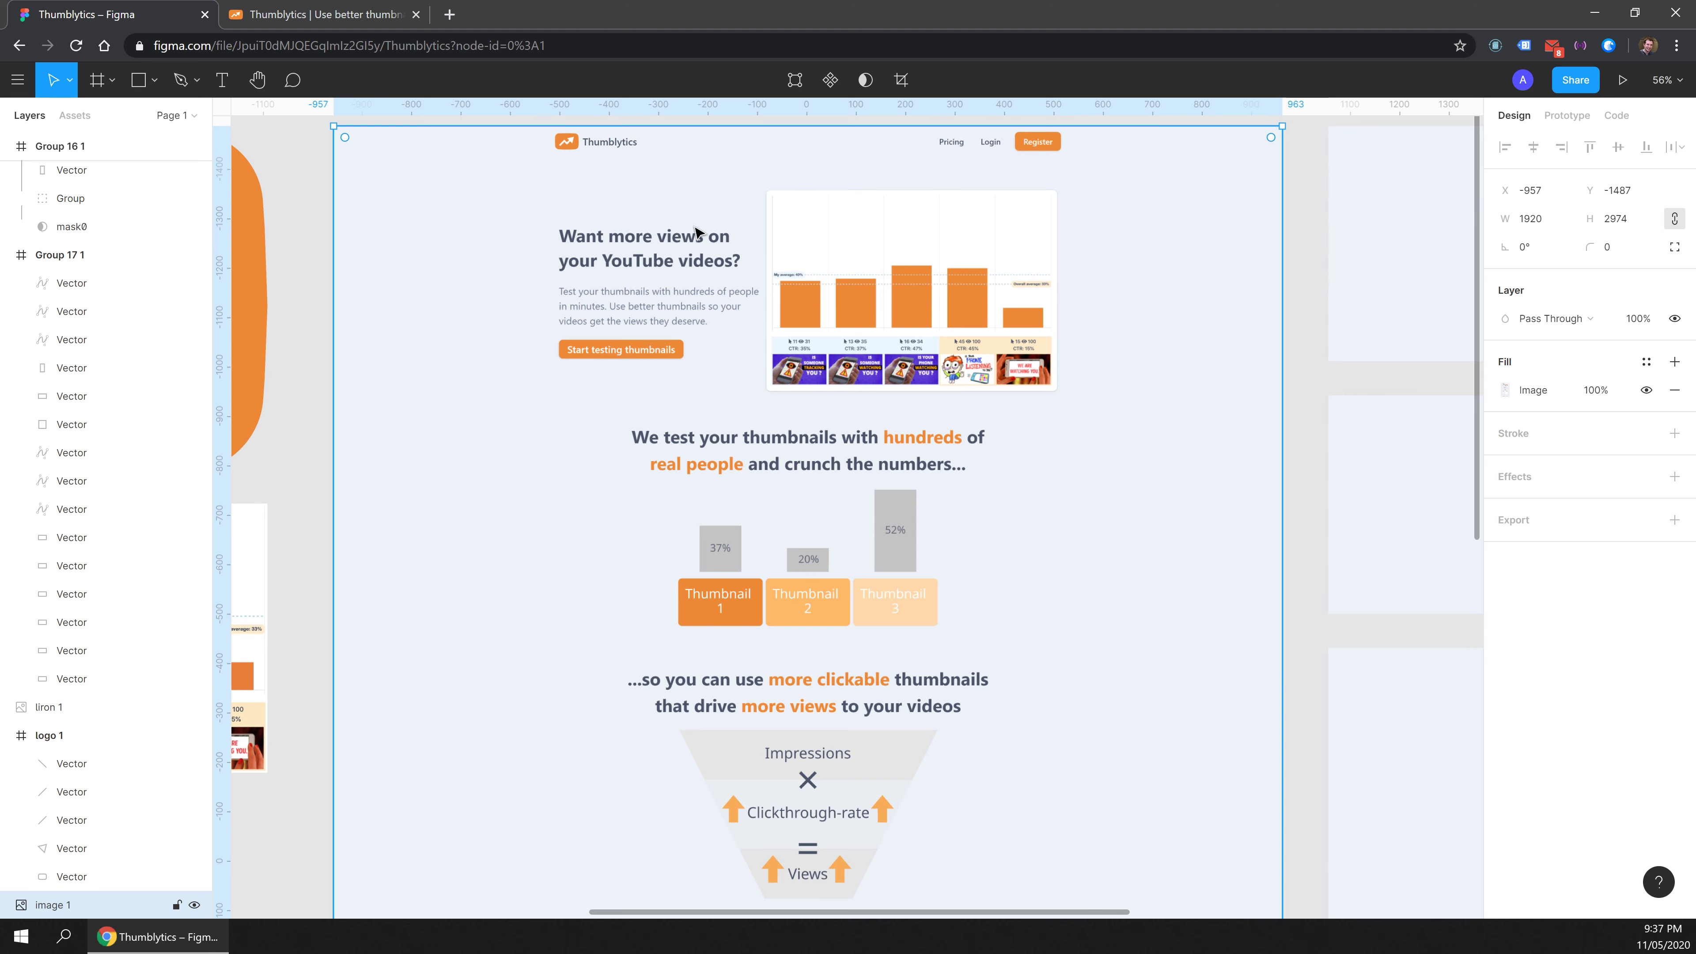
pyautogui.scroll(1, 710, 169)
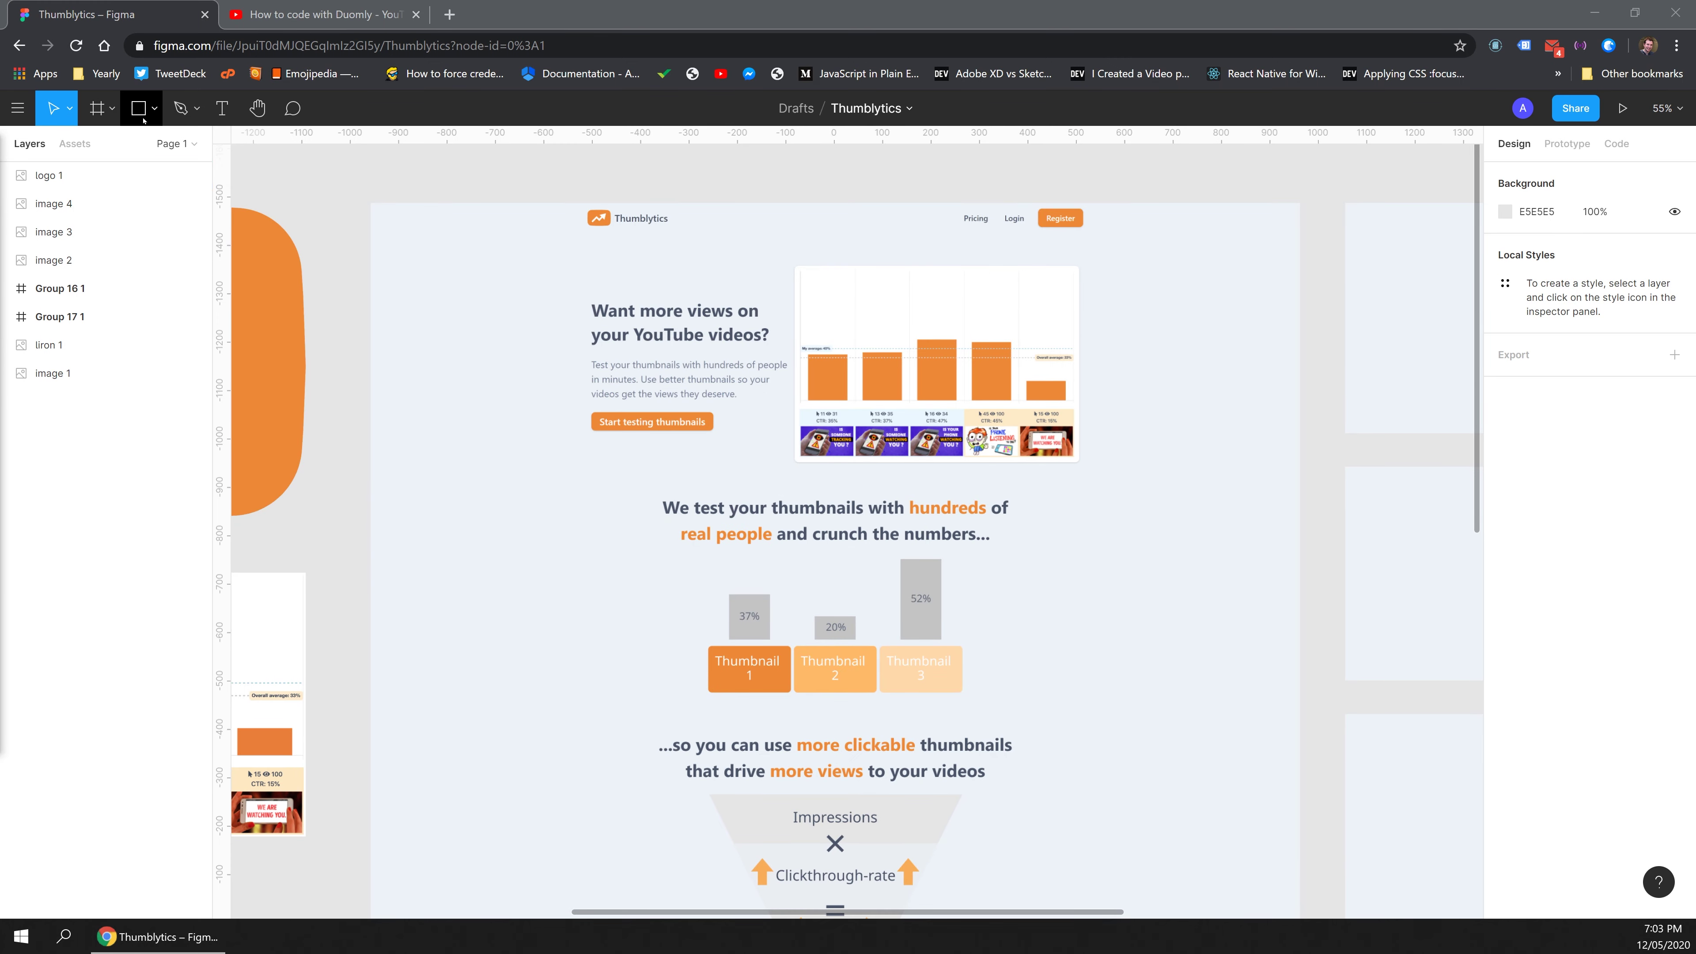
# Draw a full-width rectangle of about 1920 × 113 over the page header and fill it with the sampled page background colour EDF2F7.
pyautogui.click(143, 115)
pyautogui.moveTo(370, 201); pyautogui.dragTo(1300, 257)
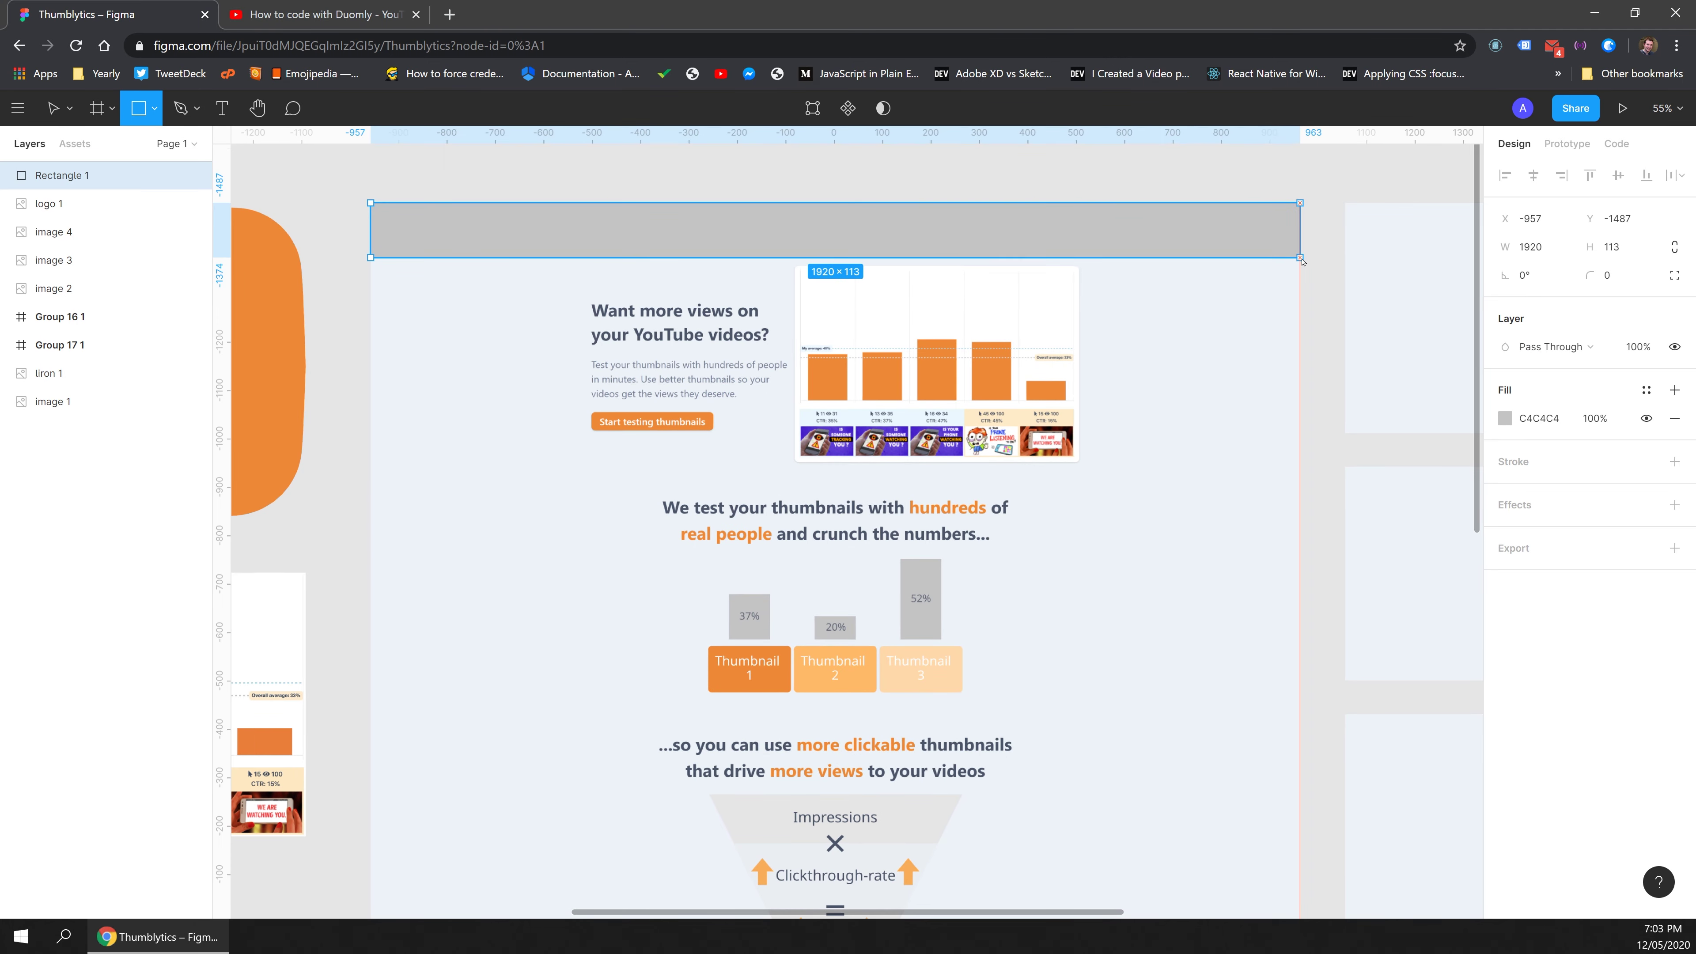
pyautogui.click(1506, 418)
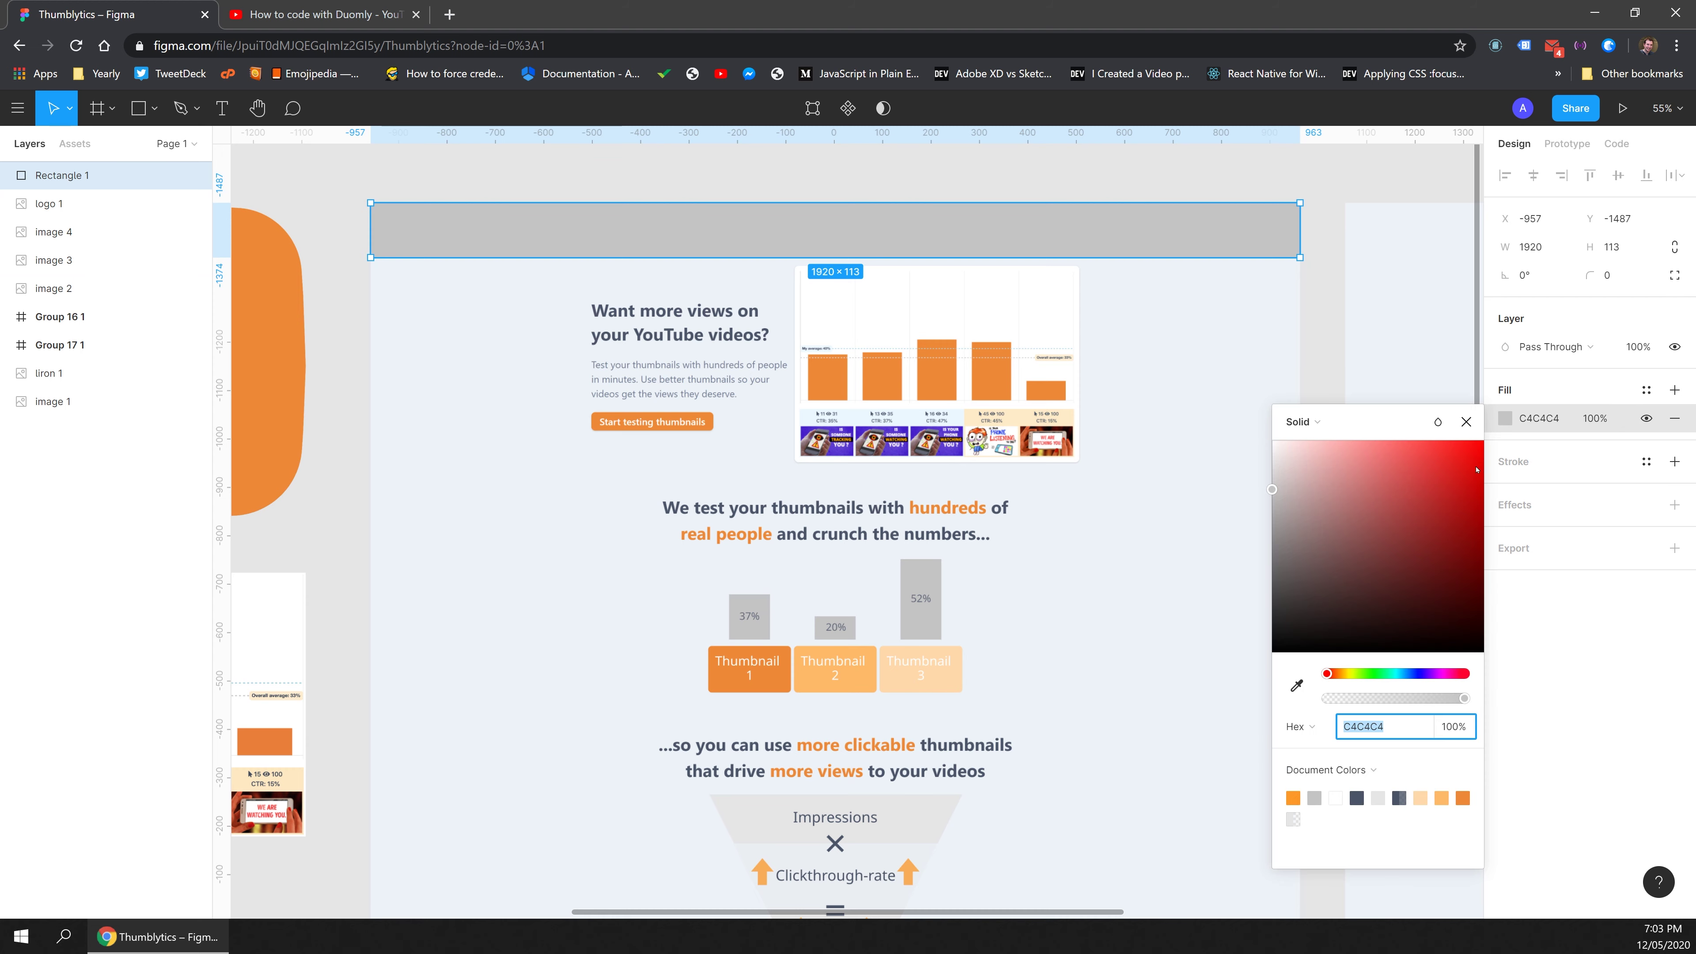
pyautogui.click(1300, 691)
pyautogui.click(1162, 382)
pyautogui.click(857, 180)
pyautogui.click(870, 225)
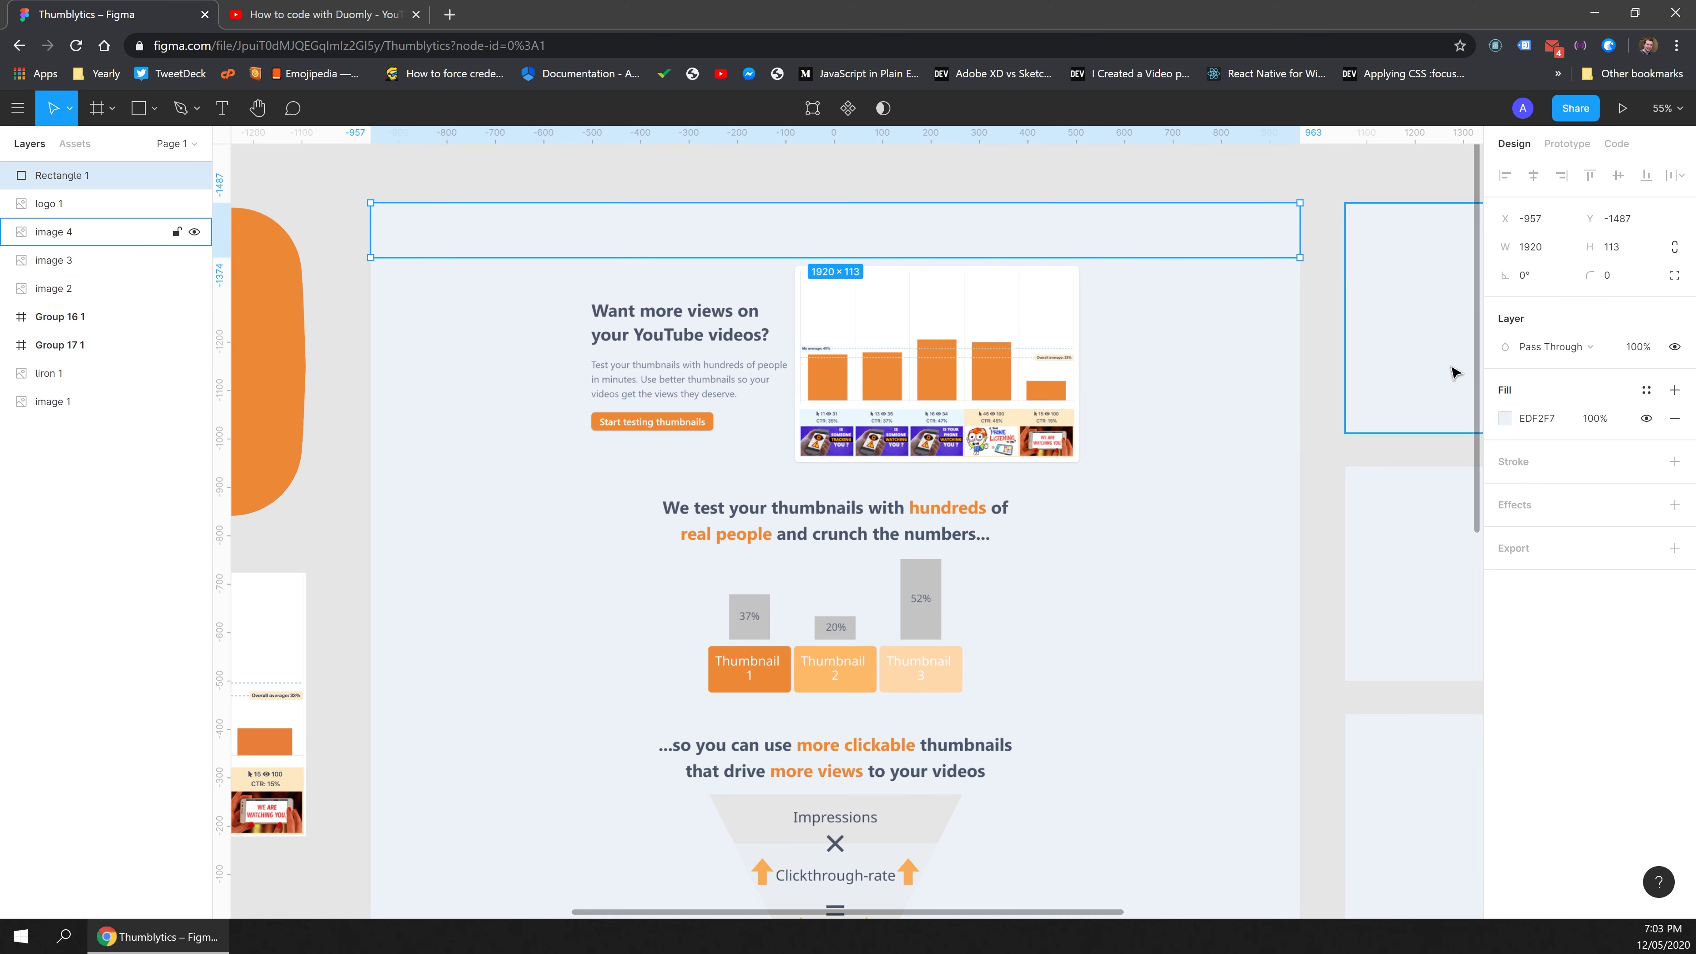
# Change the header rectangle's fill to white FFFFFF and reduce its height to about 102.
pyautogui.click(1506, 417)
pyautogui.moveTo(1326, 467); pyautogui.dragTo(1266, 435)
pyautogui.click(851, 190)
pyautogui.click(808, 231)
pyautogui.moveTo(766, 257); pyautogui.dragTo(766, 253)
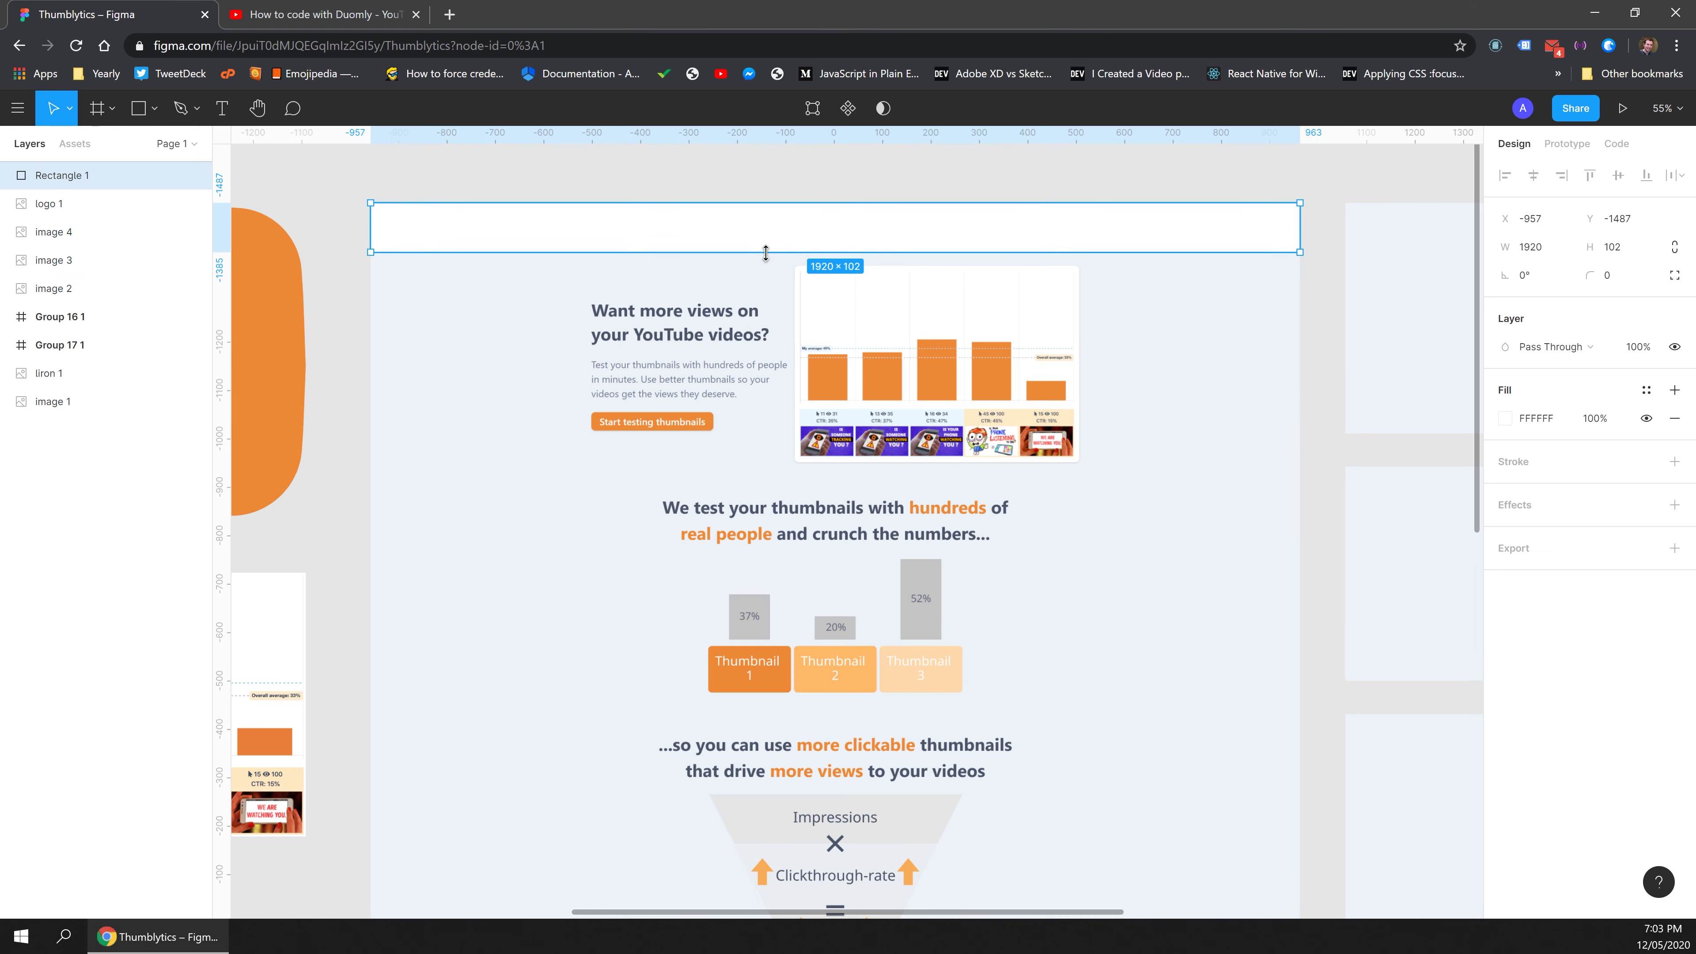
# Draw a thin 1920-wide strip along the header's upper edge and set its height to 6.
pyautogui.click(676, 170)
pyautogui.moveTo(372, 203); pyautogui.dragTo(1300, 207)
pyautogui.click(1588, 246)
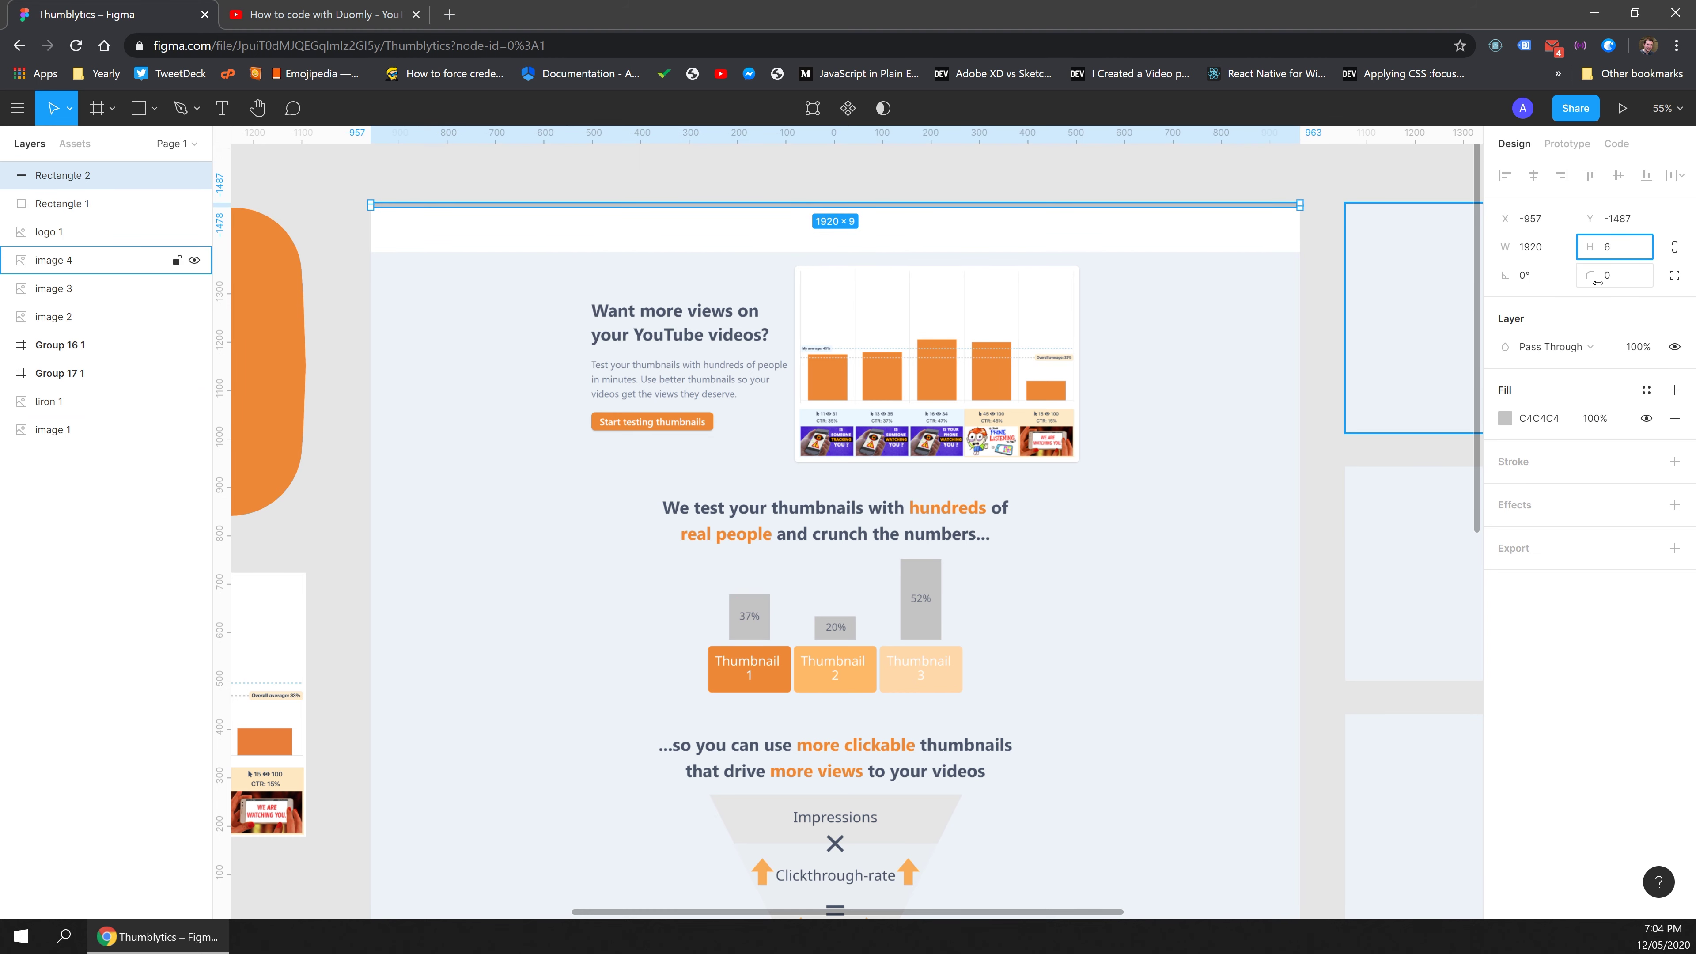
pyautogui.write('6')
pyautogui.press('Return')
# Fill the thin strip above the header with the orange document colour.
pyautogui.click(1506, 418)
pyautogui.click(1294, 799)
pyautogui.click(1341, 263)
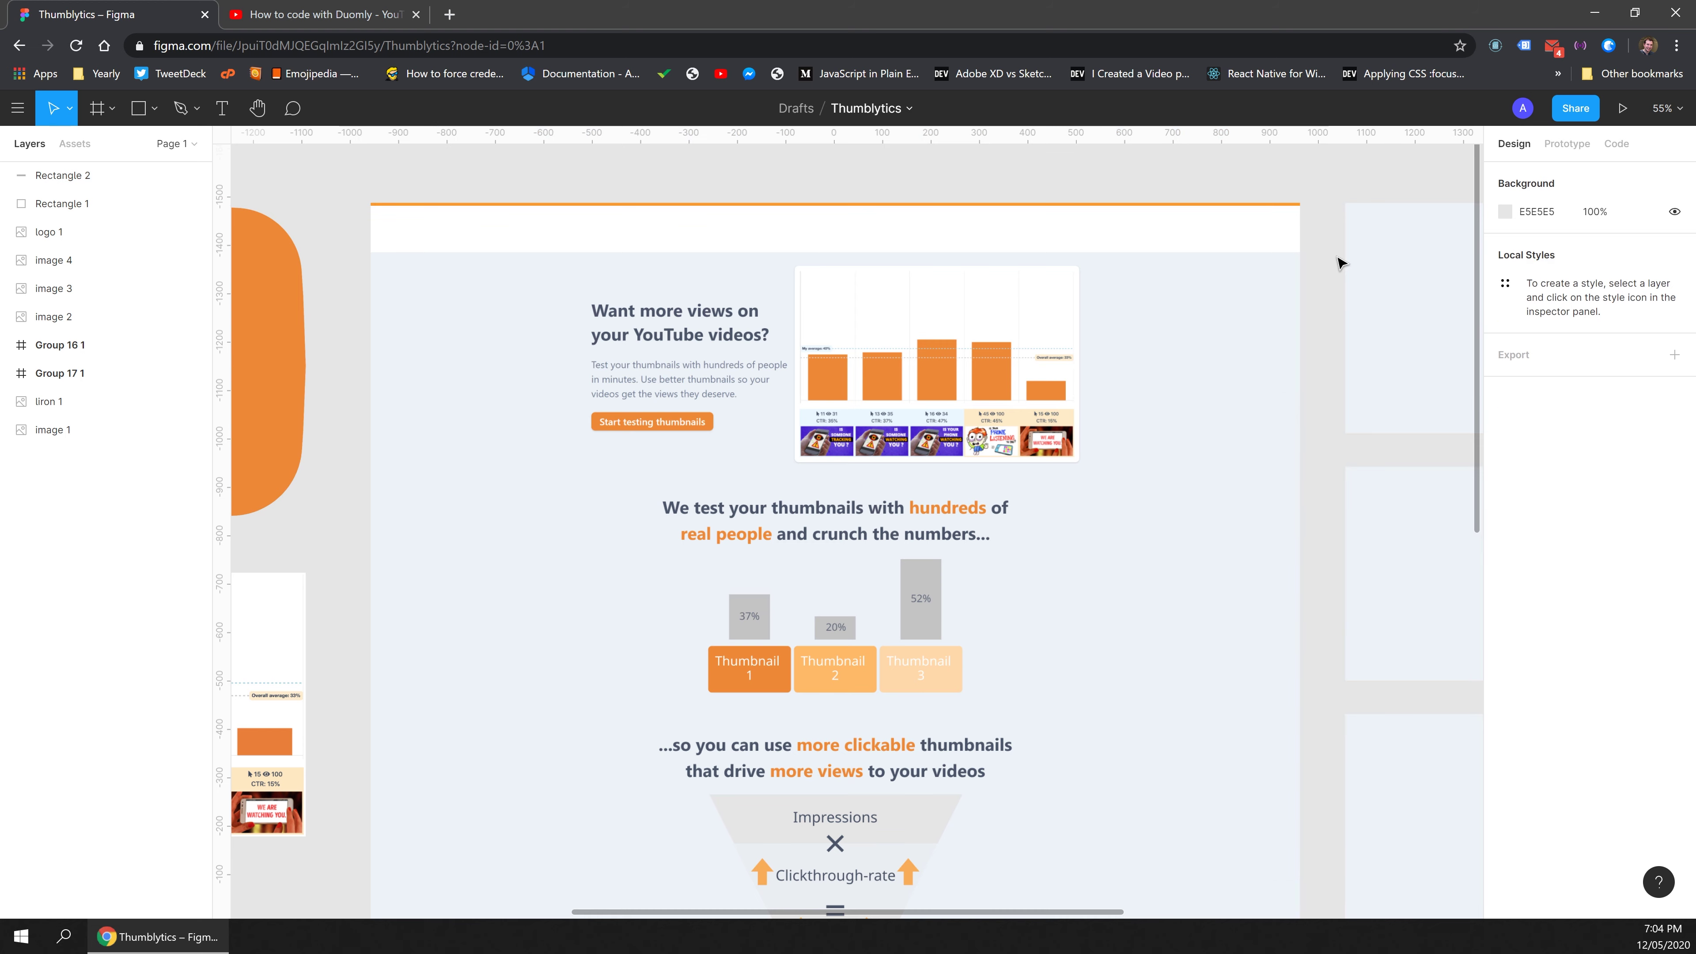
# Copy the large orange logo onto the page, scale it to about 151 × 104 and bring it in front of the header.
pyautogui.click(284, 360)
pyautogui.moveTo(284, 360); pyautogui.dragTo(900, 381)
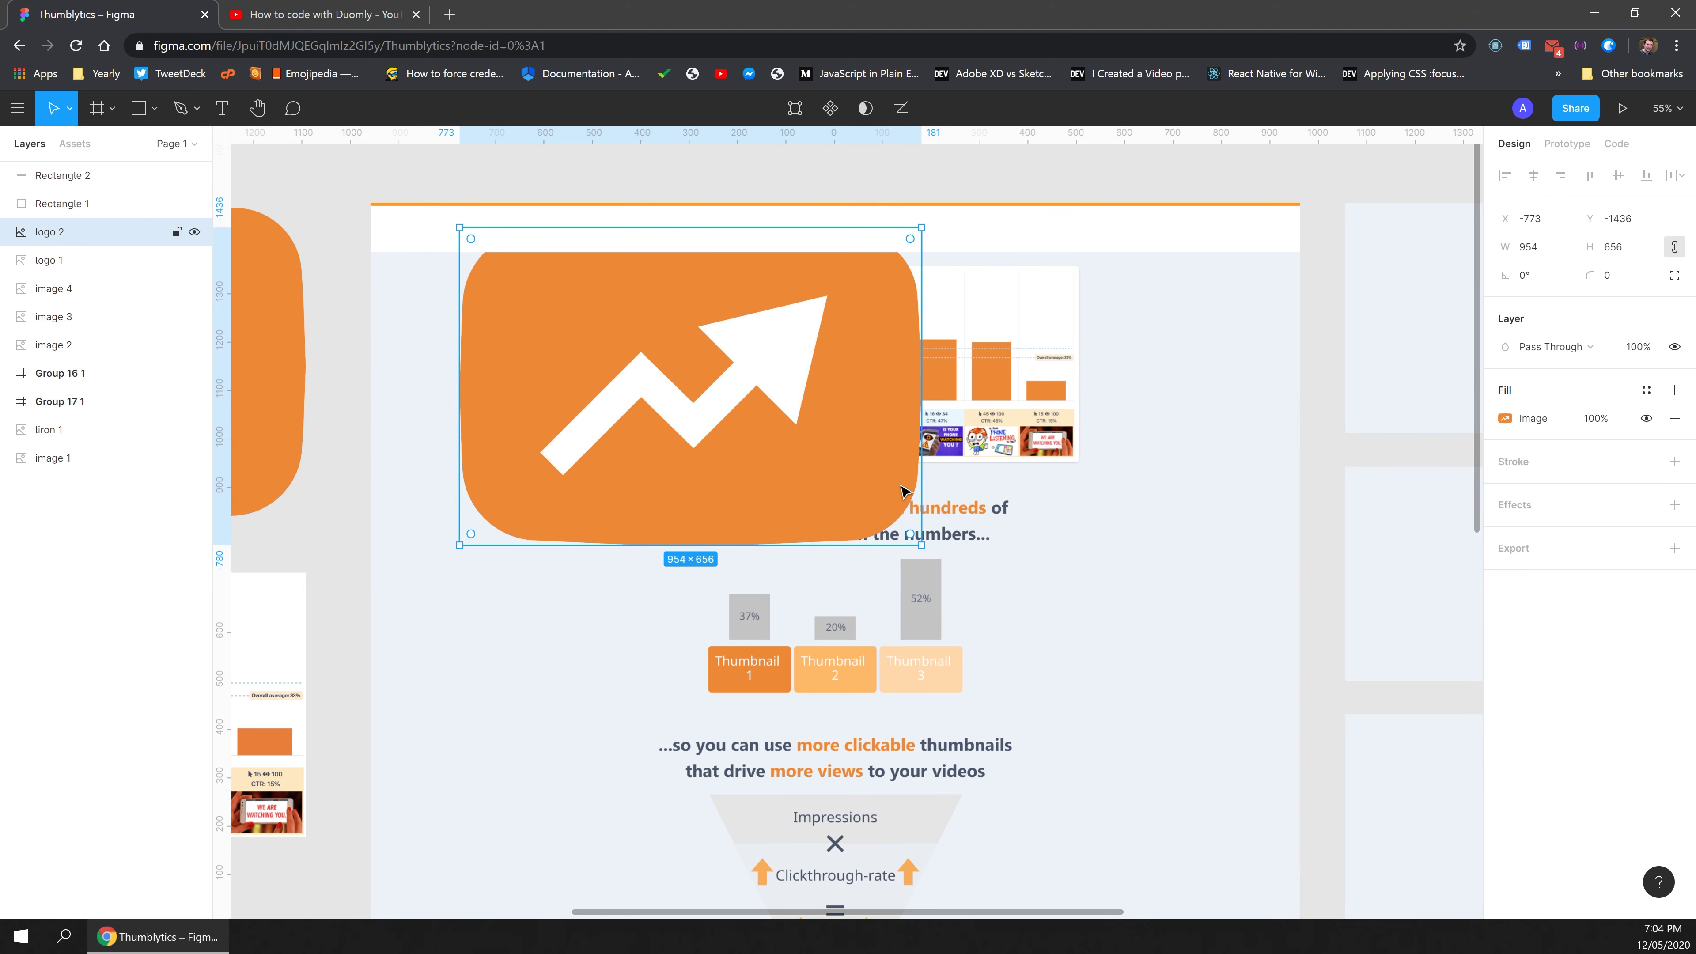
pyautogui.moveTo(921, 544); pyautogui.dragTo(514, 278)
pyautogui.moveTo(100, 237); pyautogui.dragTo(109, 174)
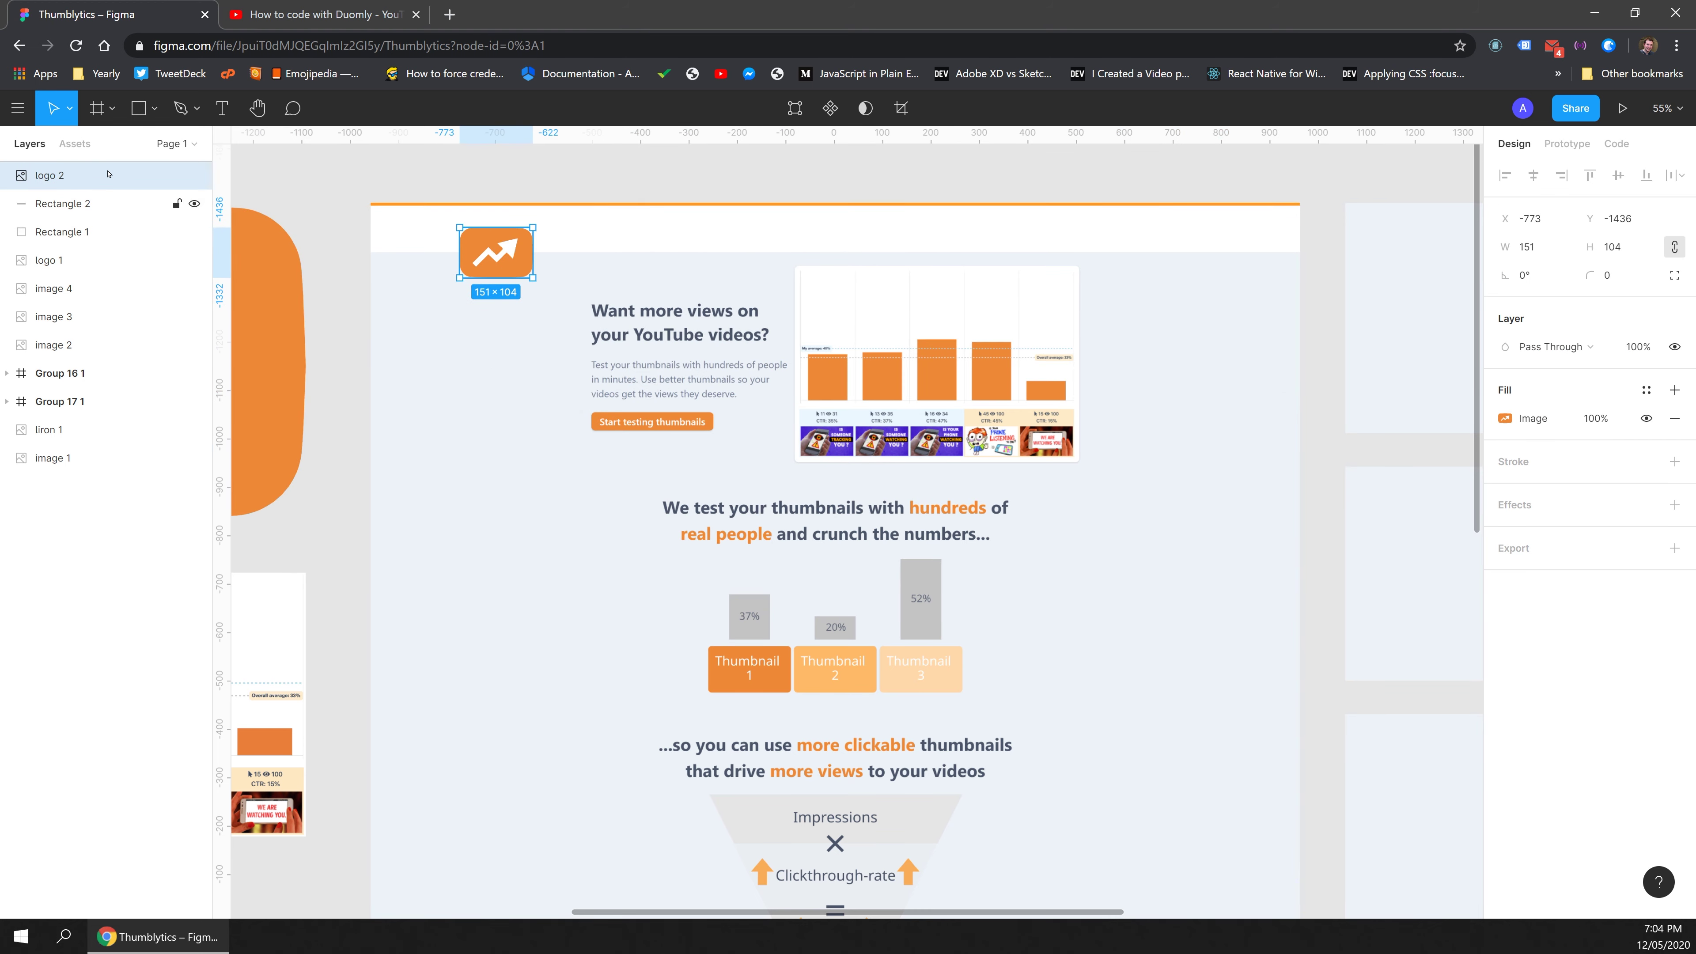
# Place the logo copy in the header above the headline's left edge, resized to about 78 × 54.
pyautogui.moveTo(535, 283); pyautogui.dragTo(609, 233)
pyautogui.click(1648, 119)
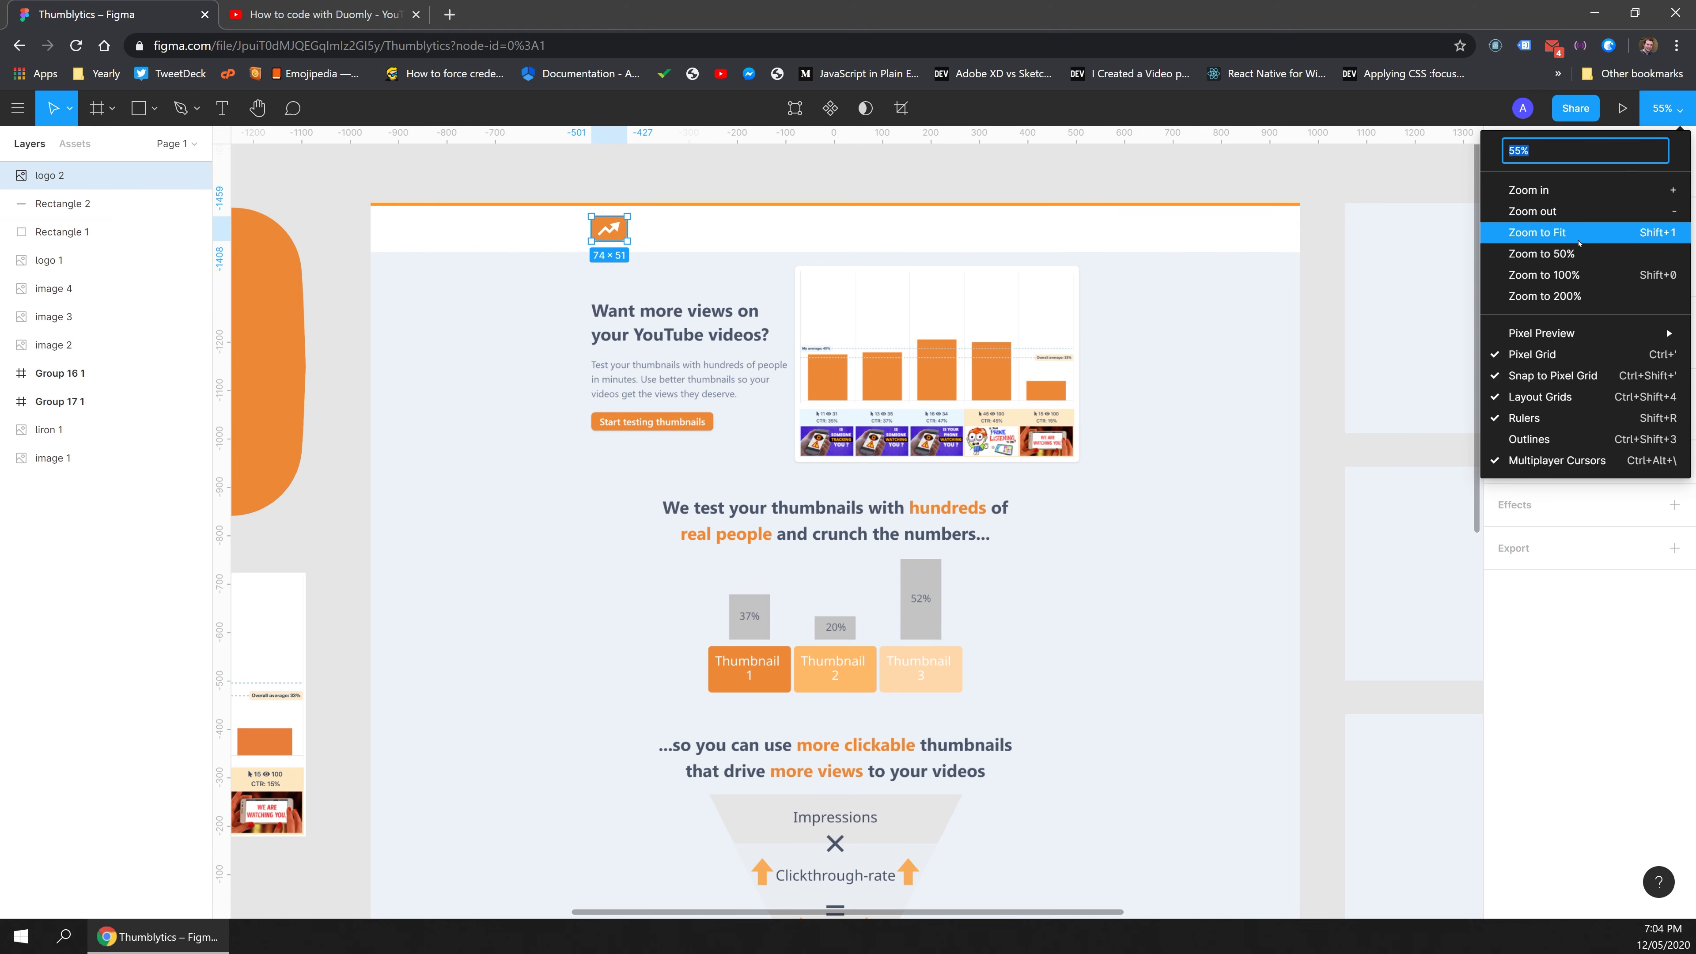
pyautogui.click(1566, 273)
pyautogui.moveTo(761, 244); pyautogui.dragTo(752, 492)
pyautogui.click(466, 175)
pyautogui.moveTo(422, 236); pyautogui.dragTo(418, 234)
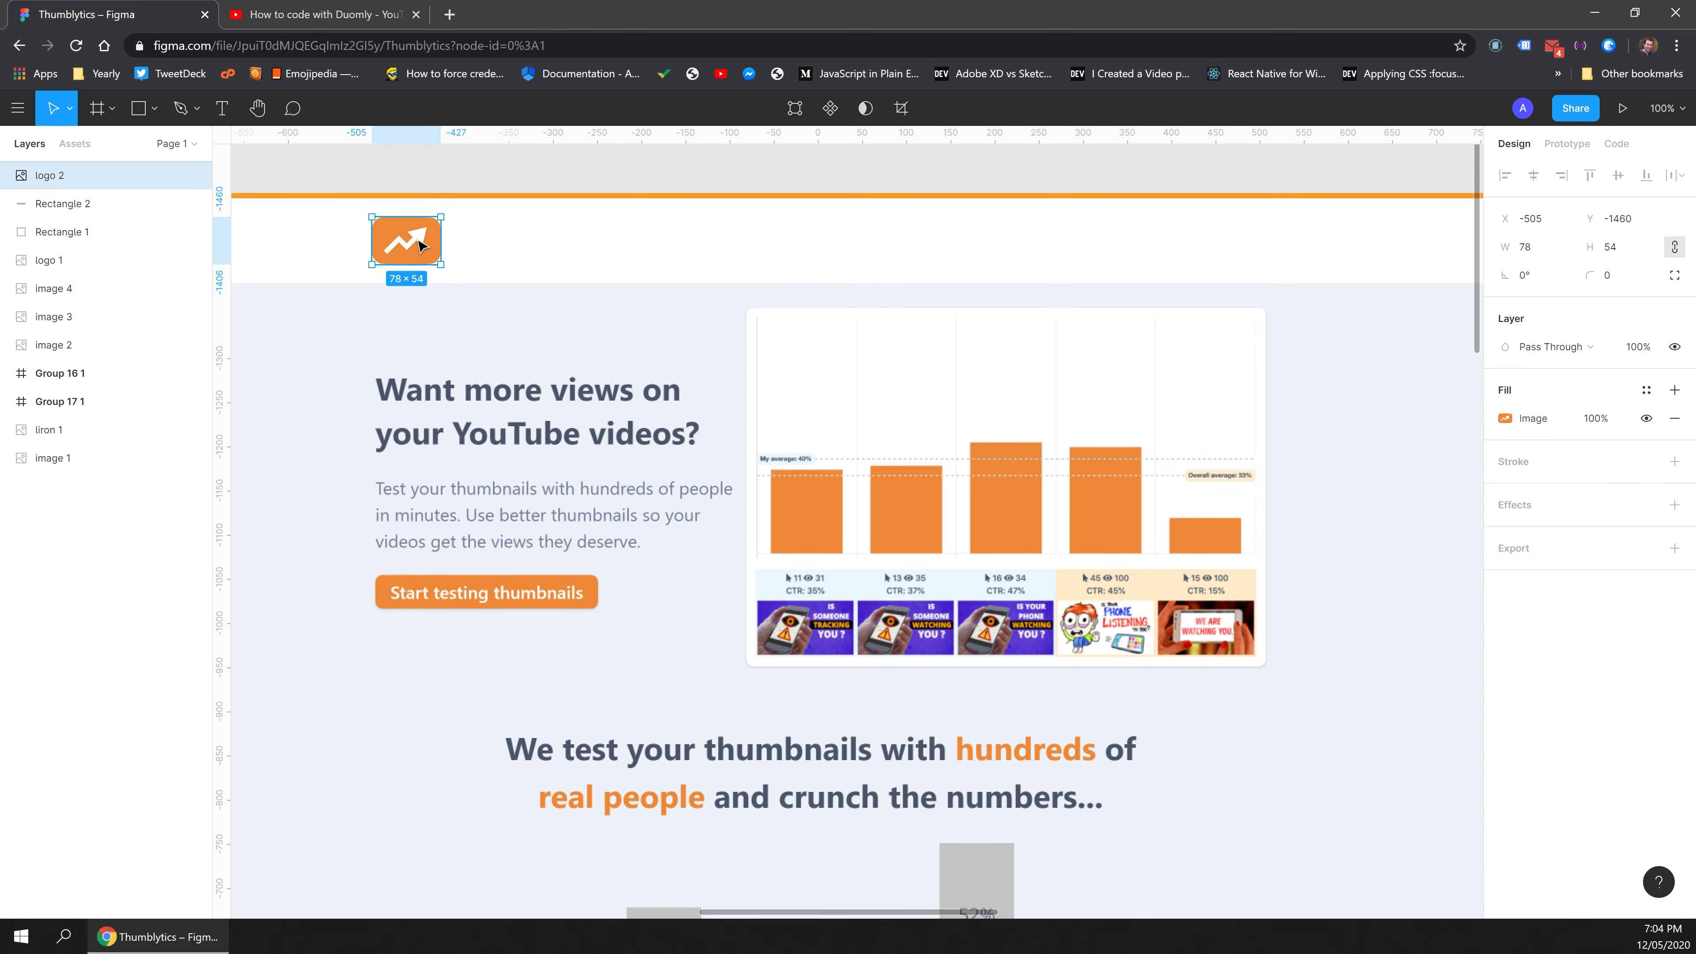
# Add the text "Thumblytics" beside the logo, vertically centred with it.
pyautogui.press('t')
pyautogui.click(460, 257)
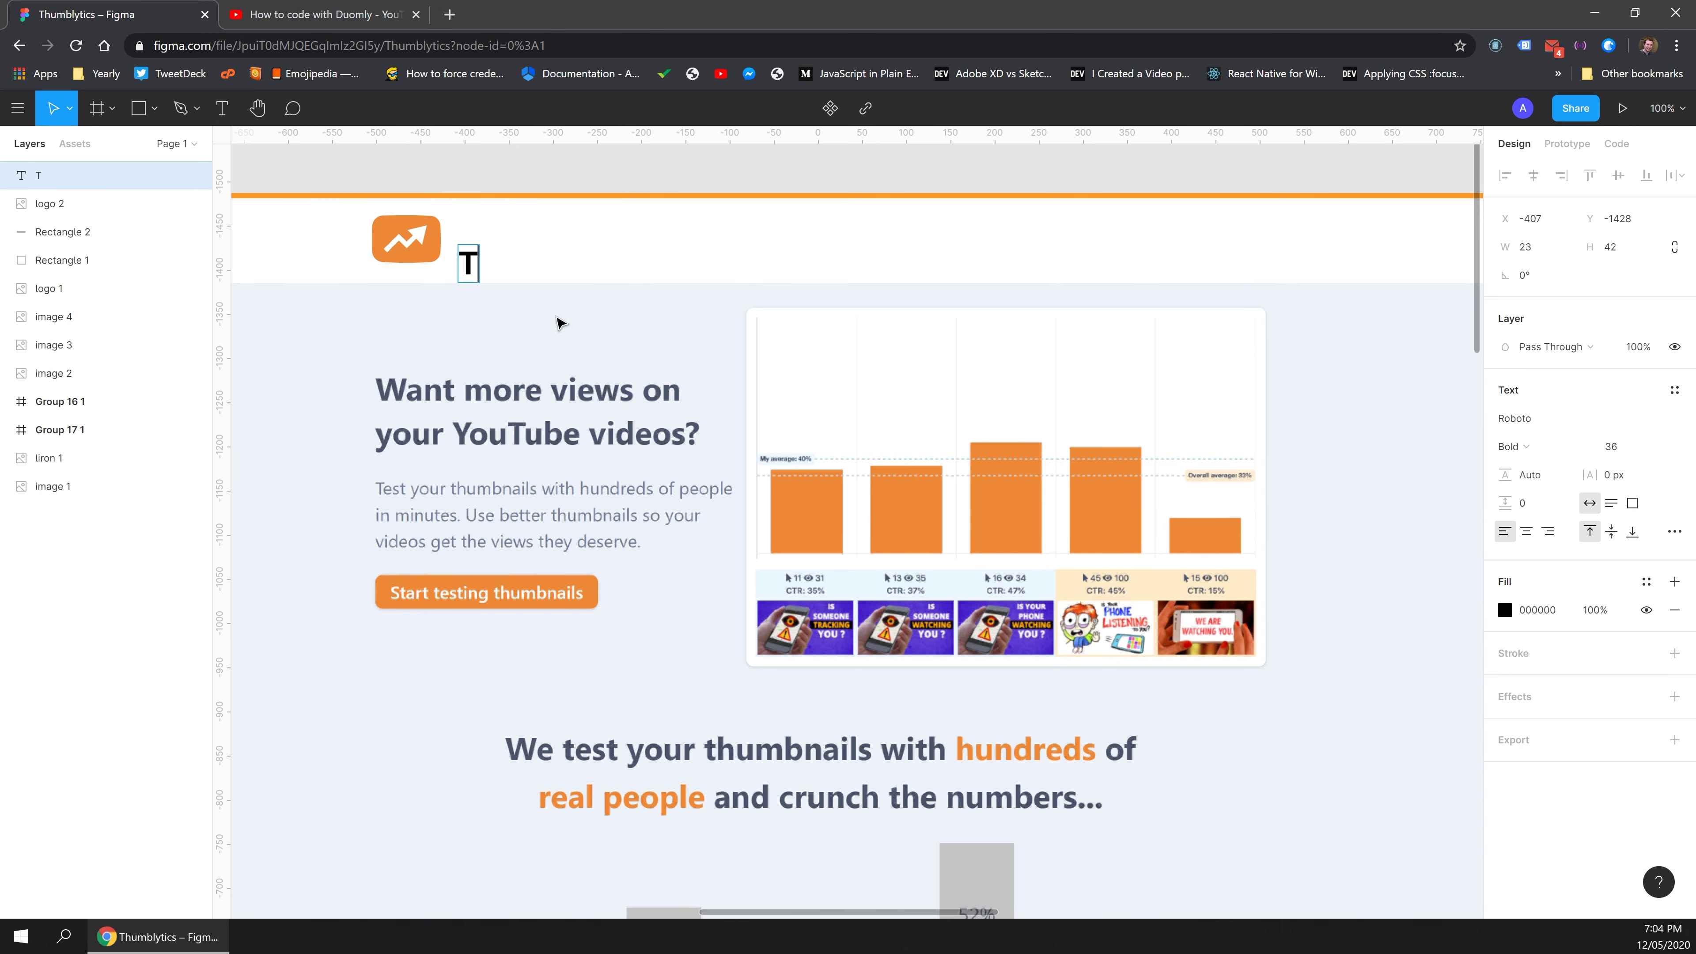
pyautogui.write('Thumblytics')
pyautogui.click(556, 318)
pyautogui.moveTo(539, 273); pyautogui.dragTo(542, 253)
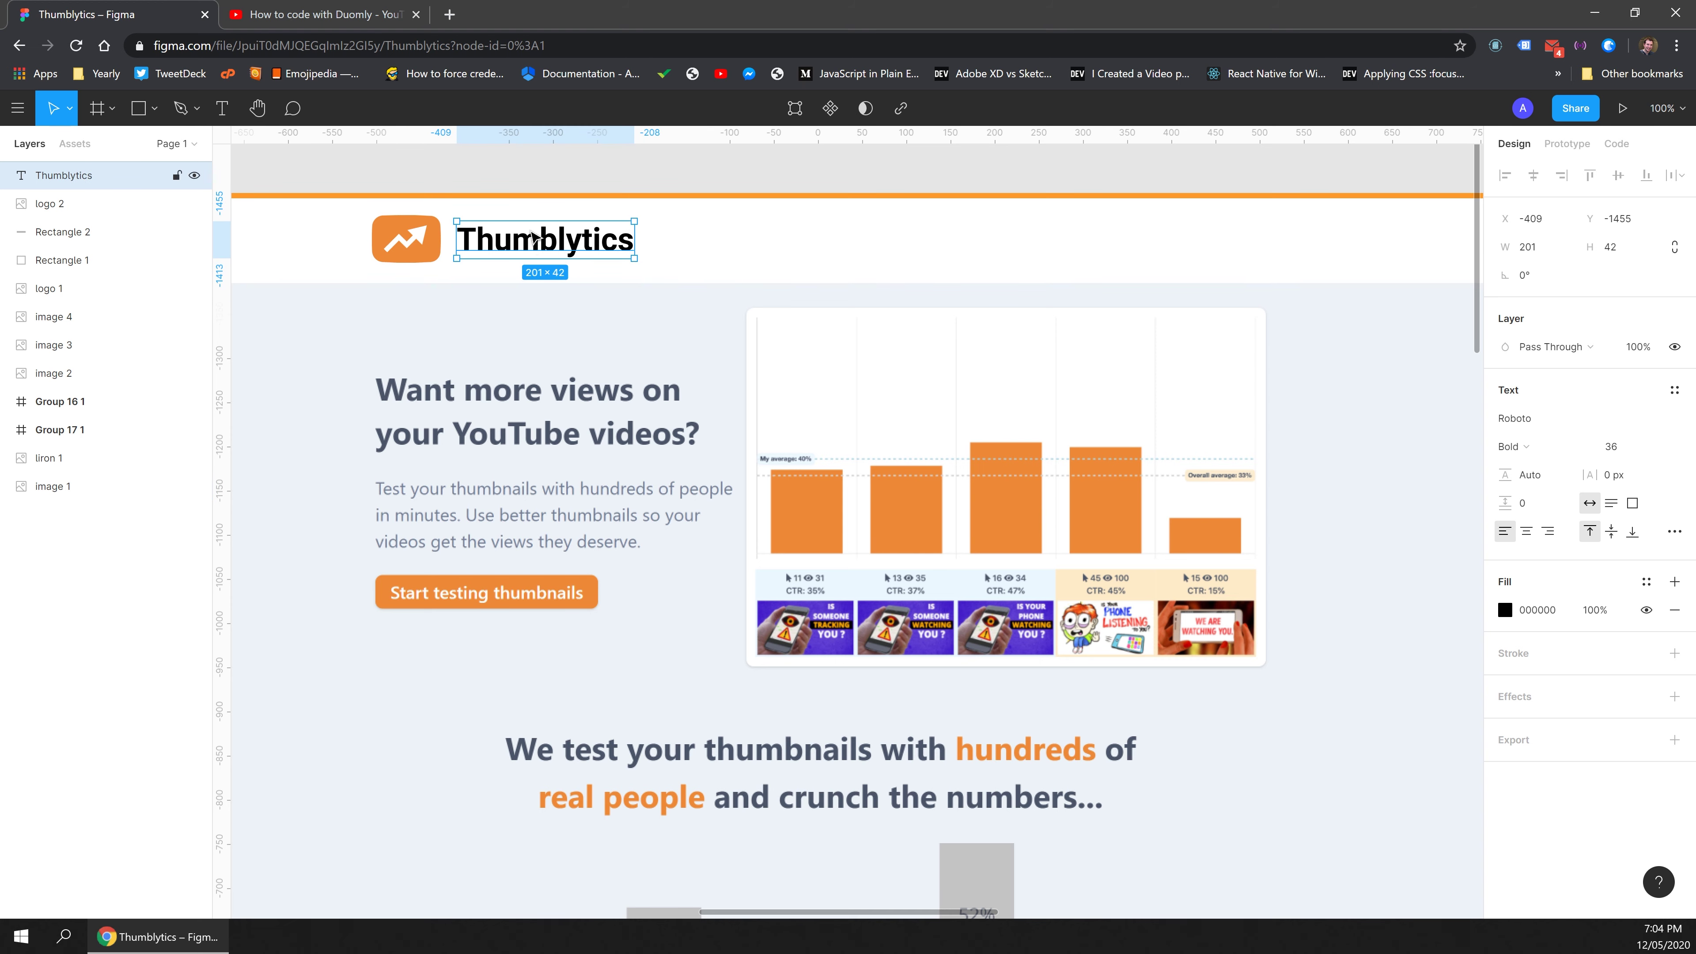
# Colour the Thumblytics title with the dark blue-grey sampled from the page's heading text.
pyautogui.click(1504, 609)
pyautogui.click(1297, 721)
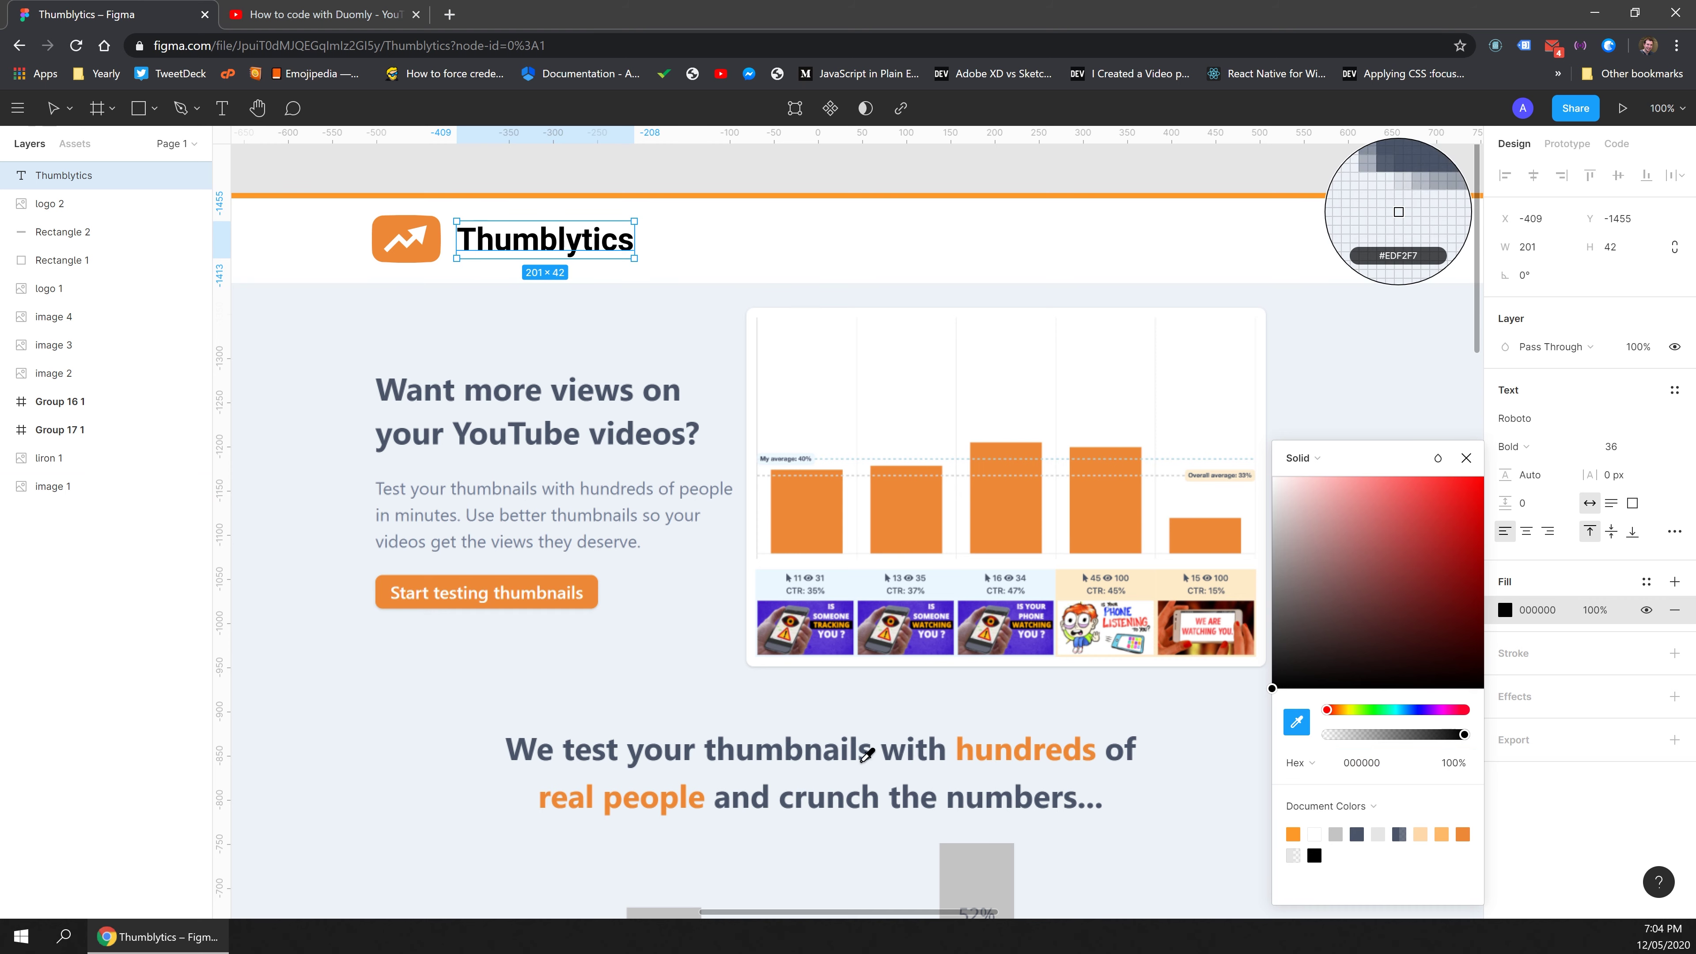
pyautogui.click(927, 749)
pyautogui.click(567, 244)
pyautogui.click(651, 366)
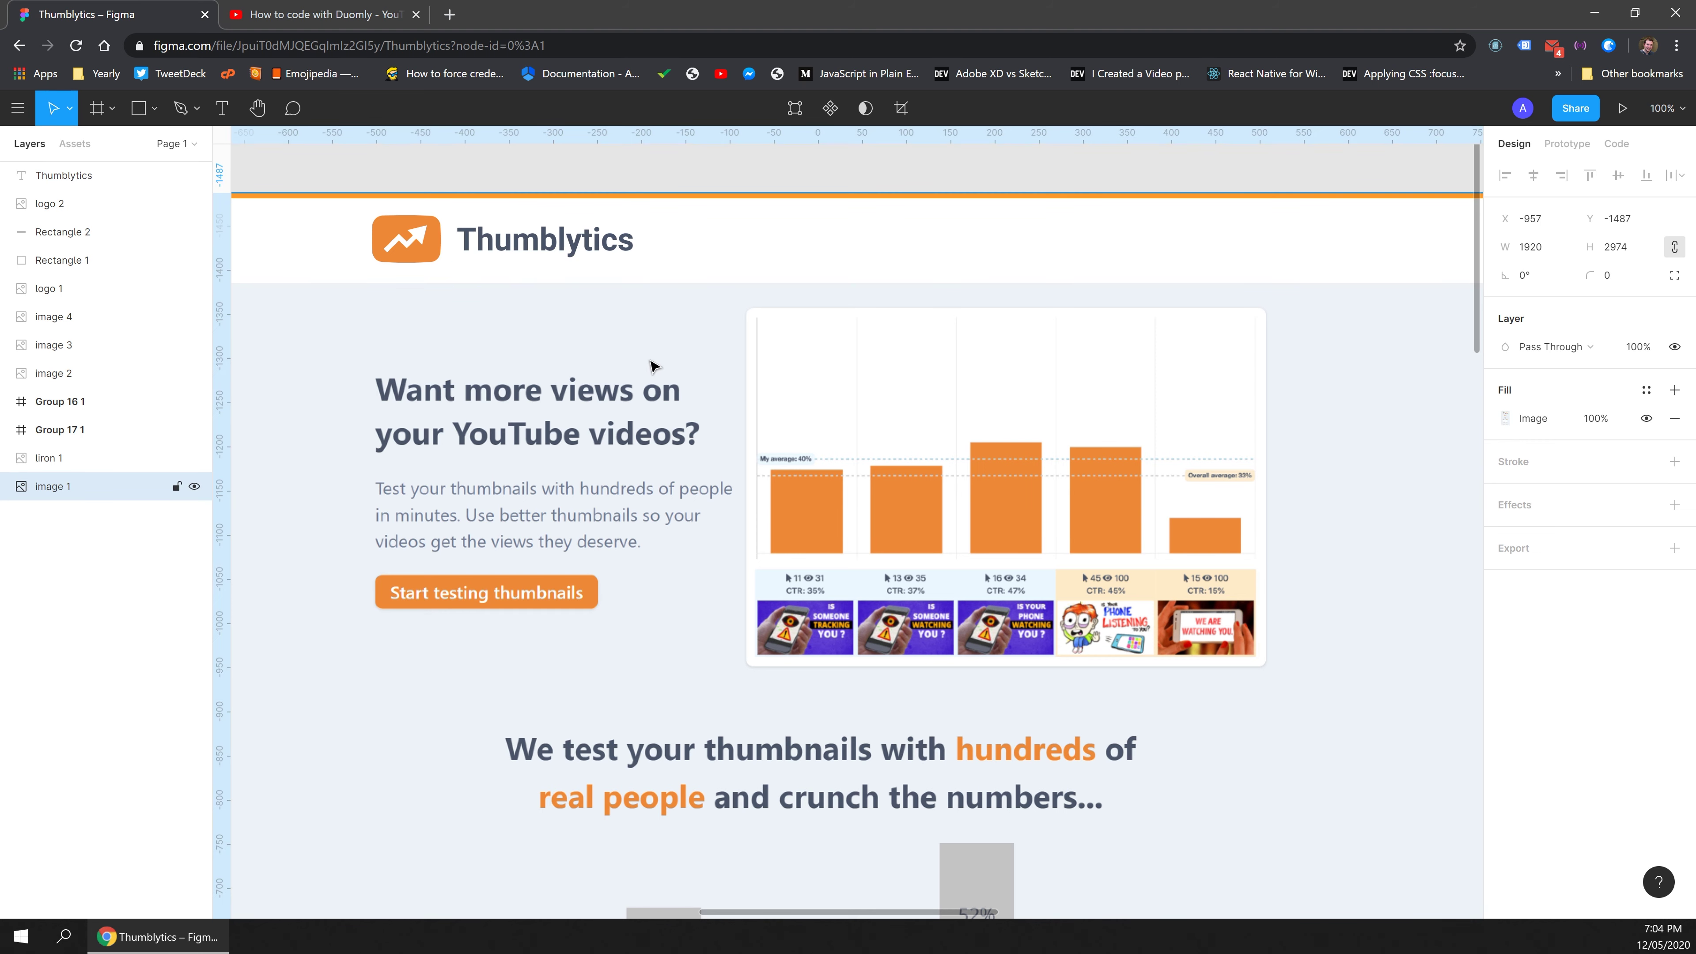
# Add a "Pricing" text to the header and move its layer above the header rectangle and logo.
pyautogui.click(757, 252)
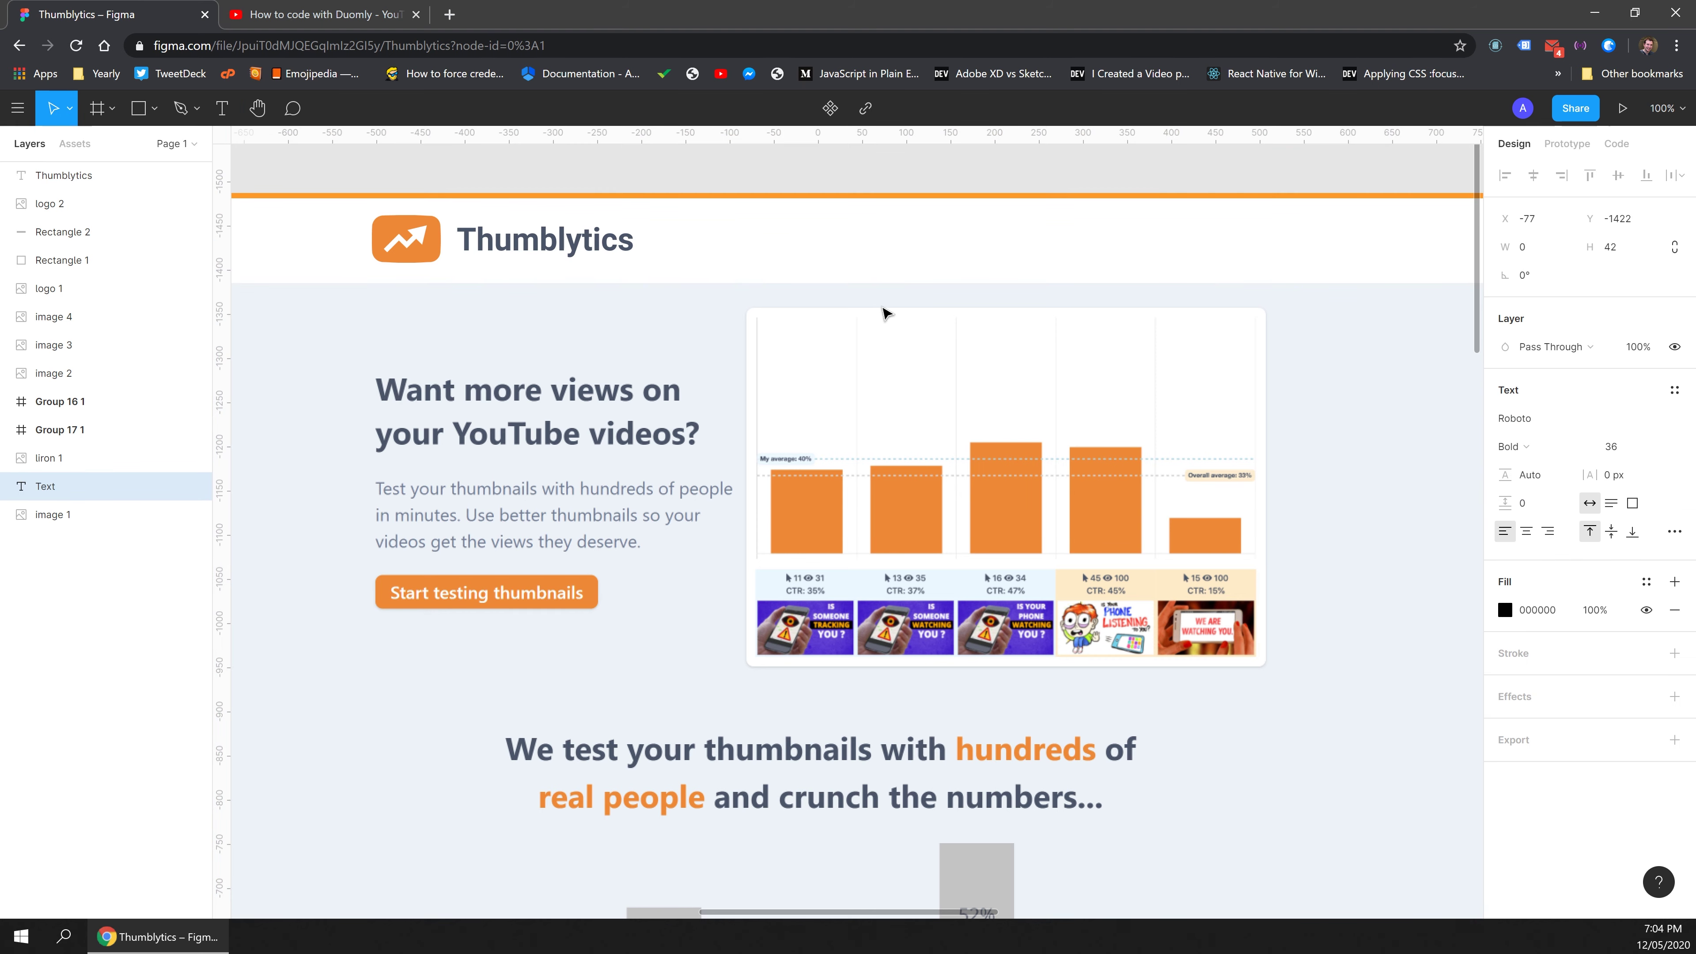
pyautogui.write('Pricing')
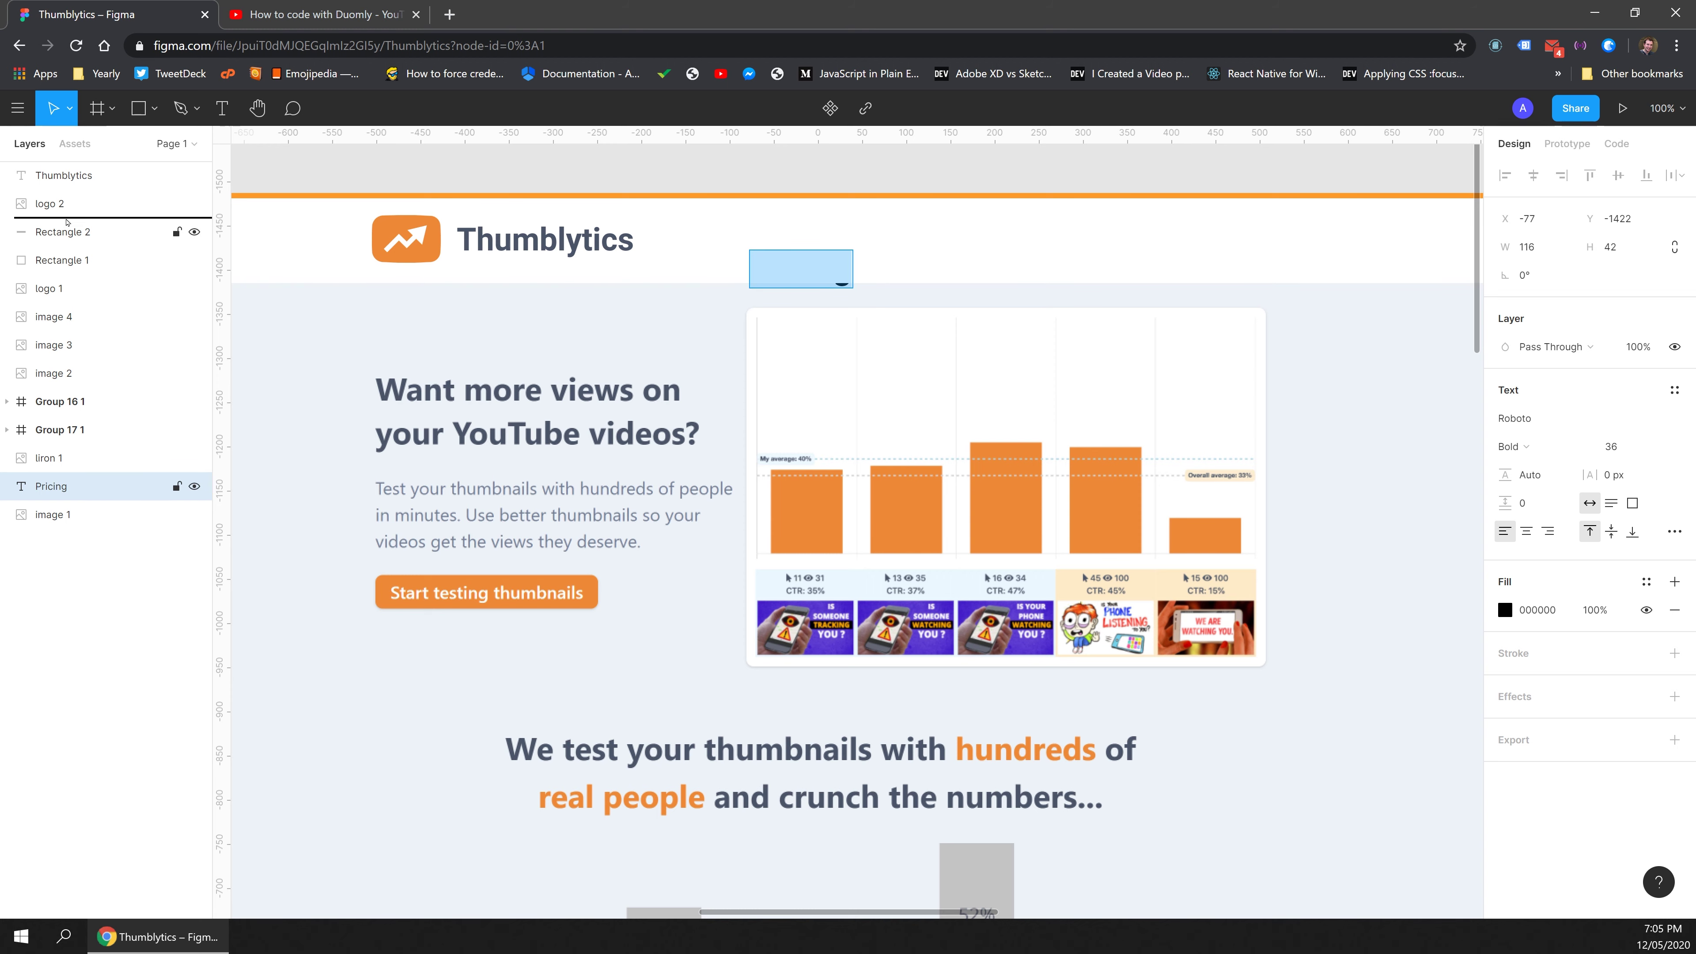
pyautogui.moveTo(66, 222); pyautogui.dragTo(66, 193)
# Set the Pricing text to size 24 with Regular weight.
pyautogui.hotkey('ctrl', 'a')
pyautogui.click(1654, 447)
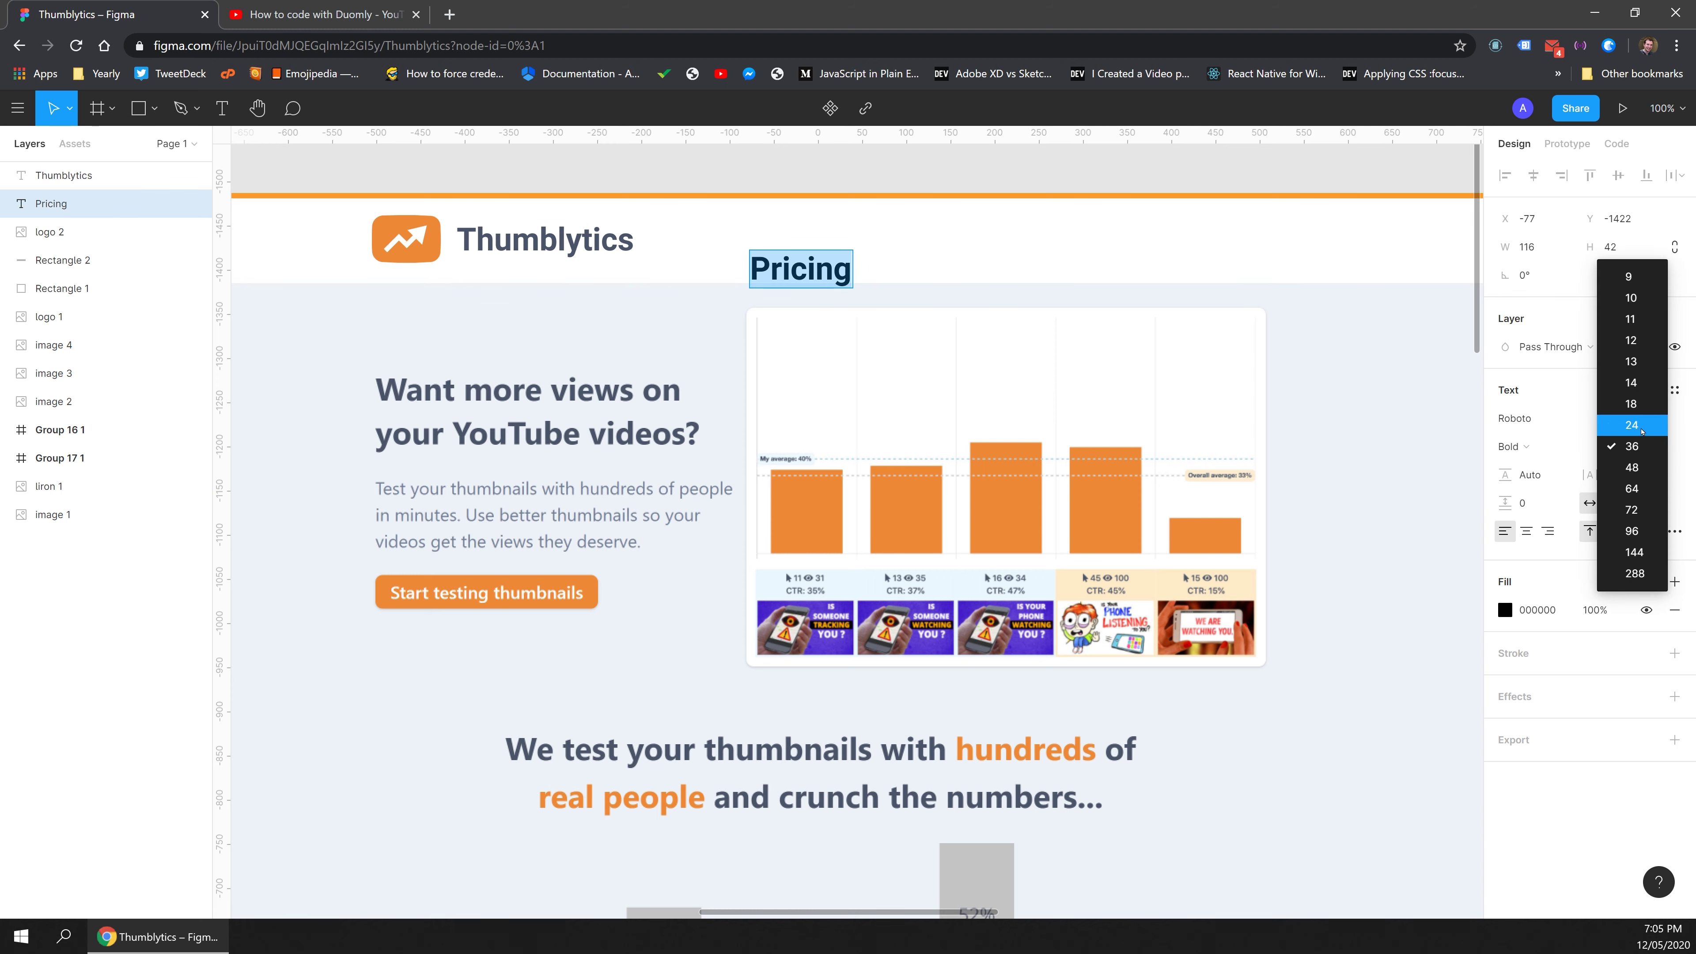
pyautogui.click(1632, 425)
pyautogui.click(1528, 447)
pyautogui.click(1526, 403)
# Duplicate the Pricing link to its right and change the copy's text to "Features".
pyautogui.moveTo(777, 262); pyautogui.dragTo(891, 251)
pyautogui.press('Return')
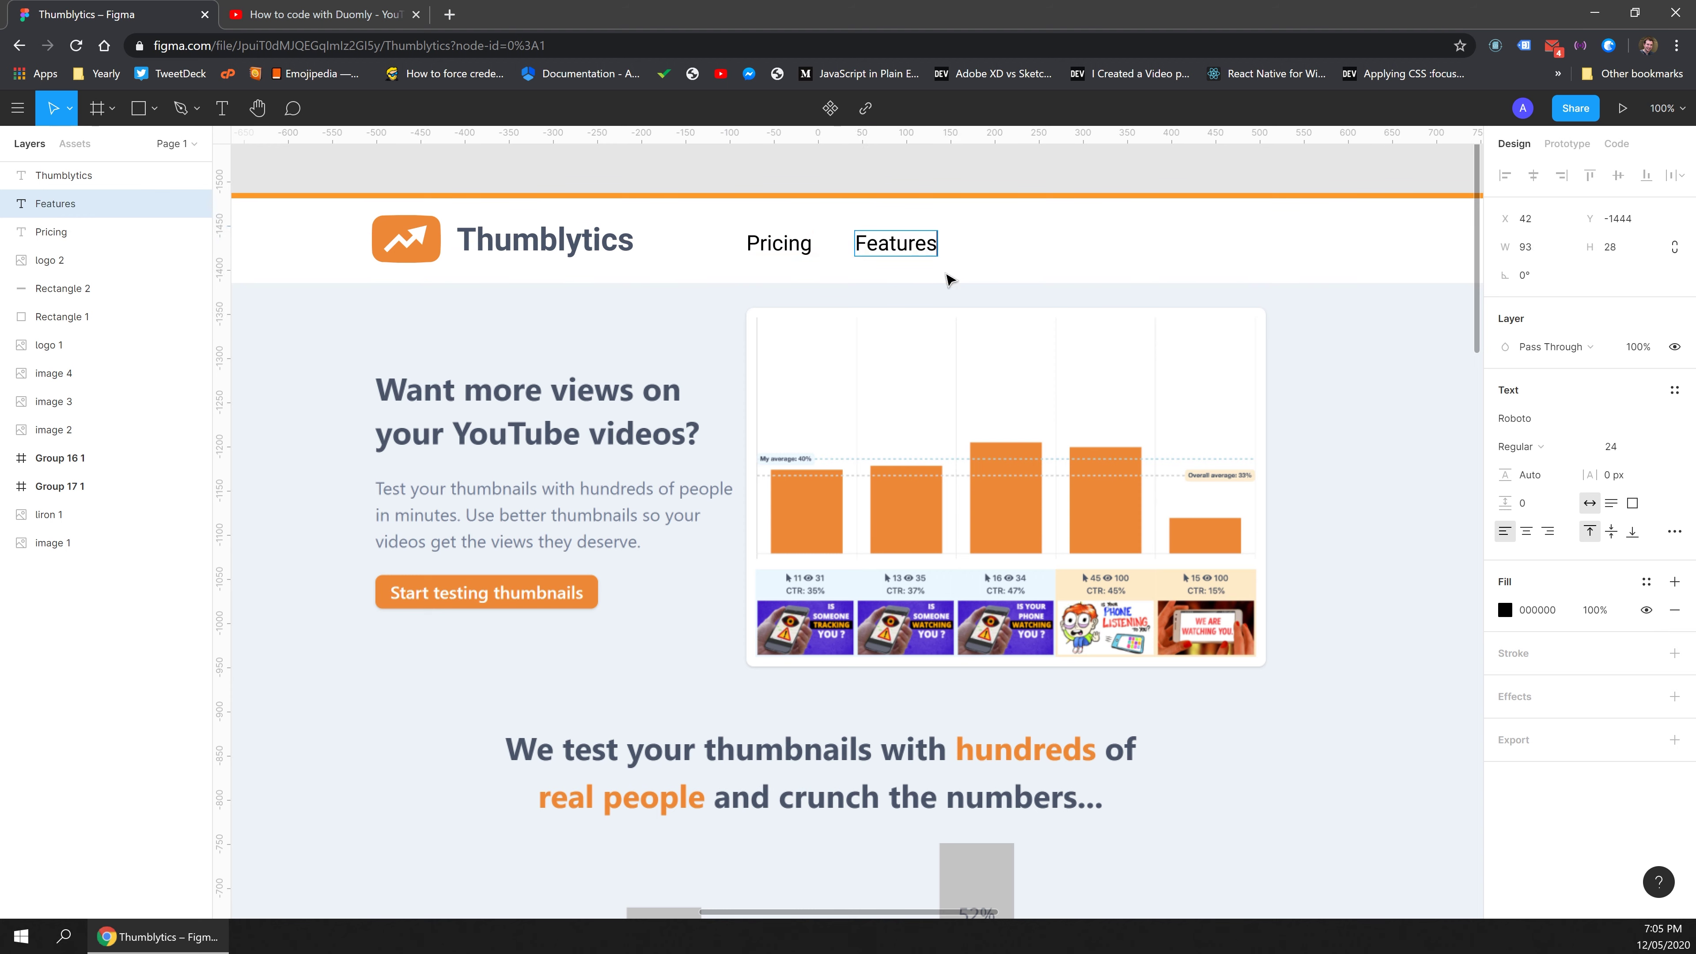
pyautogui.press('Escape')
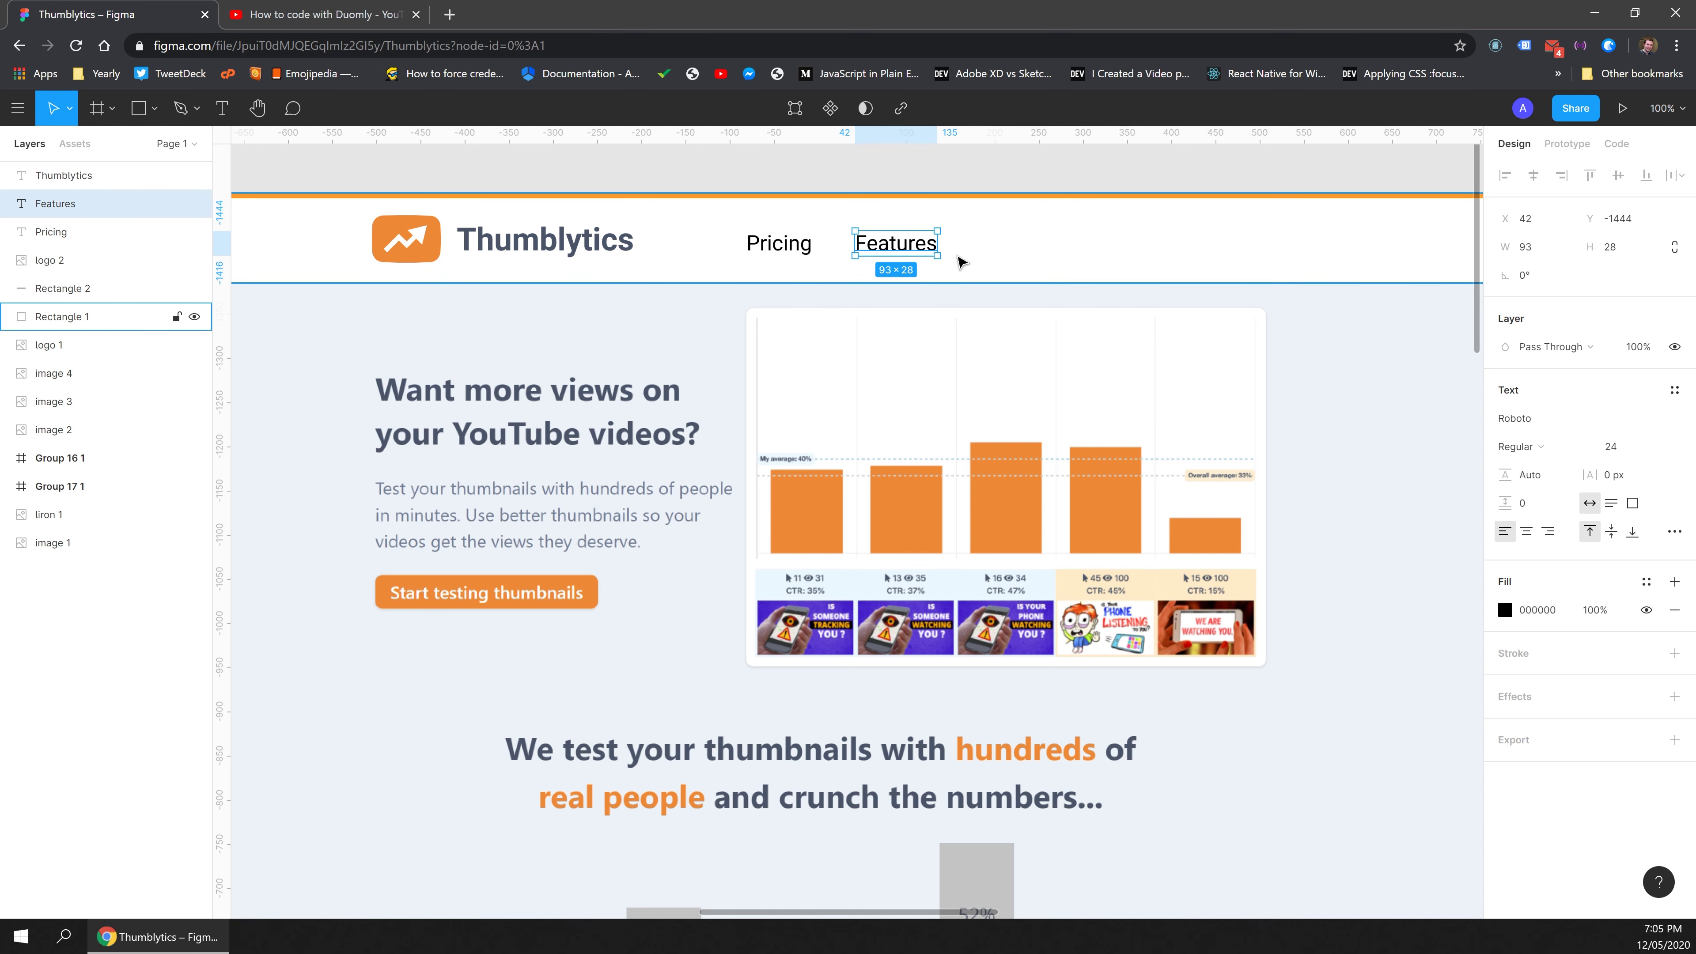
# Duplicate the Features link, change the copy's text to "Purchase" and move it towards the right end of the header.
pyautogui.moveTo(895, 247); pyautogui.dragTo(999, 246)
pyautogui.press('Return')
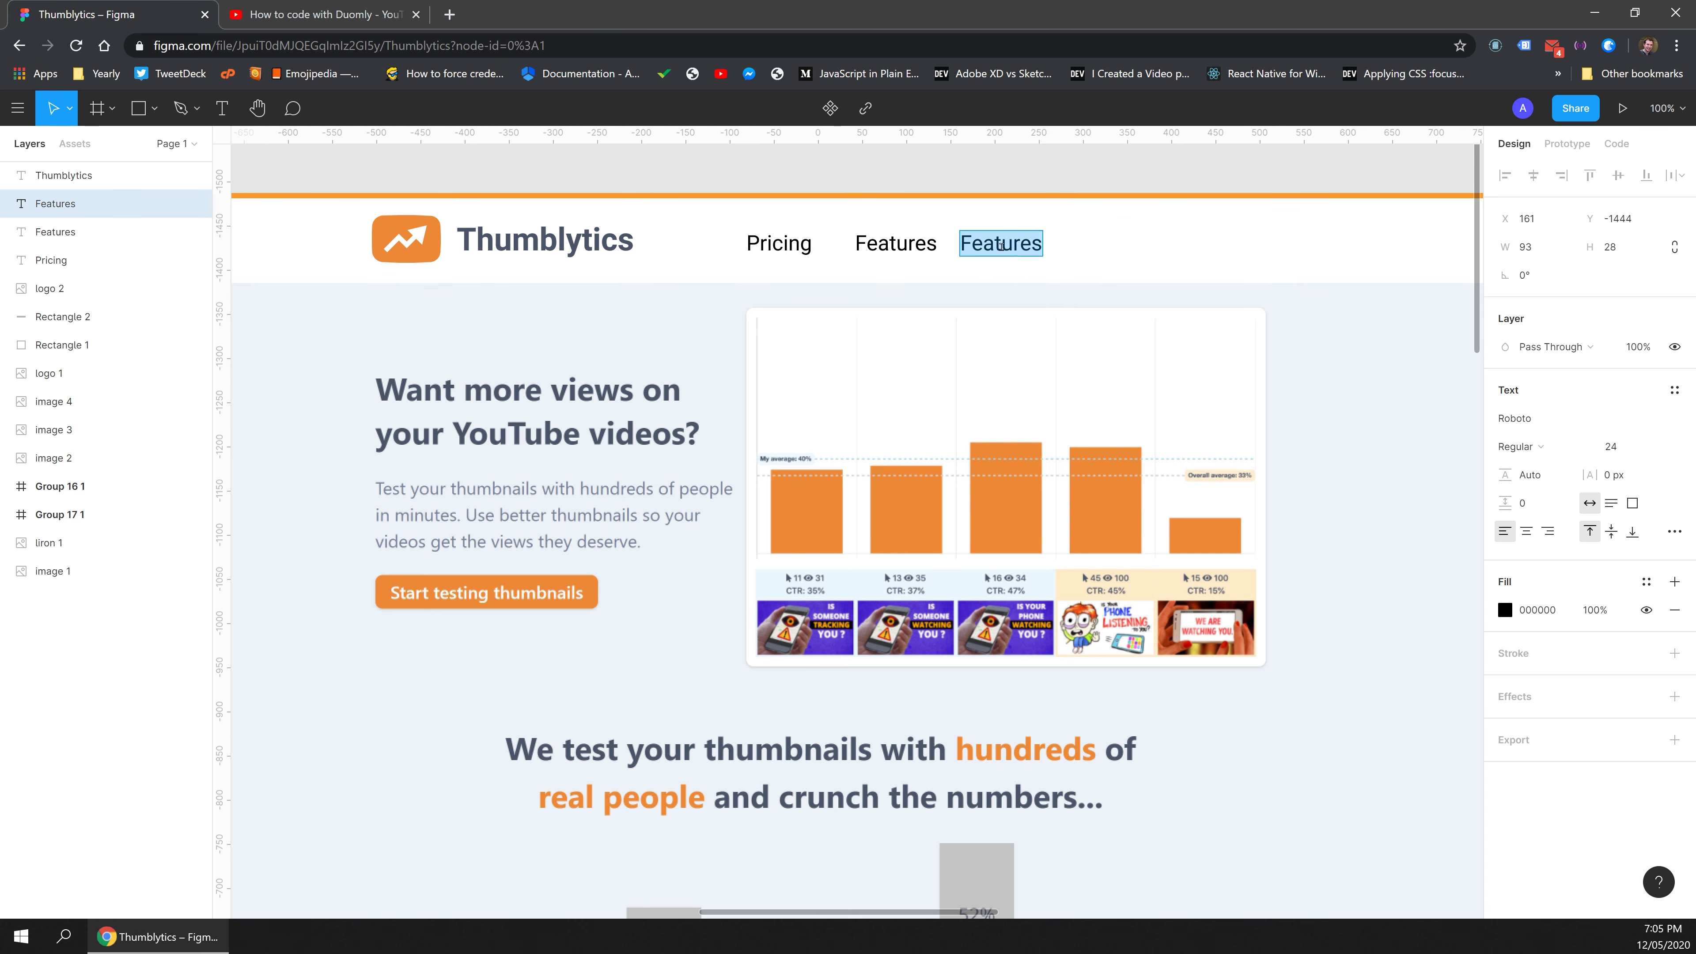
pyautogui.write('Purchase')
pyautogui.press('Escape')
pyautogui.moveTo(1002, 246); pyautogui.dragTo(1200, 248)
# Draw a button rectangle of about 191 × 54, position it over the Purchase text and move its layer behind that text.
pyautogui.click(144, 111)
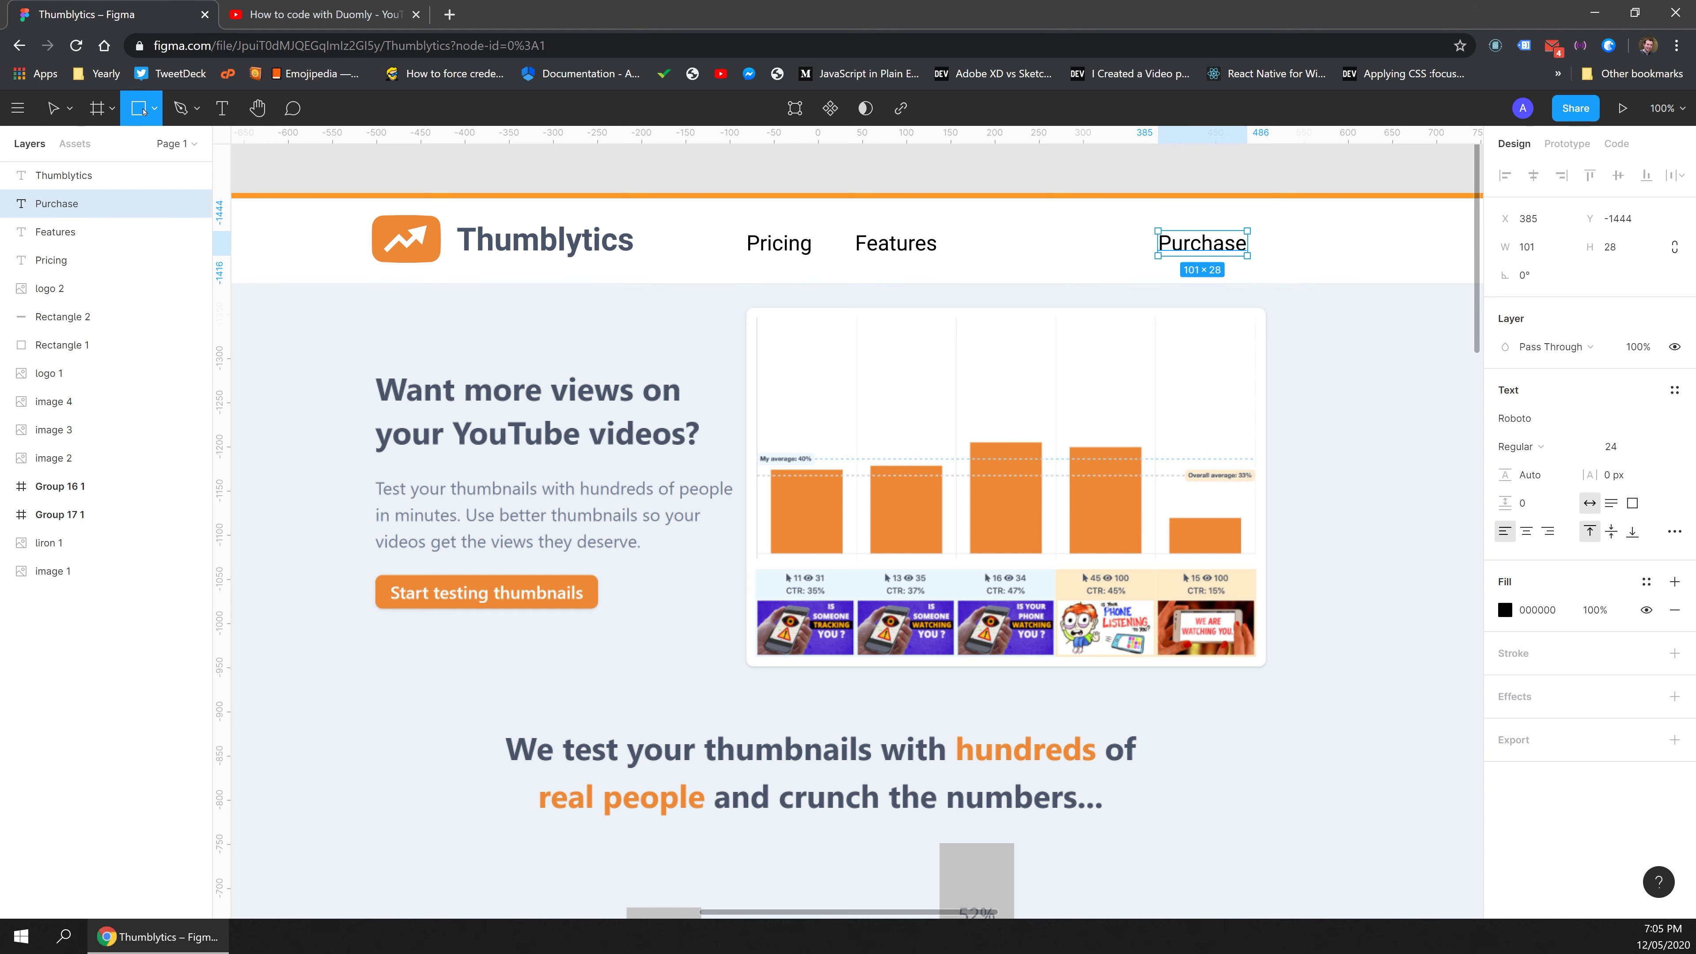
pyautogui.moveTo(394, 215)
pyautogui.mouseDown()
pyautogui.moveTo(504, 264)
pyautogui.moveTo(578, 267)
pyautogui.mouseUp()
pyautogui.moveTo(471, 254); pyautogui.dragTo(1174, 258)
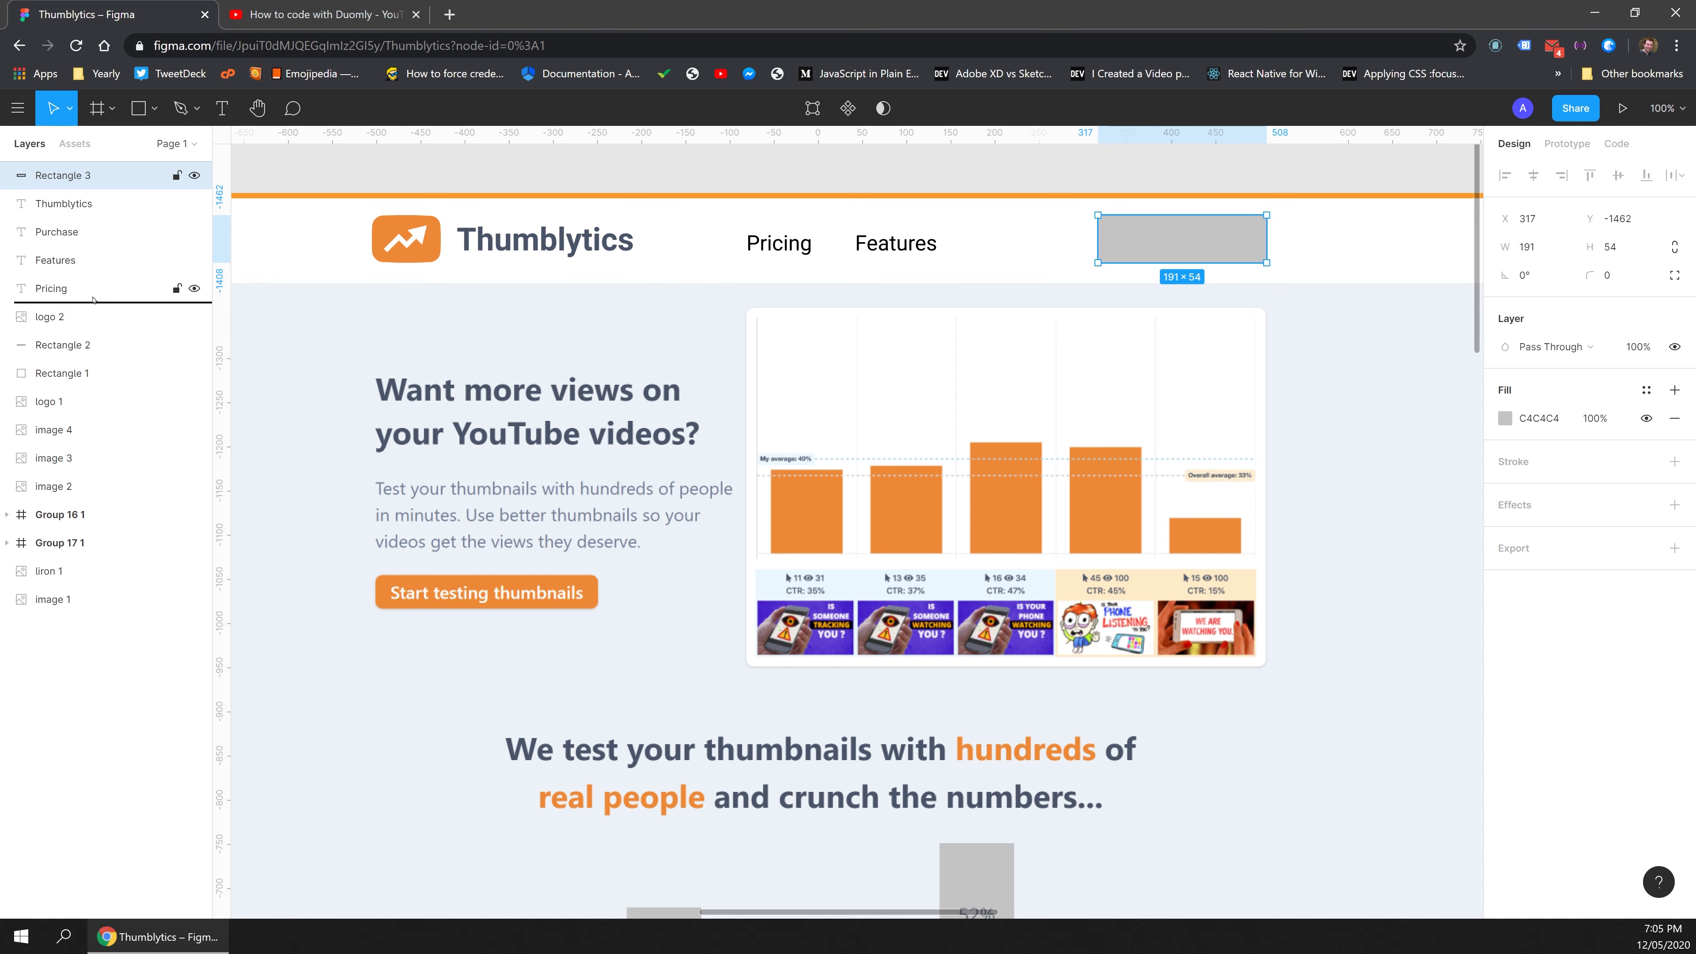
pyautogui.moveTo(94, 299); pyautogui.dragTo(94, 301)
# Fill the Purchase button rectangle with the orange sampled from the header logo.
pyautogui.click(1506, 418)
pyautogui.click(1297, 686)
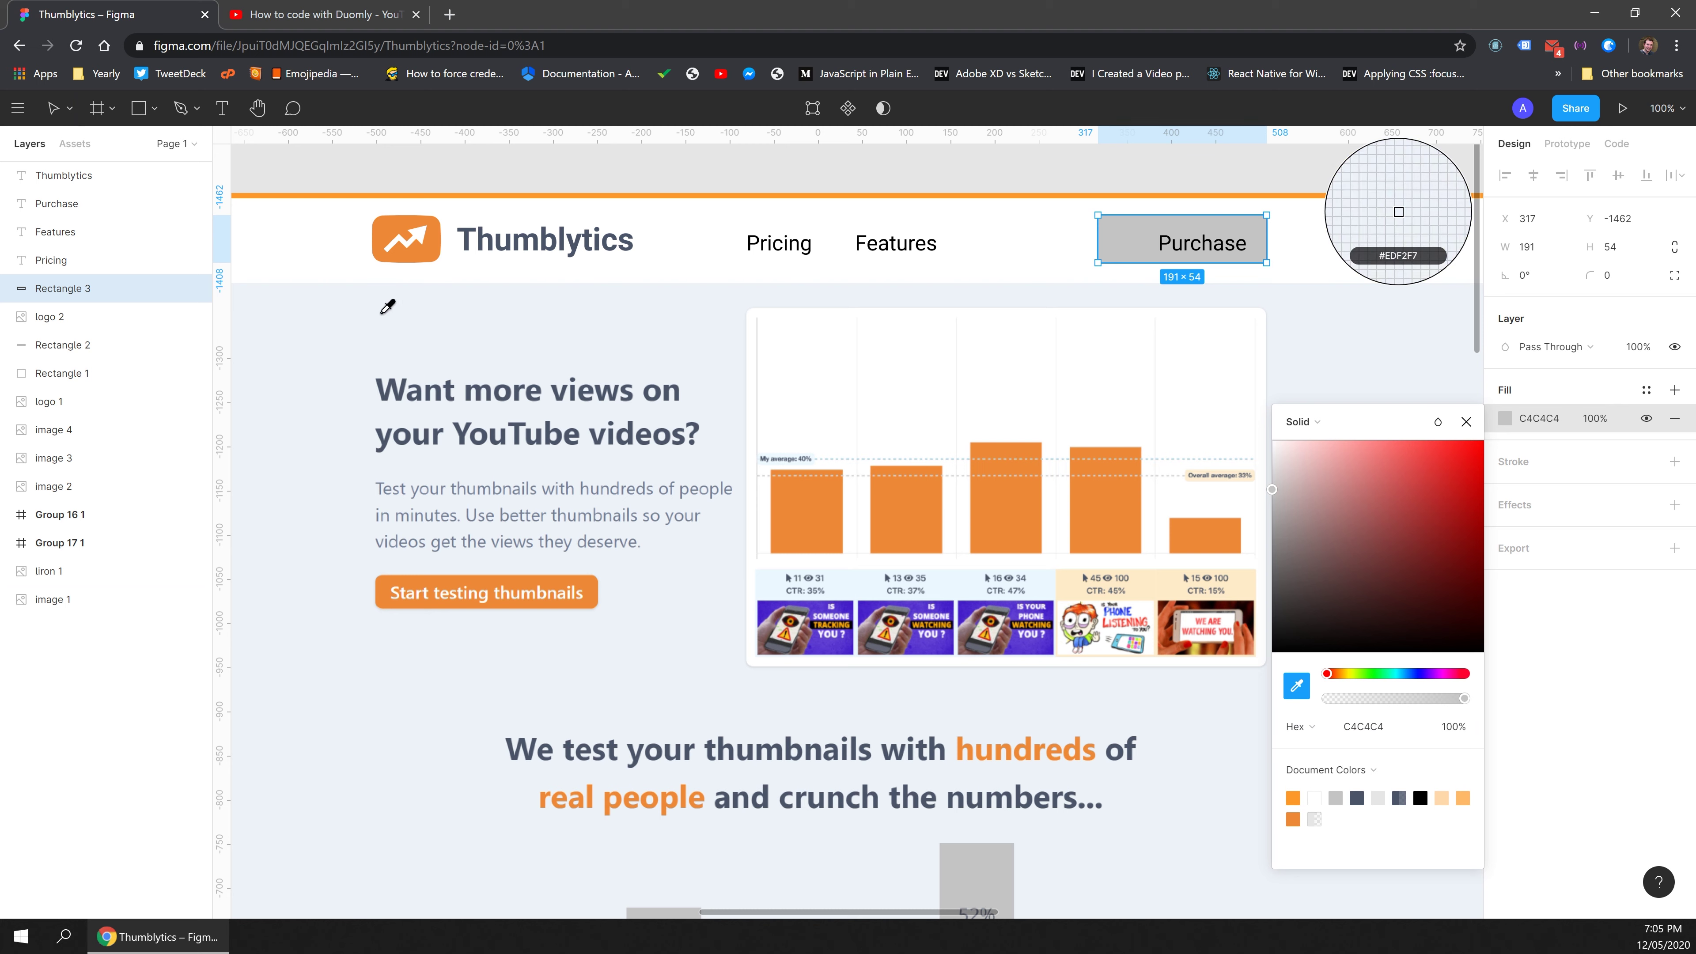
pyautogui.click(417, 242)
# Restyle the Purchase text in white FFFFFF with Medium weight and reposition it inside the button.
pyautogui.click(1202, 248)
pyautogui.click(1505, 610)
pyautogui.moveTo(1350, 528); pyautogui.dragTo(1226, 435)
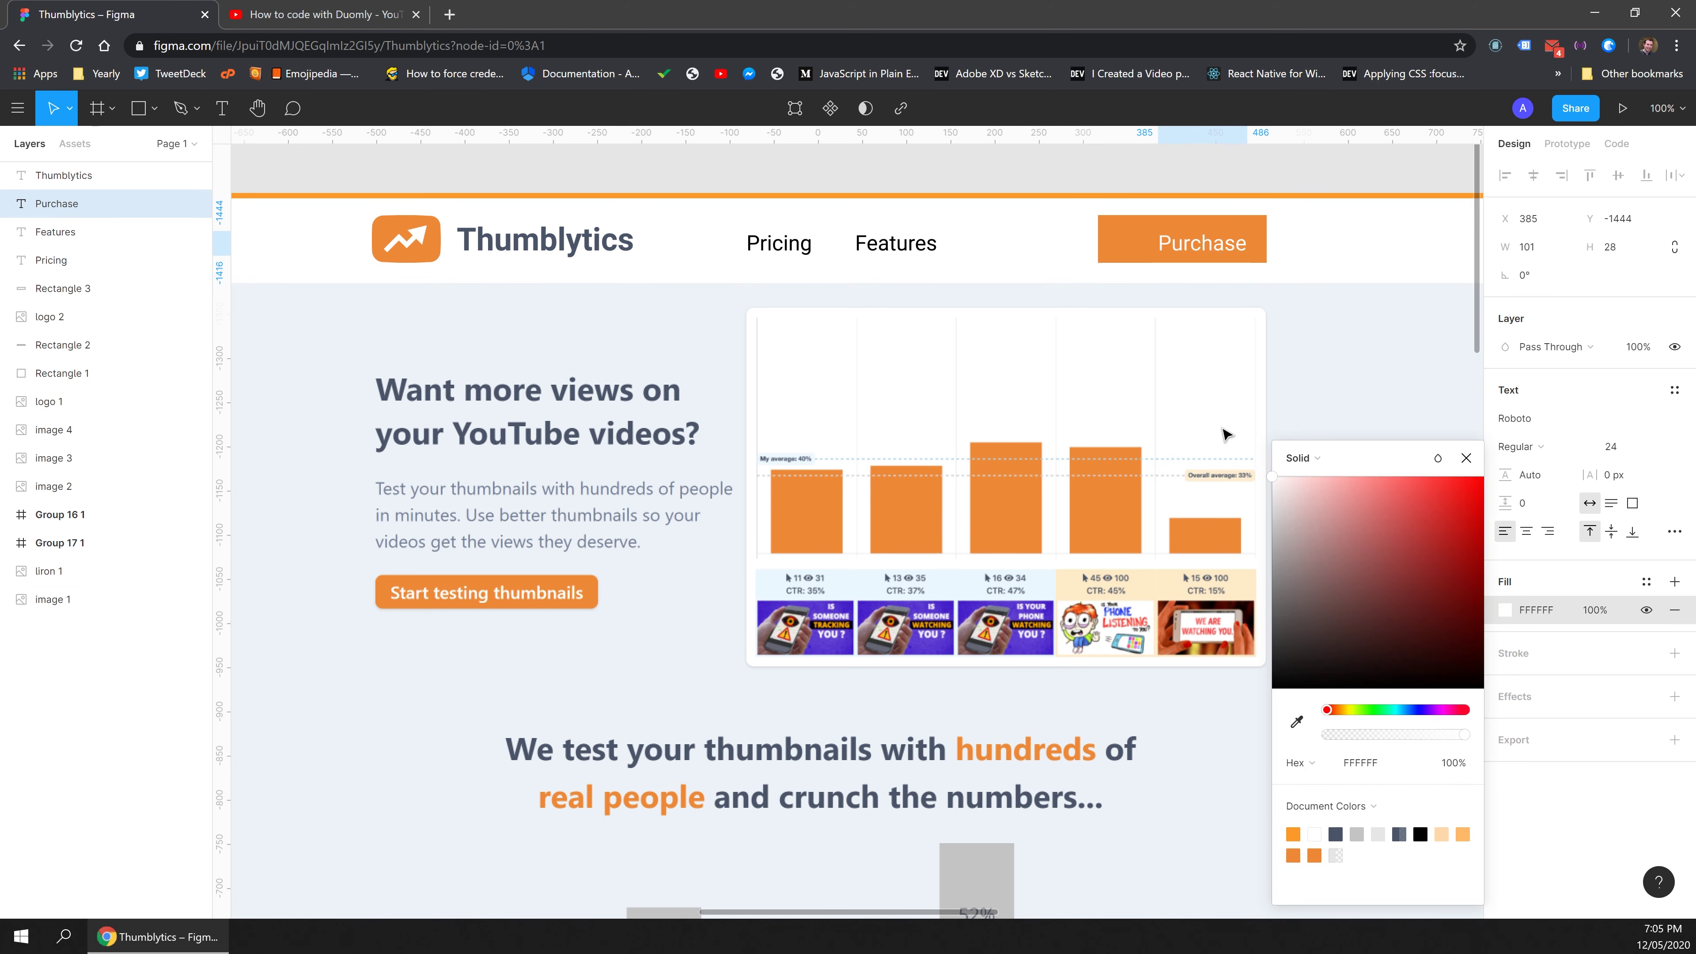
pyautogui.click(1295, 318)
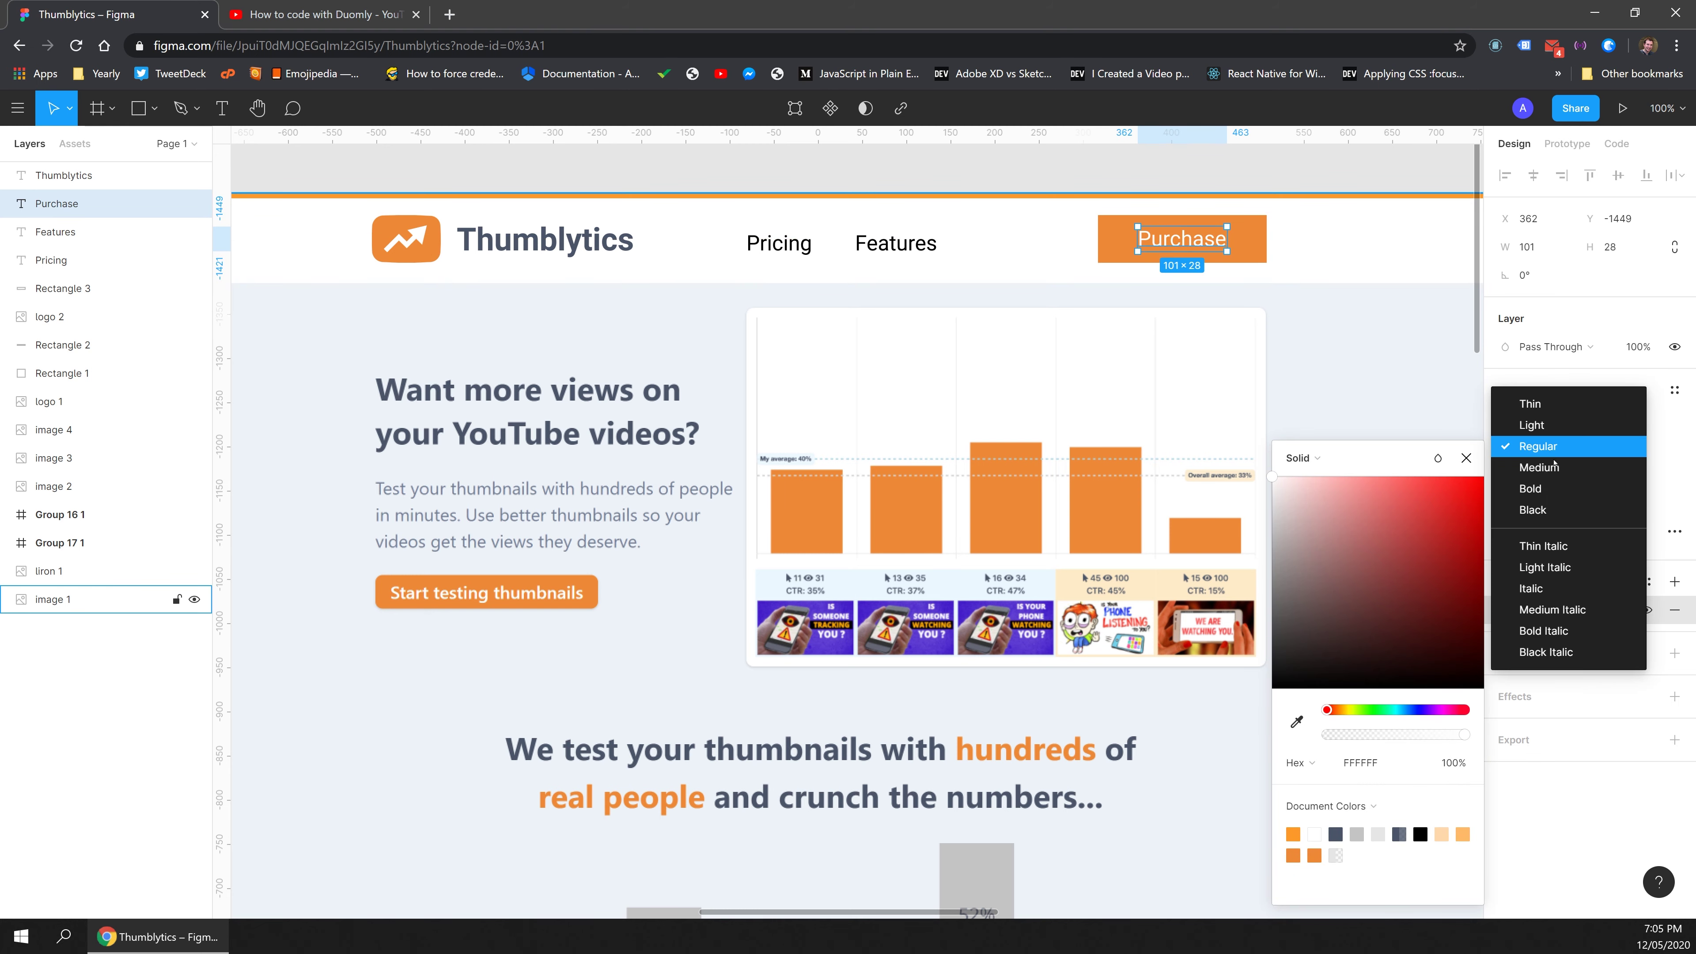
pyautogui.click(1213, 245)
pyautogui.moveTo(1205, 243); pyautogui.dragTo(1219, 242)
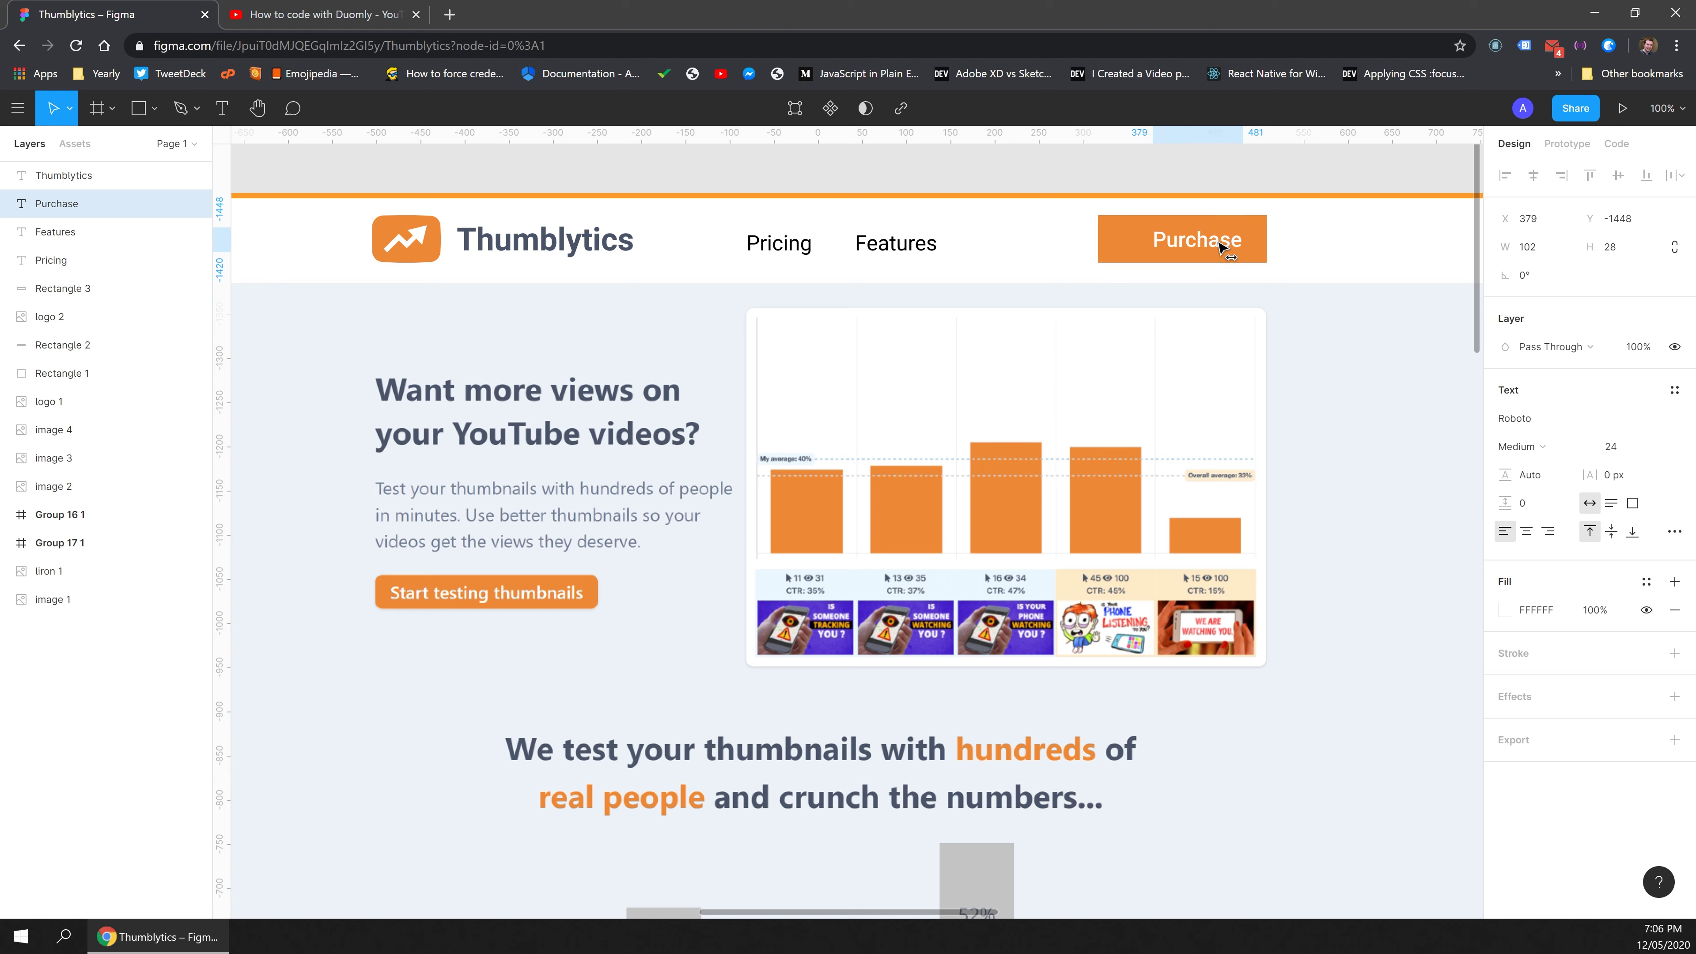
# Narrow the orange button from its left side and centre the Purchase text within it.
pyautogui.click(1130, 242)
pyautogui.moveTo(1098, 237); pyautogui.dragTo(1127, 238)
pyautogui.click(1169, 242)
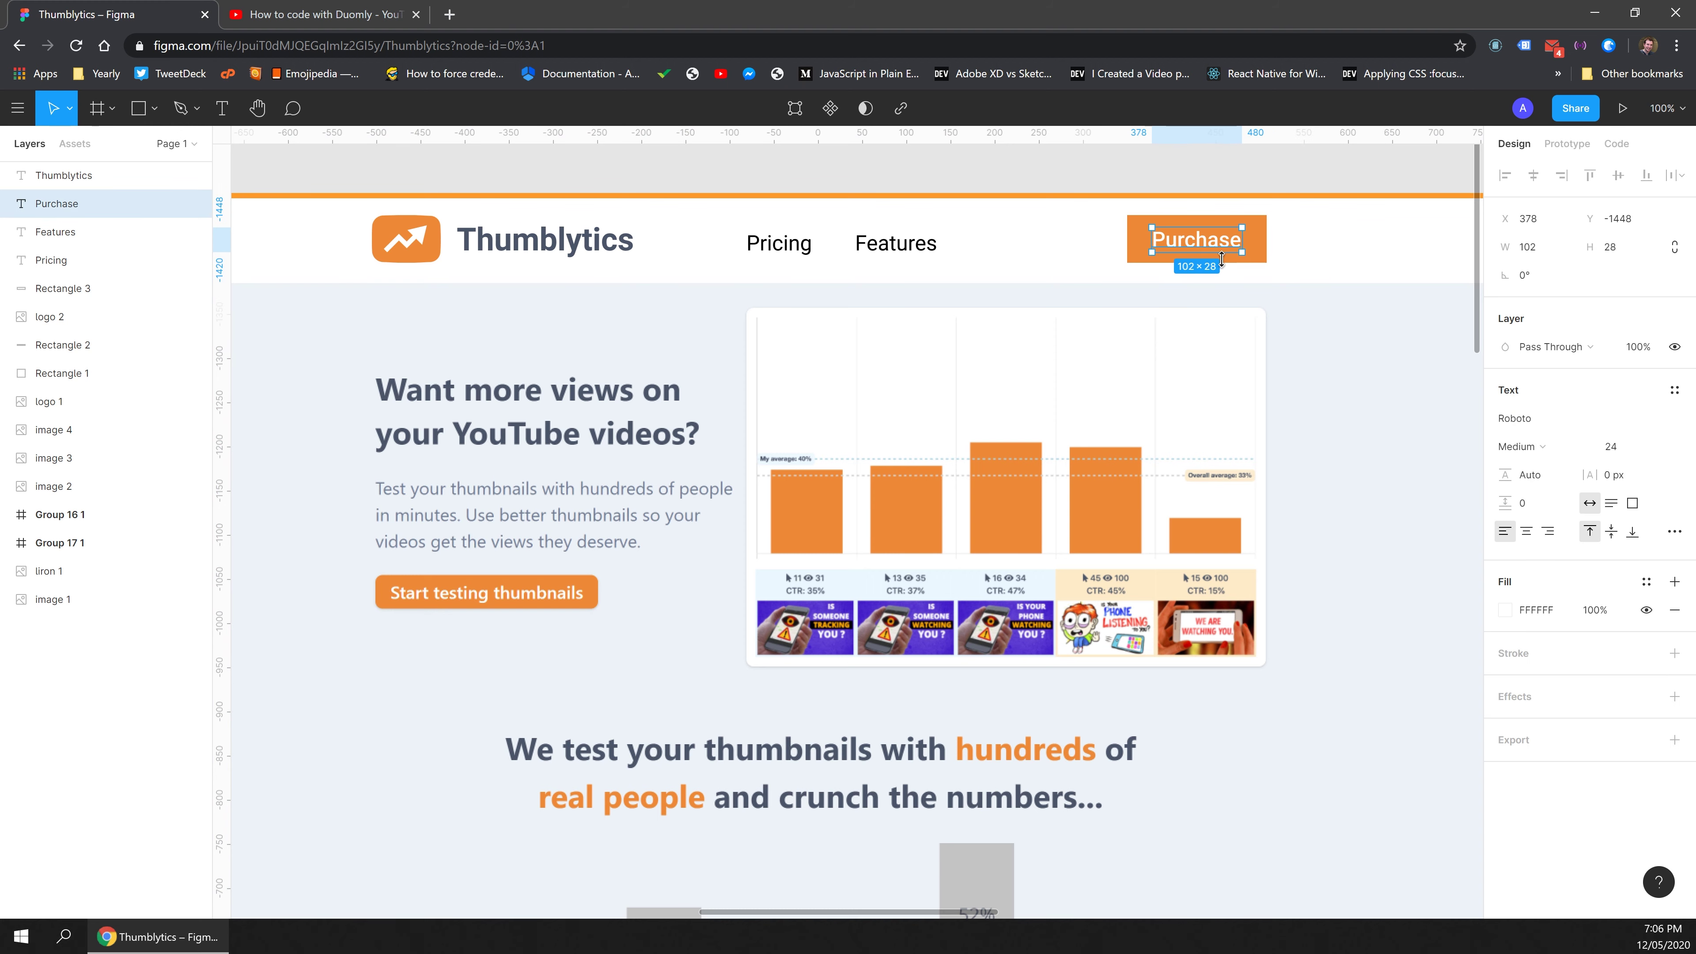
# Move the Features and Pricing links next to the Purchase button and round the button's corners.
pyautogui.moveTo(913, 245); pyautogui.dragTo(1069, 244)
pyautogui.moveTo(789, 247); pyautogui.dragTo(942, 243)
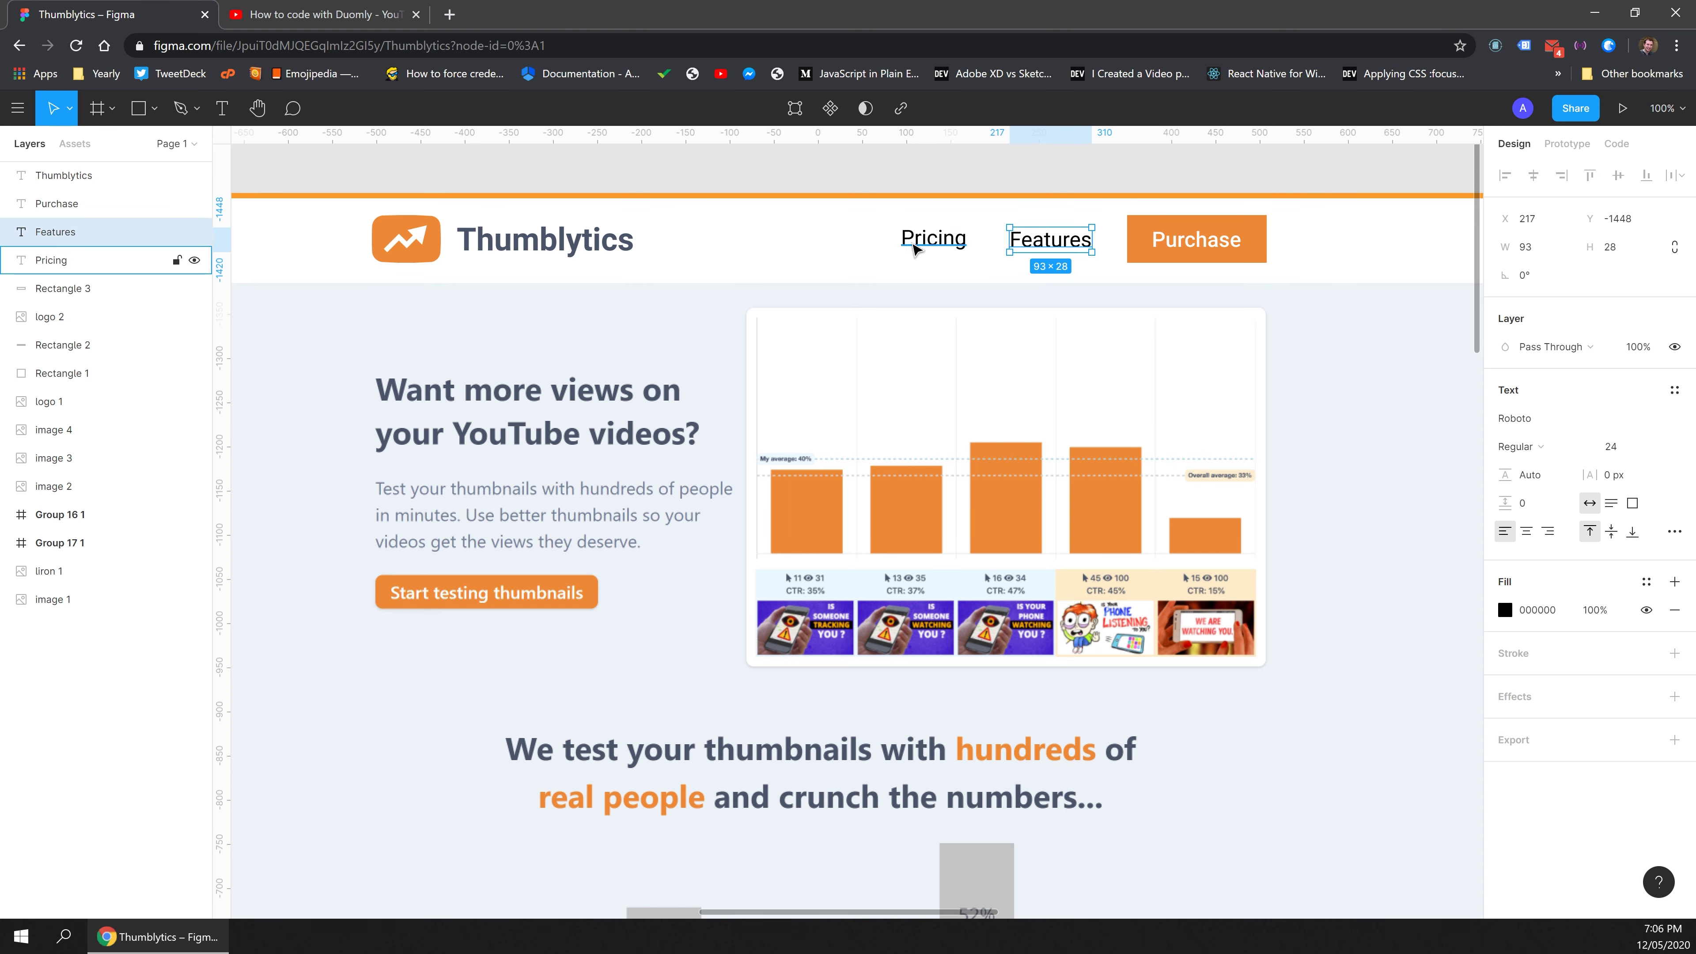
pyautogui.click(1268, 261)
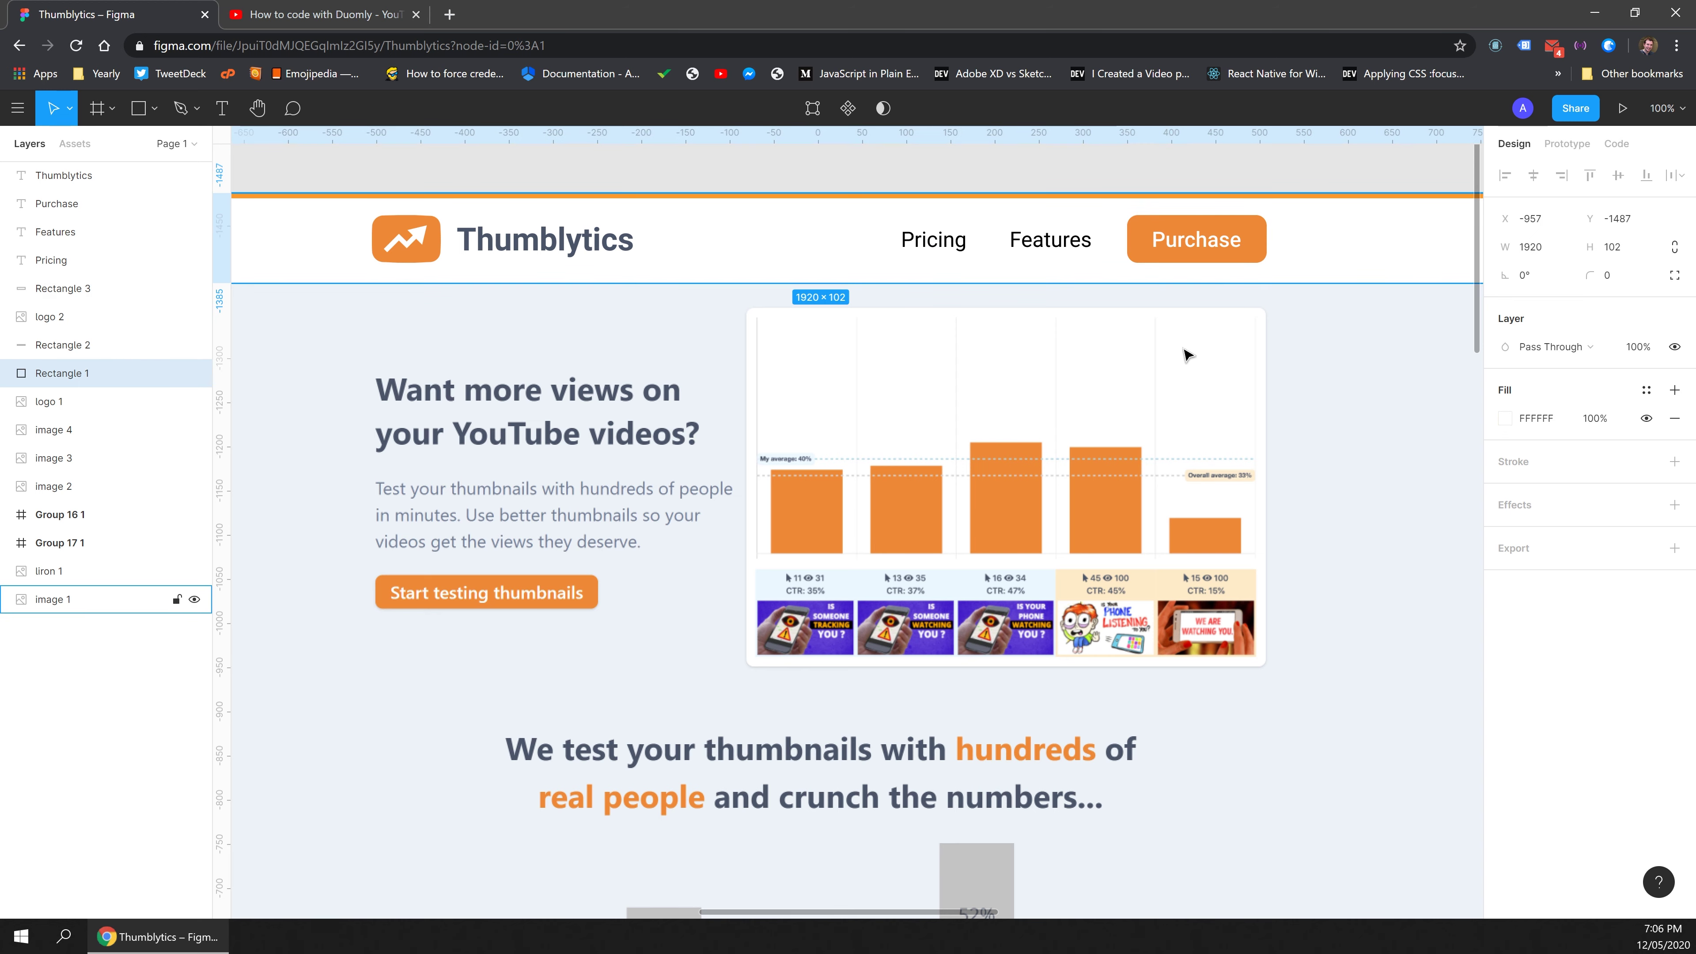
# Add a "Login" link between Features and the Purchase button by duplicating an existing header link.
pyautogui.click(1050, 240)
pyautogui.click(939, 243)
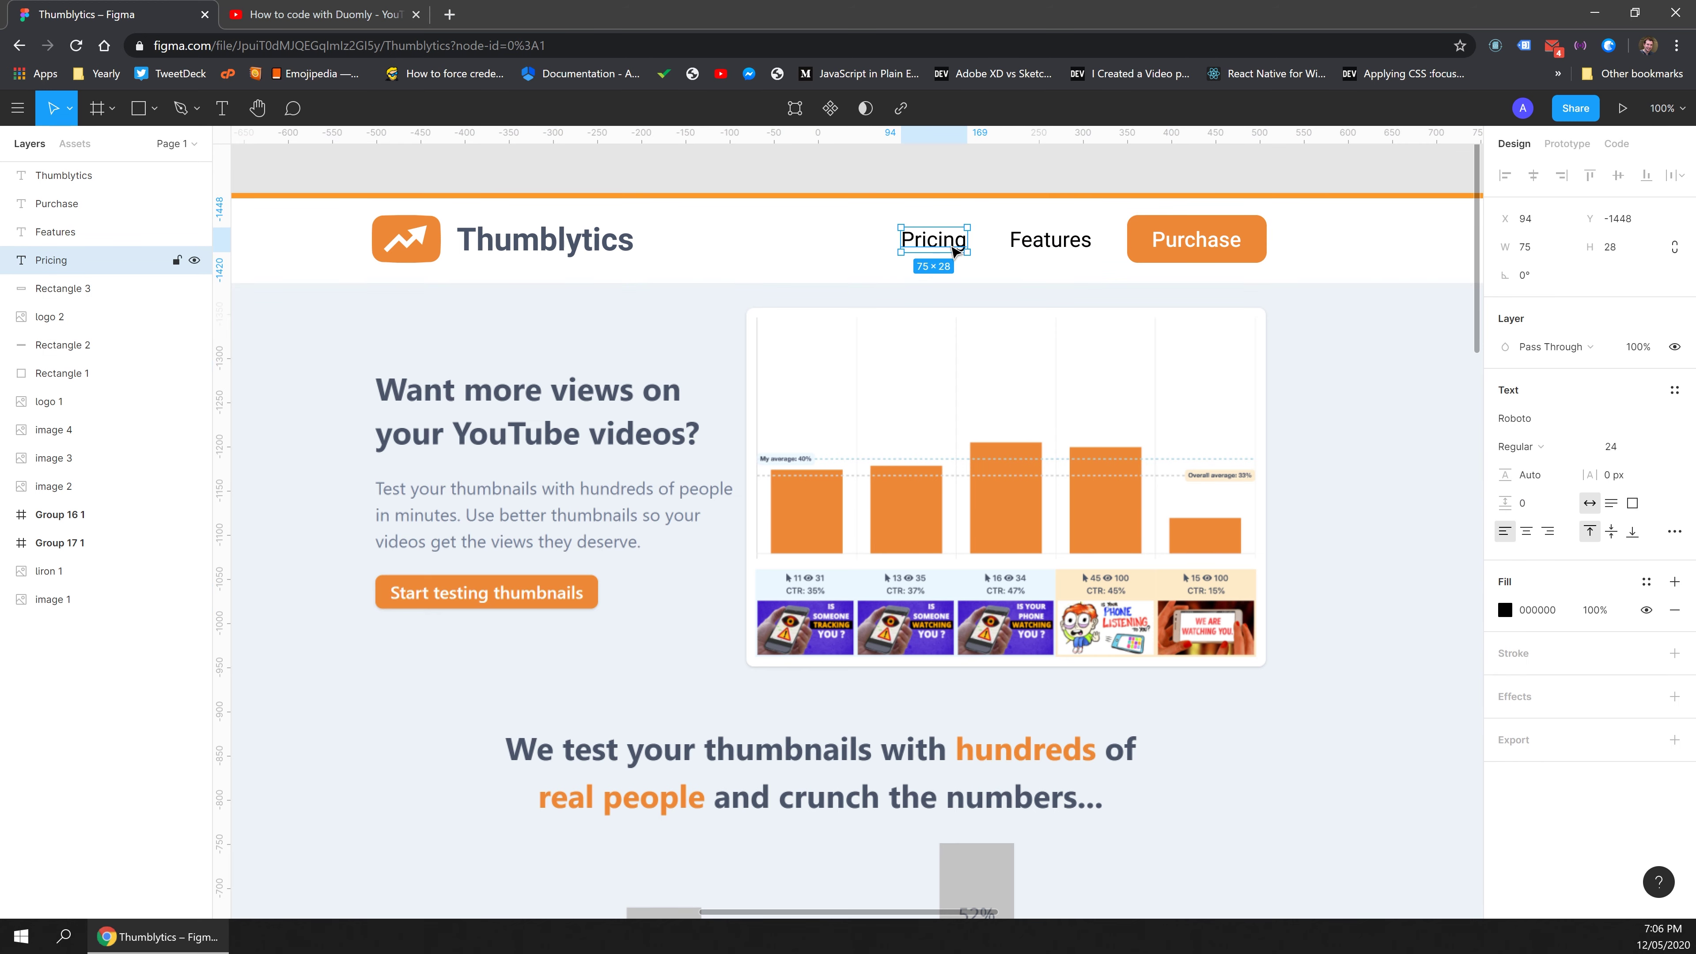
pyautogui.keyDown('shift'); pyautogui.click(1053, 242); pyautogui.keyUp('shift')
pyautogui.moveTo(1054, 242)
pyautogui.mouseDown()
pyautogui.moveTo(897, 247)
pyautogui.moveTo(1051, 246)
pyautogui.mouseUp()
pyautogui.click(926, 268)
pyautogui.doubleClick(1030, 242)
pyautogui.press('Escape')
# Space the Pricing and Features links evenly to the left of the Login link.
pyautogui.click(922, 245)
pyautogui.click(805, 243)
pyautogui.click(630, 336)
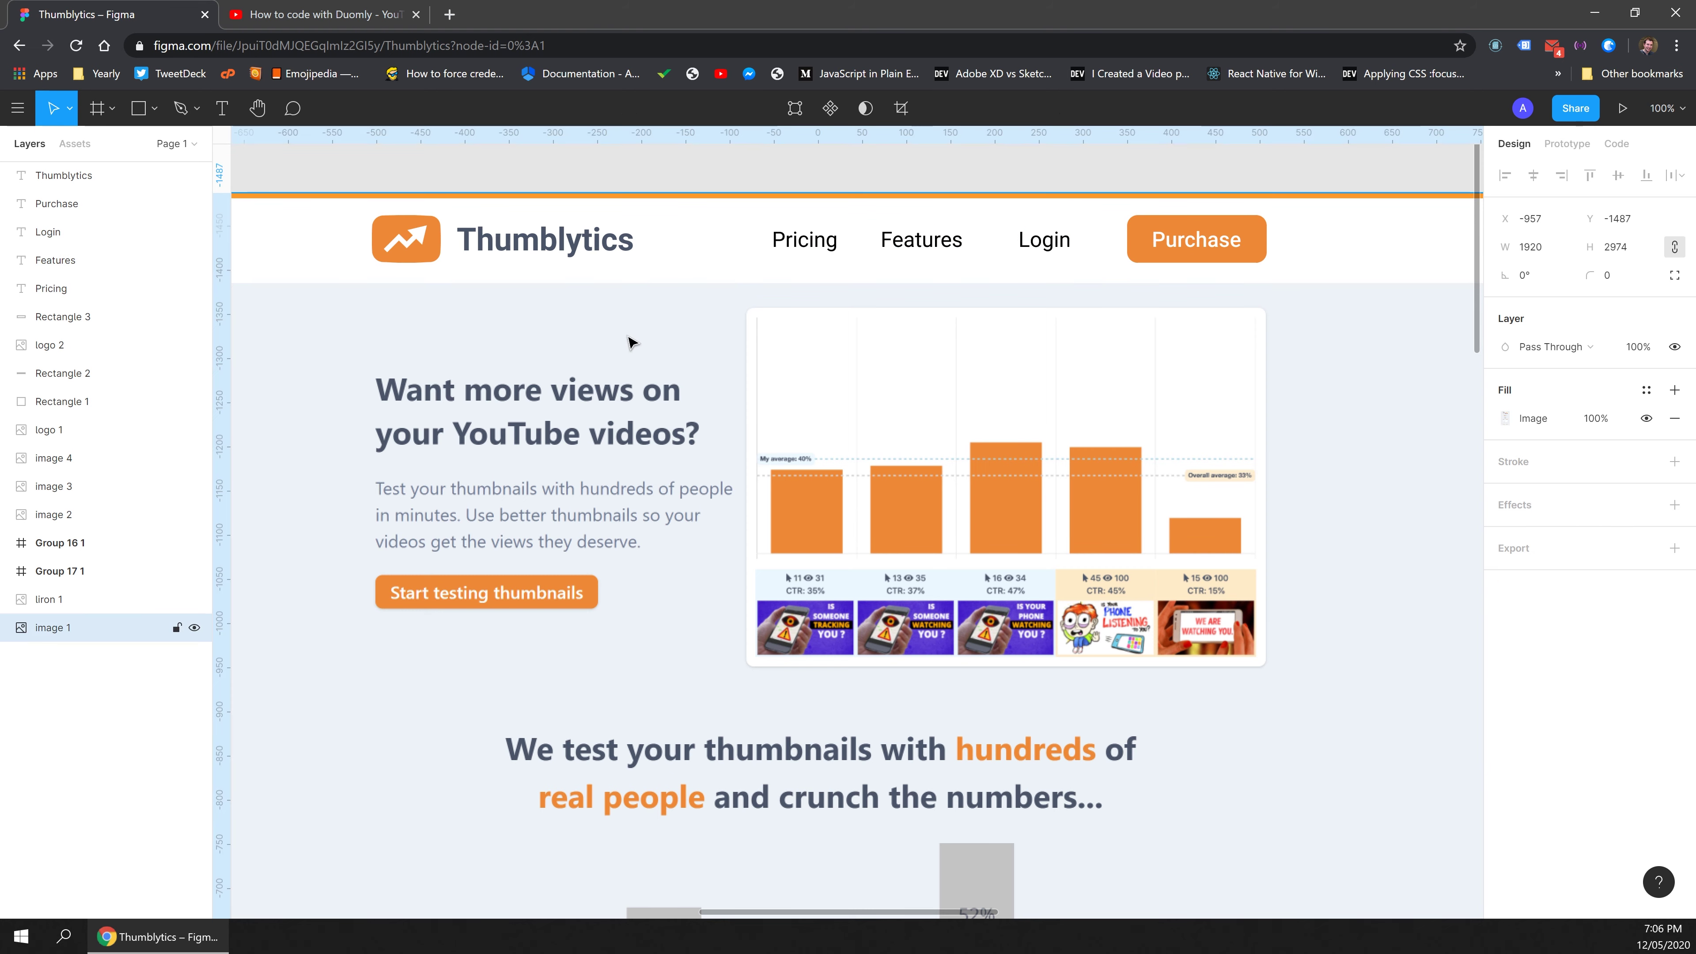
# Draw a full-width rectangle about 1920 × 613 directly below the white header, covering the original hero section.
pyautogui.scroll(-3, 715, 415)
pyautogui.click(893, 178)
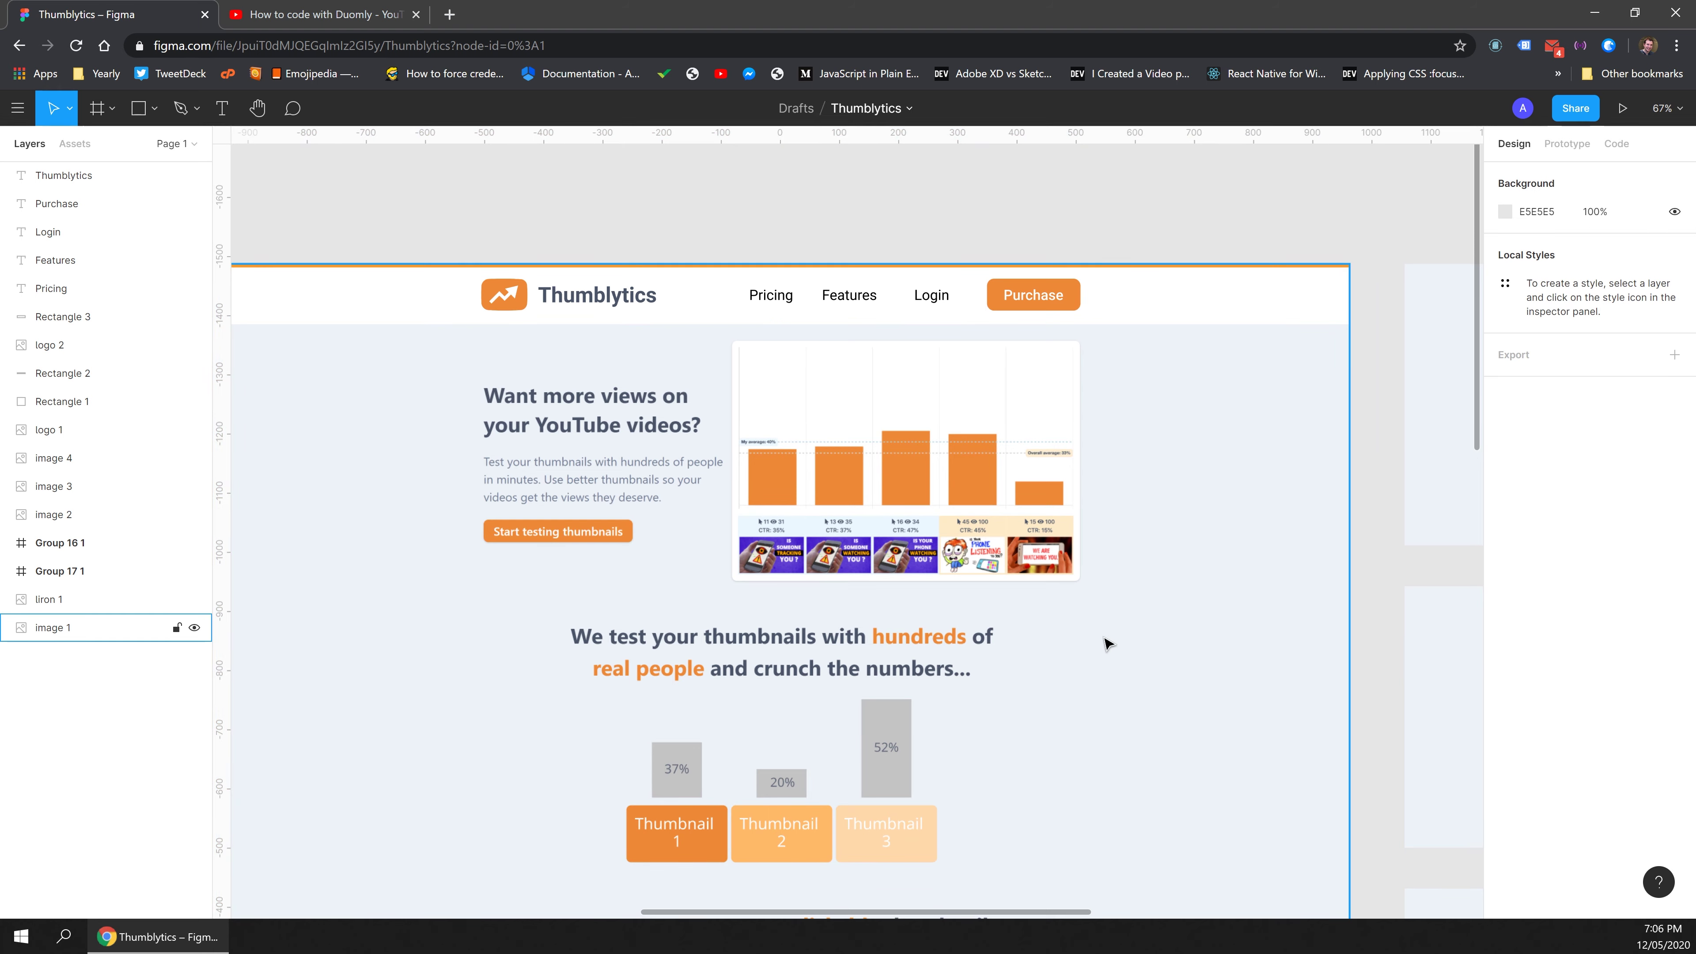
pyautogui.scroll(-1, 717, 661)
pyautogui.scroll(1, 715, 661)
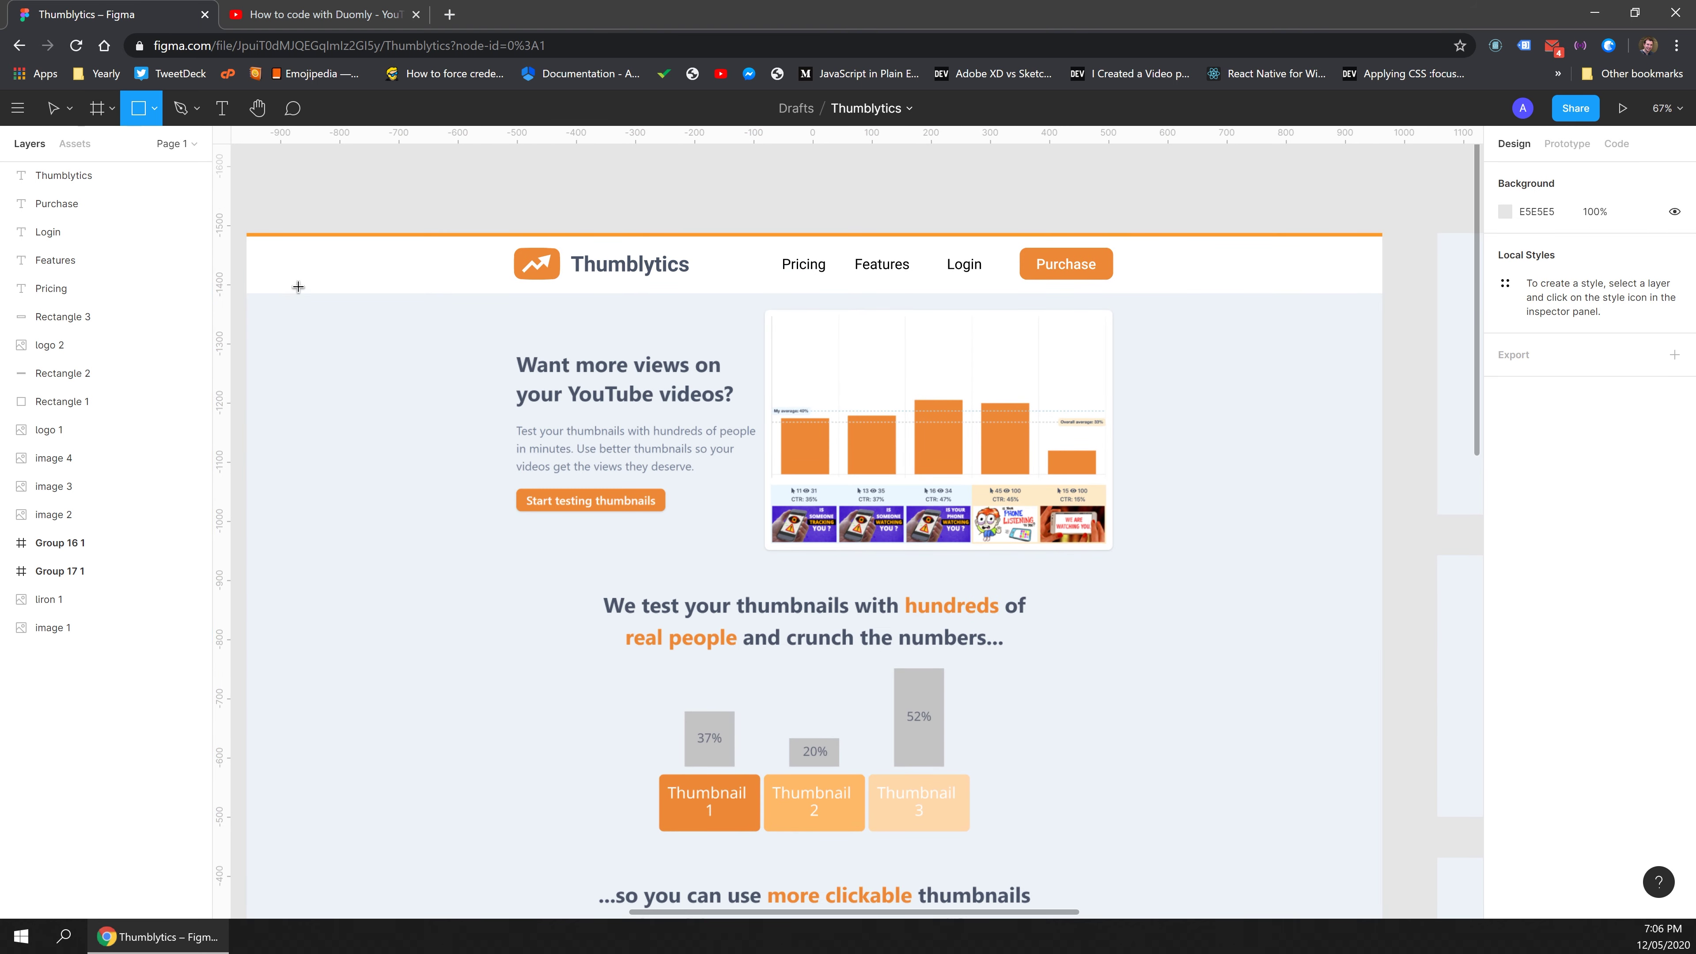
pyautogui.moveTo(246, 293); pyautogui.dragTo(1382, 655)
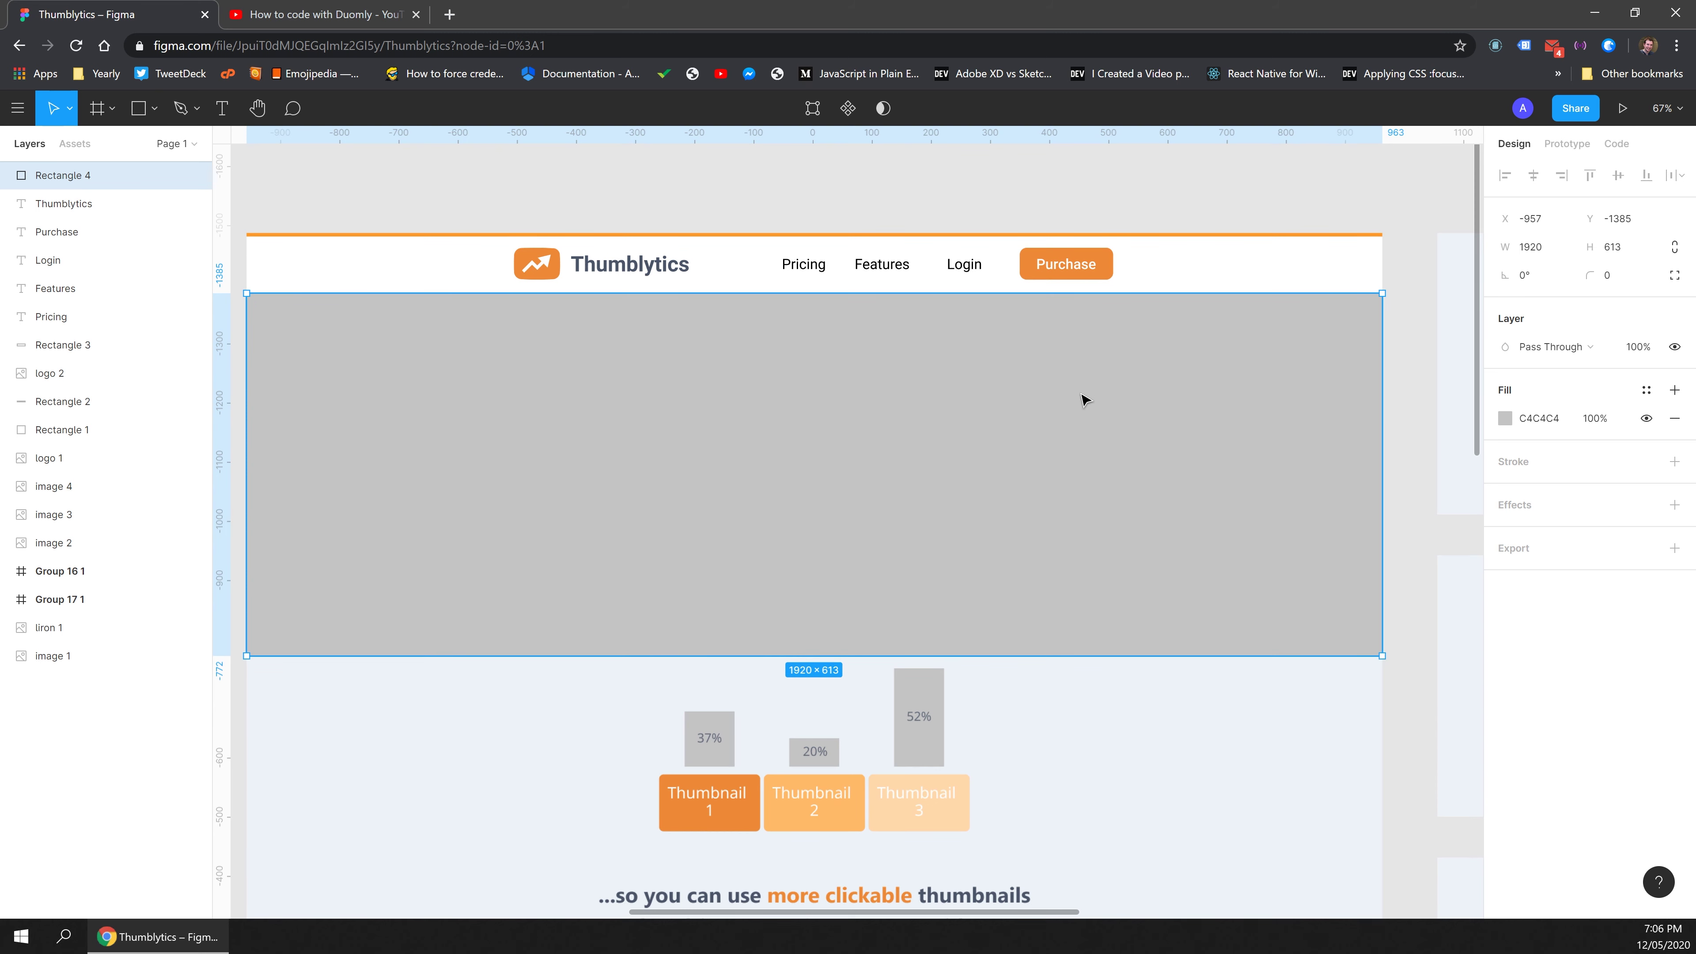
pyautogui.moveTo(1082, 399); pyautogui.dragTo(1090, 402)
# Fill the hero rectangle with orange FD9928, sampled from the accent strip above the header.
pyautogui.click(1504, 418)
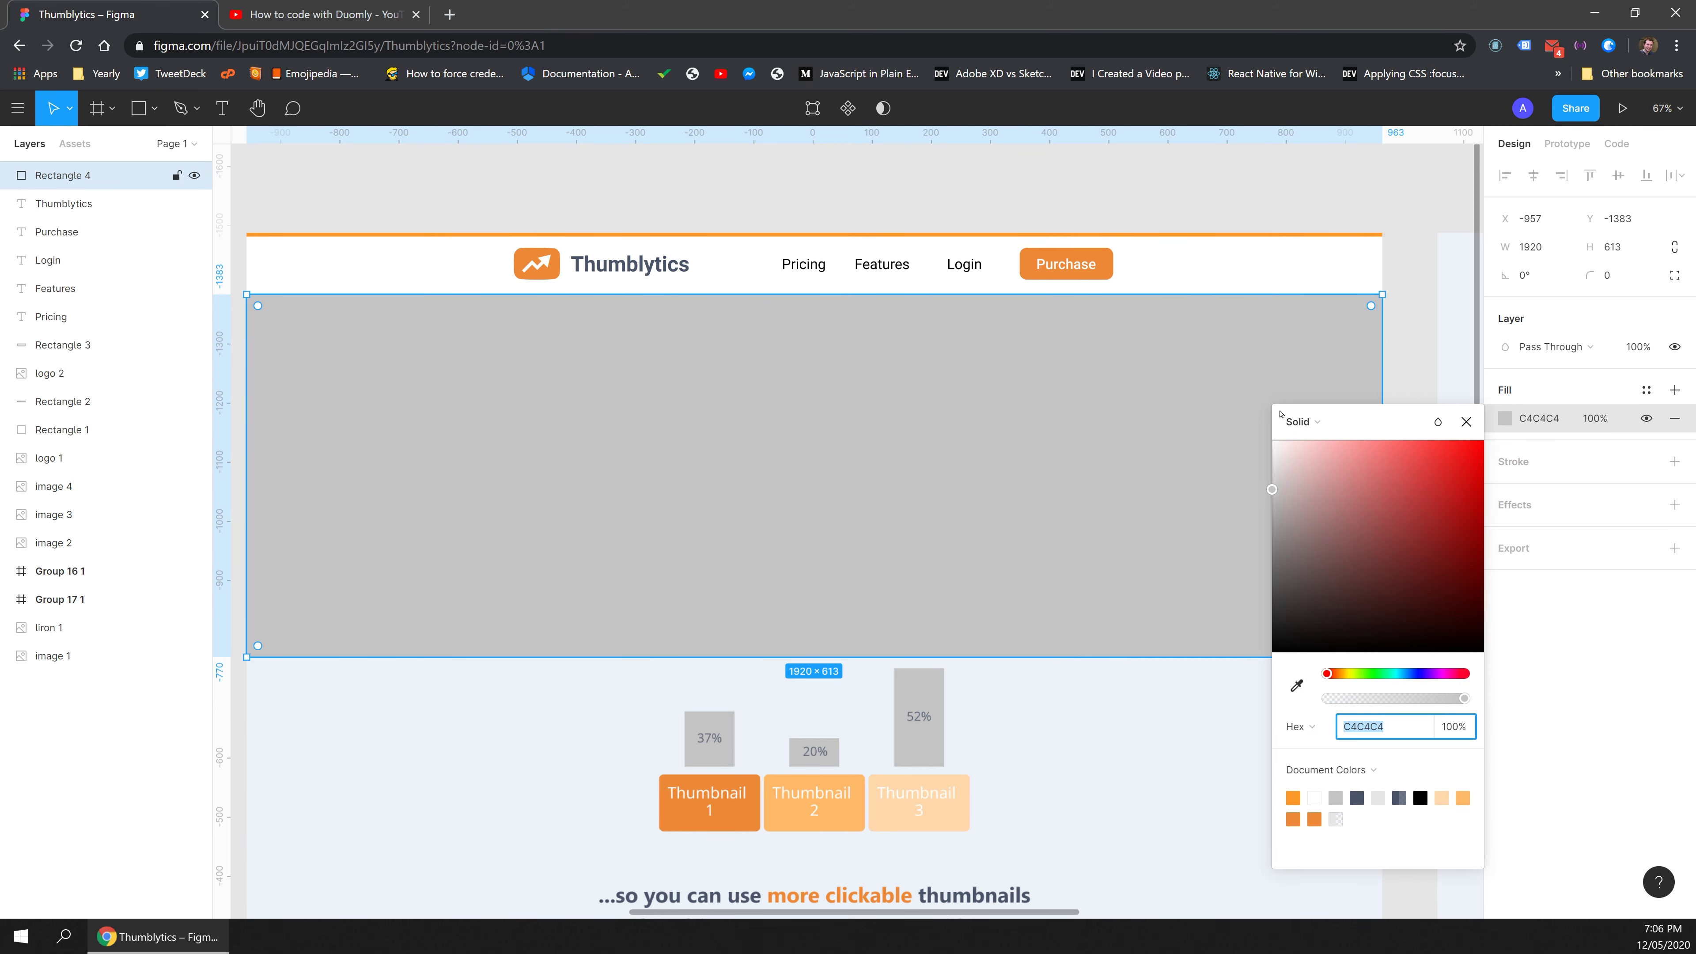
pyautogui.click(1297, 686)
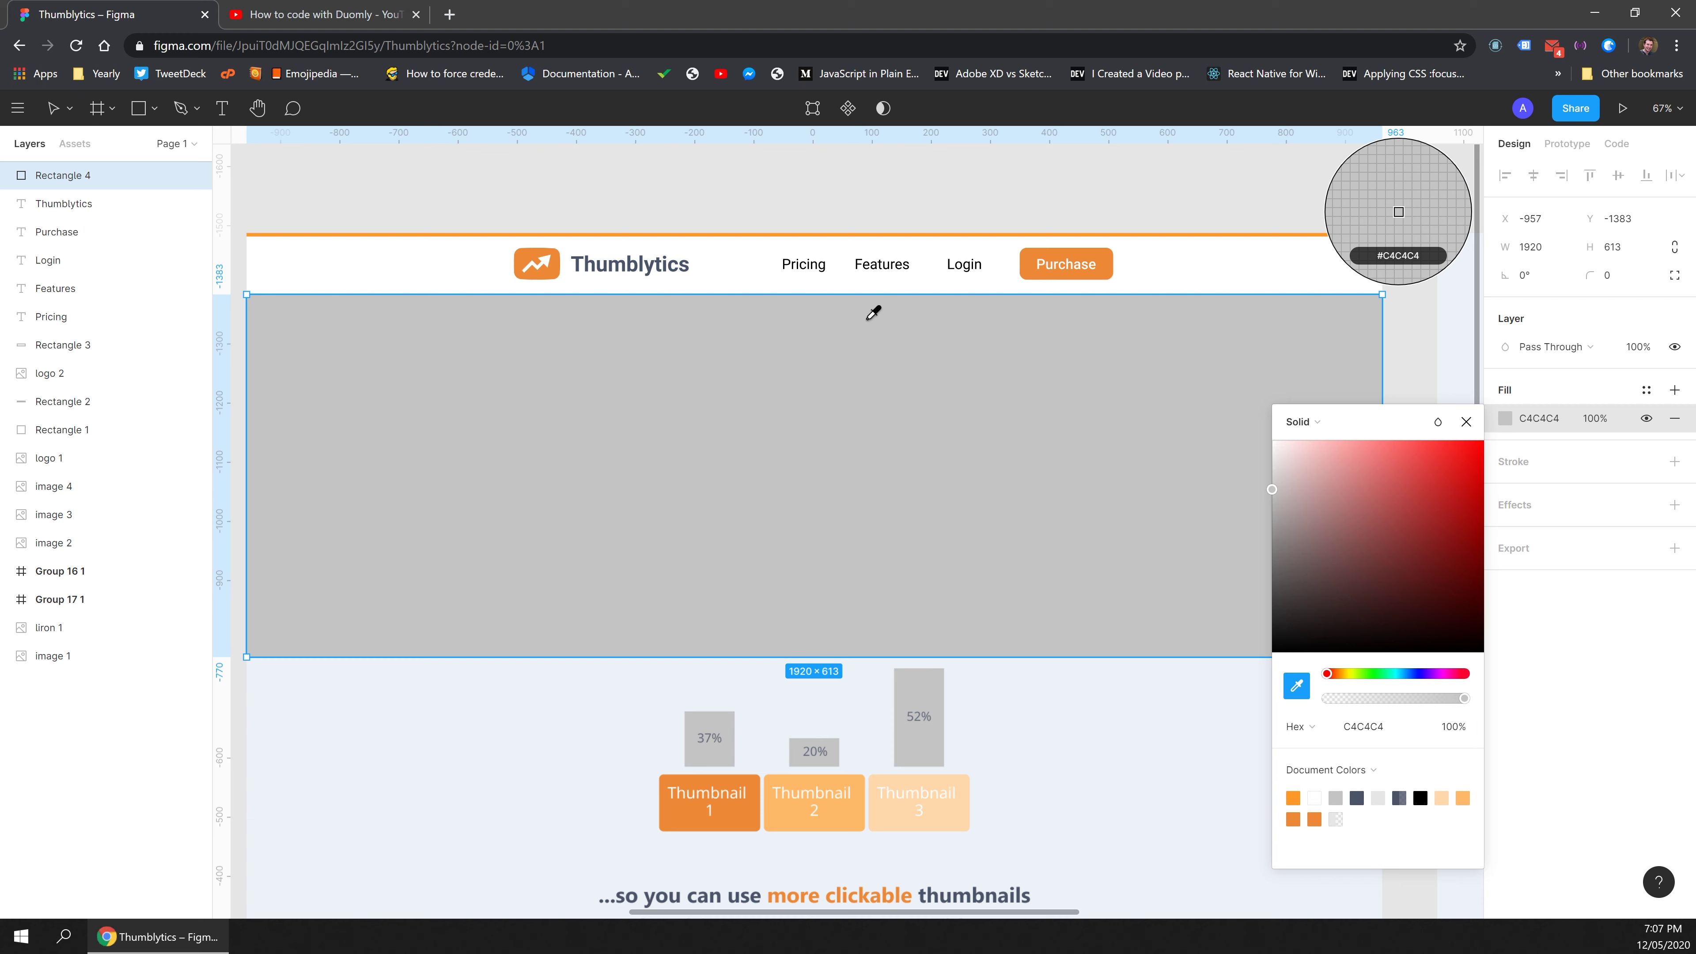
pyautogui.click(748, 235)
pyautogui.click(765, 198)
pyautogui.click(1088, 513)
pyautogui.click(880, 209)
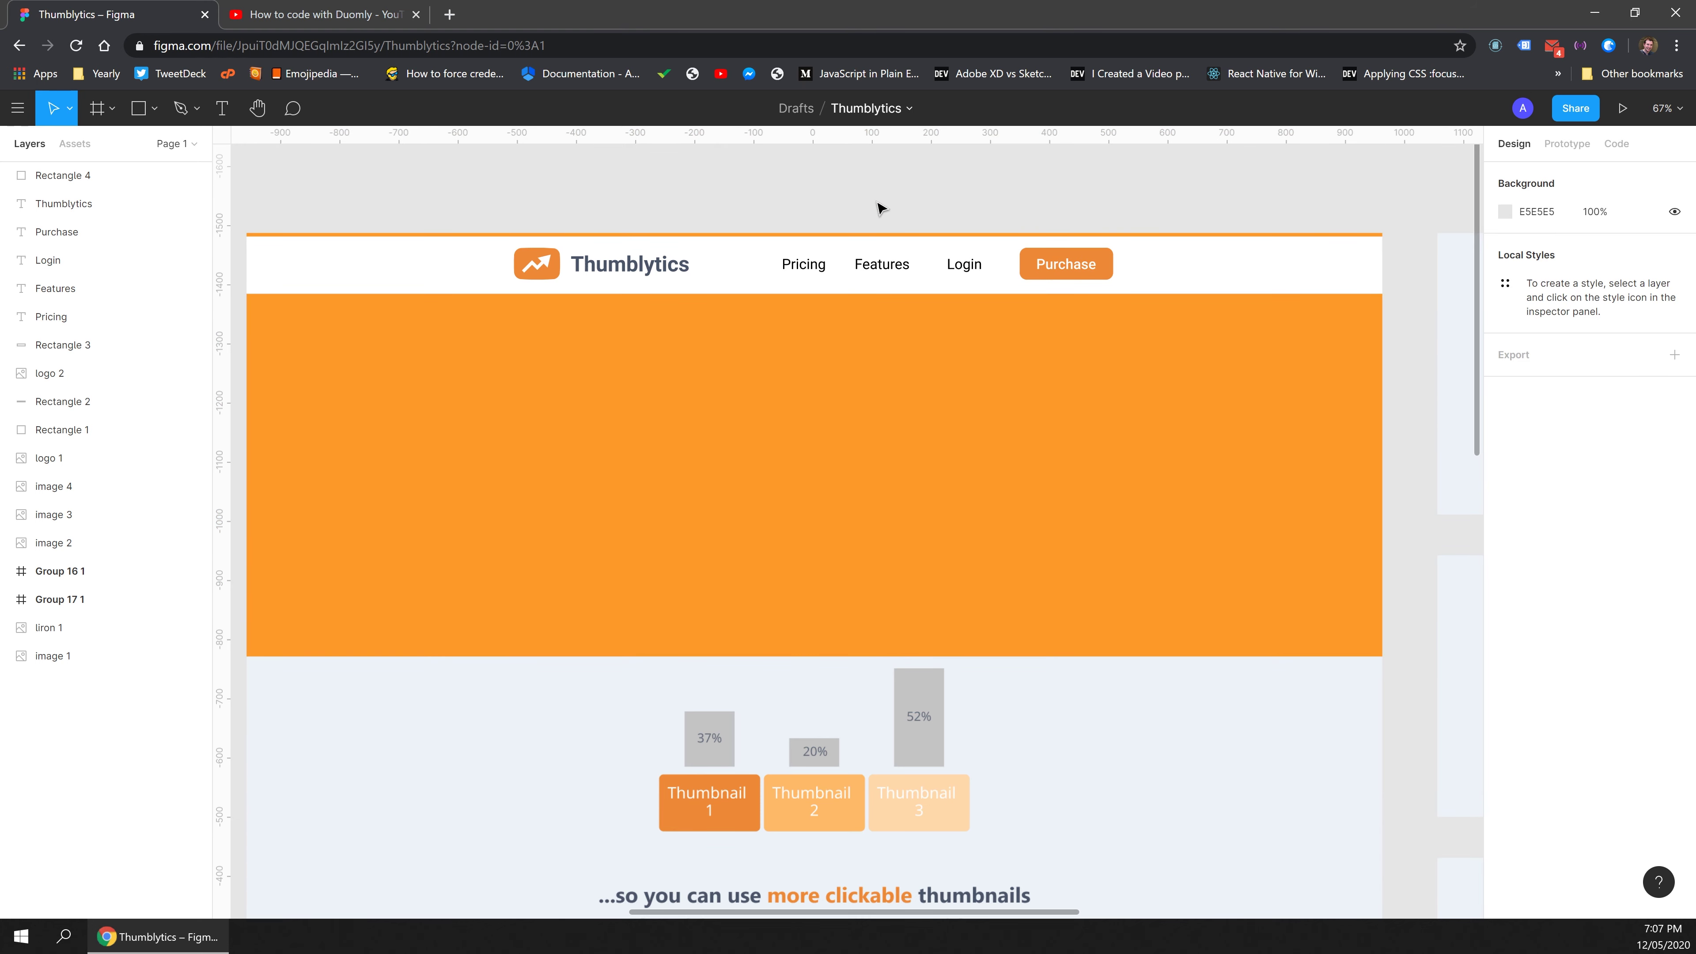
pyautogui.click(843, 387)
pyautogui.click(1501, 419)
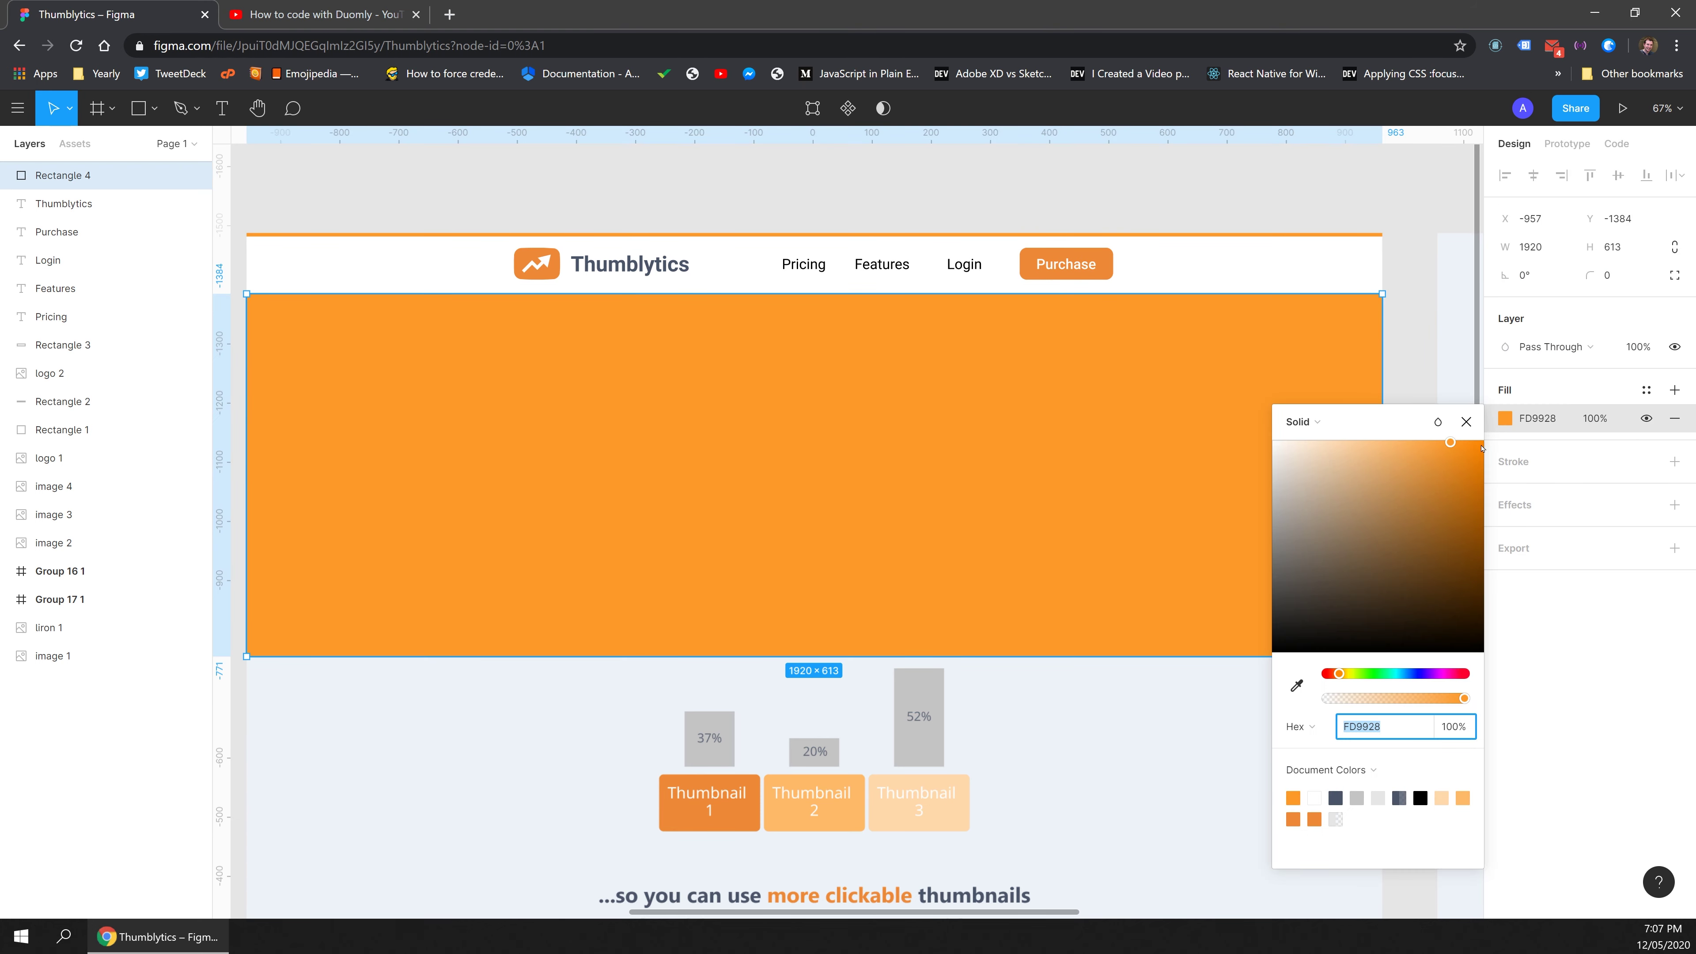
pyautogui.click(1466, 422)
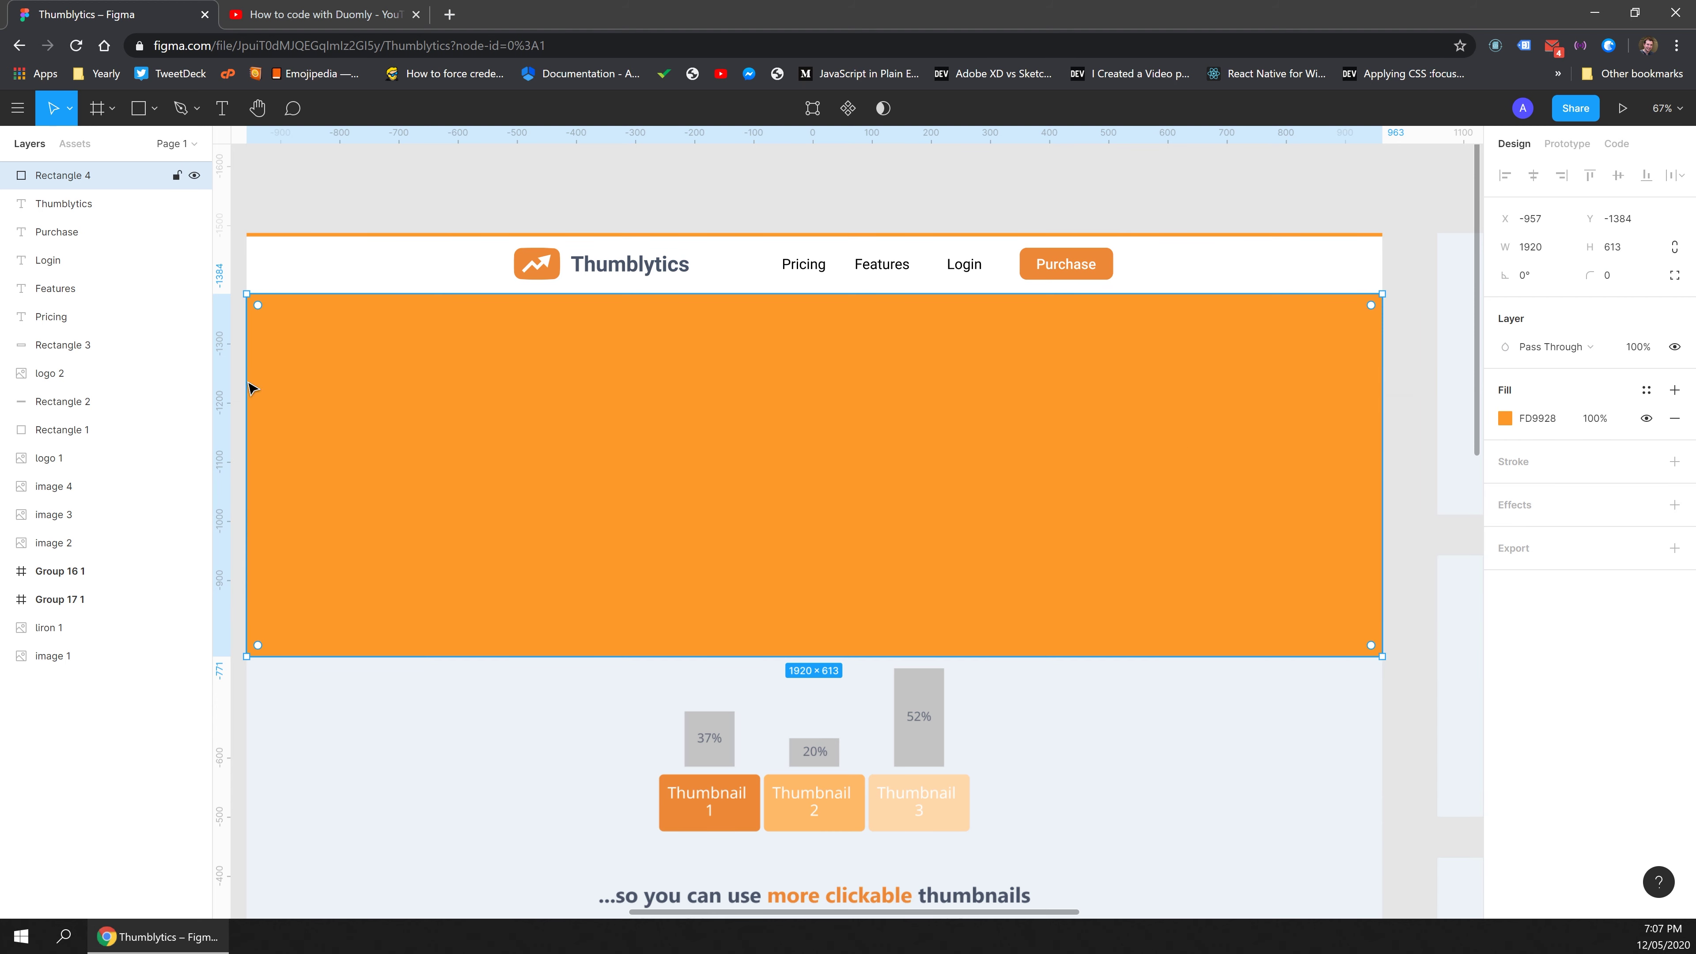
# Draw a second rectangle of about 1875 × 586 inside the orange one and fill it with white.
pyautogui.moveTo(259, 301)
pyautogui.mouseDown()
pyautogui.moveTo(1318, 576)
pyautogui.moveTo(1368, 648)
pyautogui.mouseUp()
pyautogui.moveTo(383, 361); pyautogui.dragTo(378, 356)
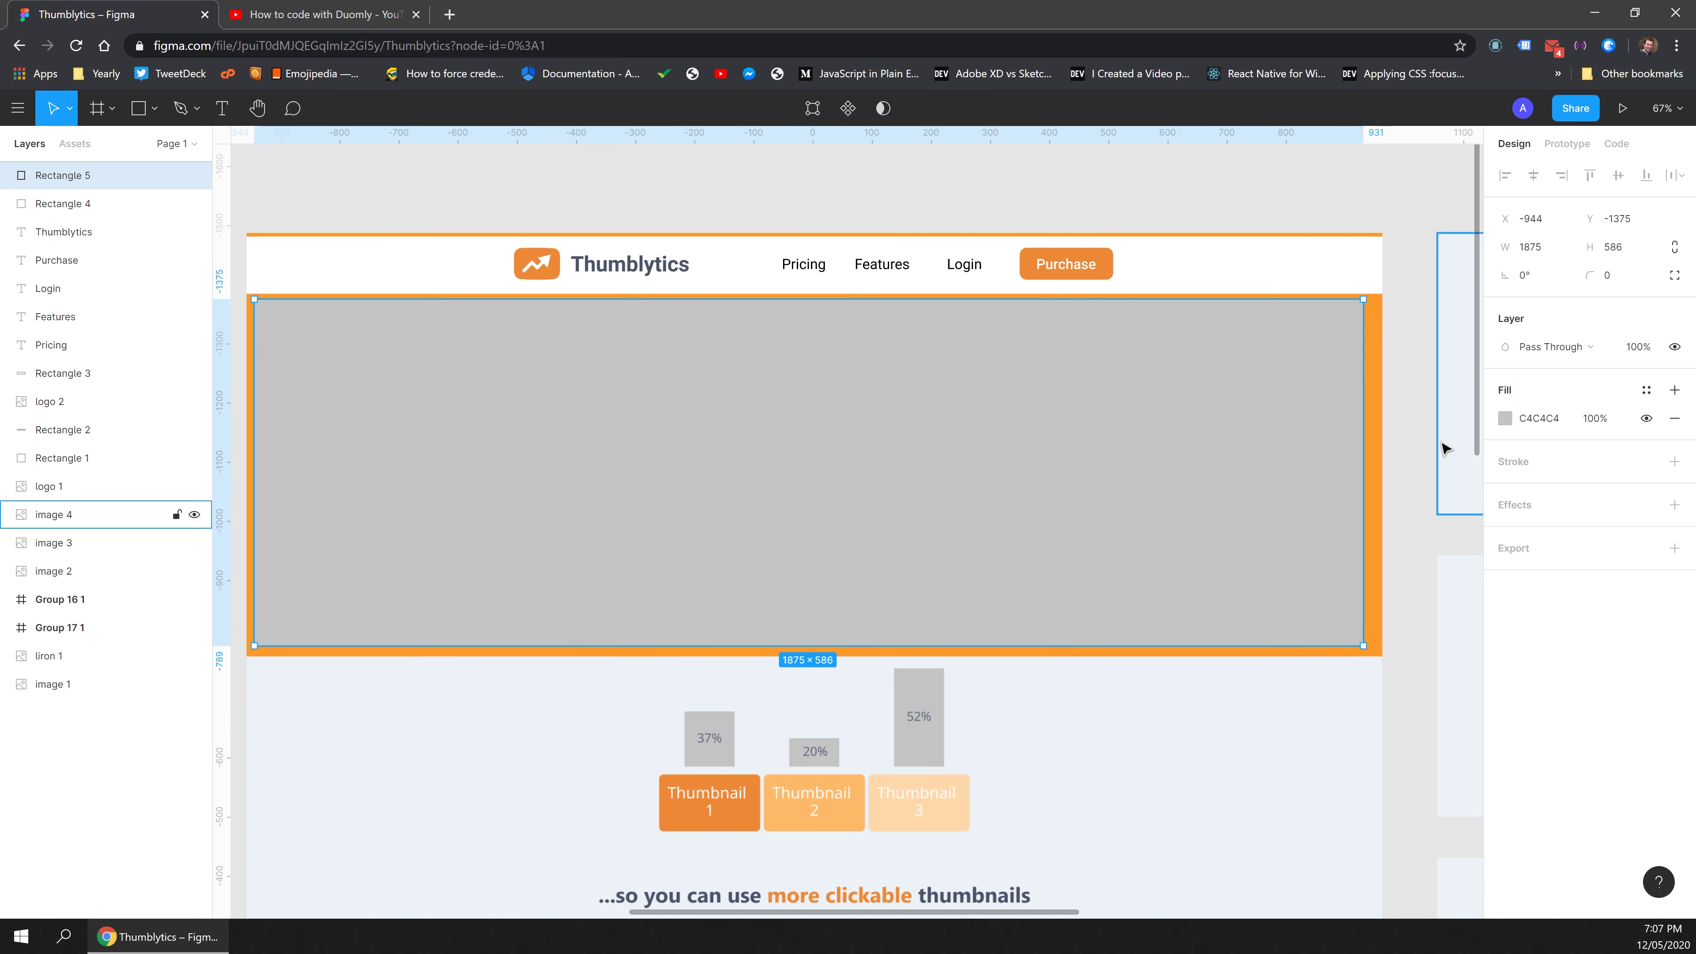
pyautogui.moveTo(1369, 416); pyautogui.dragTo(1372, 416)
pyautogui.click(1504, 419)
pyautogui.moveTo(1309, 474); pyautogui.dragTo(1233, 419)
pyautogui.click(964, 201)
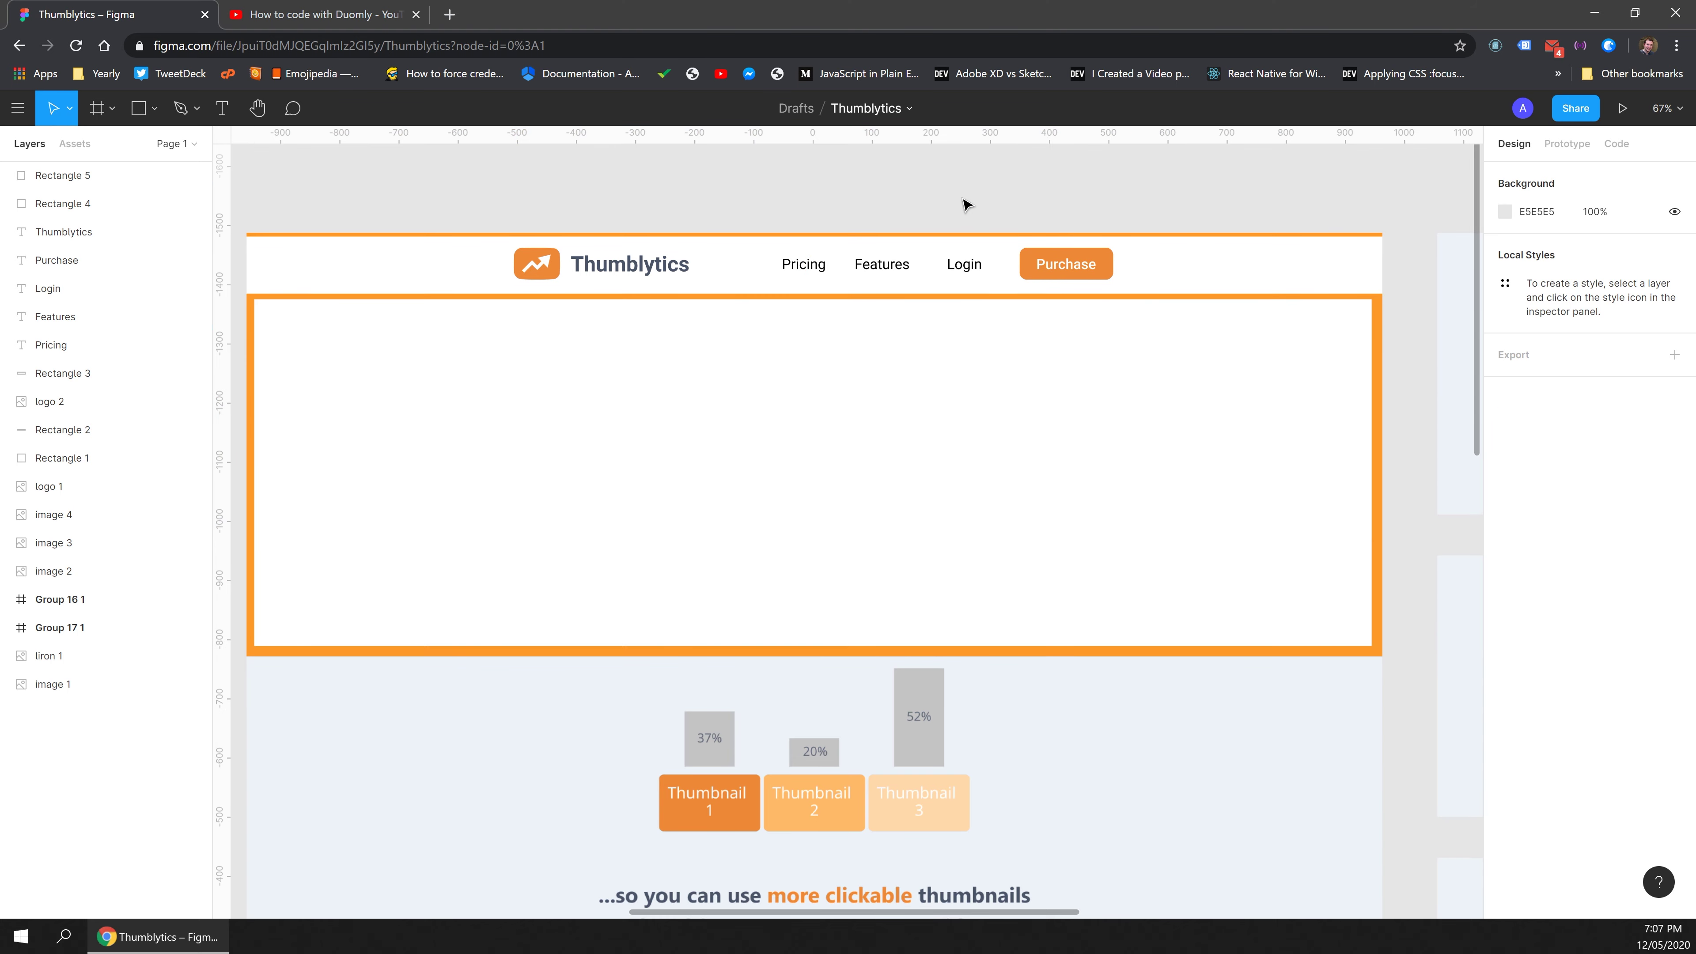
# Stretch the white rectangle to about 1902 × 594 so that only a thin orange border surrounds it.
pyautogui.moveTo(596, 392); pyautogui.dragTo(593, 392)
pyautogui.moveTo(1370, 572); pyautogui.dragTo(1378, 573)
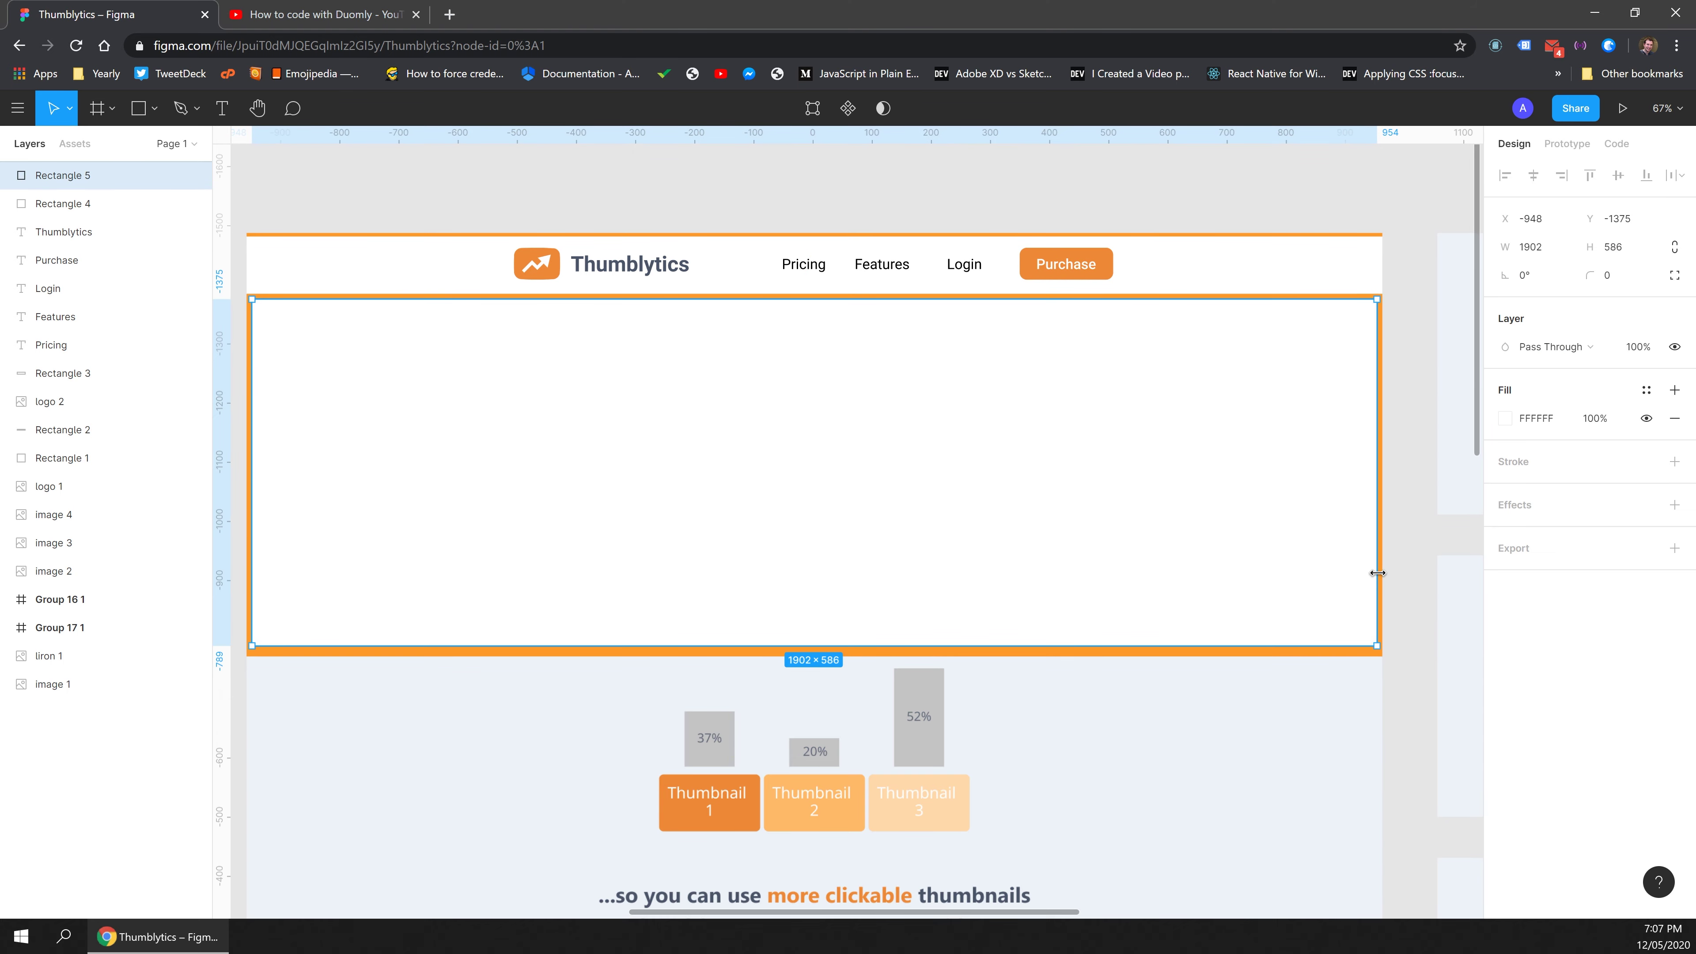
pyautogui.click(1255, 707)
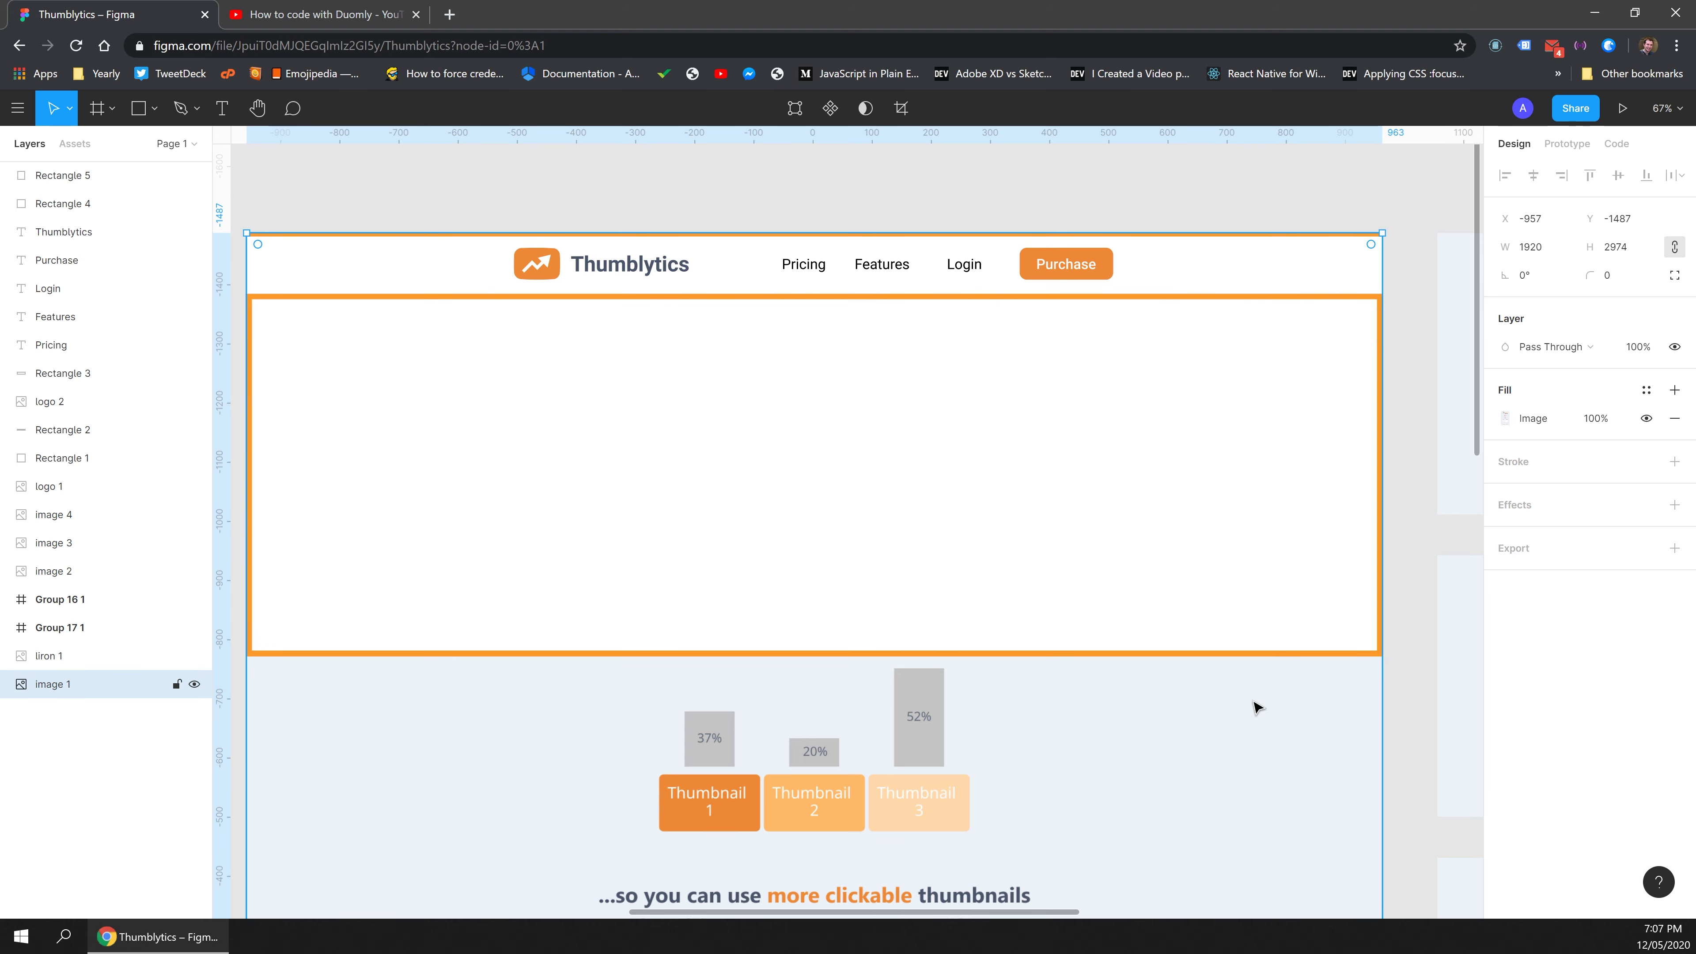
pyautogui.click(714, 159)
# Narrow the white rectangle from both sides so it spans from the logo to the Purchase button.
pyautogui.click(483, 377)
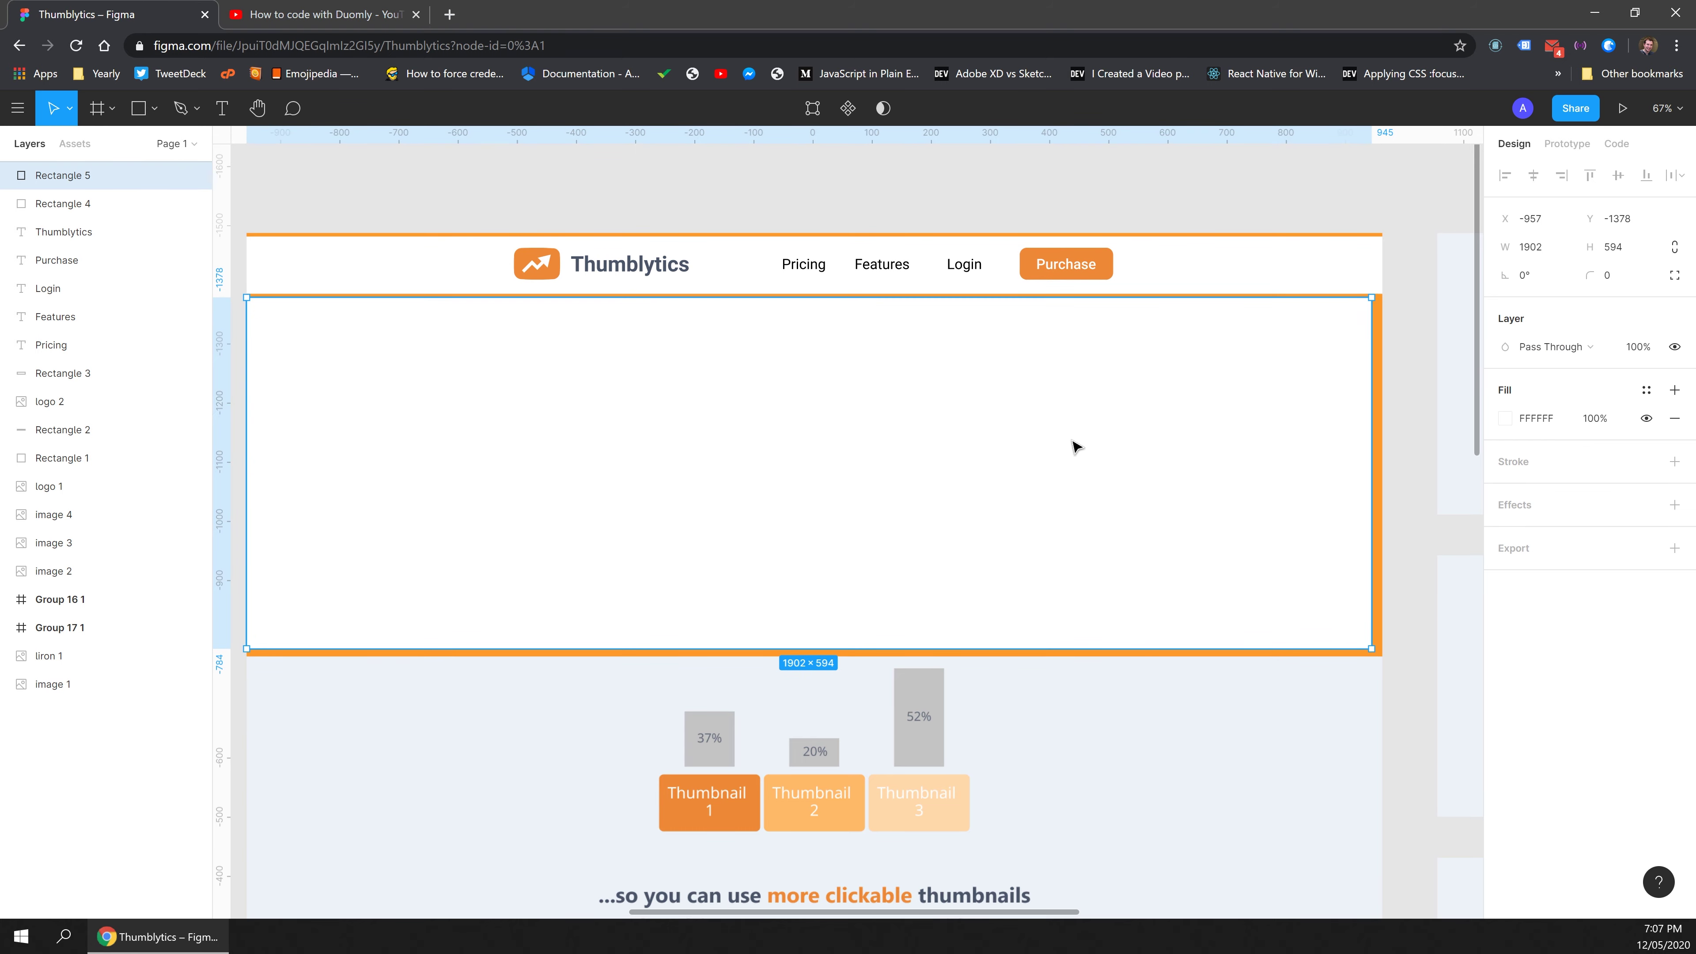
pyautogui.moveTo(248, 456); pyautogui.dragTo(513, 463)
pyautogui.moveTo(1371, 468); pyautogui.dragTo(1114, 464)
pyautogui.click(909, 213)
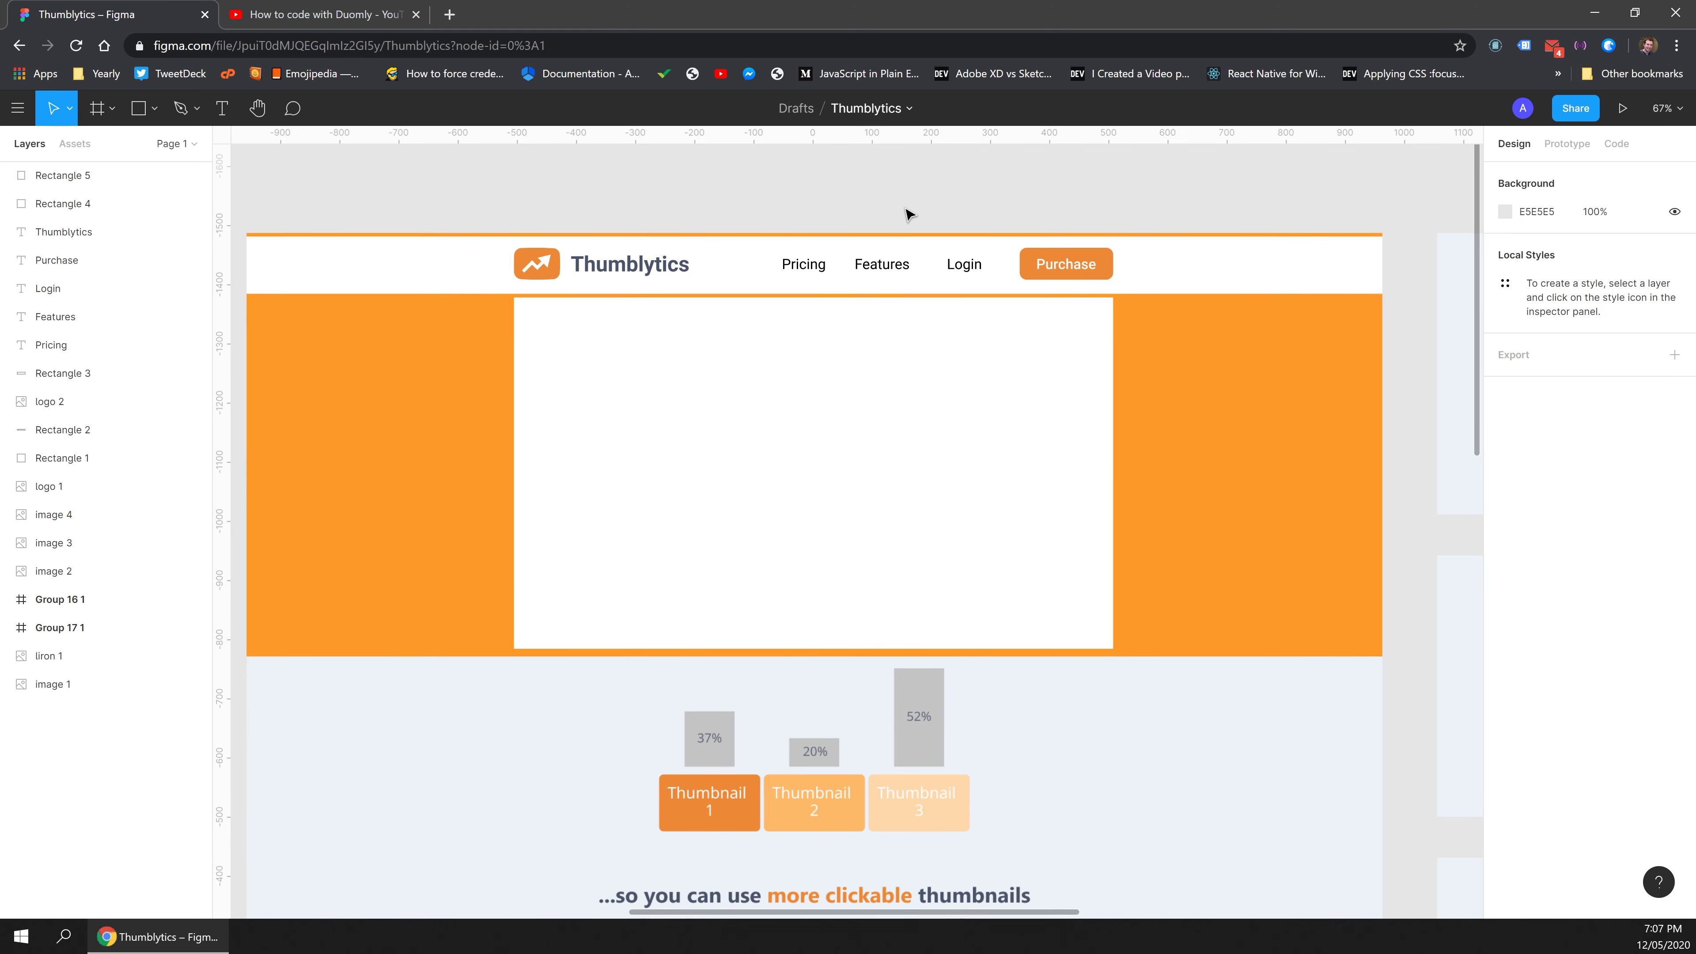
# Shrink the white rectangle to about 635 × 404, keeping its right edge aligned with the Purchase button.
pyautogui.click(787, 322)
pyautogui.moveTo(788, 299)
pyautogui.mouseDown()
pyautogui.moveTo(788, 326)
pyautogui.moveTo(795, 307)
pyautogui.mouseUp()
pyautogui.moveTo(706, 648); pyautogui.dragTo(700, 592)
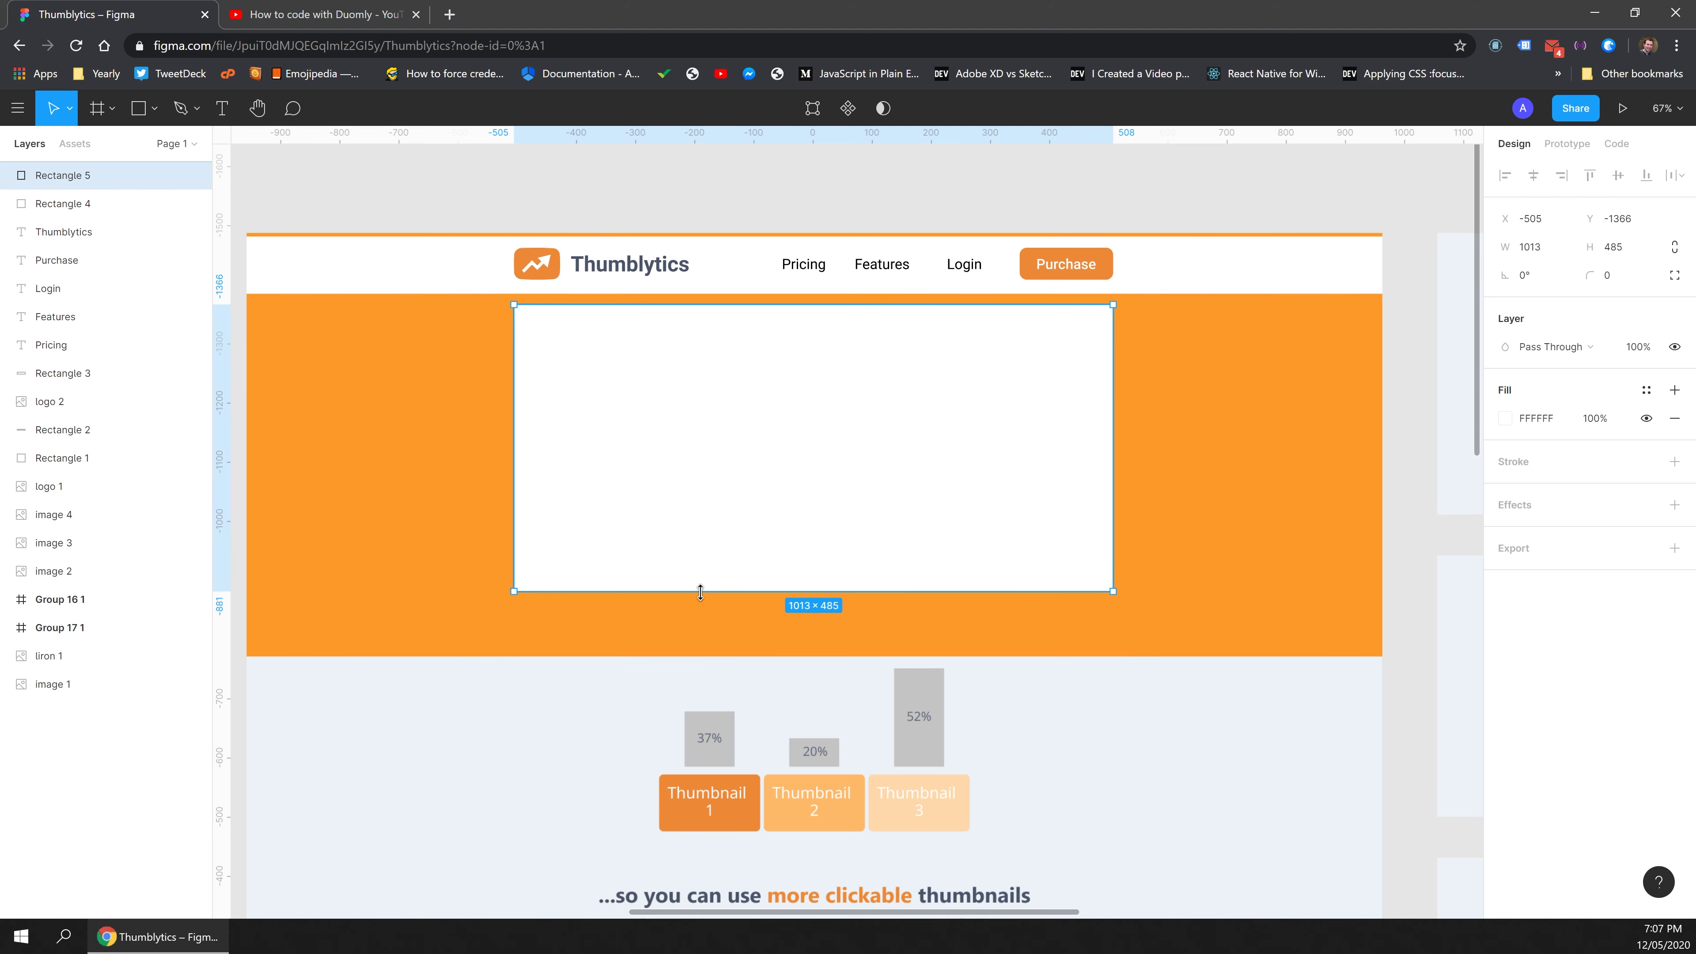
pyautogui.press('Escape')
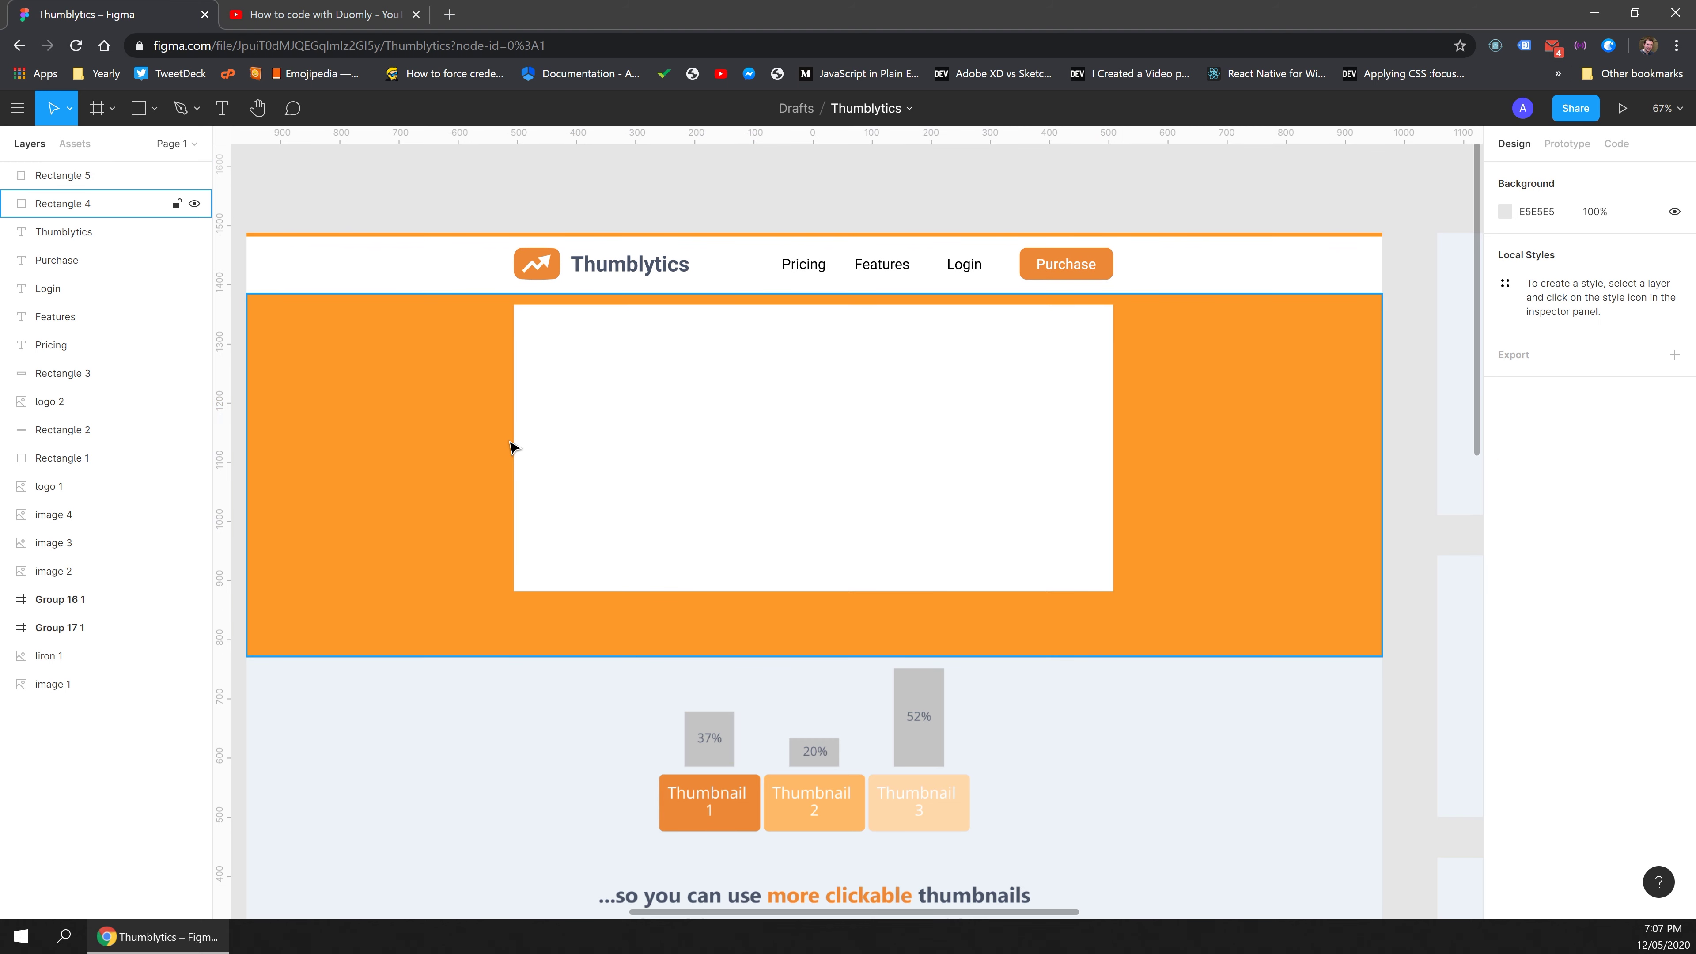
pyautogui.moveTo(516, 448); pyautogui.dragTo(738, 447)
pyautogui.moveTo(898, 596); pyautogui.dragTo(899, 546)
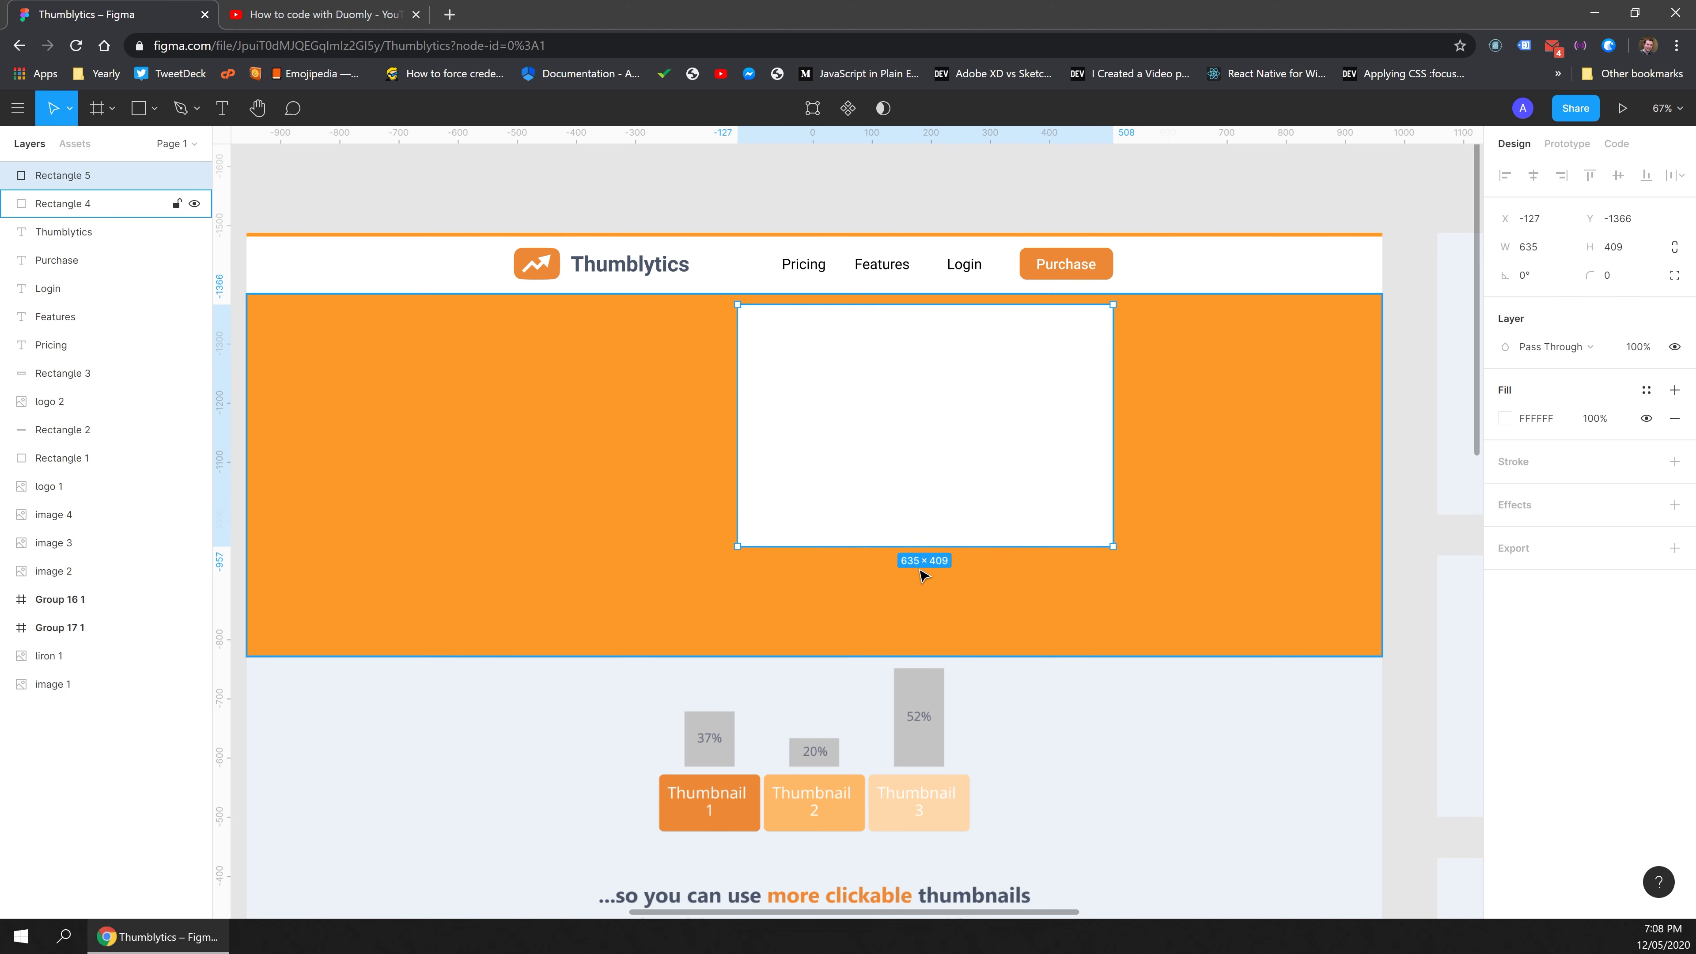
# Duplicate the white rectangle, offset the copy diagonally down and right, and fill it with the page background colour EDF2F7.
pyautogui.hotkey('ctrl', 'd')
pyautogui.moveTo(898, 447); pyautogui.dragTo(914, 464)
pyautogui.click(1506, 419)
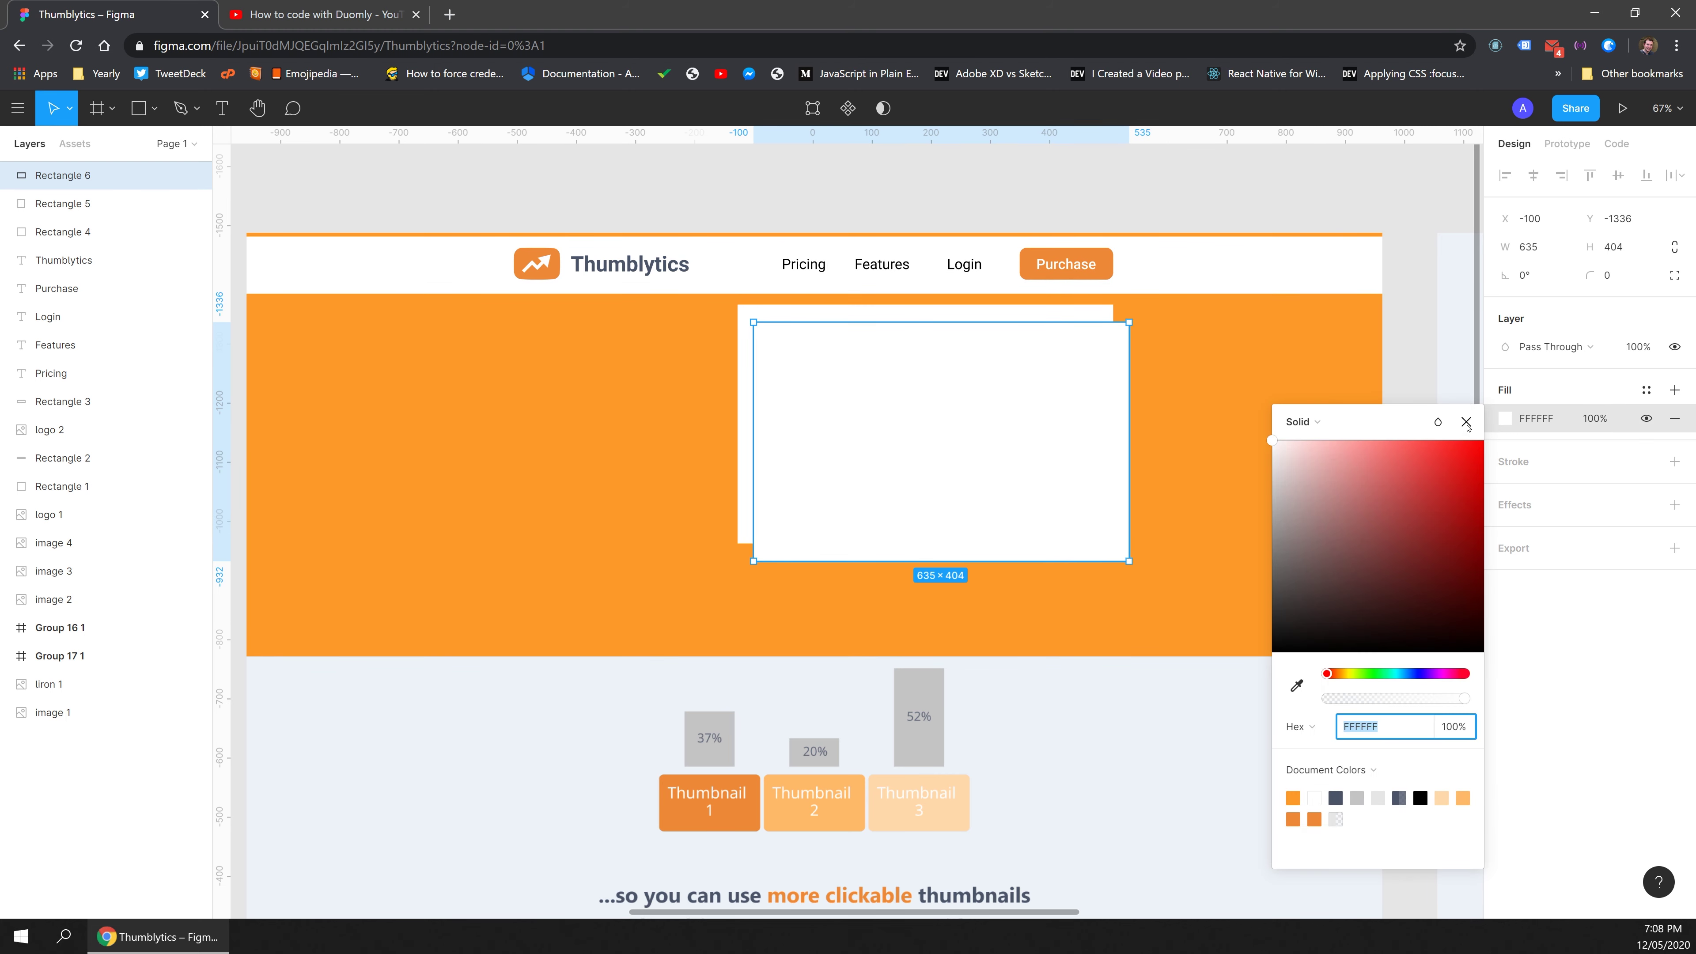
pyautogui.click(1294, 684)
pyautogui.click(1129, 746)
pyautogui.click(1129, 746)
pyautogui.click(943, 465)
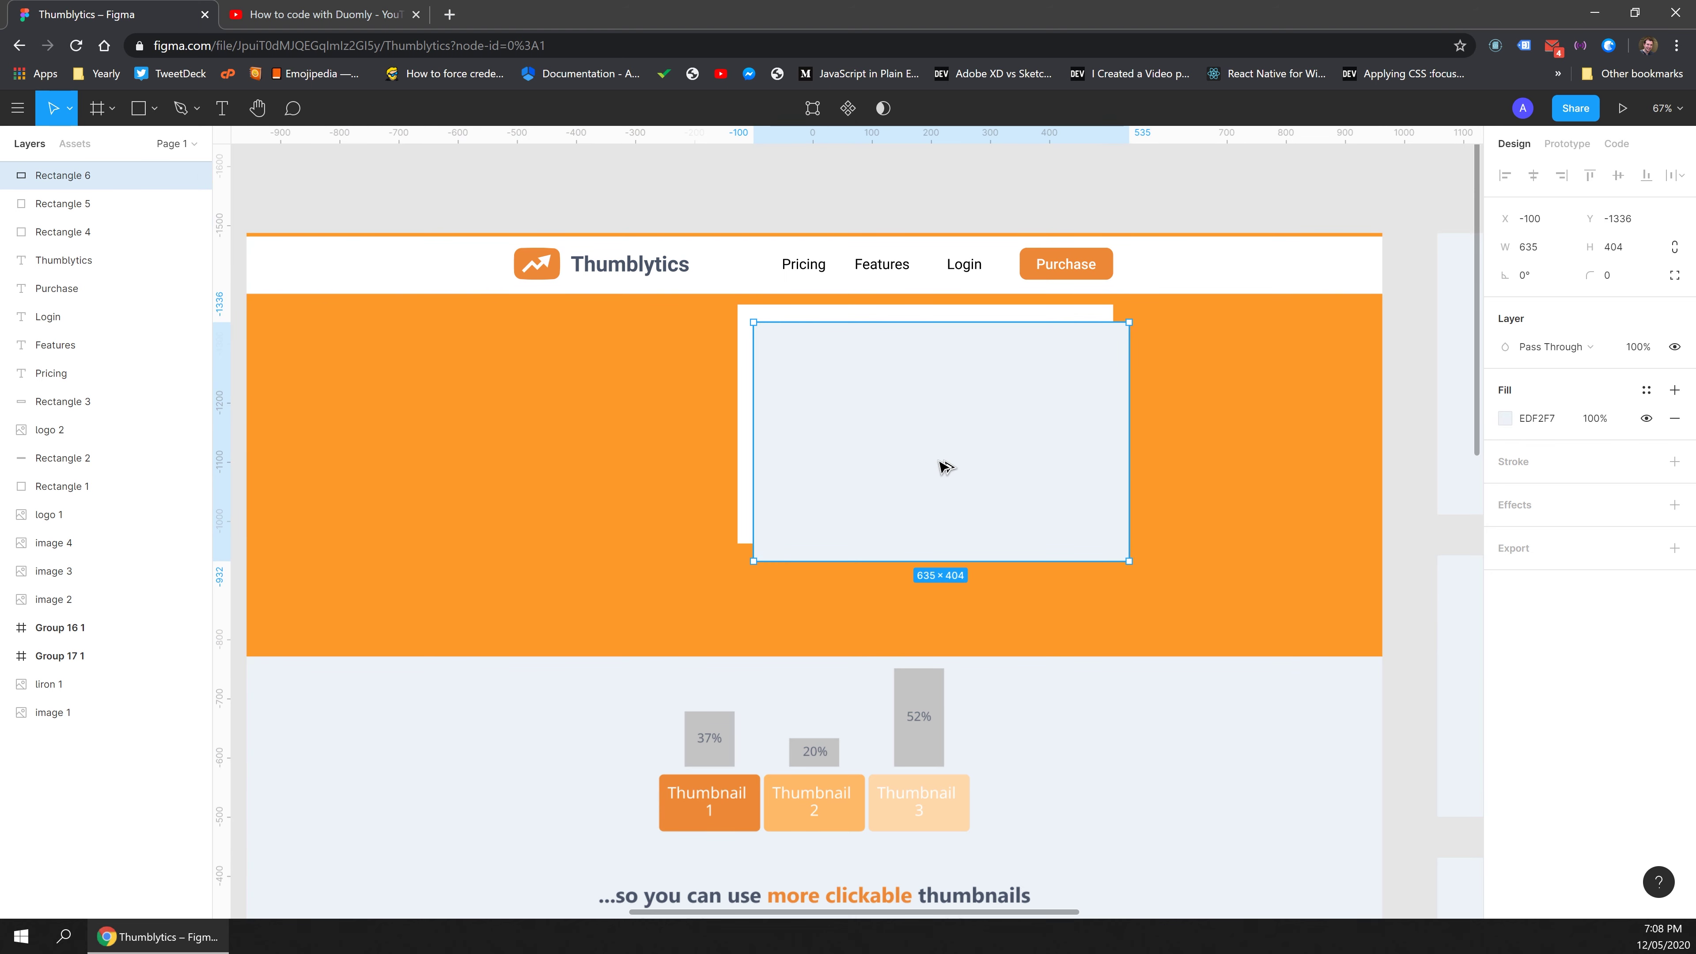
# Duplicate the light rectangle with the same diagonal offset and fill the copy with grey-blue D3DDE7.
pyautogui.hotkey('ctrl', 'd')
pyautogui.moveTo(943, 466); pyautogui.dragTo(954, 477)
pyautogui.click(1506, 419)
pyautogui.click(1289, 462)
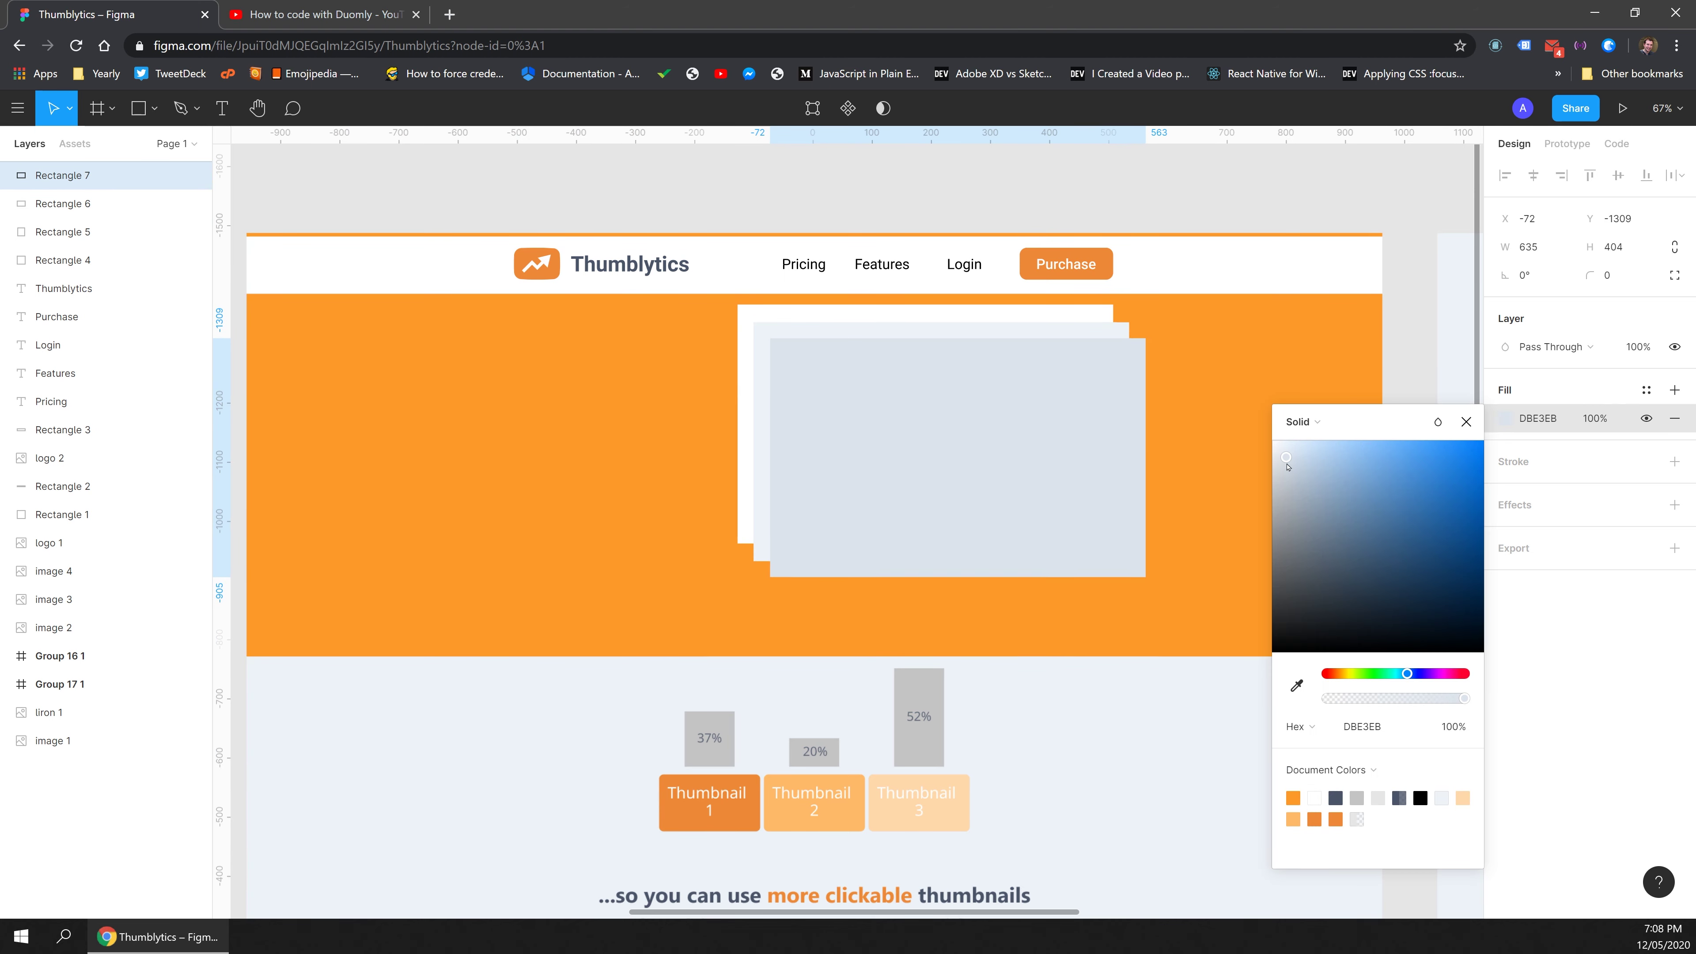
pyautogui.click(1207, 749)
pyautogui.click(752, 327)
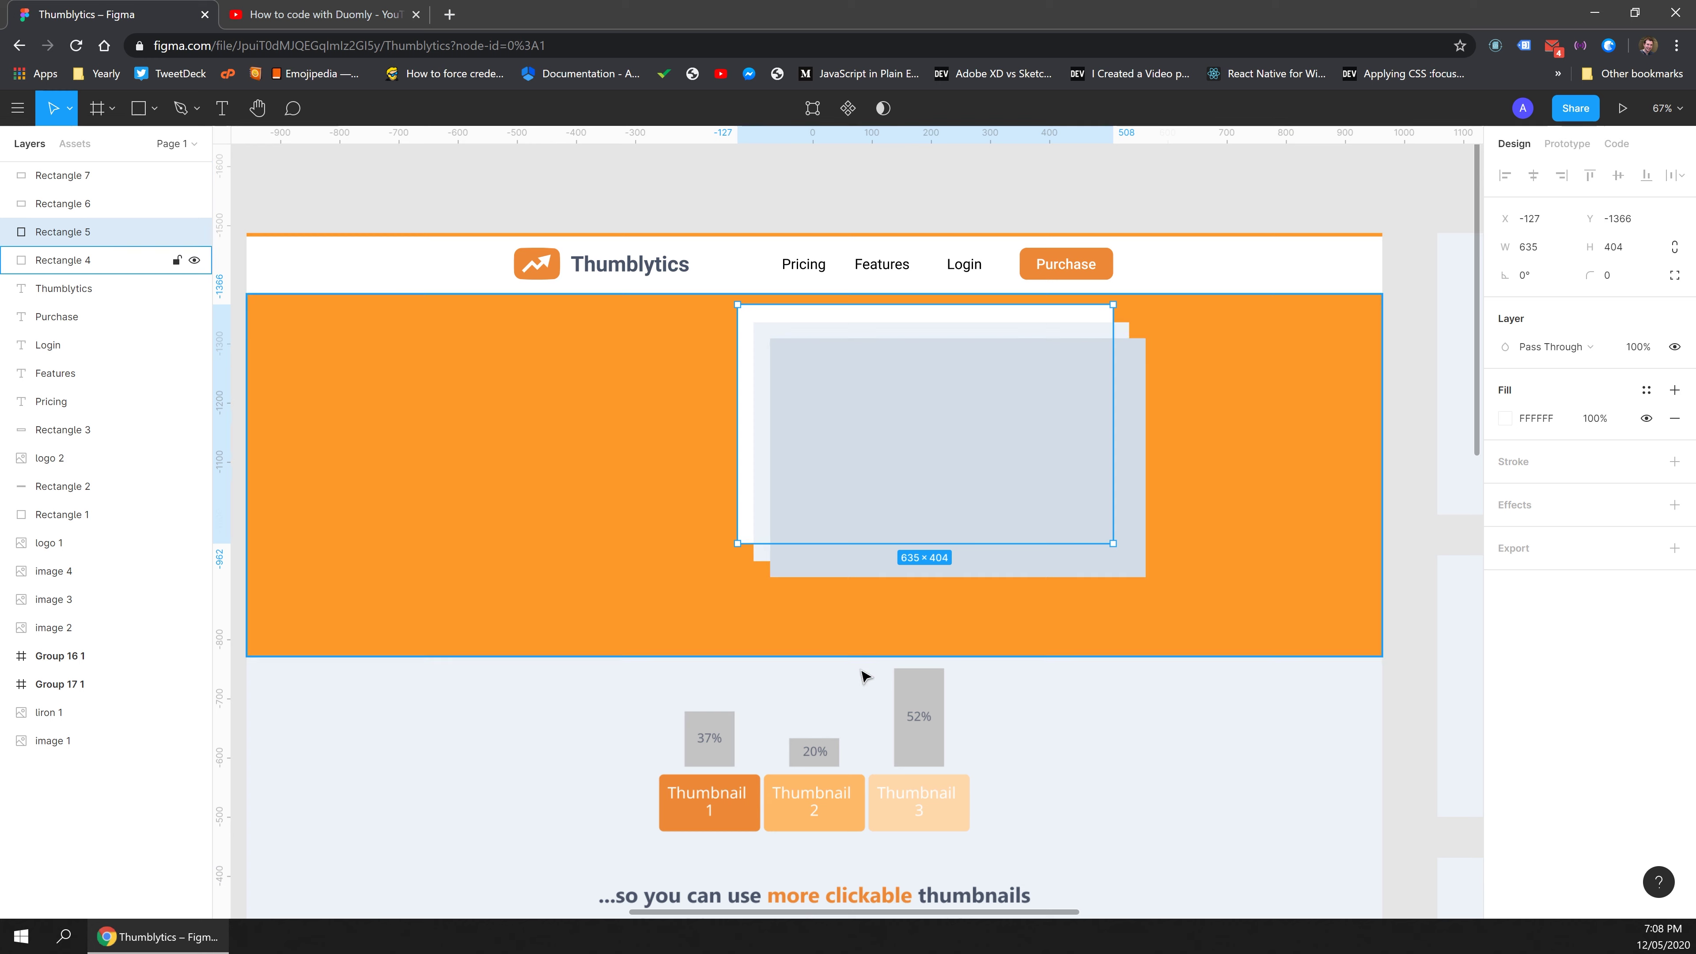
pyautogui.click(1182, 764)
# Select the three stacked rectangles, move them to the left half of the hero, and scale them to about 558 × 373.
pyautogui.click(799, 455)
pyautogui.keyDown('shift'); pyautogui.click(761, 377); pyautogui.keyUp('shift')
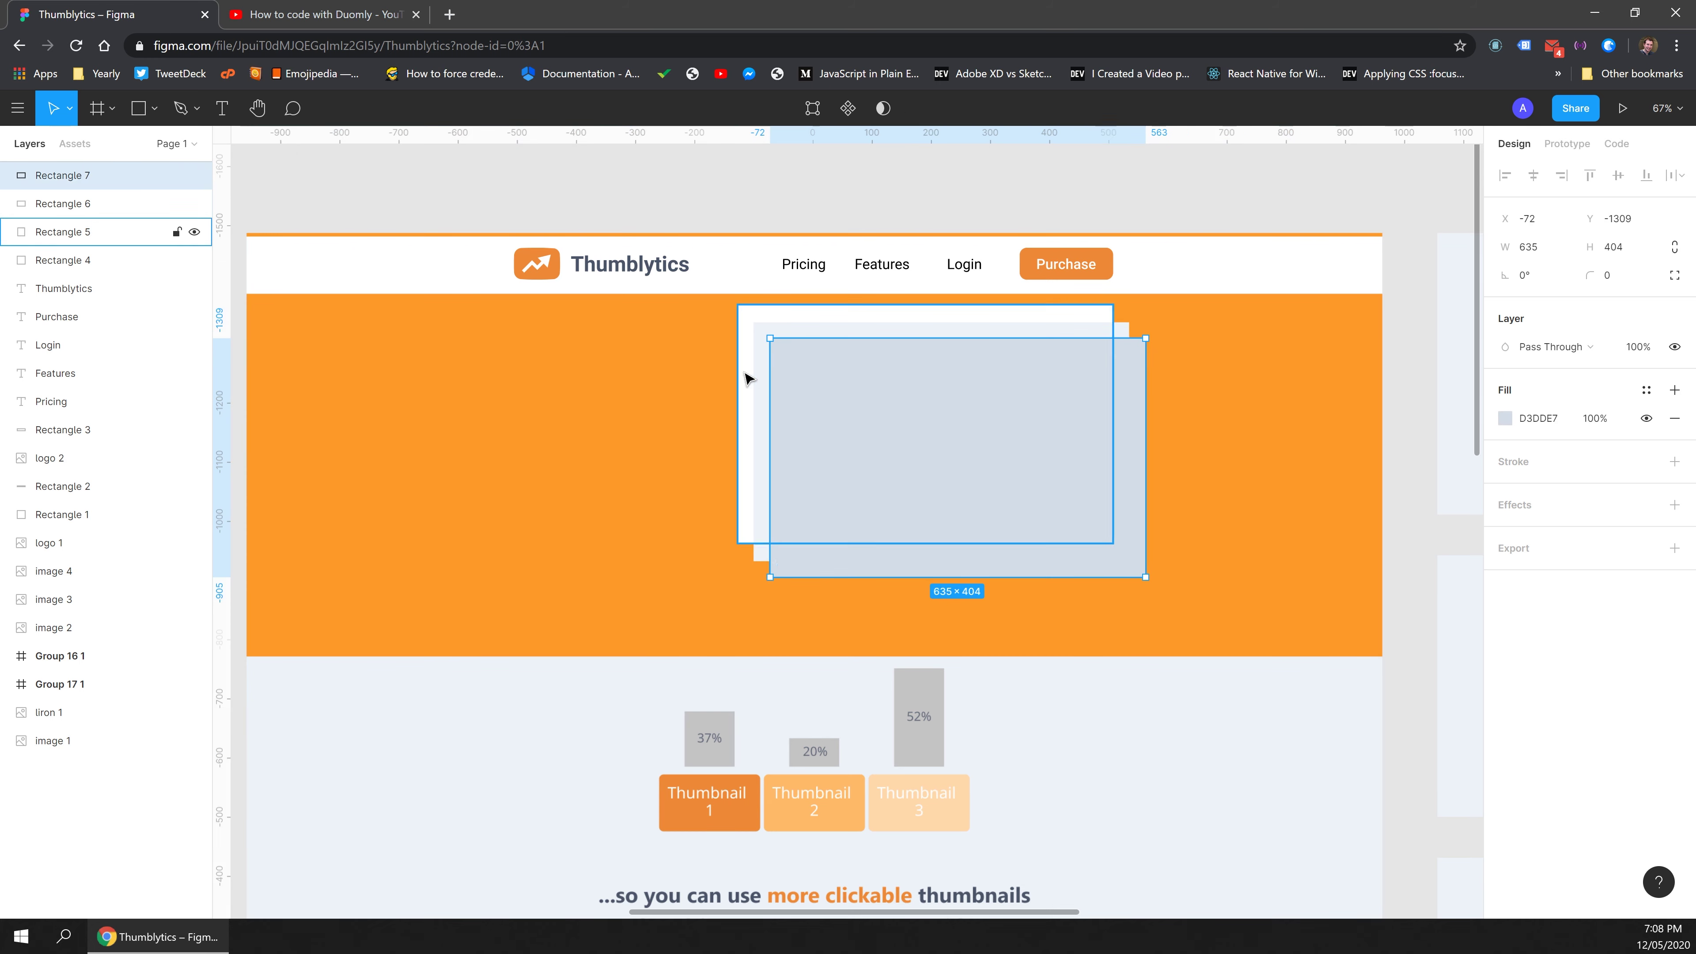
pyautogui.keyDown('shift'); pyautogui.click(747, 369); pyautogui.keyUp('shift')
pyautogui.moveTo(928, 421); pyautogui.dragTo(678, 449)
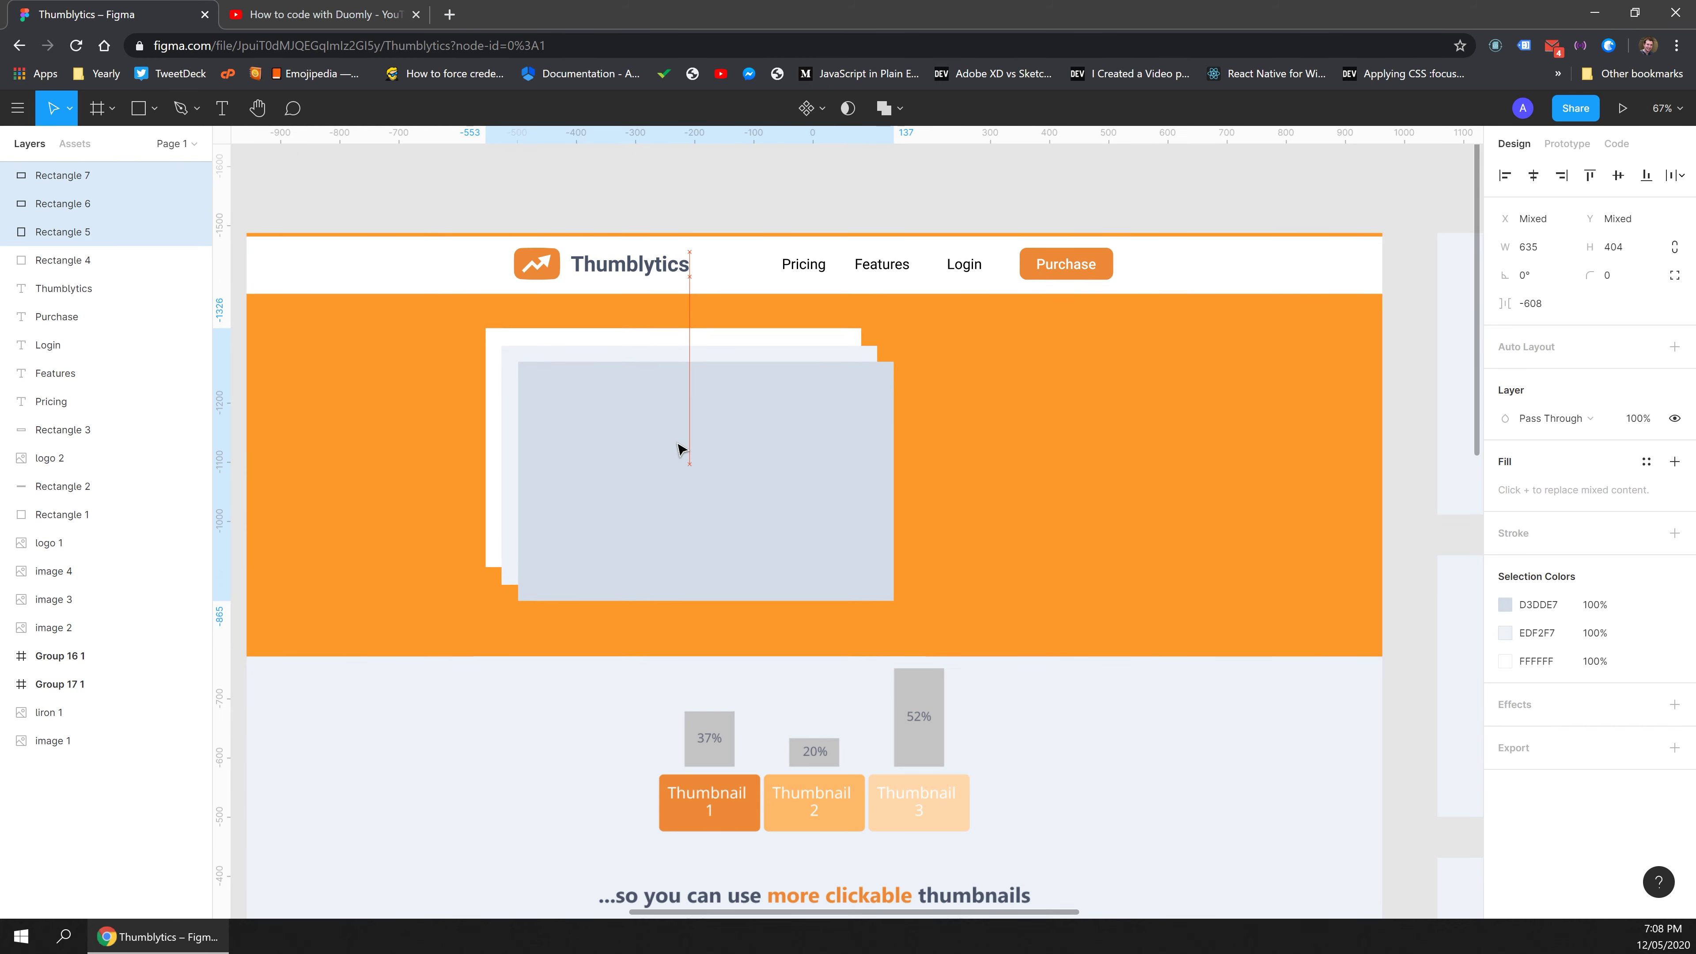
pyautogui.moveTo(893, 601); pyautogui.dragTo(815, 550)
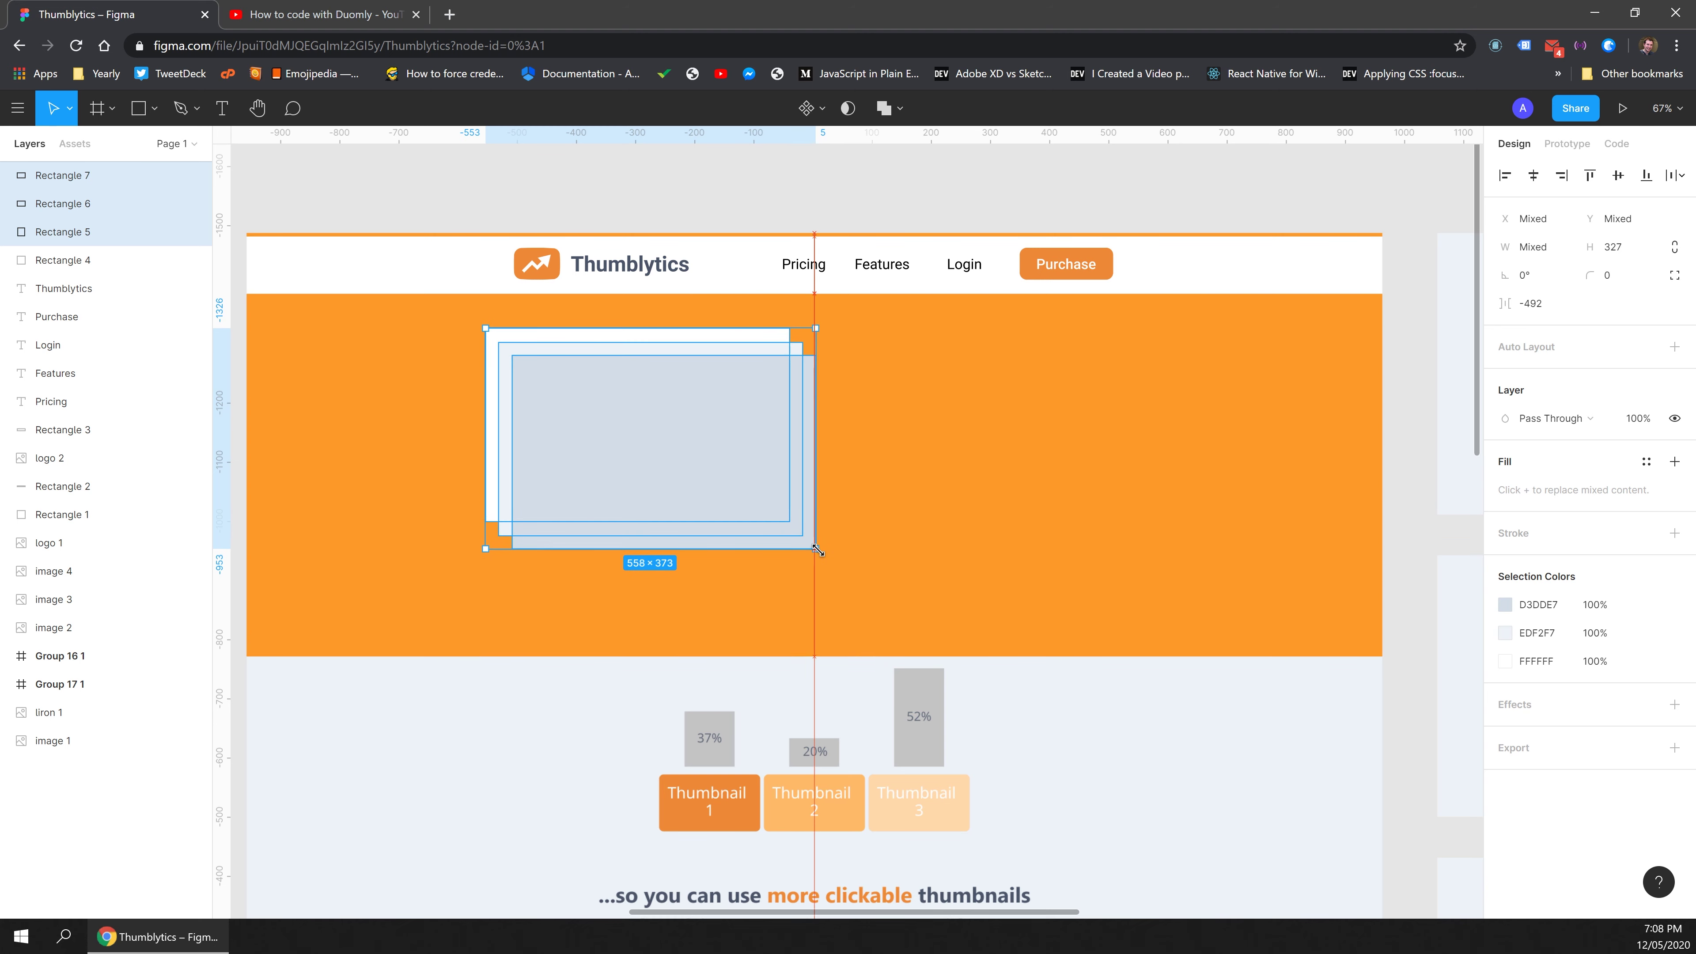
pyautogui.moveTo(713, 467); pyautogui.dragTo(727, 488)
# Temporarily hide the orange hero rectangle to look at the original design beneath it, and show it again.
pyautogui.click(386, 577)
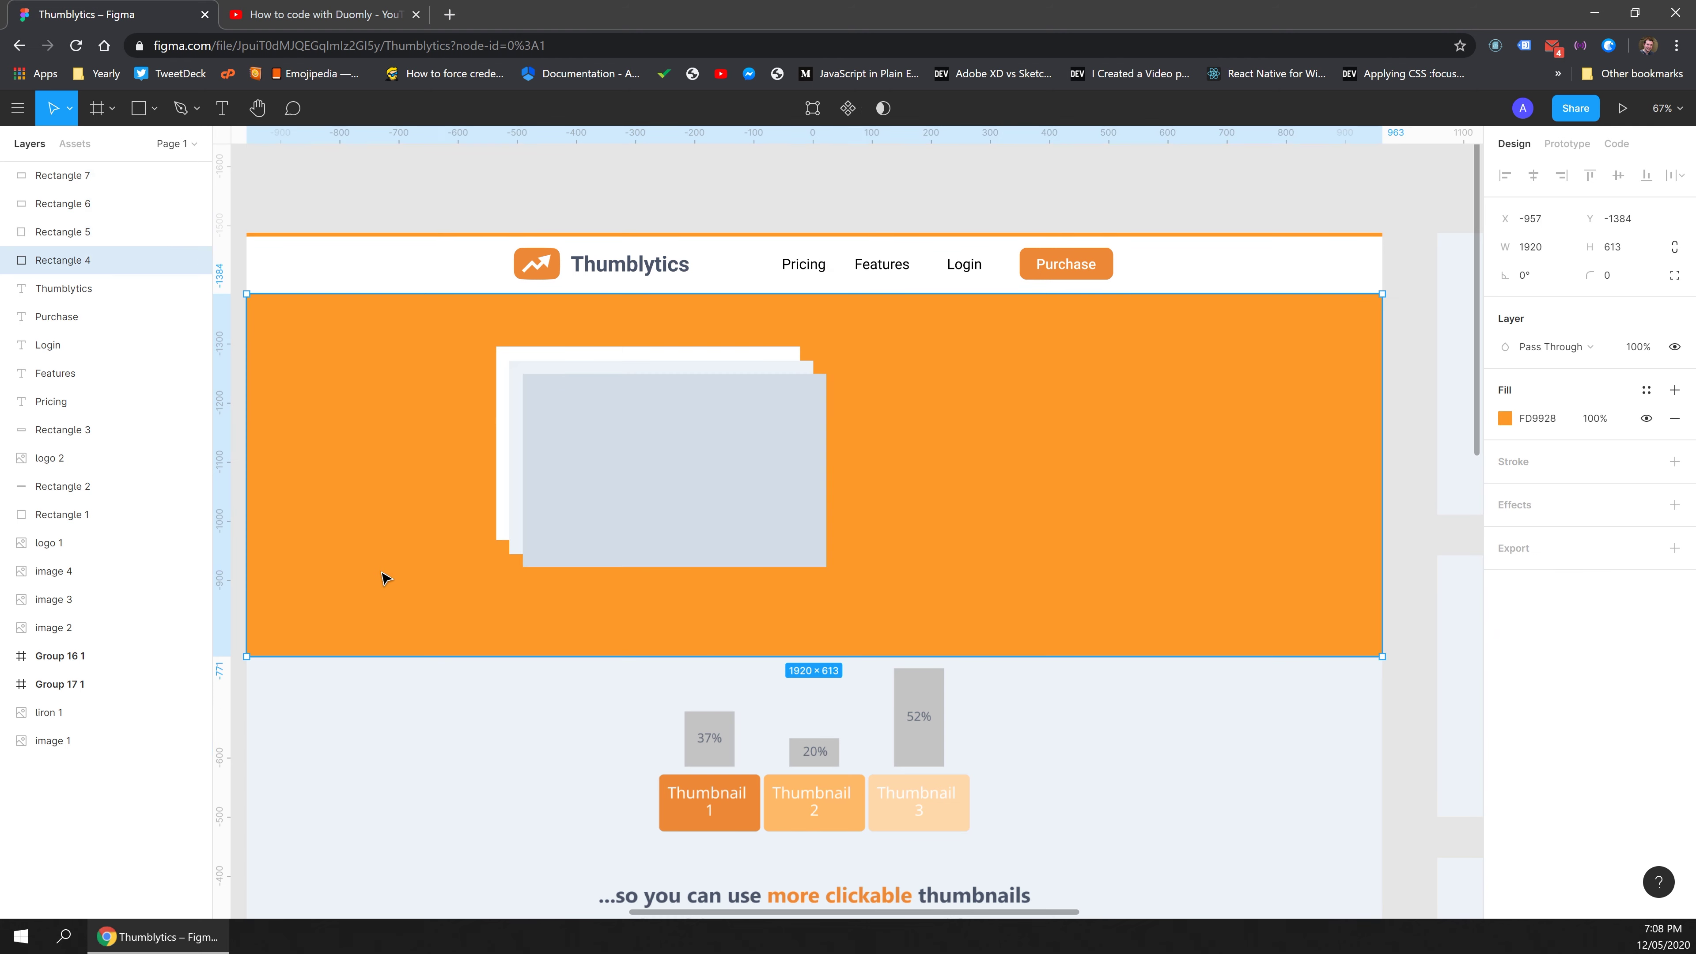
pyautogui.click(194, 261)
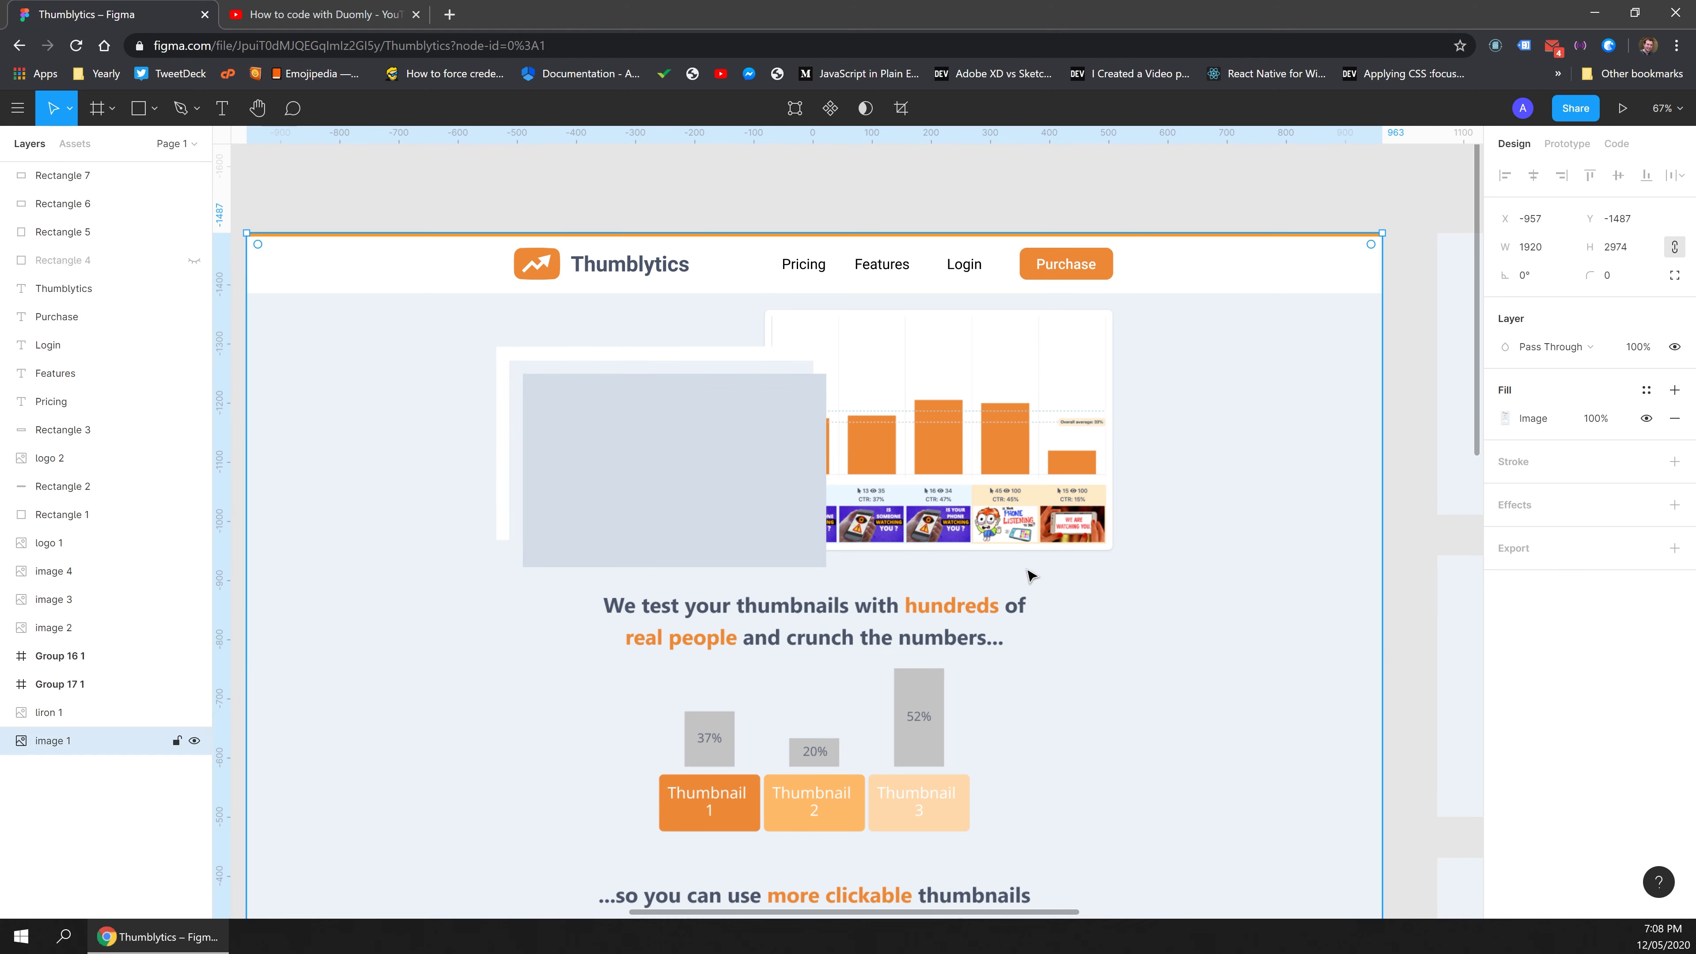
pyautogui.scroll(-3, 378, 743)
pyautogui.click(391, 727)
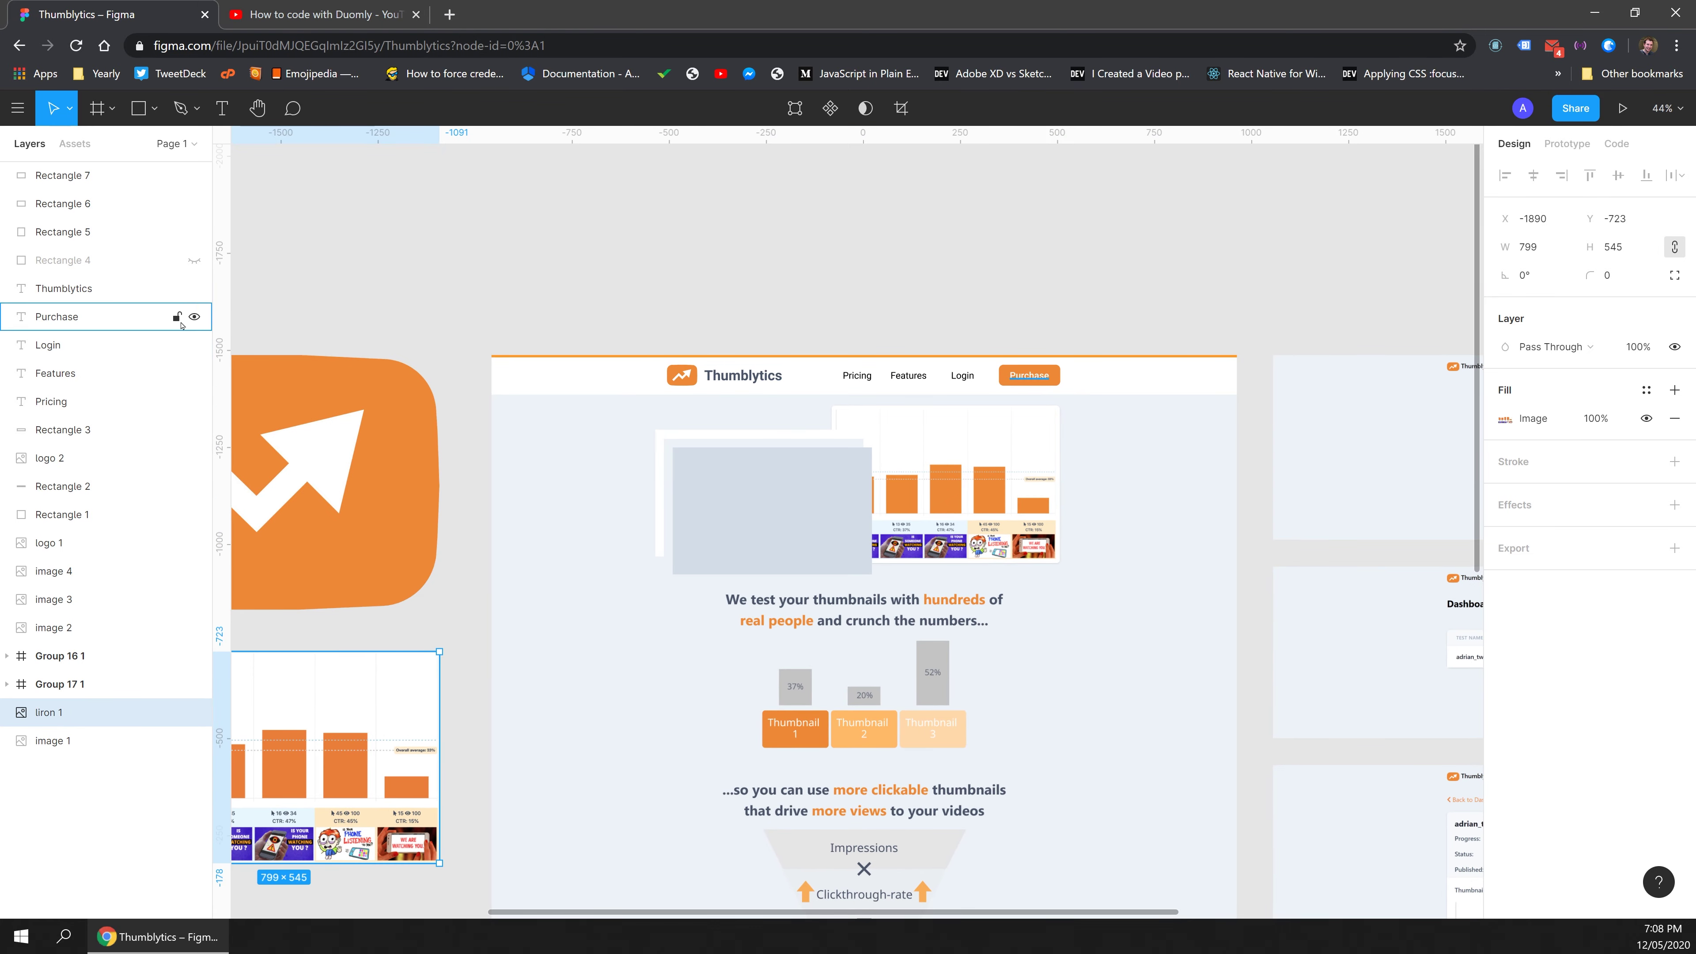
pyautogui.click(195, 260)
# Copy the bar-chart image from beside the page onto the stacked rectangles and place it above all other layers.
pyautogui.scroll(5, 961, 648)
pyautogui.scroll(-3, 868, 608)
pyautogui.scroll(-2, 685, 658)
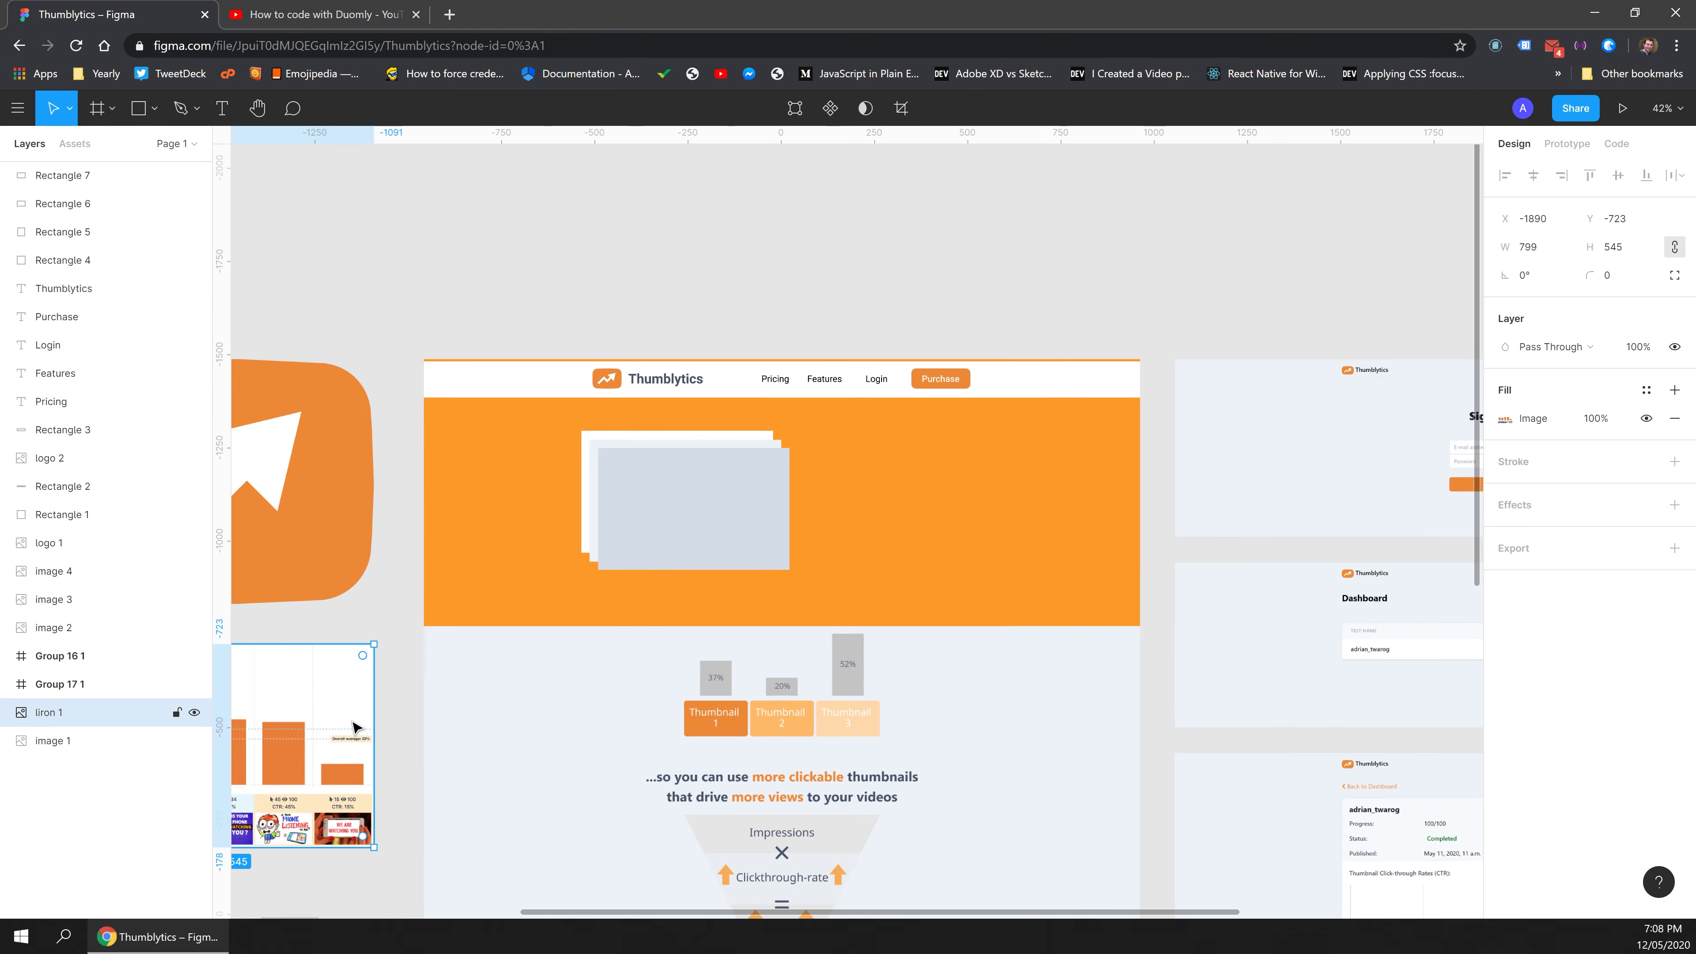
pyautogui.moveTo(284, 722); pyautogui.dragTo(803, 508)
pyautogui.moveTo(105, 172); pyautogui.dragTo(107, 171)
pyautogui.scroll(5, 722, 618)
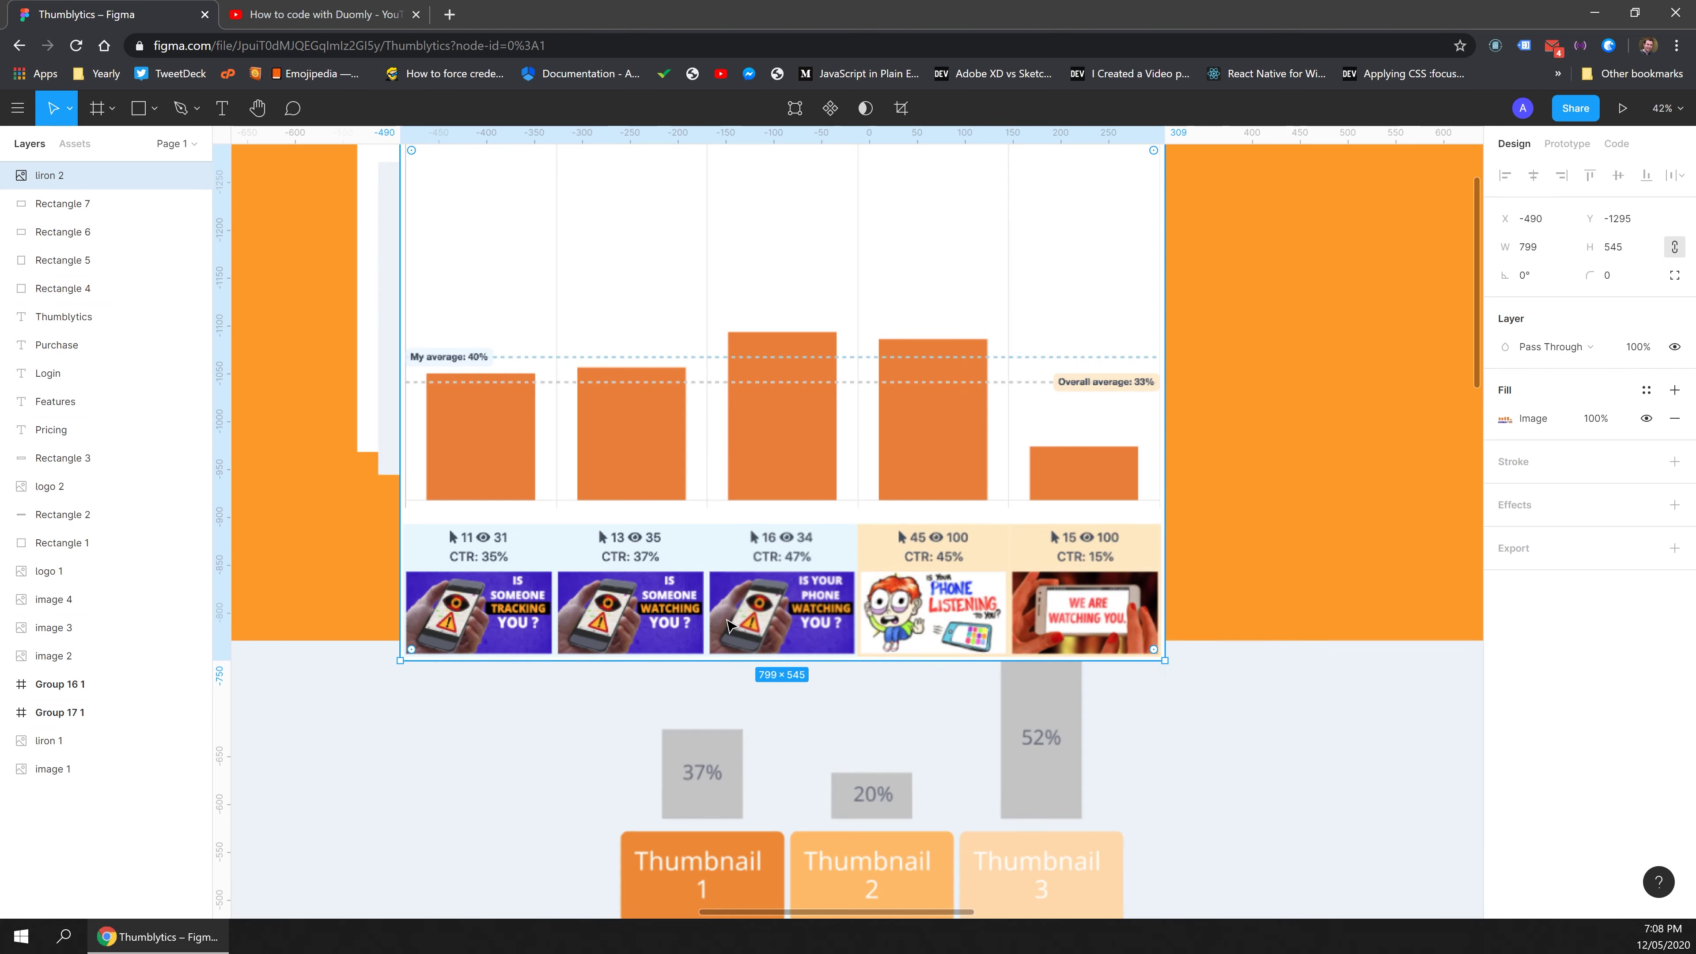
# Scale the copied chart image to about 513 × 350 and align it over the front rectangle of the stack.
pyautogui.scroll(-3, 654, 544)
pyautogui.moveTo(659, 442); pyautogui.dragTo(658, 472)
pyautogui.moveTo(959, 646); pyautogui.dragTo(815, 513)
pyautogui.click(631, 640)
pyautogui.scroll(2, 660, 602)
pyautogui.click(752, 434)
pyautogui.click(487, 697)
pyautogui.moveTo(650, 392); pyautogui.dragTo(595, 345)
pyautogui.hotkey('ctrl', 'z')
pyautogui.moveTo(796, 507); pyautogui.dragTo(814, 516)
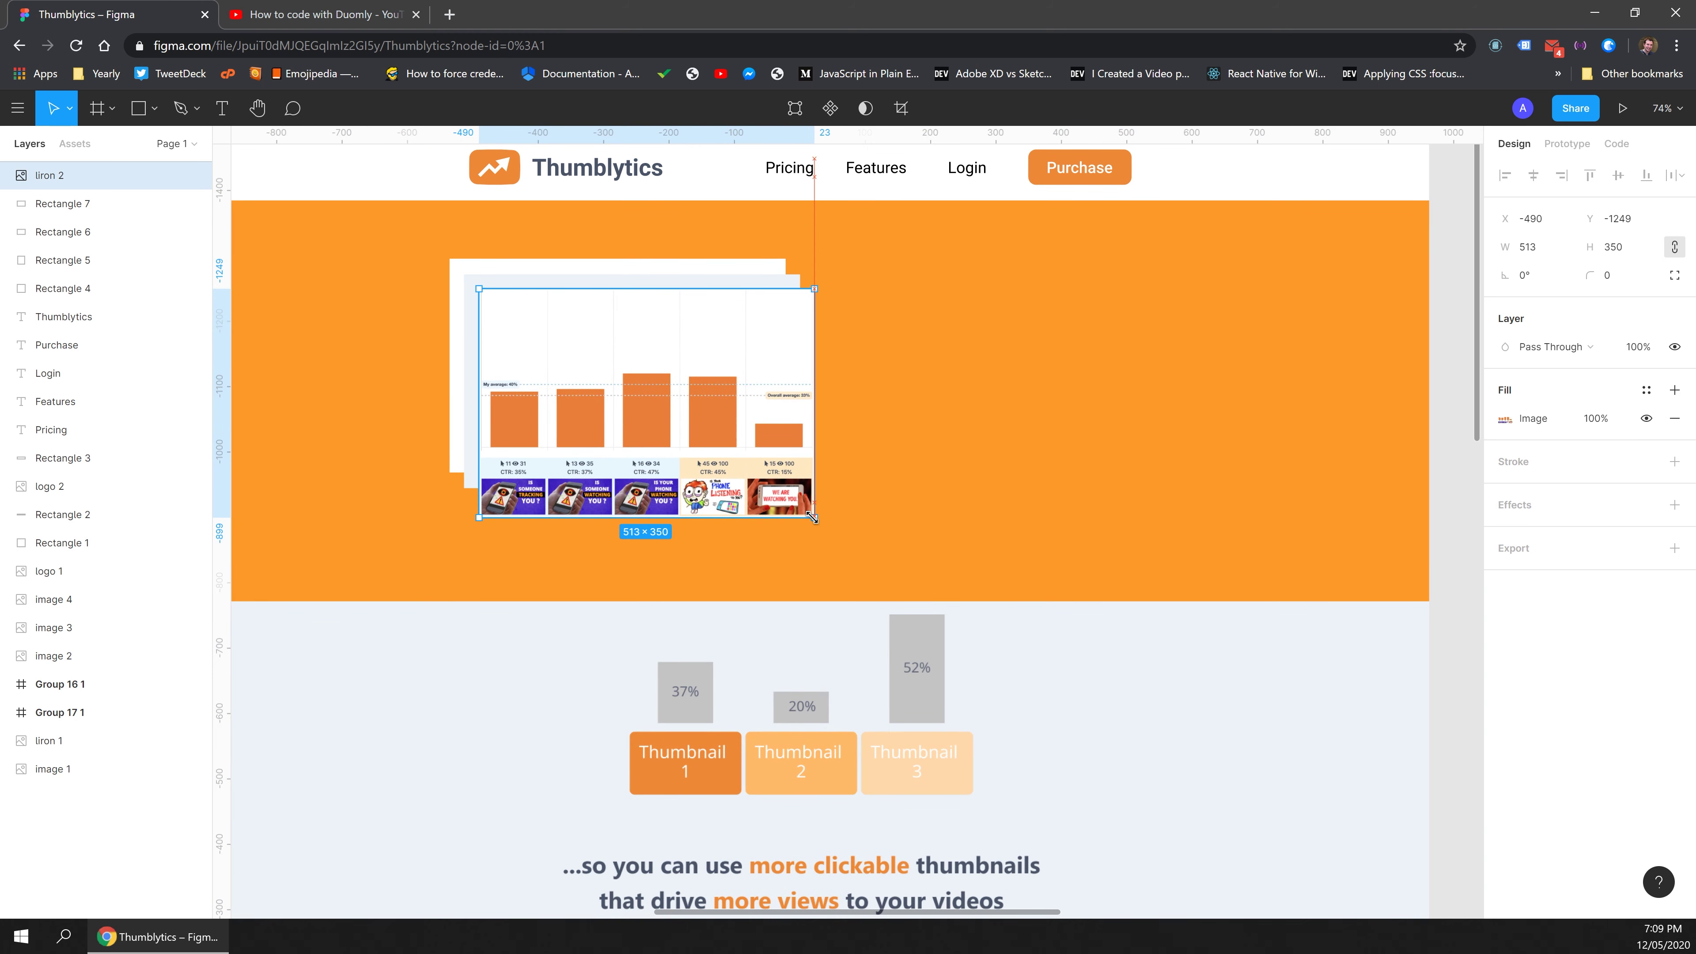
# Fill the middle rectangle of the stack with dark orange D46D1A.
pyautogui.click(472, 468)
pyautogui.click(1505, 418)
pyautogui.click(1336, 818)
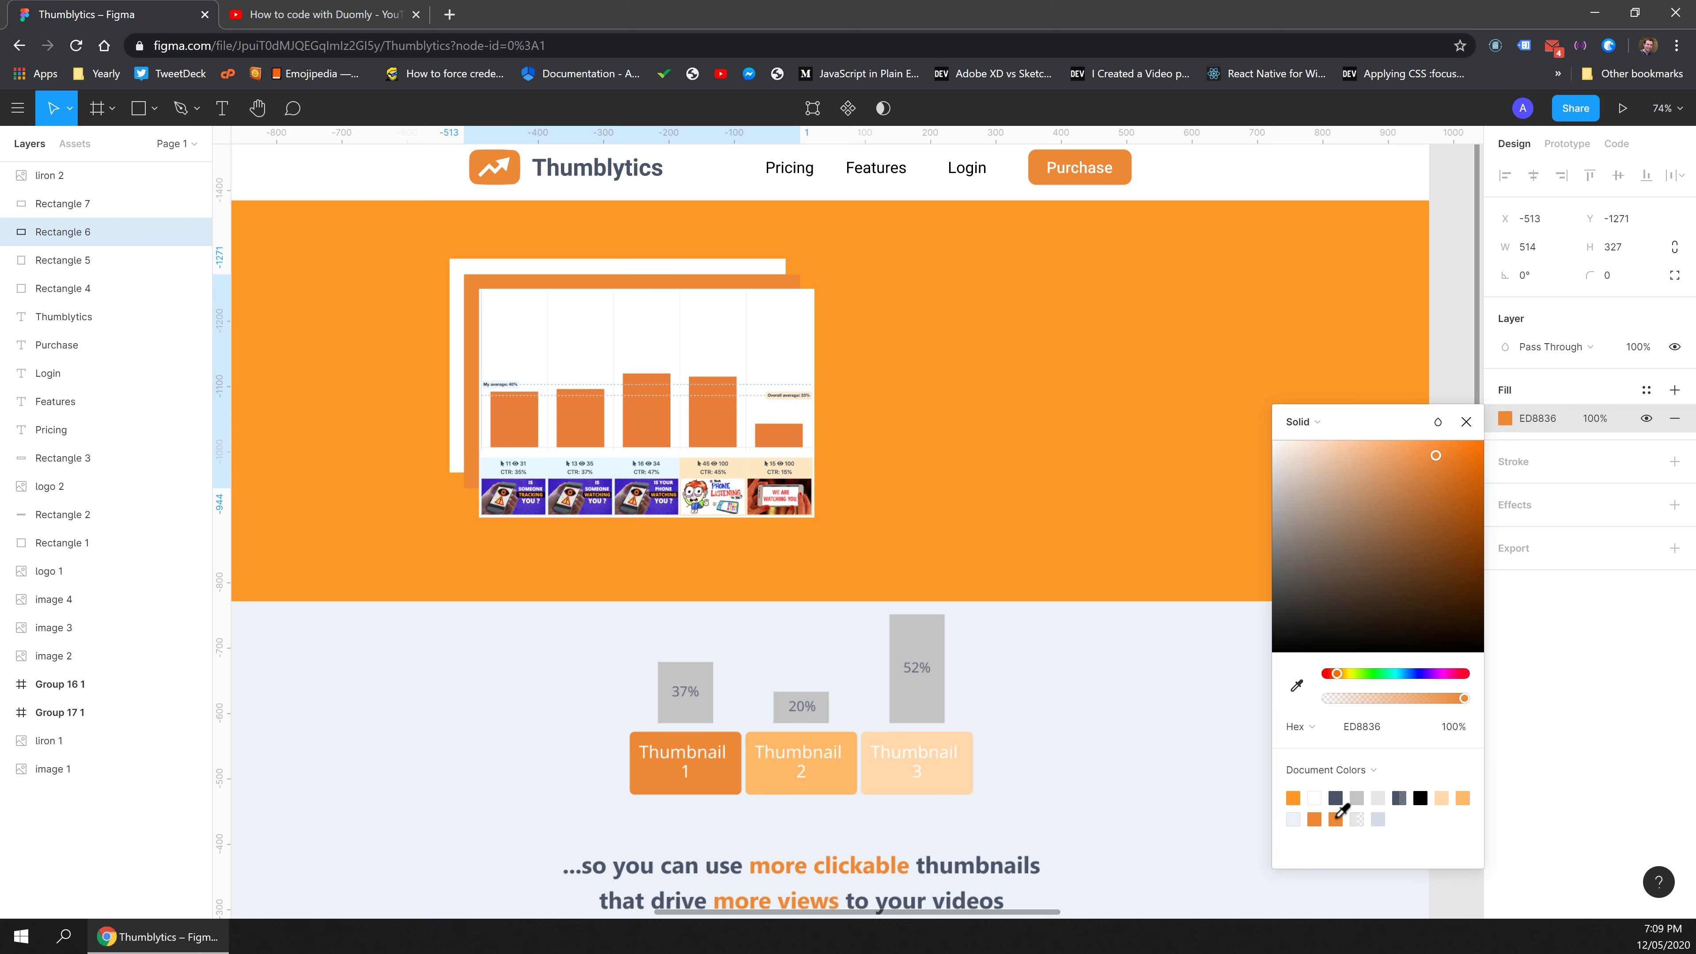
pyautogui.moveTo(1437, 457); pyautogui.dragTo(1461, 475)
# Fill the back rectangle with the middle rectangle's sampled orange, darkened one shade further.
pyautogui.click(634, 267)
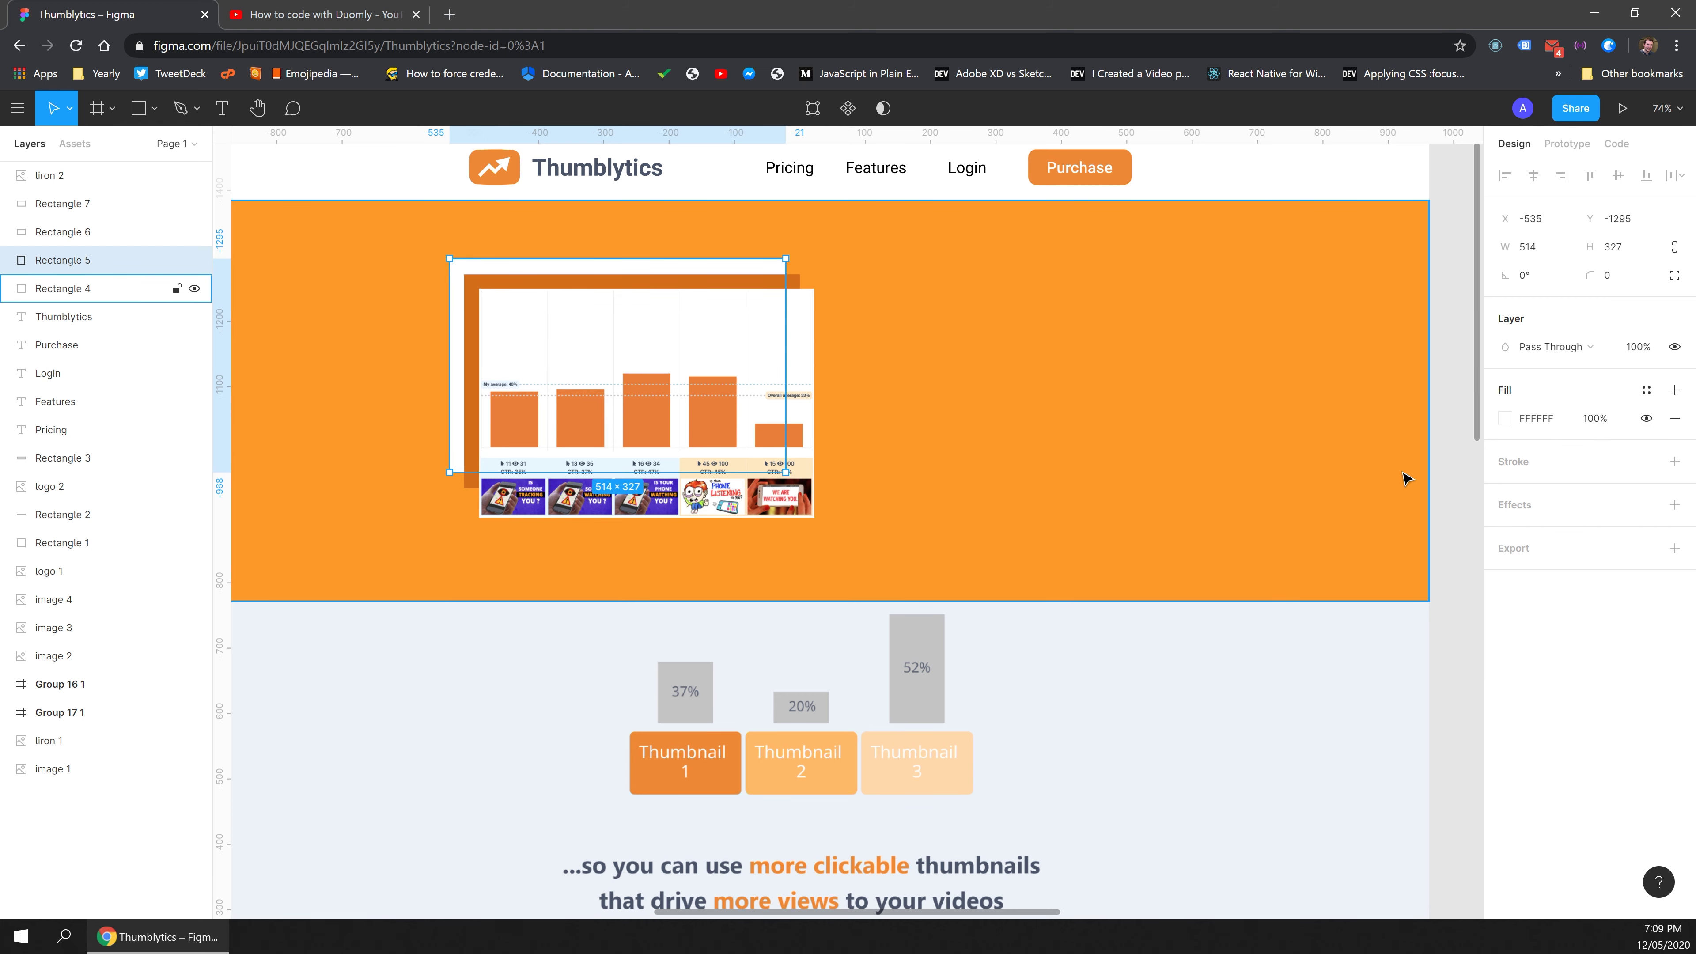
pyautogui.click(1504, 419)
pyautogui.click(1506, 418)
pyautogui.click(1297, 685)
pyautogui.click(758, 295)
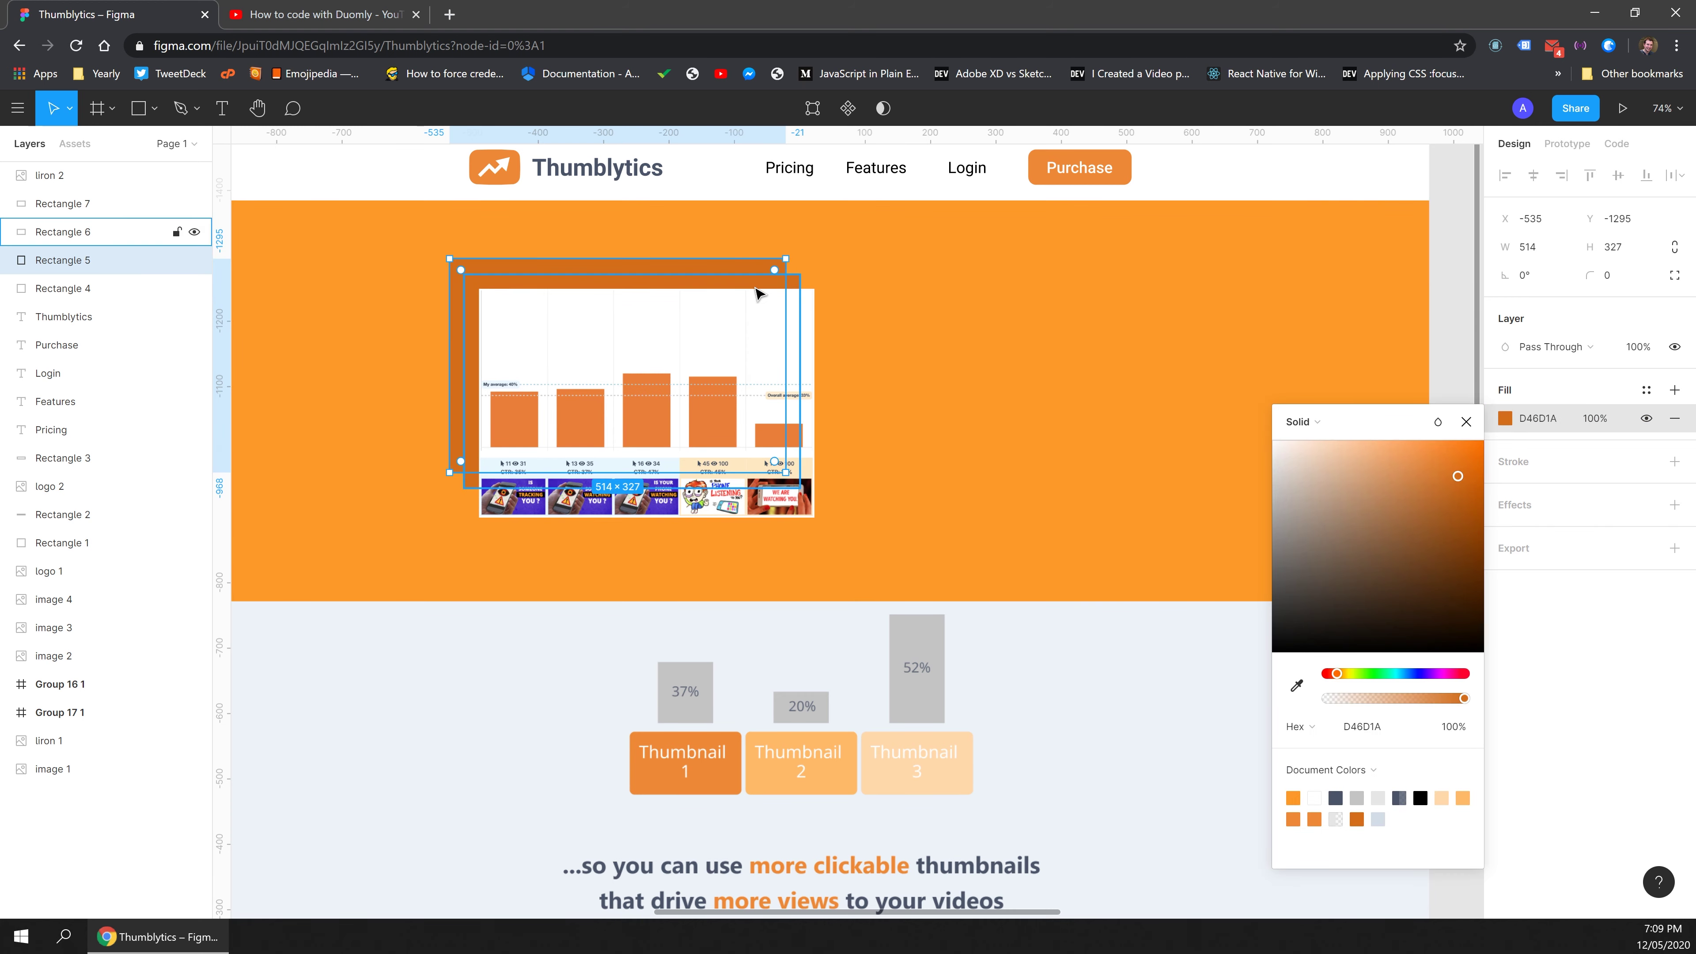
pyautogui.click(1046, 652)
# Copy the header's Purchase button, text and rectangle, into the hero beside the chart and place it above all other layers.
pyautogui.scroll(1, 1046, 653)
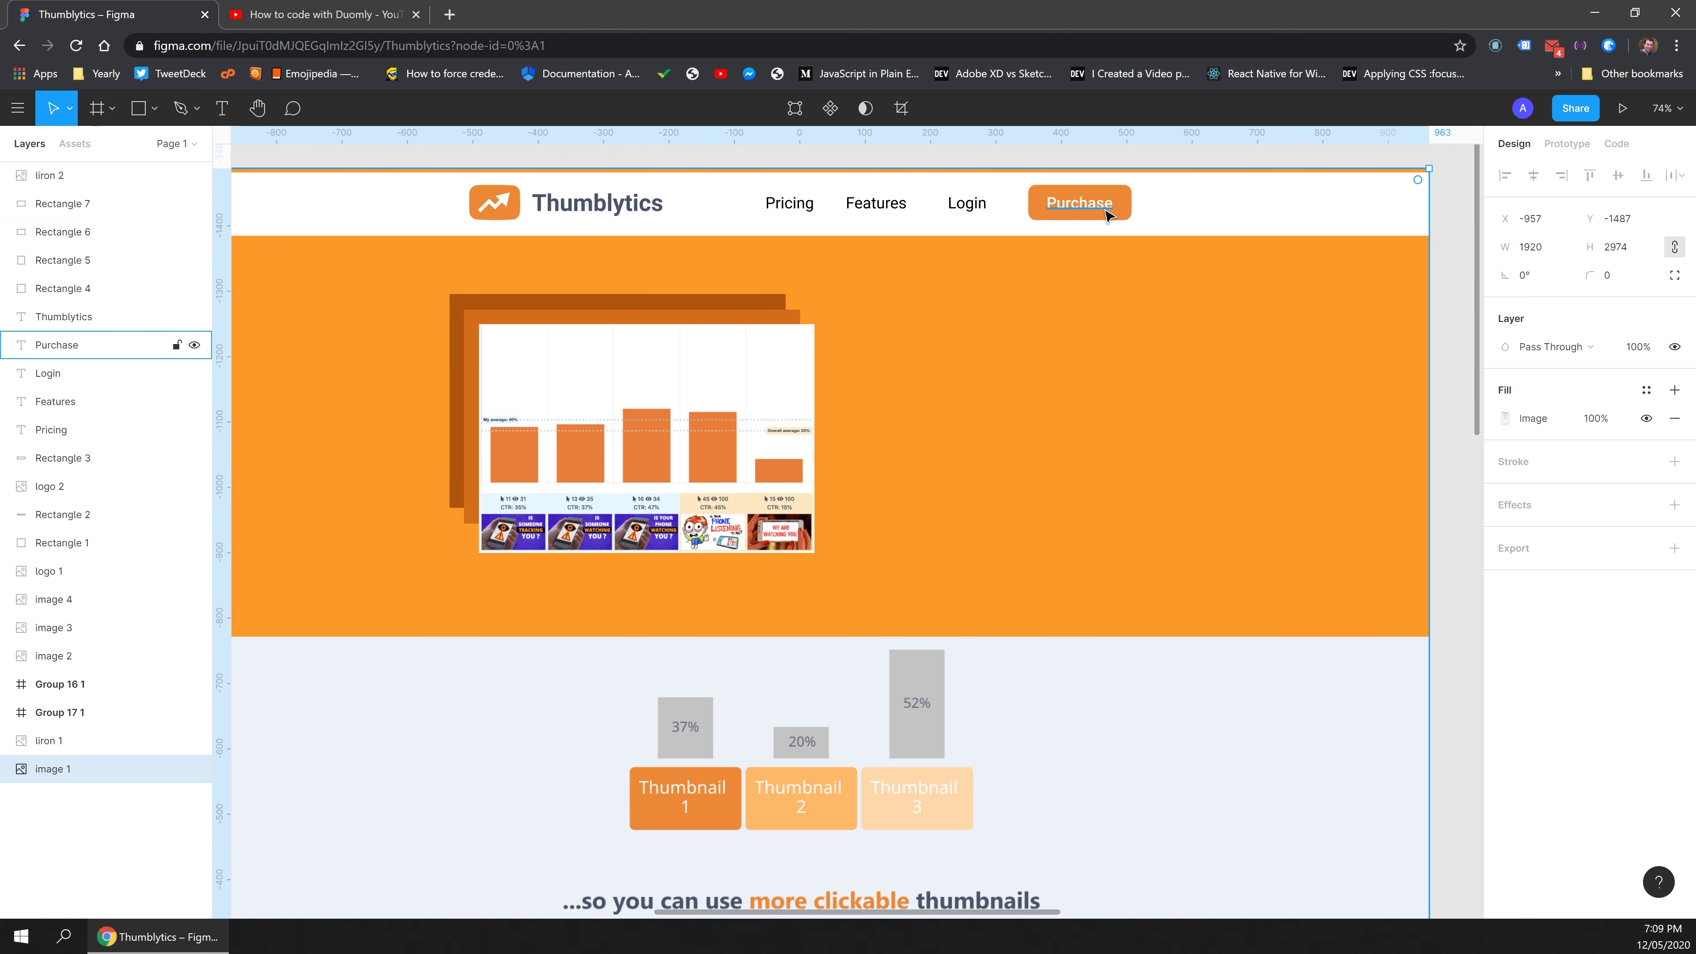
pyautogui.click(1075, 207)
pyautogui.keyDown('shift'); pyautogui.click(1087, 216); pyautogui.keyUp('shift')
pyautogui.moveTo(1087, 216); pyautogui.dragTo(929, 539)
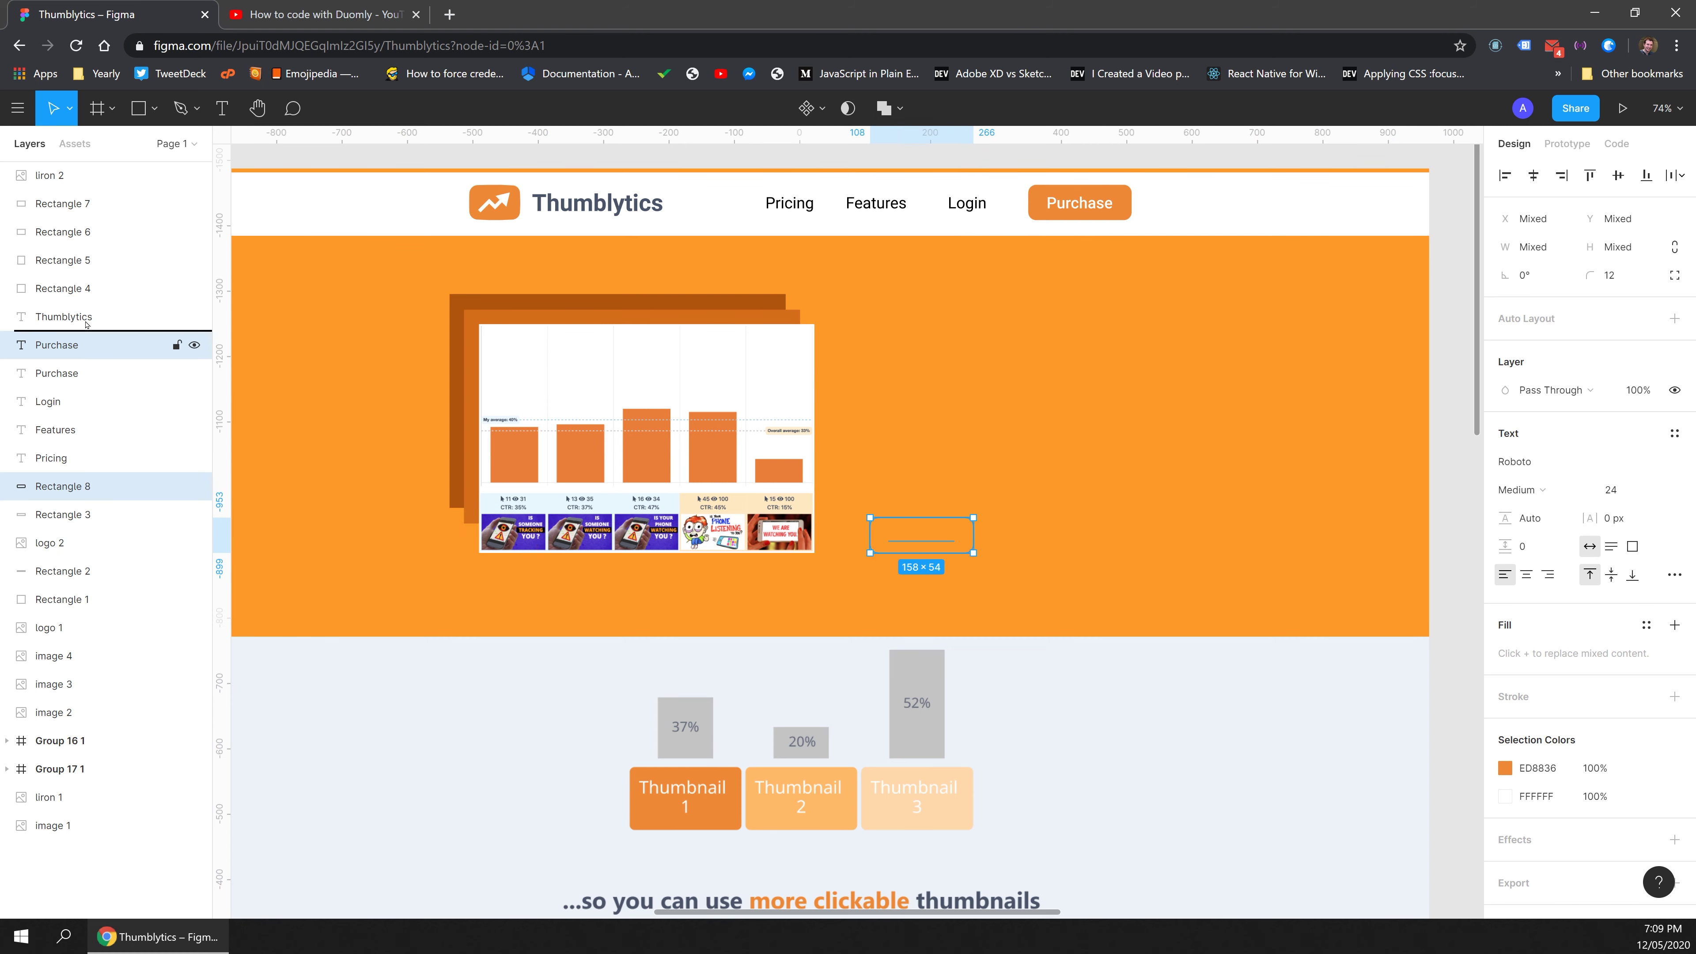
# Fill the copied button's rectangle with white FFFFFF and its text with the orange FD9928 sampled from the hero background.
pyautogui.click(972, 538)
pyautogui.click(1506, 418)
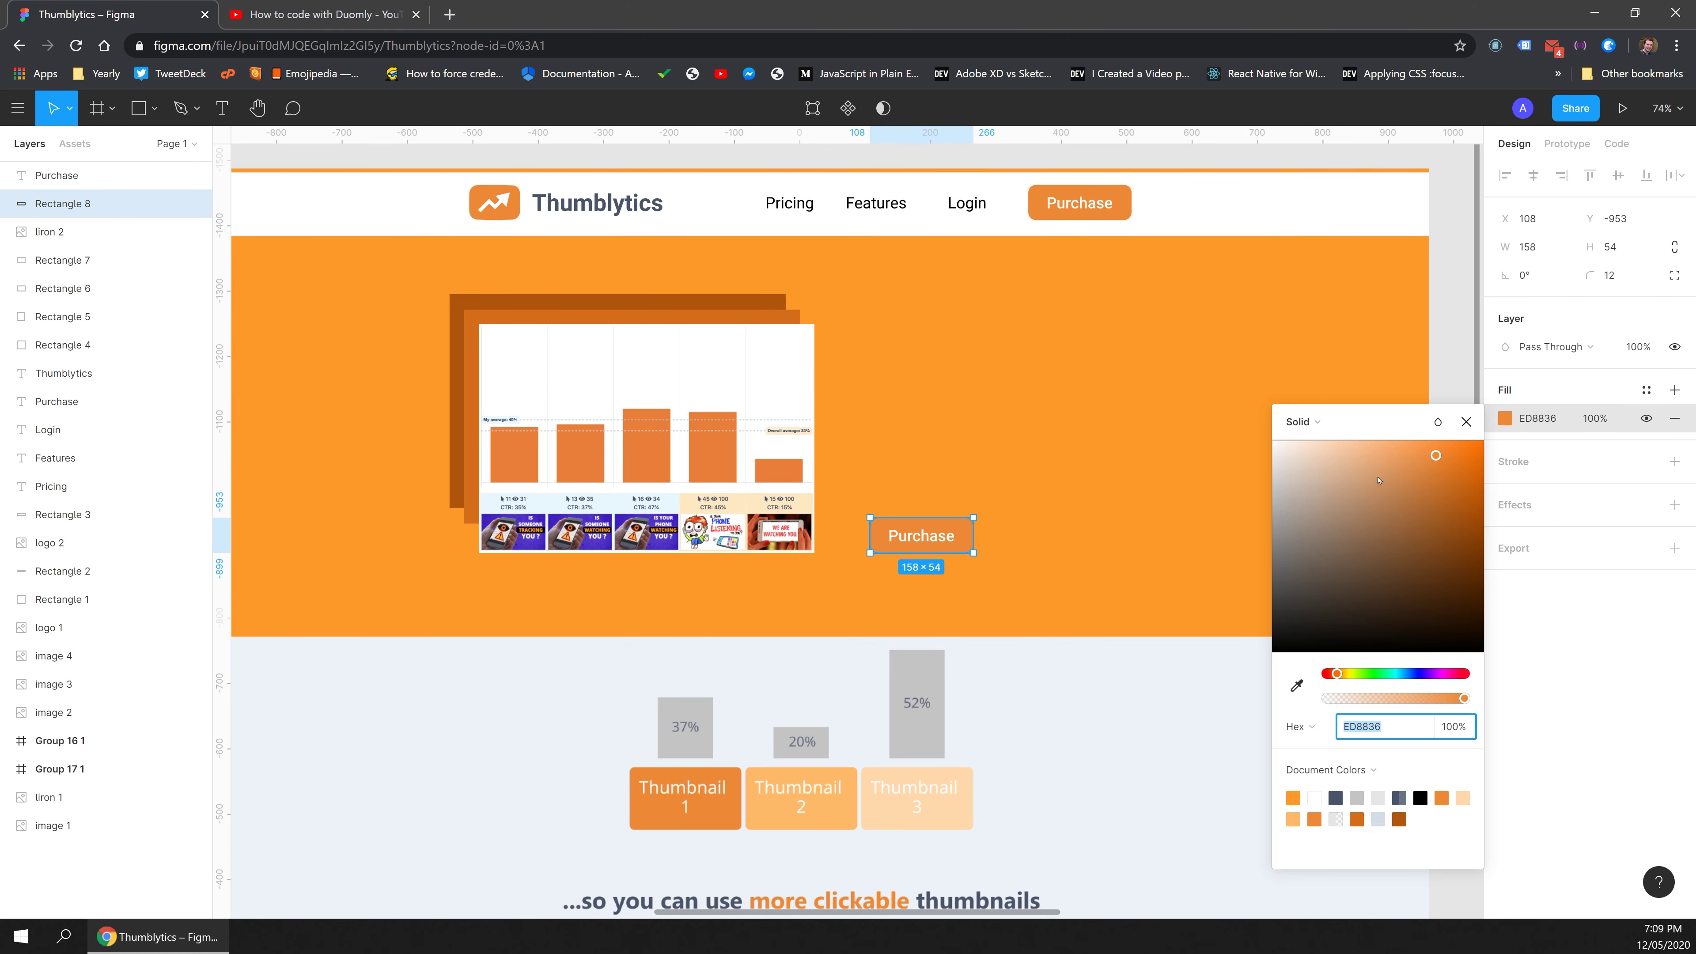
pyautogui.write('fff')
pyautogui.press('Return')
pyautogui.click(941, 538)
pyautogui.click(1505, 610)
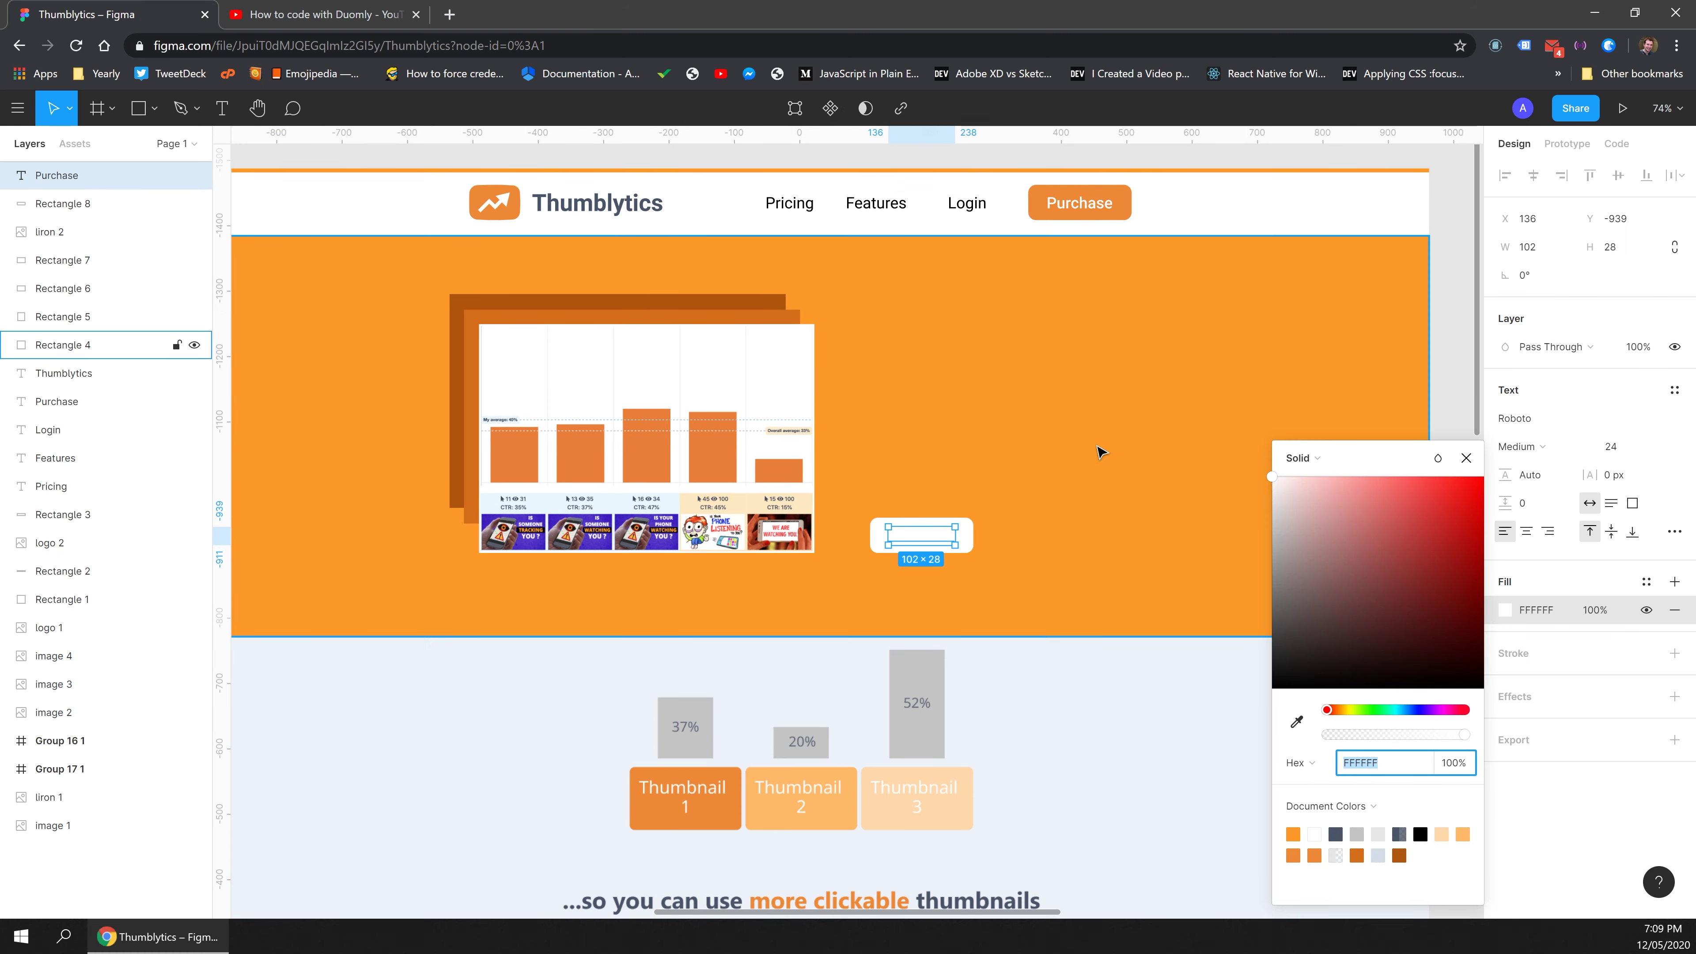
pyautogui.click(1297, 721)
pyautogui.click(1056, 607)
# Change the copied button's text to "Learn More" and widen its rectangle to 178 px.
pyautogui.doubleClick(930, 534)
pyautogui.write('Learn M')
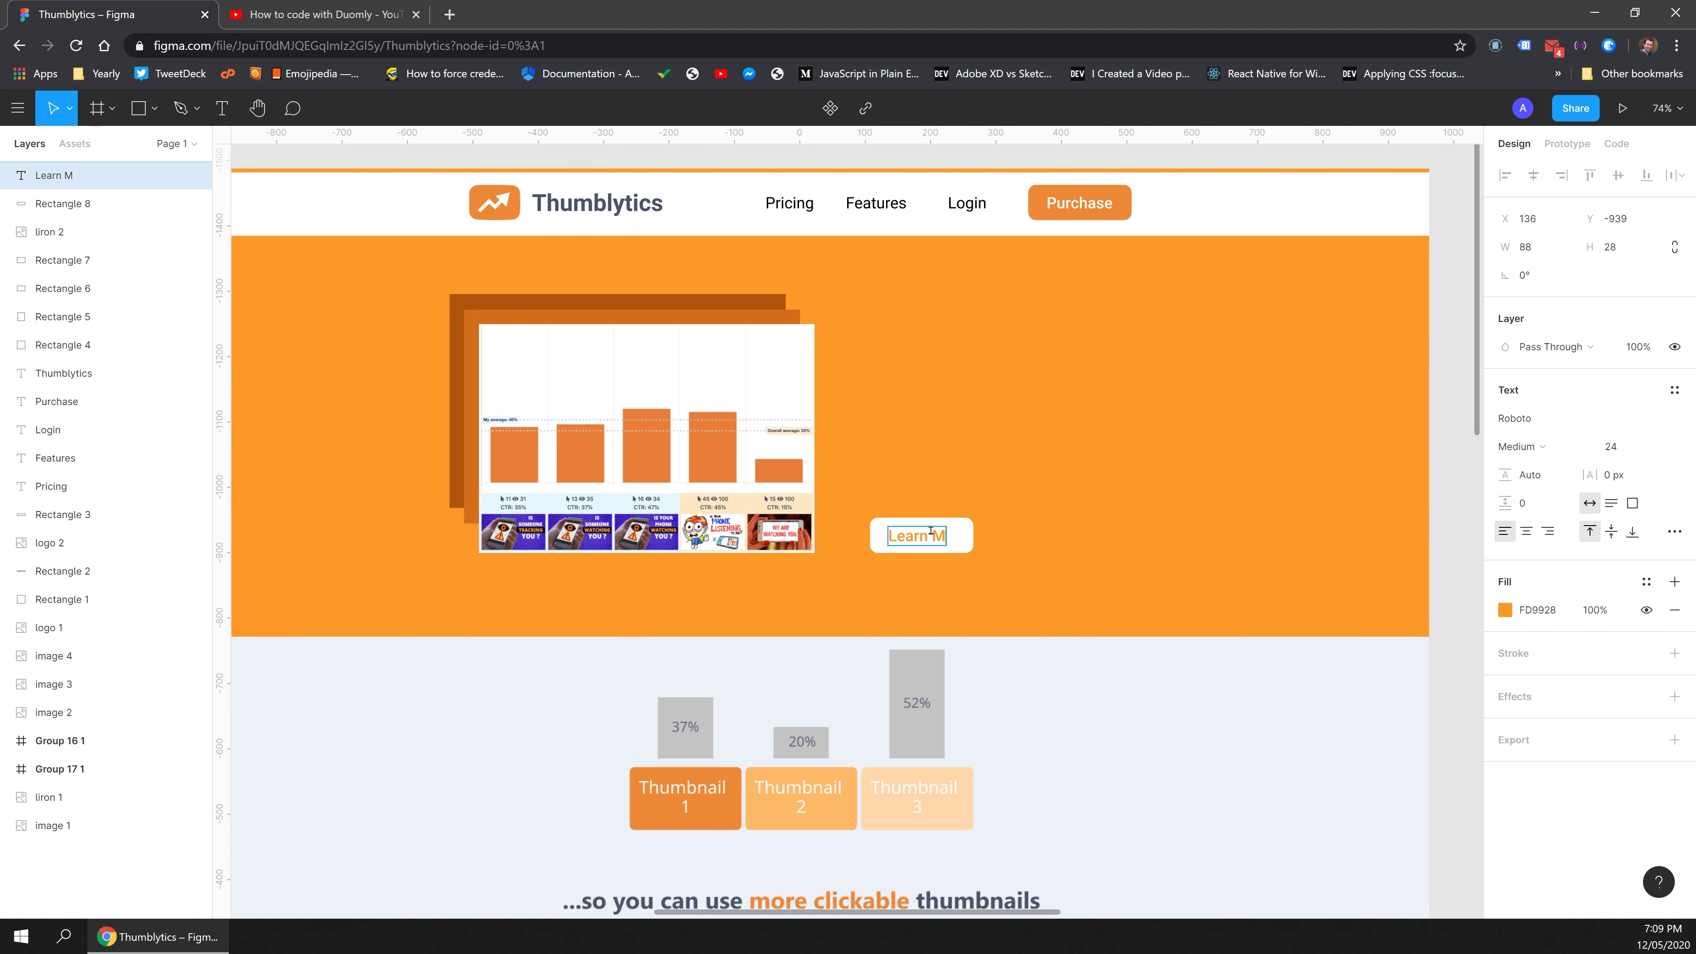
pyautogui.write('ore')
pyautogui.press('Escape')
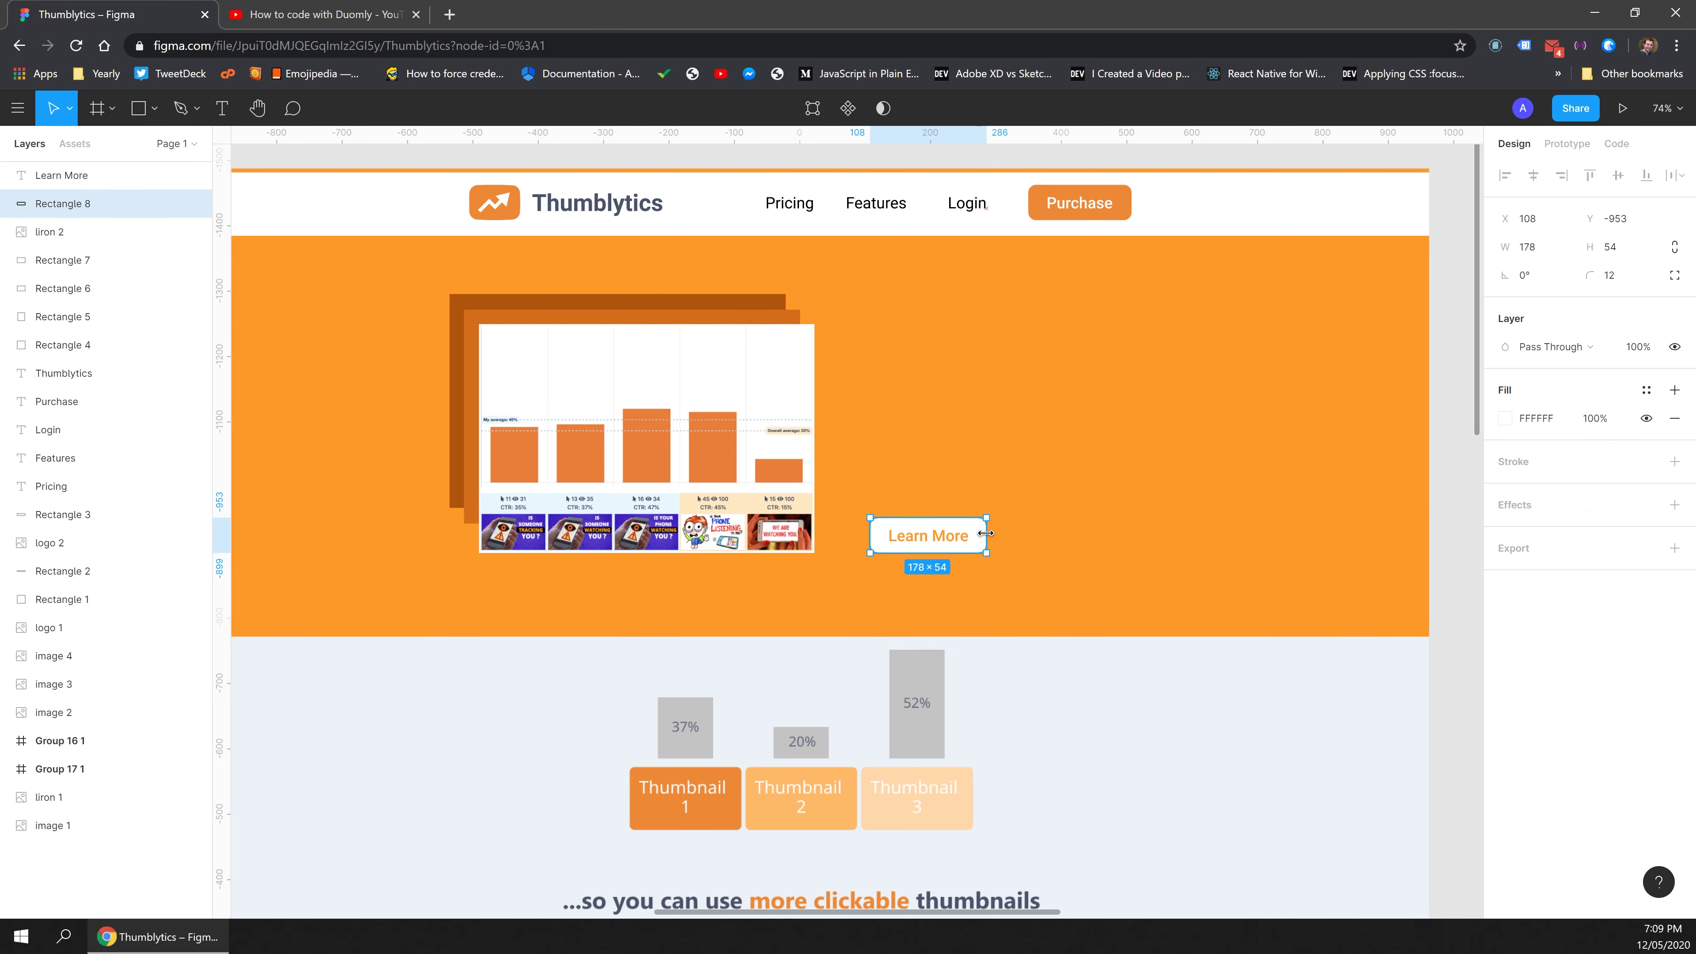
pyautogui.click(1098, 754)
# Copy the header's Thumblytics text into the hero above the Learn More button, aligned with the button's edge.
pyautogui.click(614, 207)
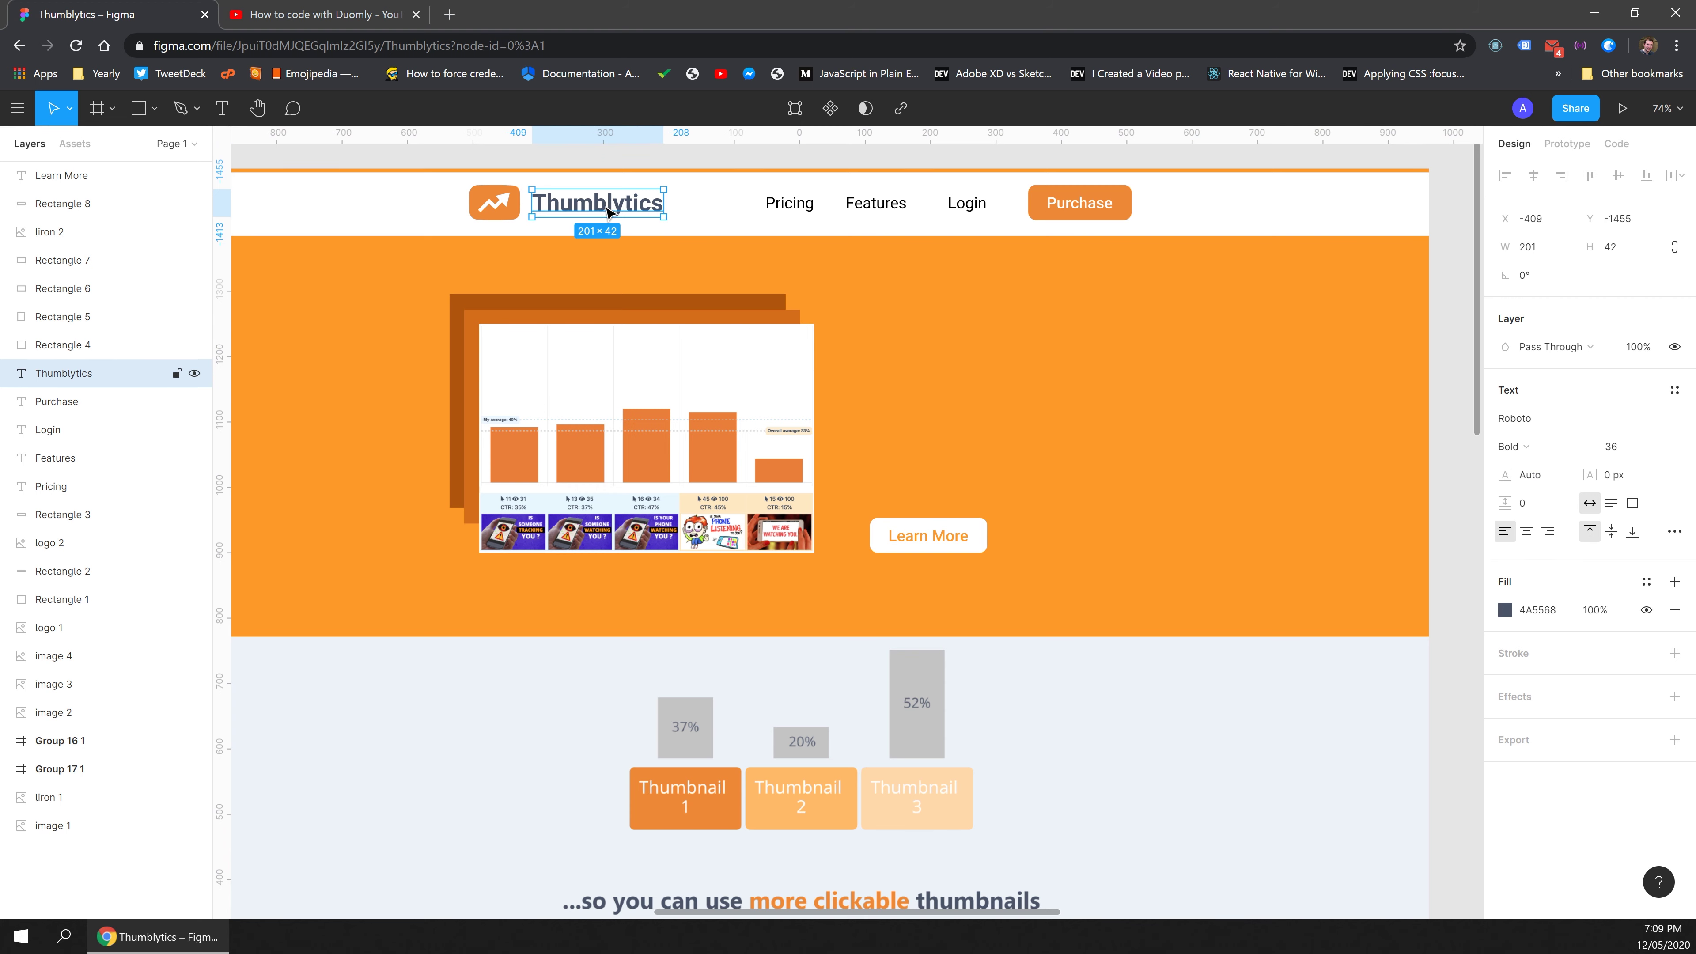
pyautogui.moveTo(614, 208); pyautogui.dragTo(952, 342)
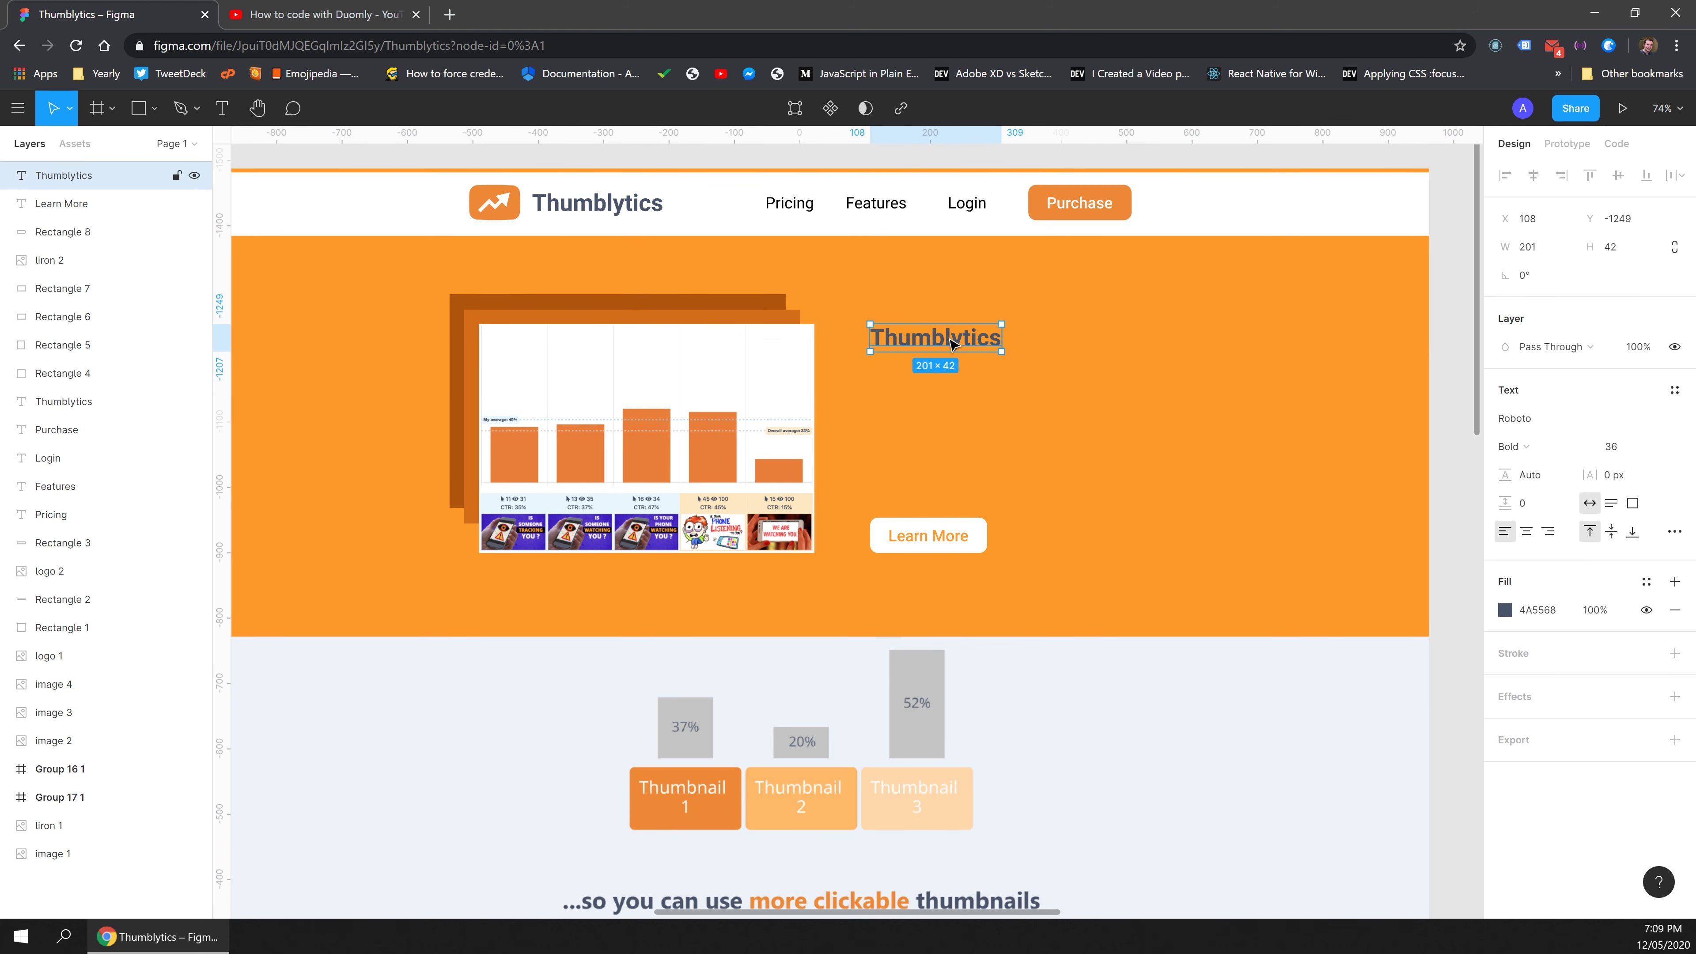
pyautogui.doubleClick(953, 344)
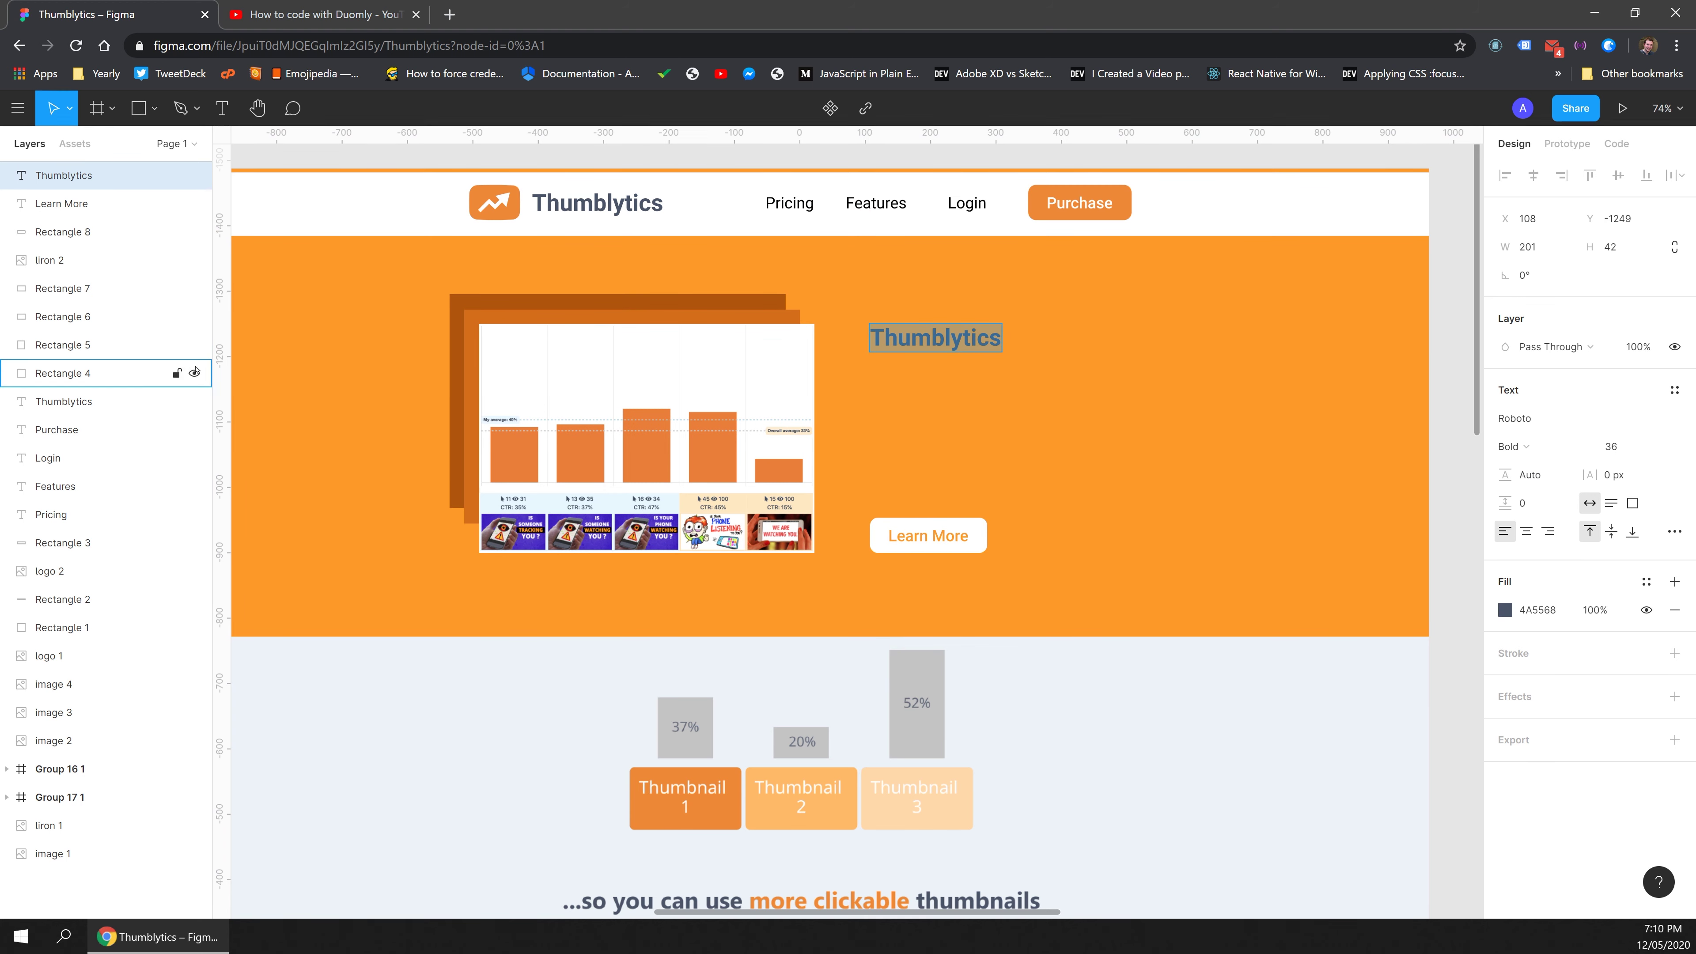
# Temporarily hide the orange hero rectangle and move the chart stack aside to read the original headline underneath, undoing both changes.
pyautogui.click(167, 373)
pyautogui.click(195, 375)
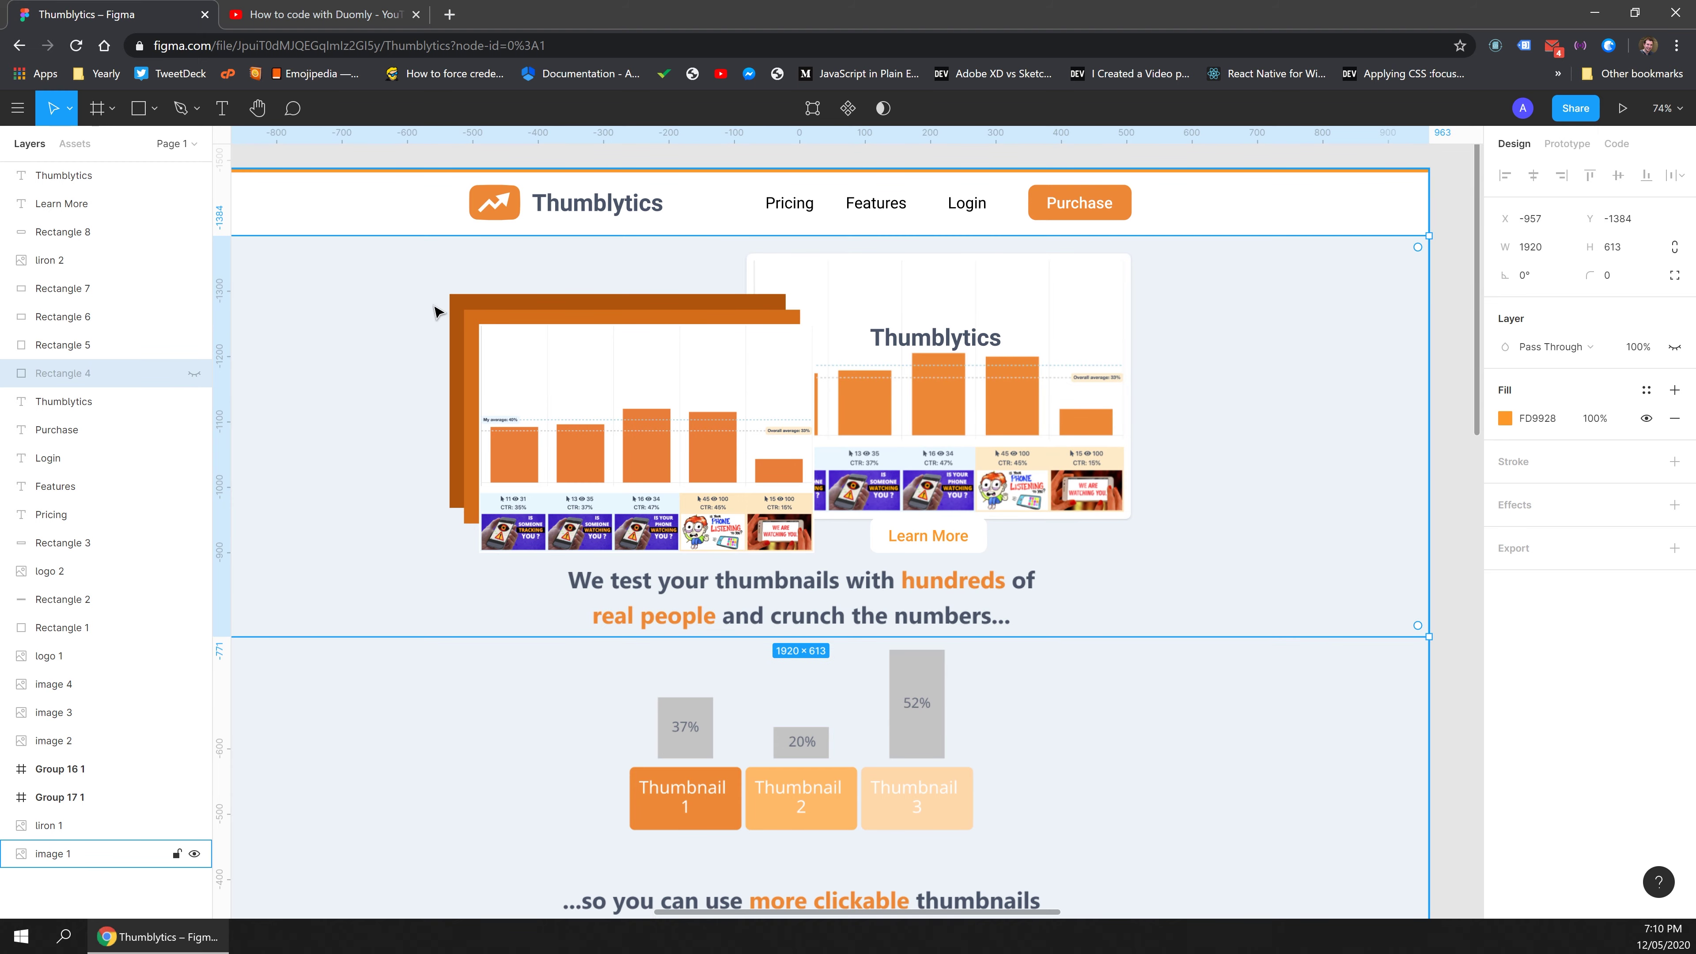
pyautogui.click(474, 337)
pyautogui.keyDown('shift'); pyautogui.click(502, 317); pyautogui.keyUp('shift')
pyautogui.keyDown('shift'); pyautogui.click(511, 336); pyautogui.keyUp('shift')
pyautogui.moveTo(511, 336); pyautogui.dragTo(484, 641)
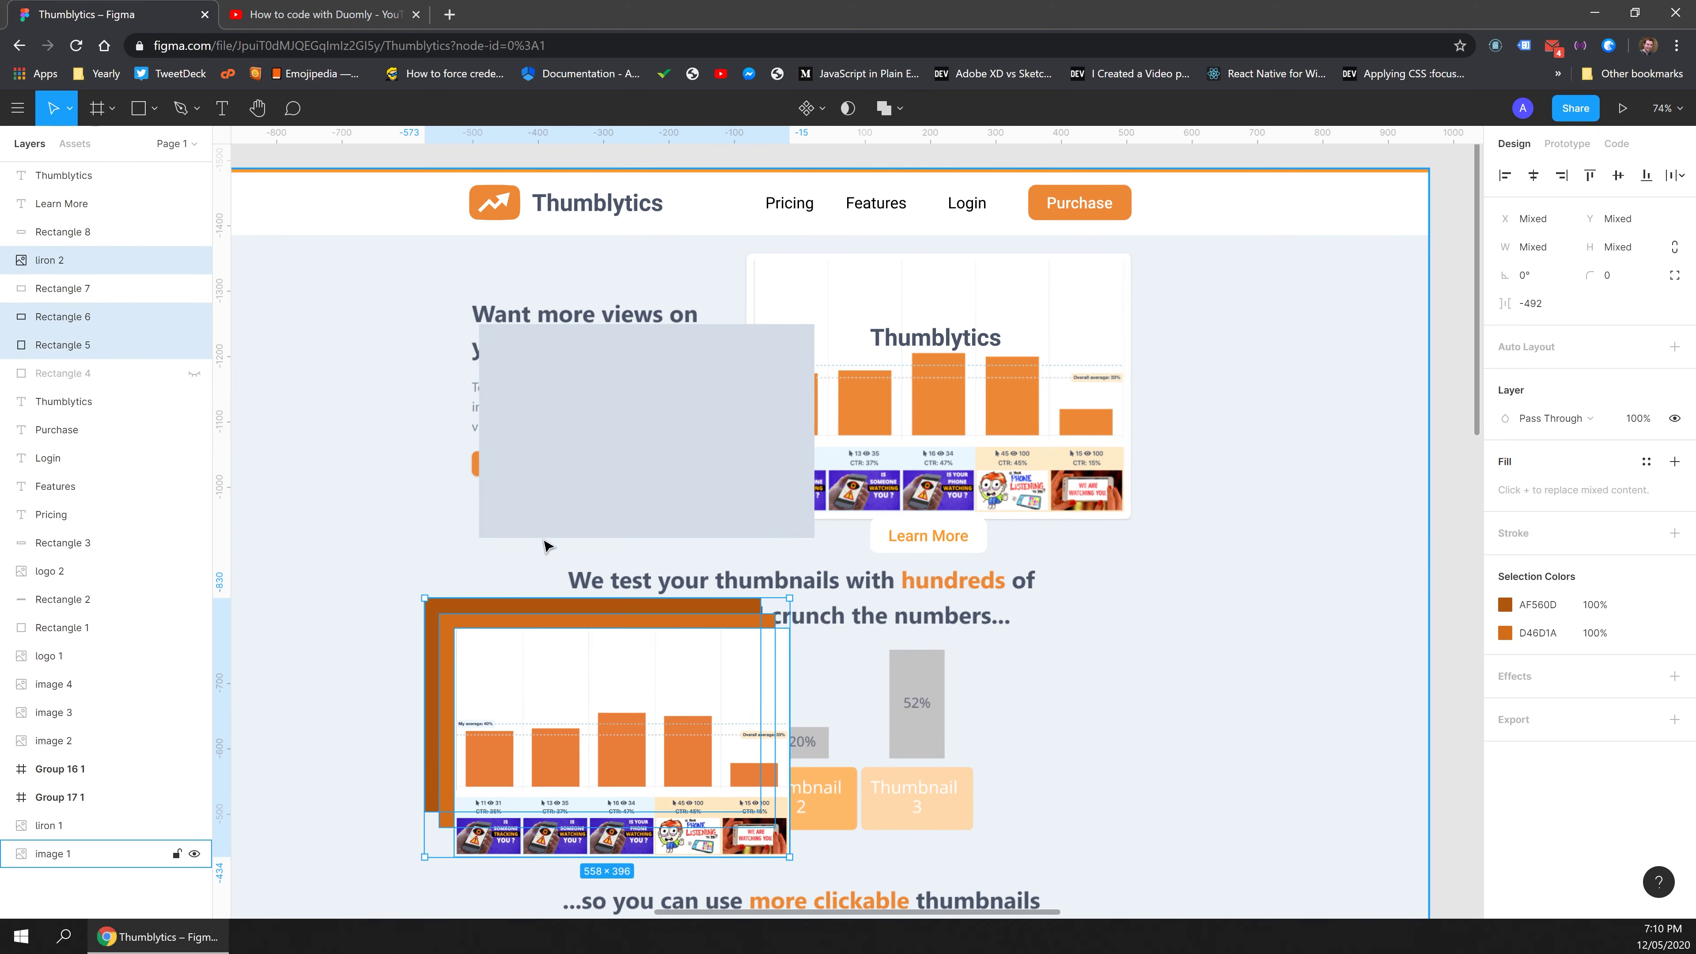
pyautogui.hotkey('ctrl', 'z')
pyautogui.hotkey('ctrl', 'z')
pyautogui.hotkey('ctrl', 'z')
pyautogui.hotkey('ctrl', 'z')
pyautogui.hotkey('ctrl', 'z')
# Replace the copied hero text with "What more views on Youtube?" and fill it with white FFFFFF.
pyautogui.click(940, 341)
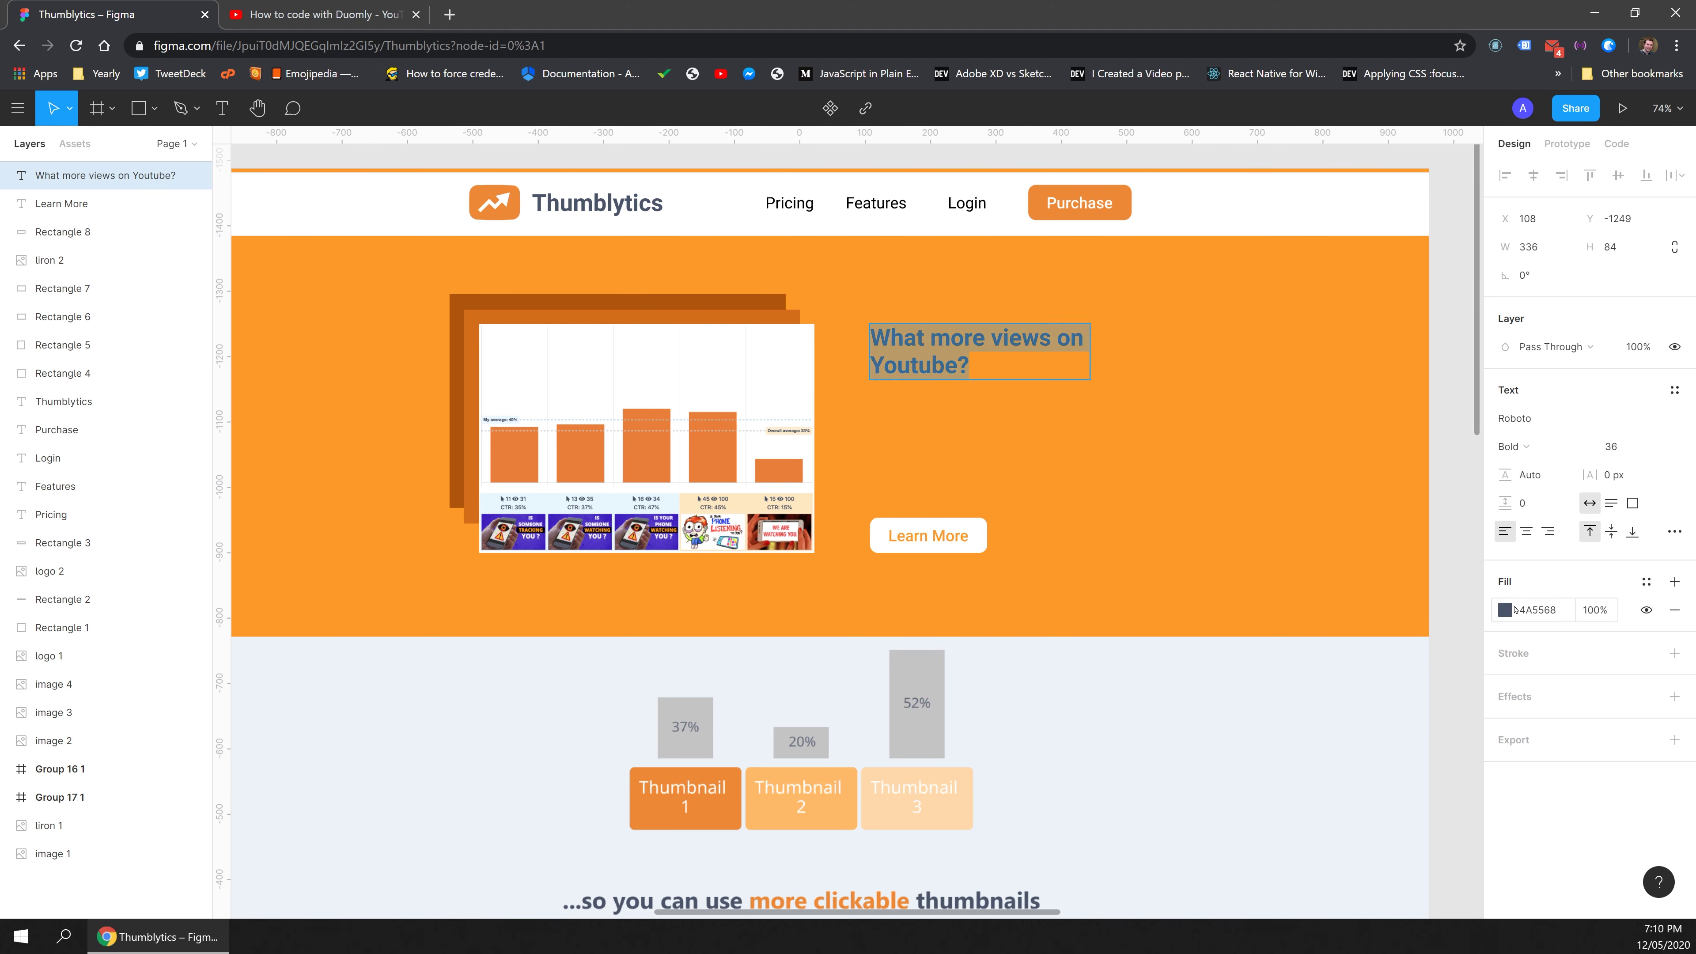
pyautogui.click(1507, 610)
pyautogui.moveTo(1335, 596); pyautogui.dragTo(1164, 387)
# Set the hero headline's font size to 64 and position it beside the chart, above the Learn More button.
pyautogui.moveTo(1007, 369); pyautogui.dragTo(986, 320)
pyautogui.click(1645, 450)
pyautogui.click(1635, 491)
pyautogui.press('Escape')
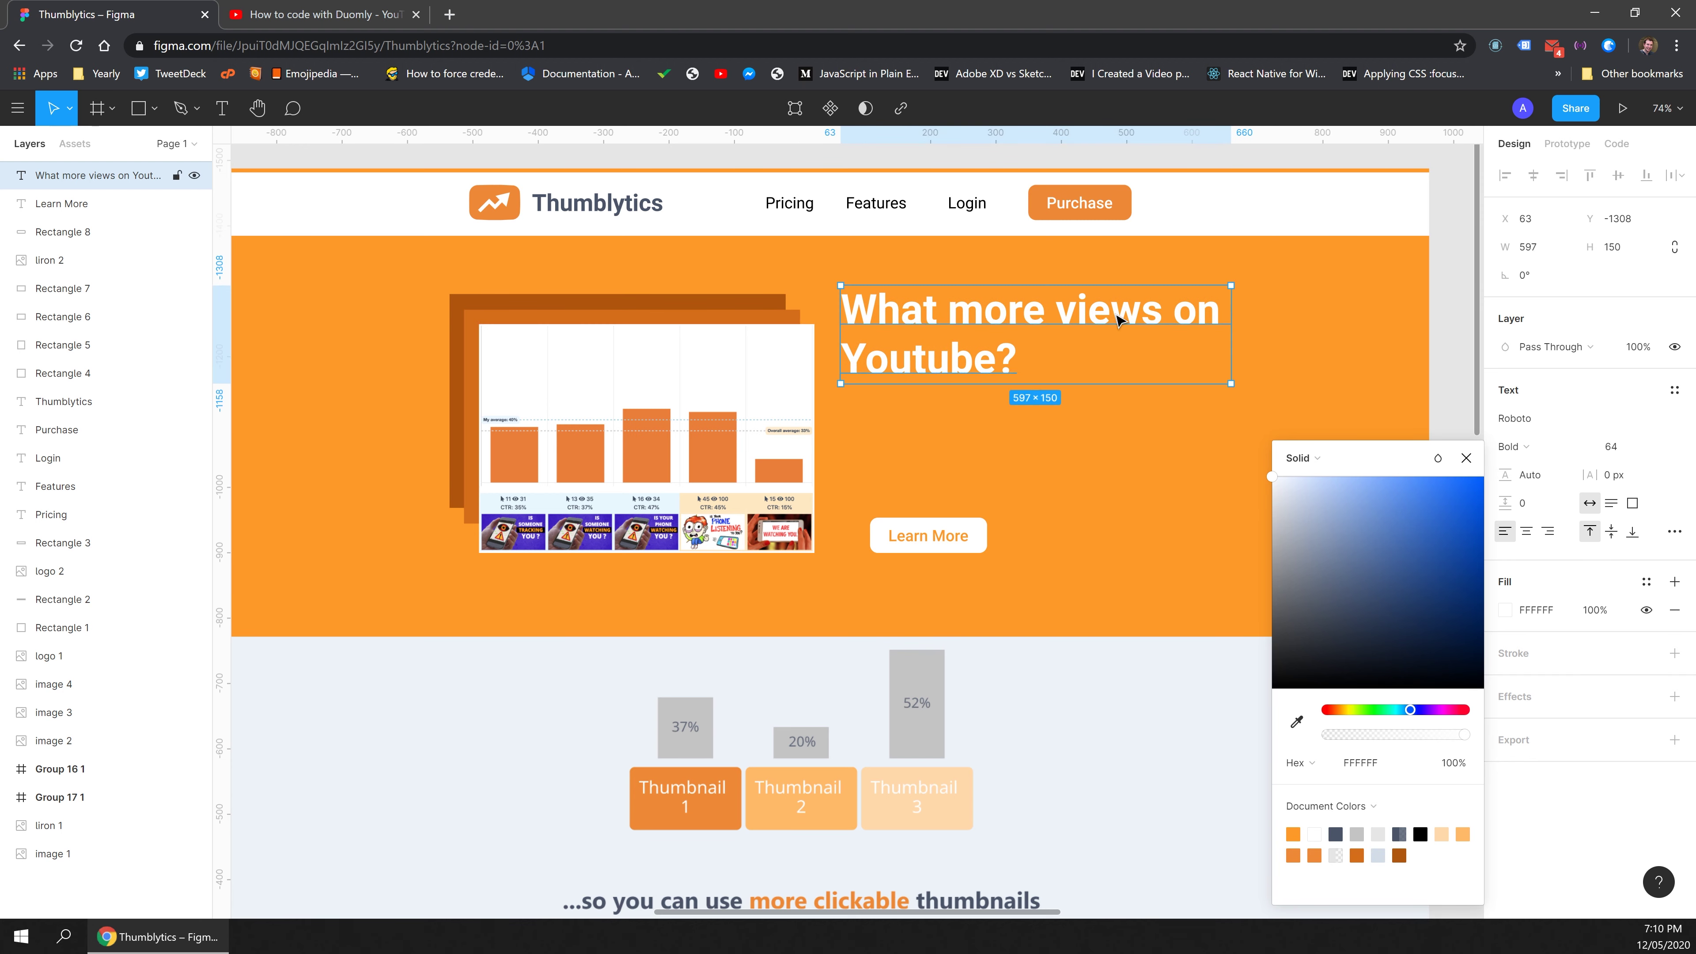
pyautogui.moveTo(1120, 320); pyautogui.dragTo(1124, 322)
pyautogui.doubleClick(1117, 358)
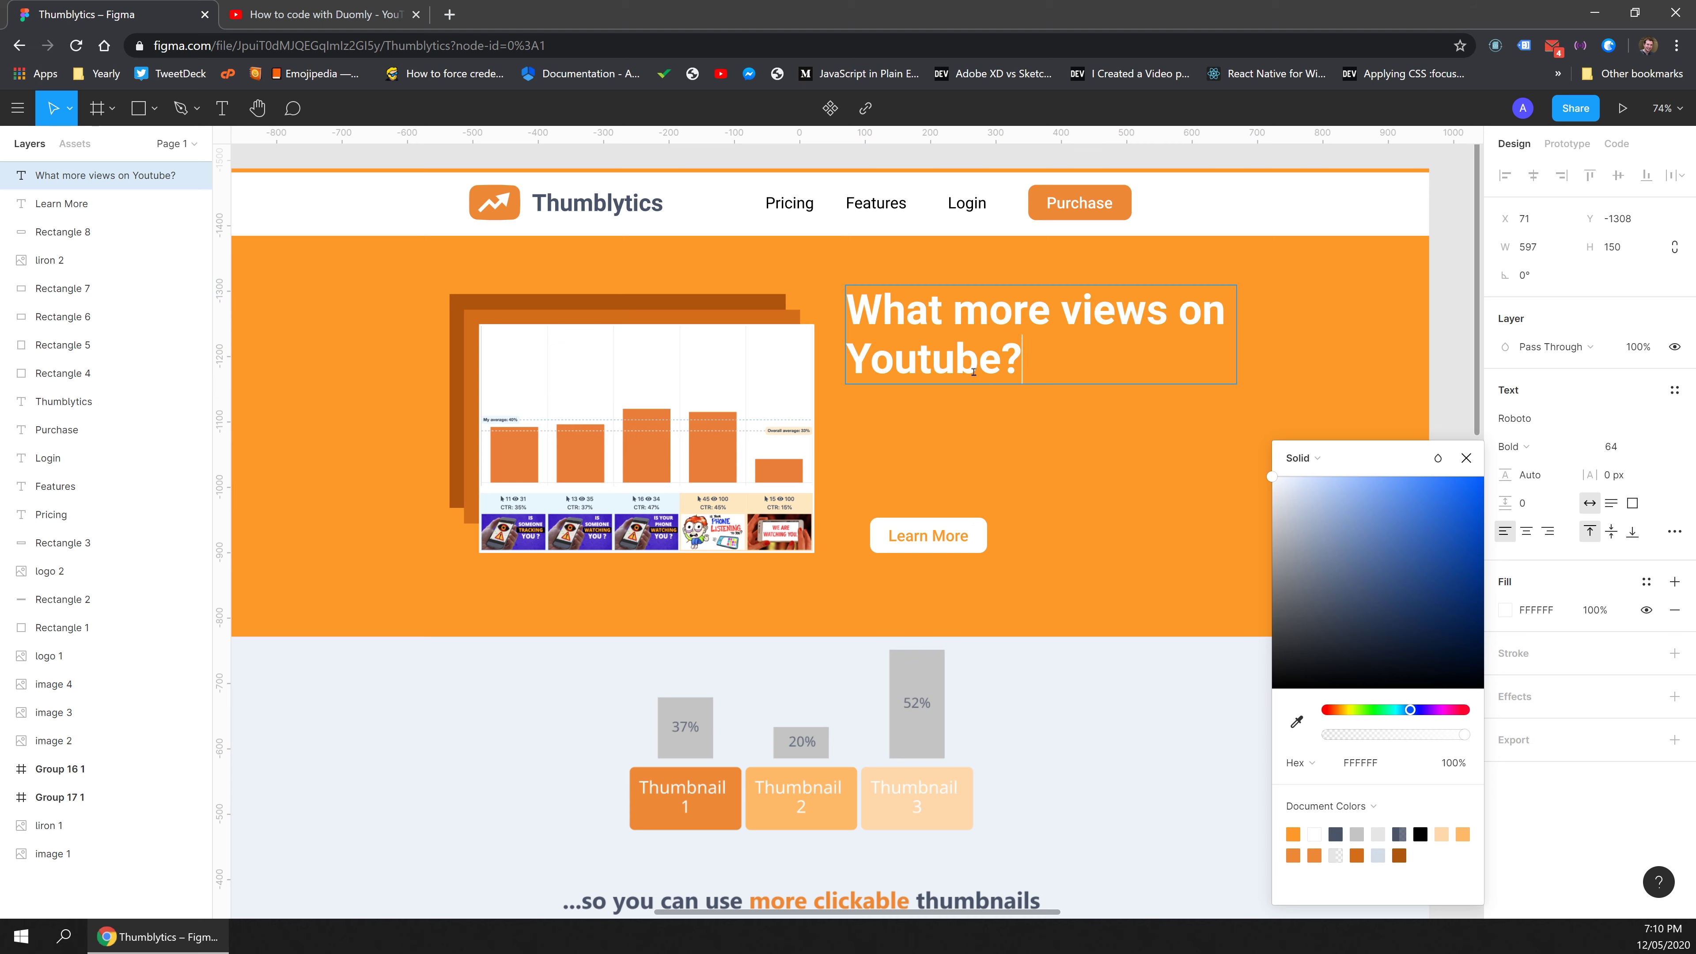
pyautogui.press('Escape')
# Delete the three stacked rectangles behind the chart image and move the image to about X -510, Y -1303.
pyautogui.click(522, 317)
pyautogui.press('Delete')
pyautogui.click(519, 302)
pyautogui.press('Delete')
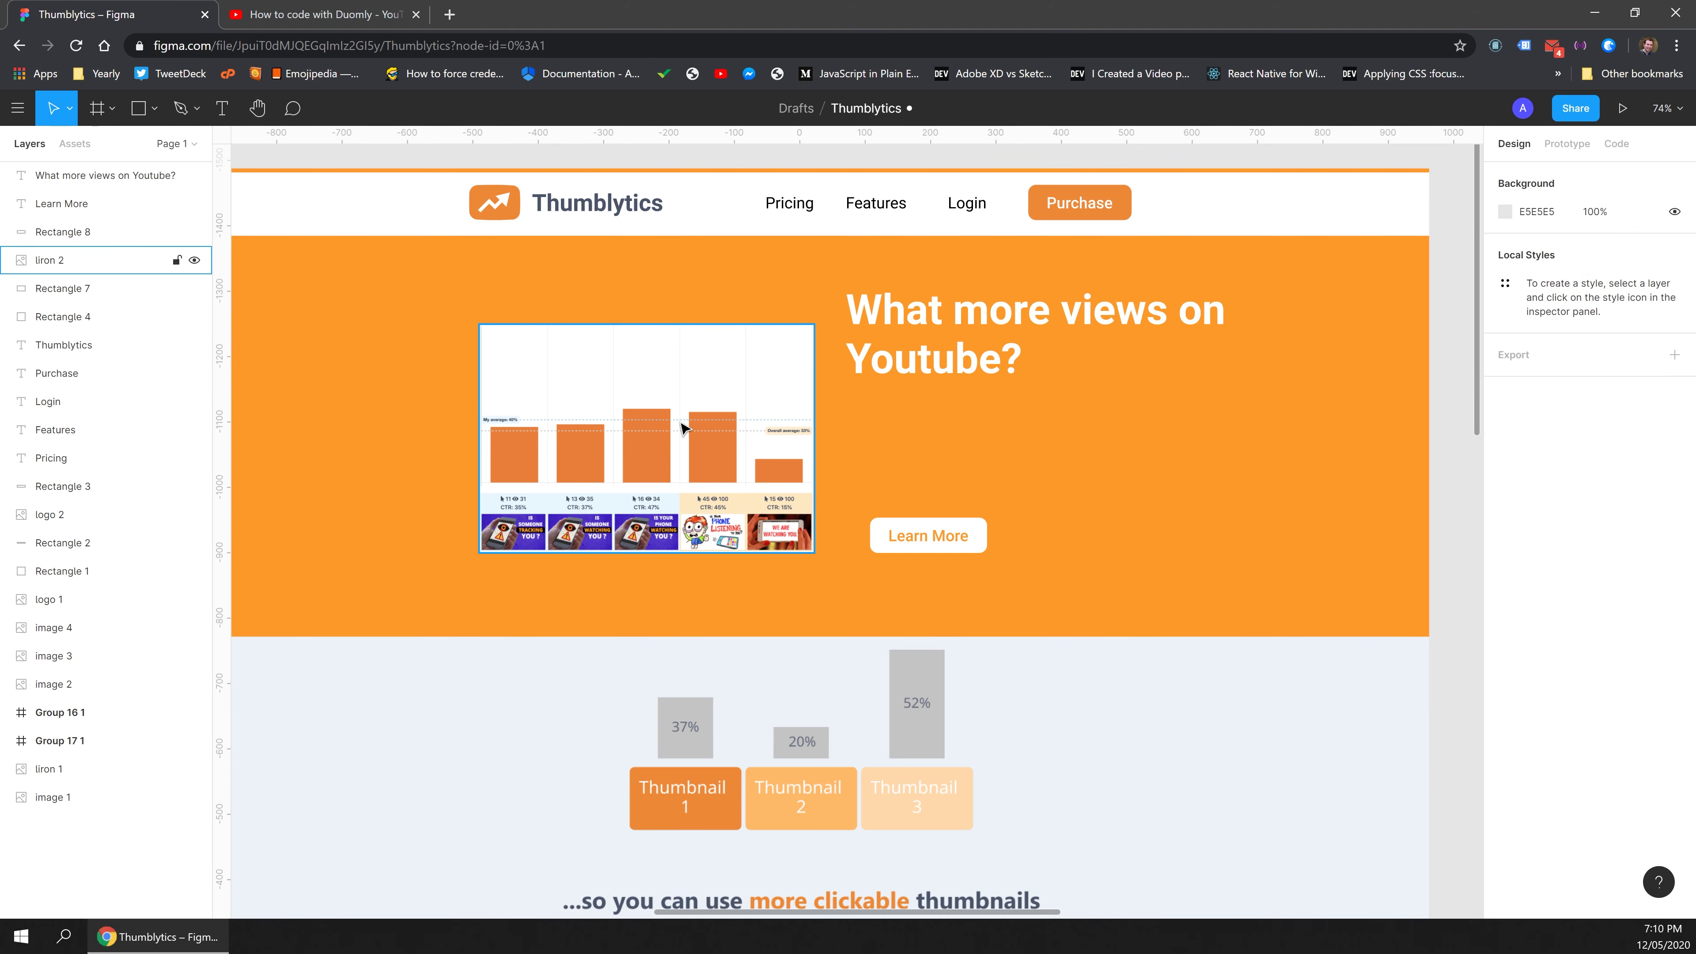
pyautogui.moveTo(697, 408)
pyautogui.mouseDown()
pyautogui.moveTo(679, 357)
pyautogui.moveTo(727, 405)
pyautogui.mouseUp()
pyautogui.click(806, 442)
pyautogui.press('Delete')
# Move the headline closer to the chart image and narrow its text box to about 509 px.
pyautogui.moveTo(945, 317); pyautogui.dragTo(914, 314)
pyautogui.moveTo(1205, 331); pyautogui.dragTo(1148, 331)
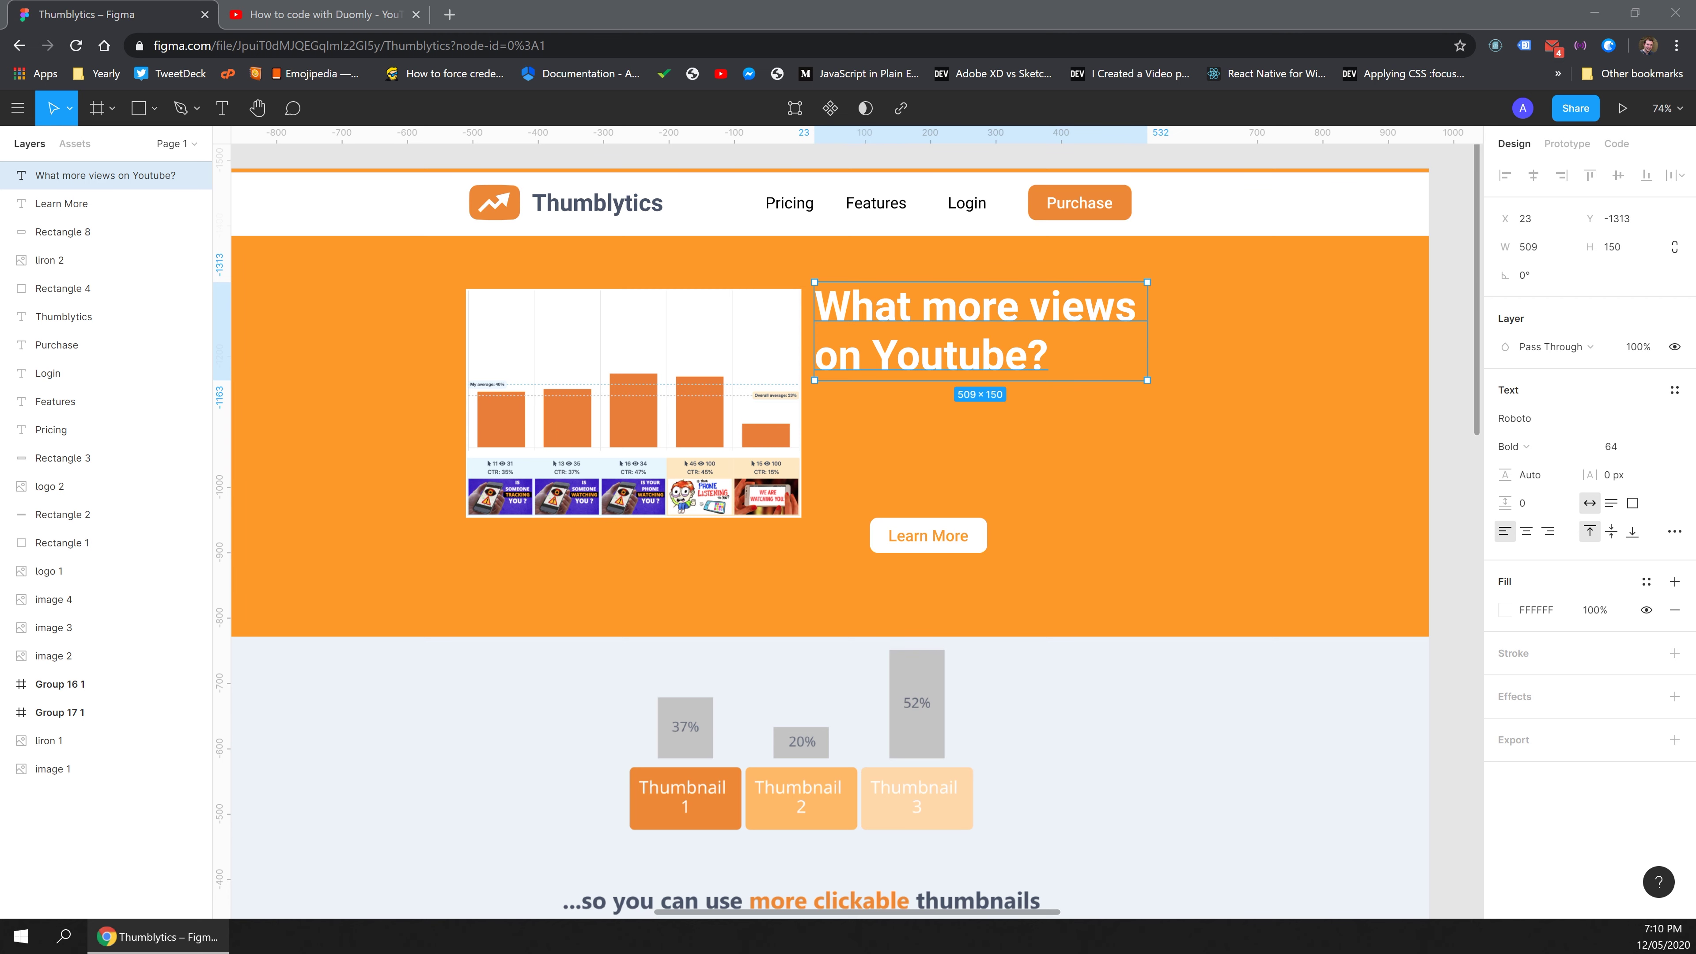
# Duplicate the headline directly below itself and set the copy to Roboto Regular, size 24.
pyautogui.keyDown('alt'); pyautogui.moveTo(928, 356); pyautogui.dragTo(915, 461); pyautogui.keyUp('alt')
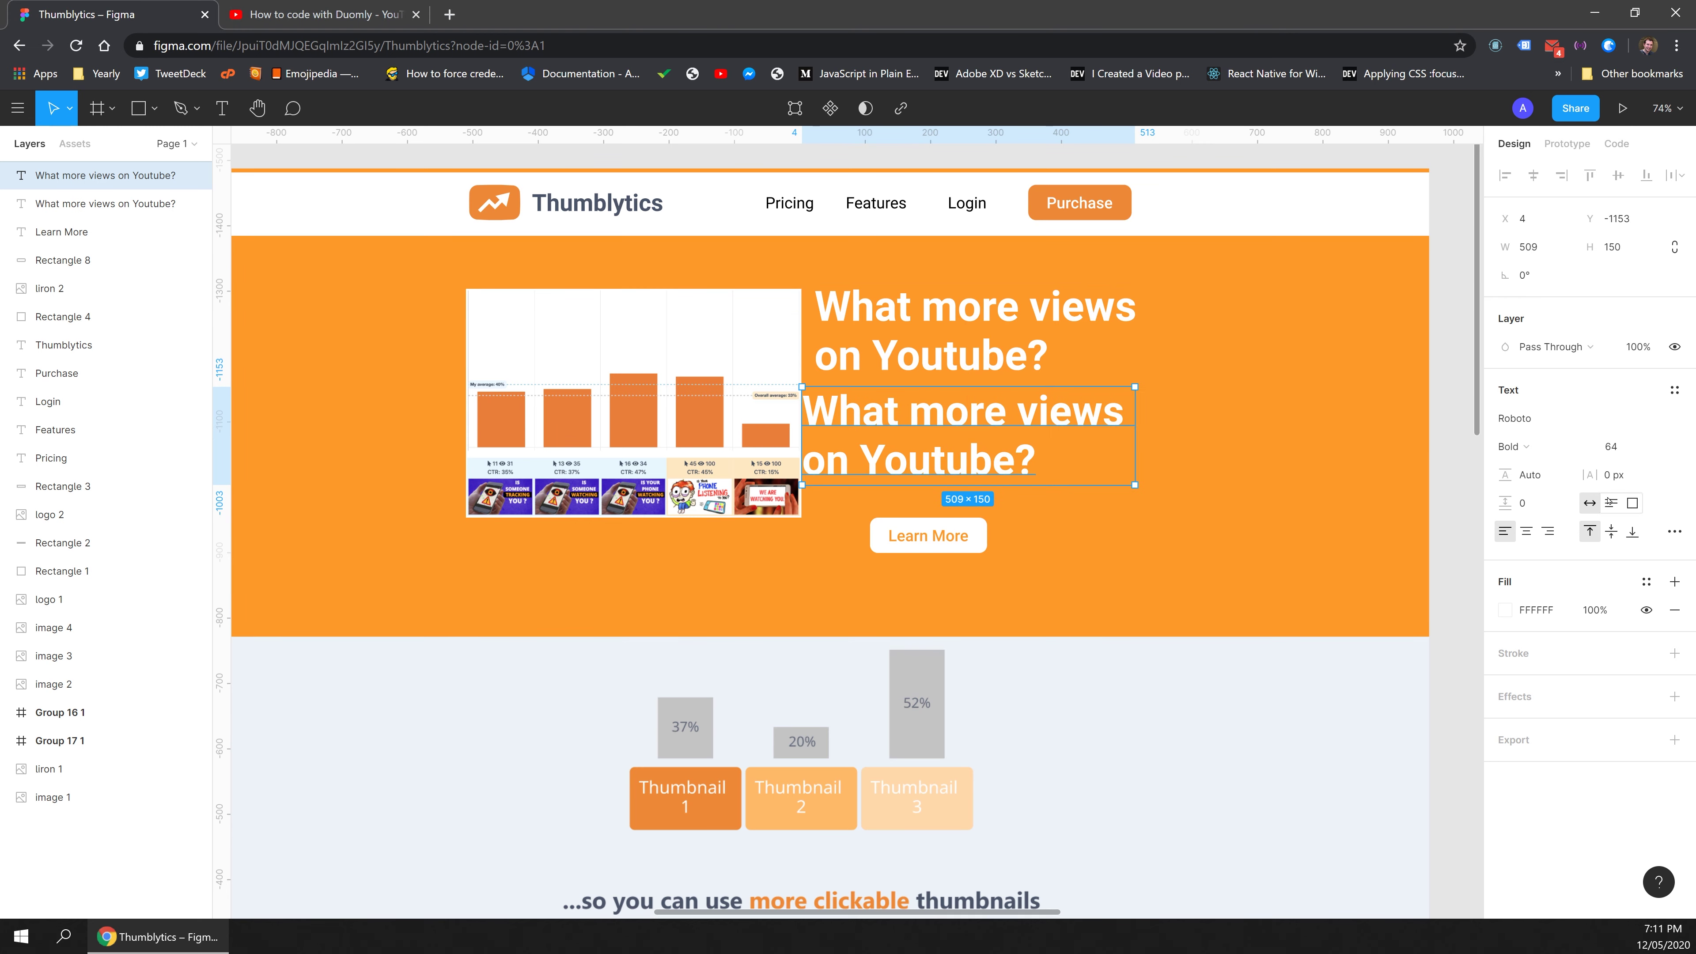
pyautogui.click(1513, 446)
pyautogui.click(1530, 404)
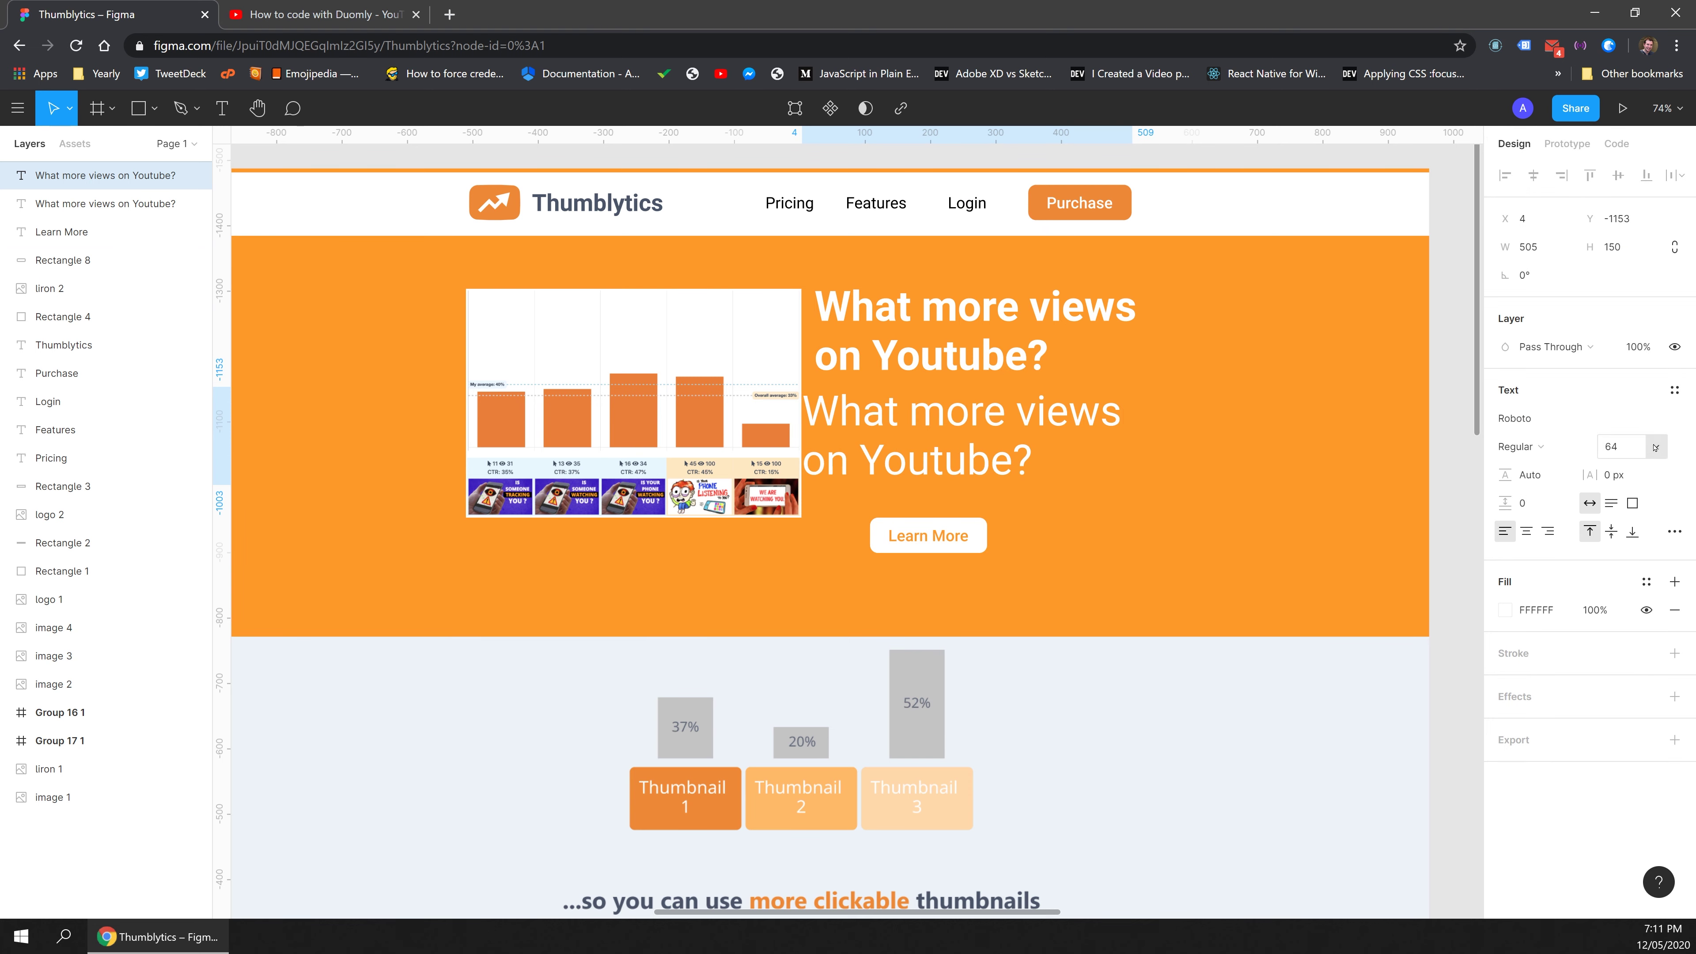
pyautogui.click(1663, 446)
pyautogui.click(1629, 392)
pyautogui.click(1657, 448)
pyautogui.click(1630, 410)
# Change the copy's text to "Test your thumbnails with hundreds of people", align it under the headline and shift both texts down.
pyautogui.doubleClick(874, 401)
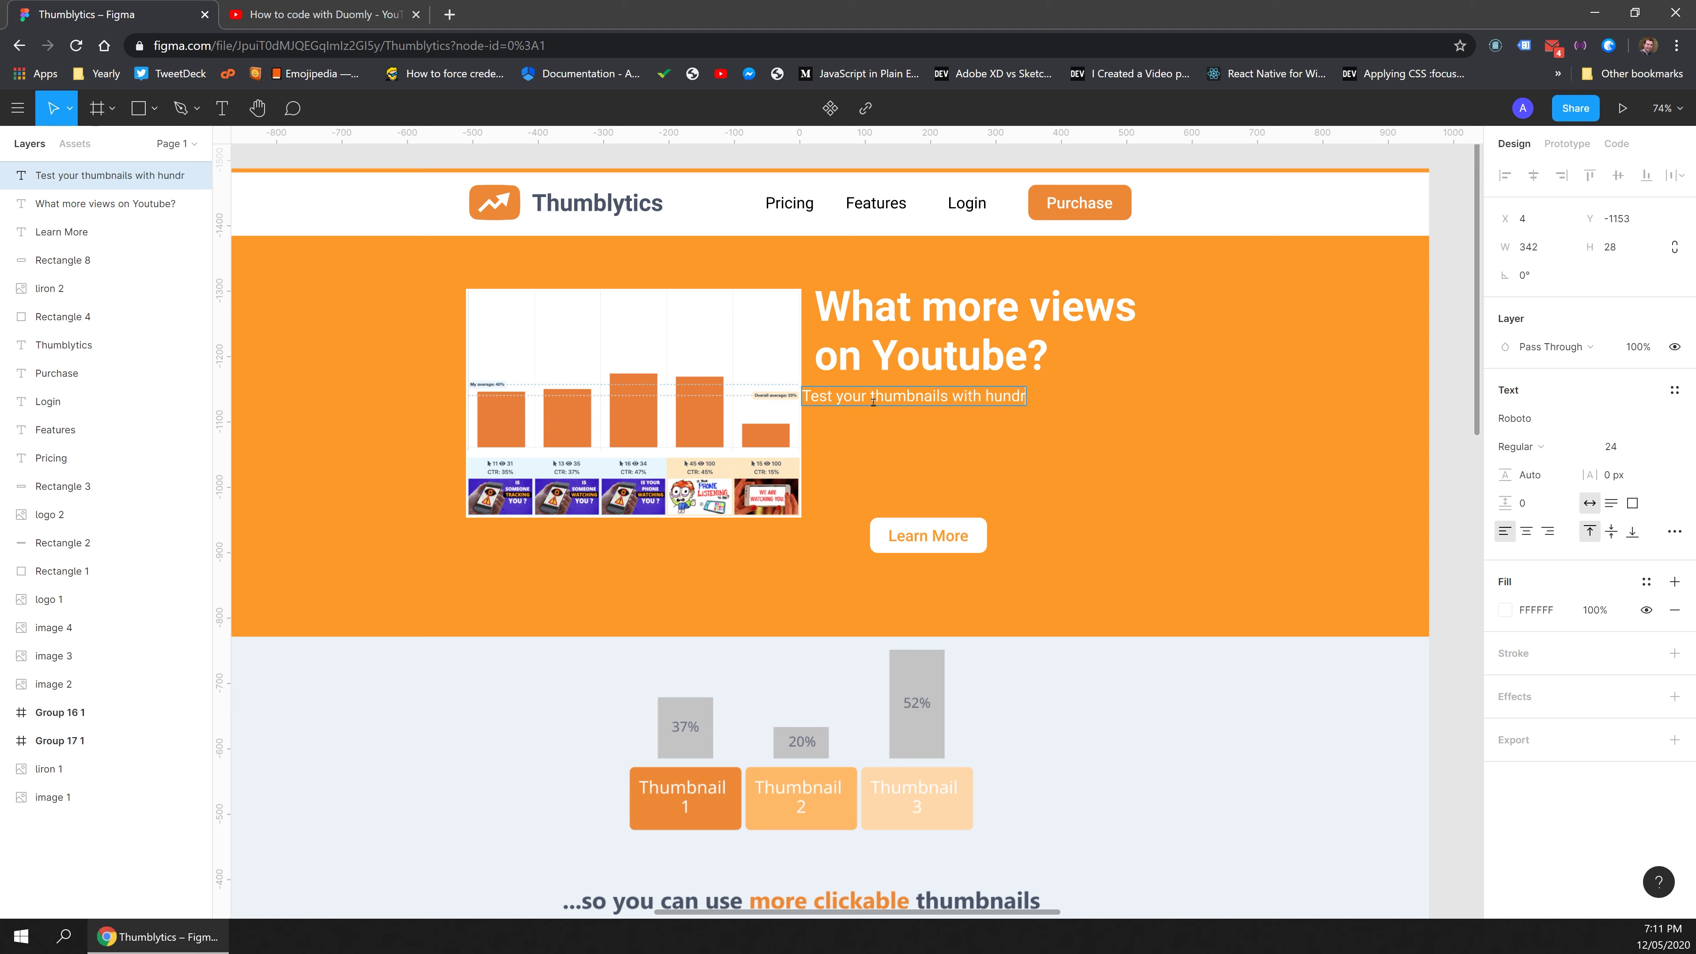
pyautogui.write('Test your thumbnails with hundreds of people')
pyautogui.press('Escape')
pyautogui.moveTo(878, 401); pyautogui.dragTo(957, 386)
pyautogui.keyDown('shift'); pyautogui.click(1012, 340); pyautogui.keyUp('shift')
# Move the Learn More text and its white rectangle together to just below the subtitle.
pyautogui.click(933, 535)
pyautogui.keyDown('shift'); pyautogui.click(950, 540); pyautogui.keyUp('shift')
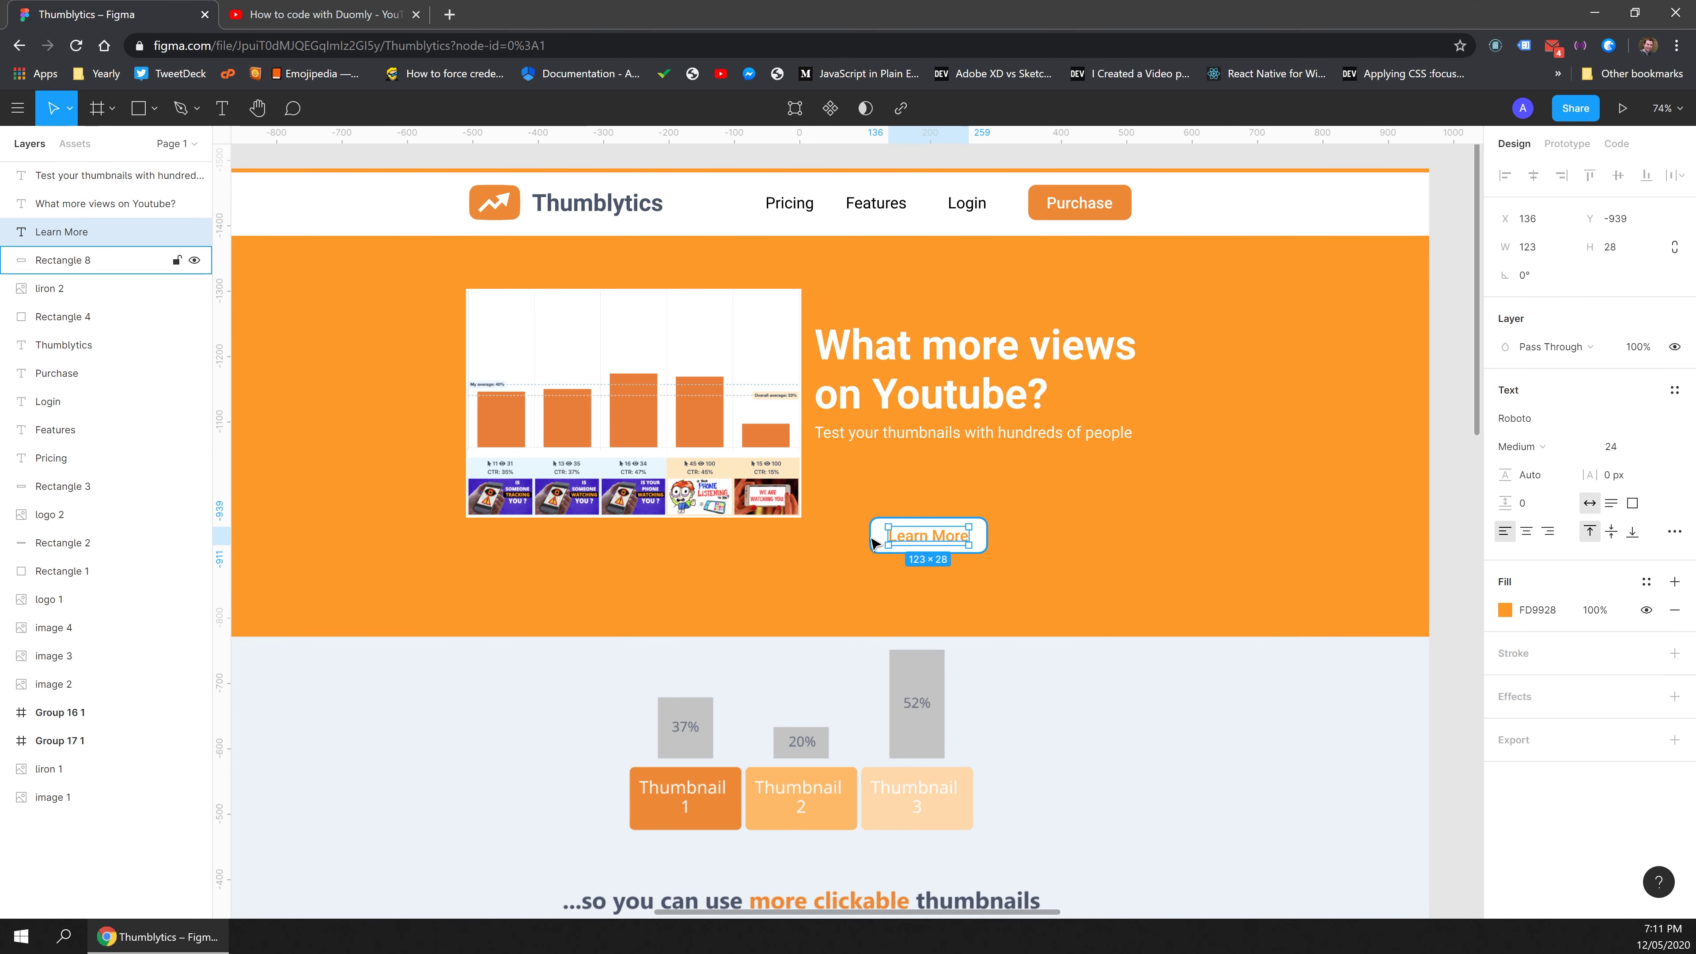
pyautogui.moveTo(949, 540); pyautogui.dragTo(889, 480)
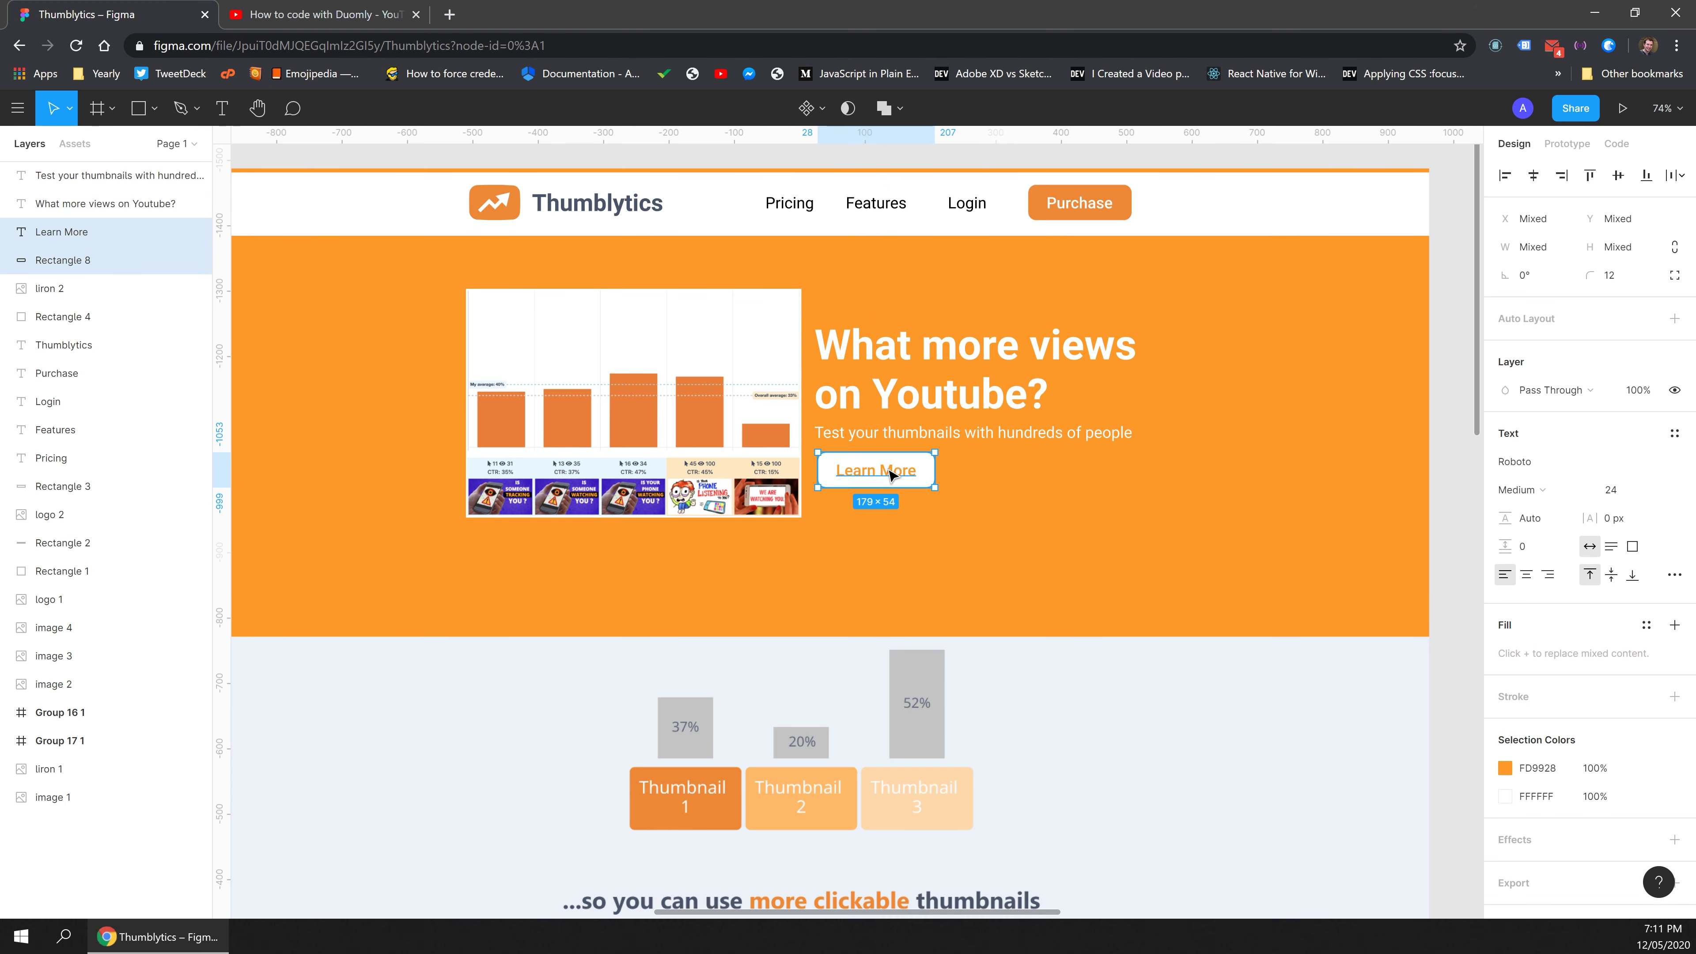
# Scale the chart image down proportionally and move the headline and subtitle up and closer to it.
pyautogui.click(696, 440)
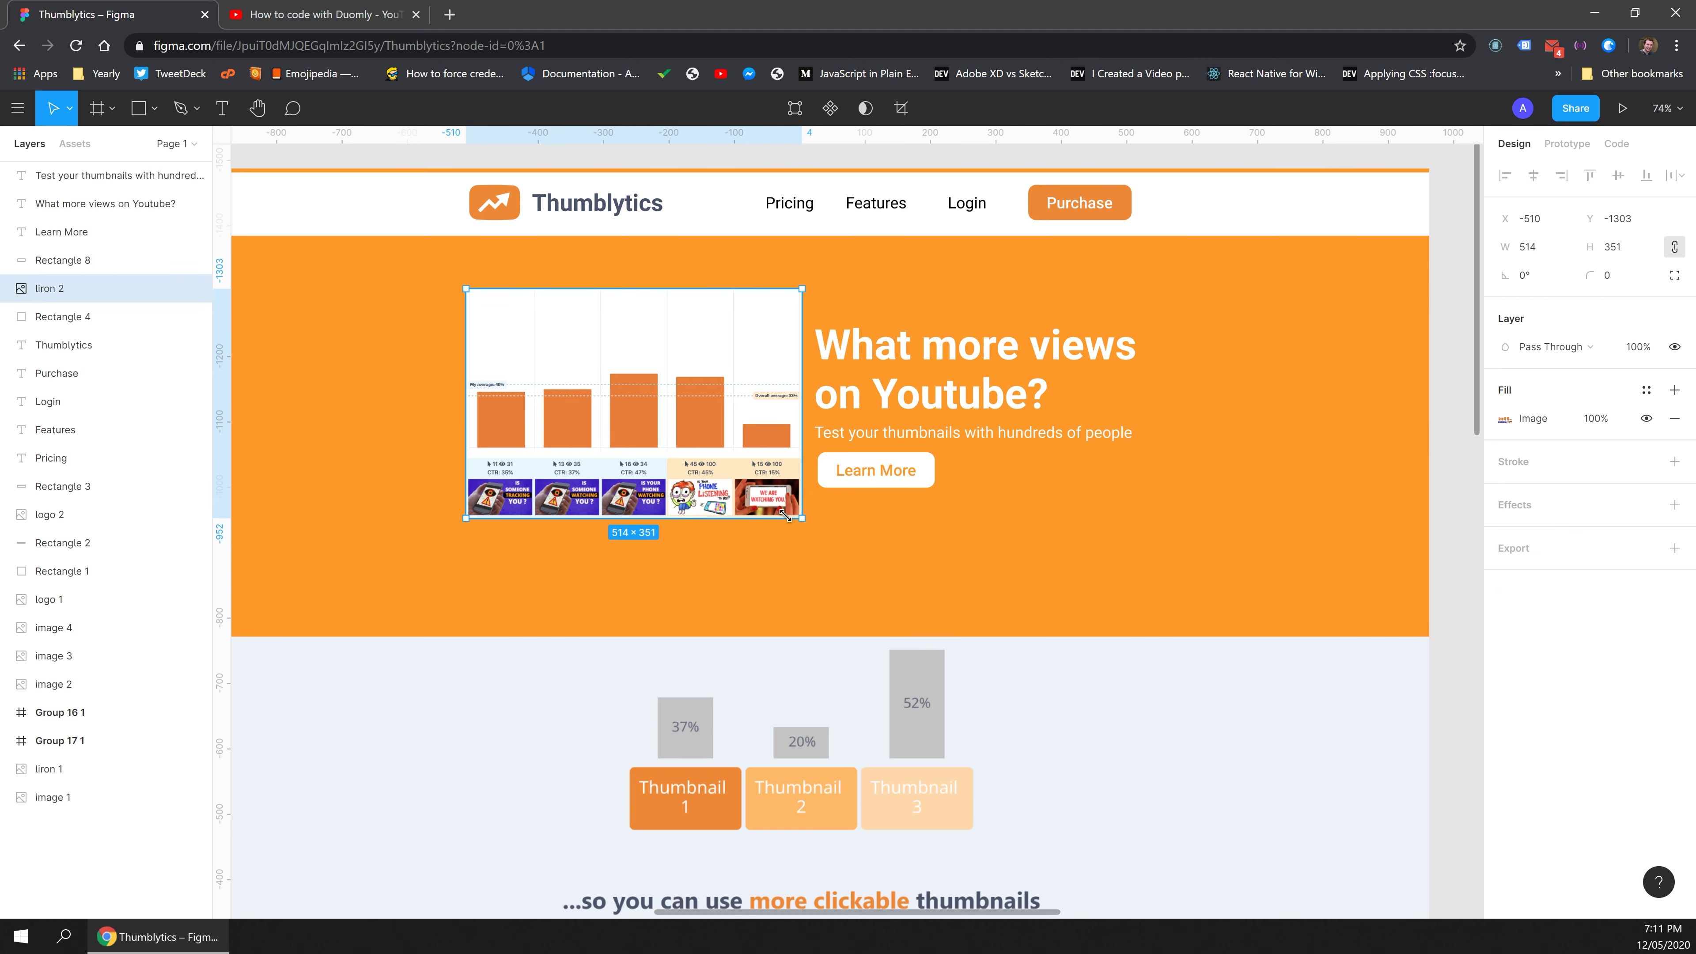
pyautogui.moveTo(801, 517); pyautogui.dragTo(746, 479)
pyautogui.moveTo(918, 378); pyautogui.dragTo(885, 337)
pyautogui.moveTo(908, 442); pyautogui.dragTo(875, 403)
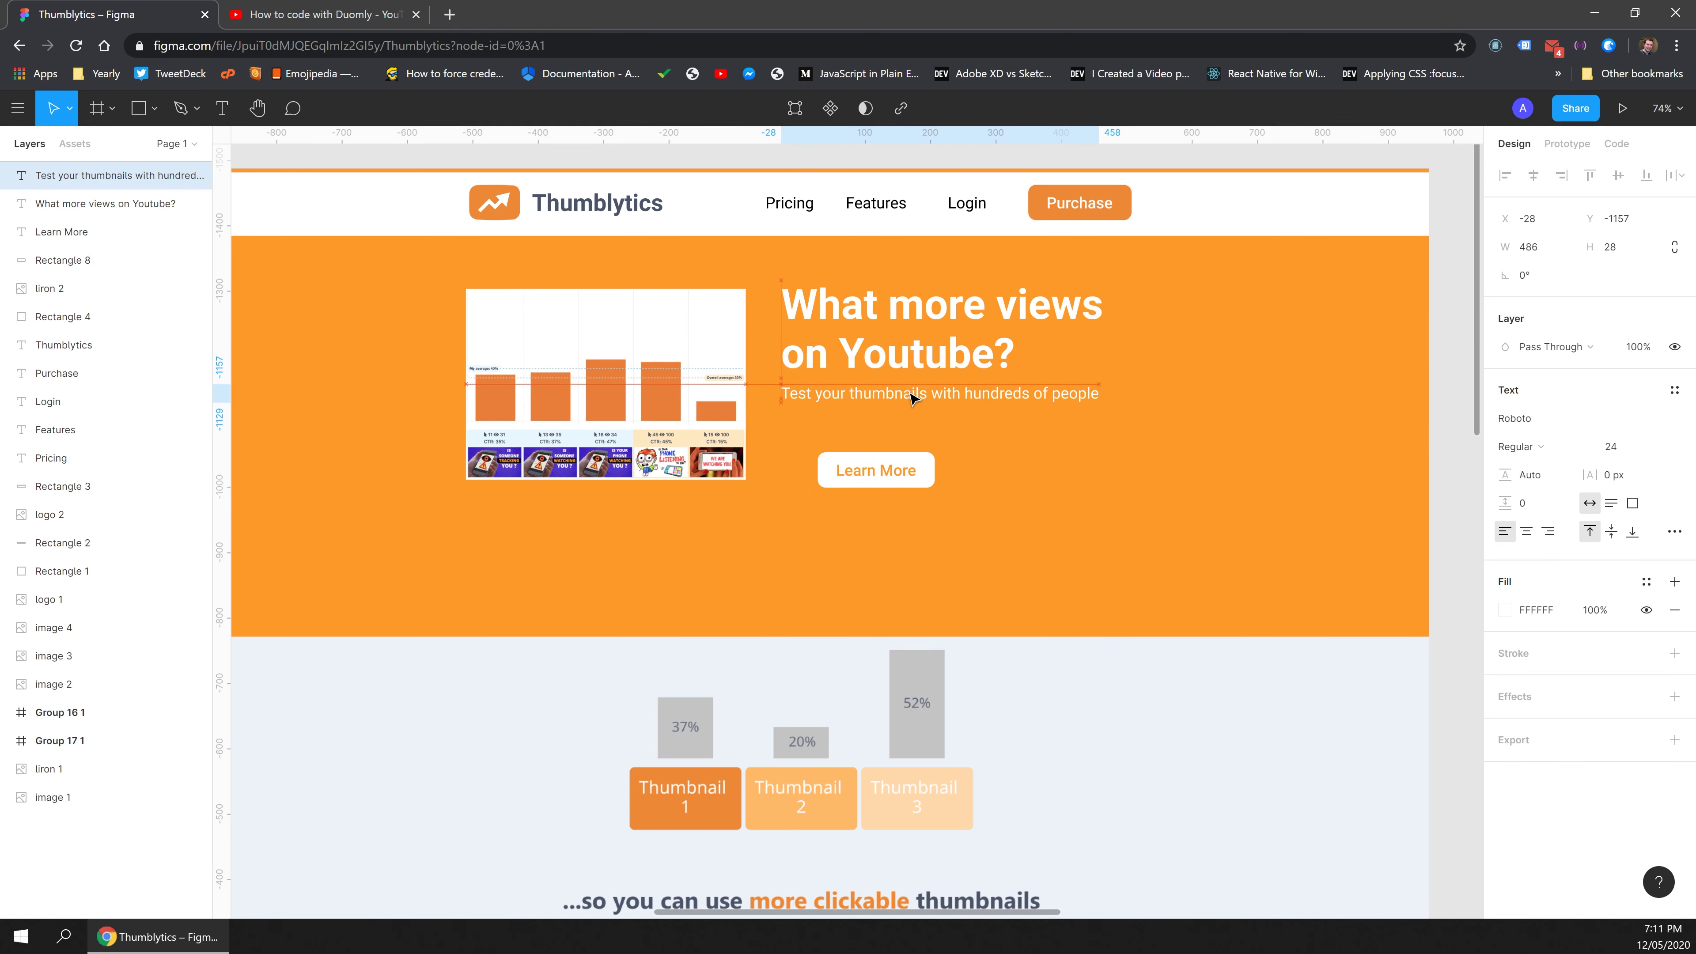
# Align the Learn More button under the subtitle, and shift the button, subtitle and headline down slightly together.
pyautogui.click(870, 476)
pyautogui.keyDown('shift'); pyautogui.click(866, 478); pyautogui.keyUp('shift')
pyautogui.moveTo(867, 477); pyautogui.dragTo(849, 441)
pyautogui.keyDown('shift'); pyautogui.click(843, 400); pyautogui.keyUp('shift')
pyautogui.keyDown('shift'); pyautogui.click(850, 351); pyautogui.keyUp('shift')
pyautogui.moveTo(849, 352); pyautogui.dragTo(850, 360)
# Shorten the orange hero rectangle so its lower edge ends above the "We test your thumbnails" heading.
pyautogui.click(839, 519)
pyautogui.moveTo(800, 637); pyautogui.dragTo(792, 523)
pyautogui.click(834, 585)
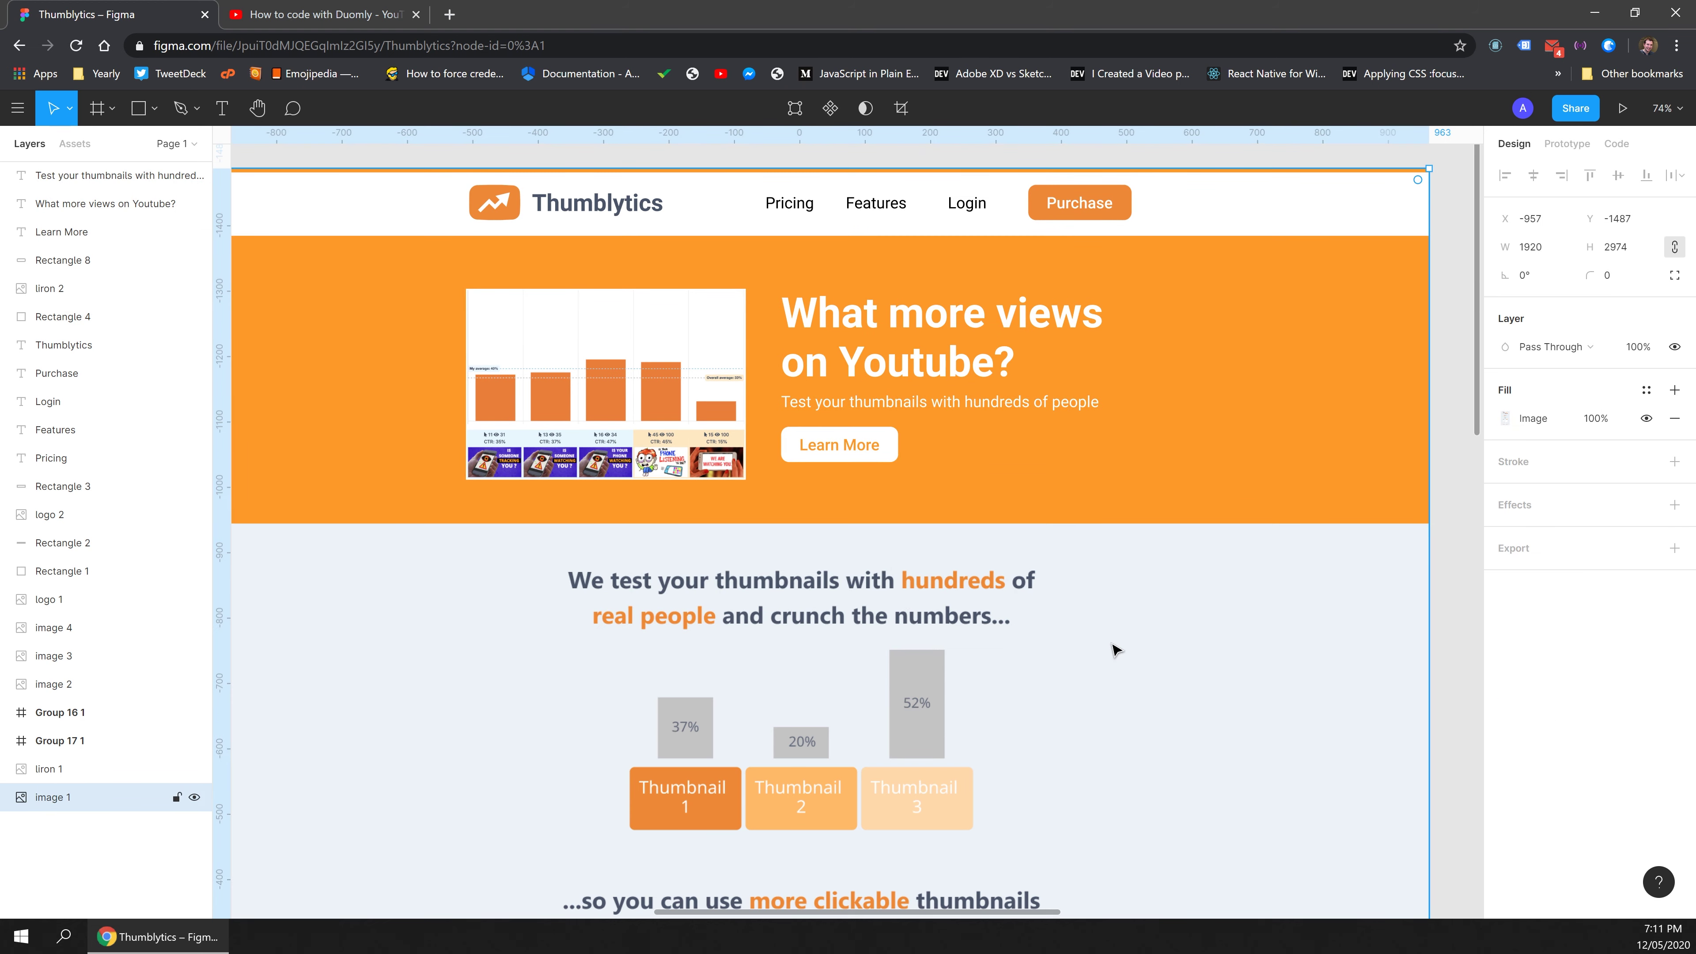
# Select the headline, subtitle and Learn More button and nudge them down to centre them vertically beside the chart.
pyautogui.click(912, 370)
pyautogui.keyDown('shift'); pyautogui.click(864, 403); pyautogui.keyUp('shift')
pyautogui.keyDown('shift'); pyautogui.click(832, 442); pyautogui.keyUp('shift')
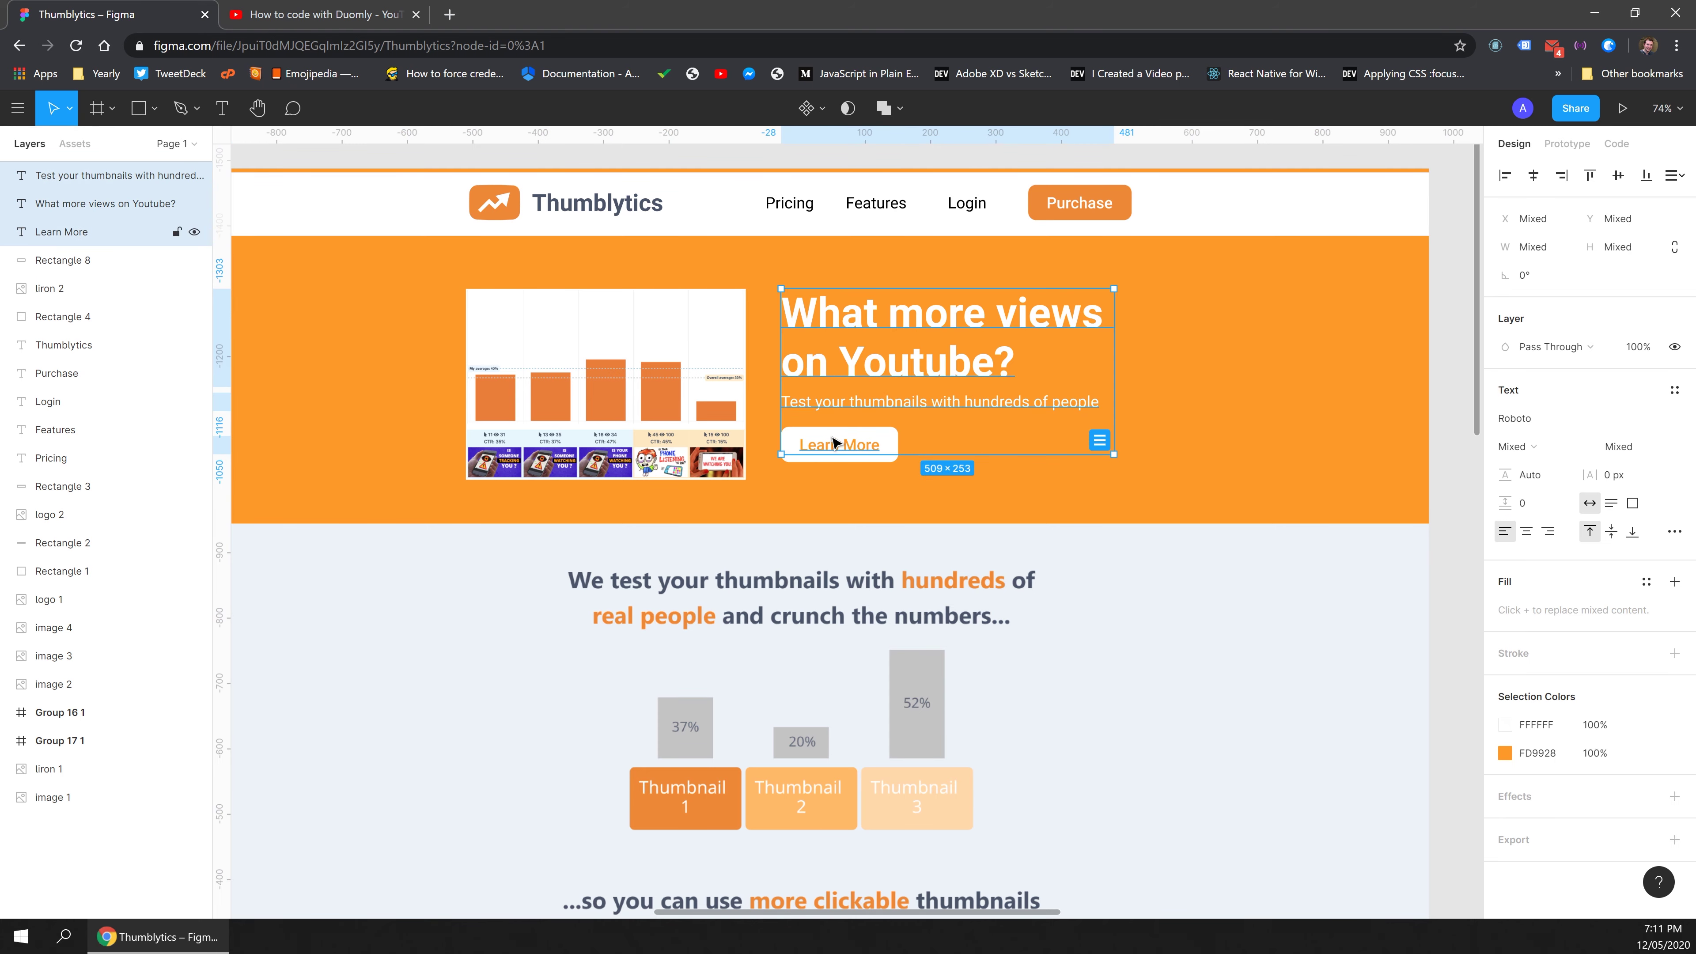
pyautogui.keyDown('shift'); pyautogui.click(813, 442); pyautogui.keyUp('shift')
pyautogui.keyDown('shift'); pyautogui.click(863, 458); pyautogui.keyUp('shift')
pyautogui.keyDown('shift'); pyautogui.click(861, 447); pyautogui.keyUp('shift')
pyautogui.moveTo(866, 401); pyautogui.dragTo(866, 407)
pyautogui.click(734, 543)
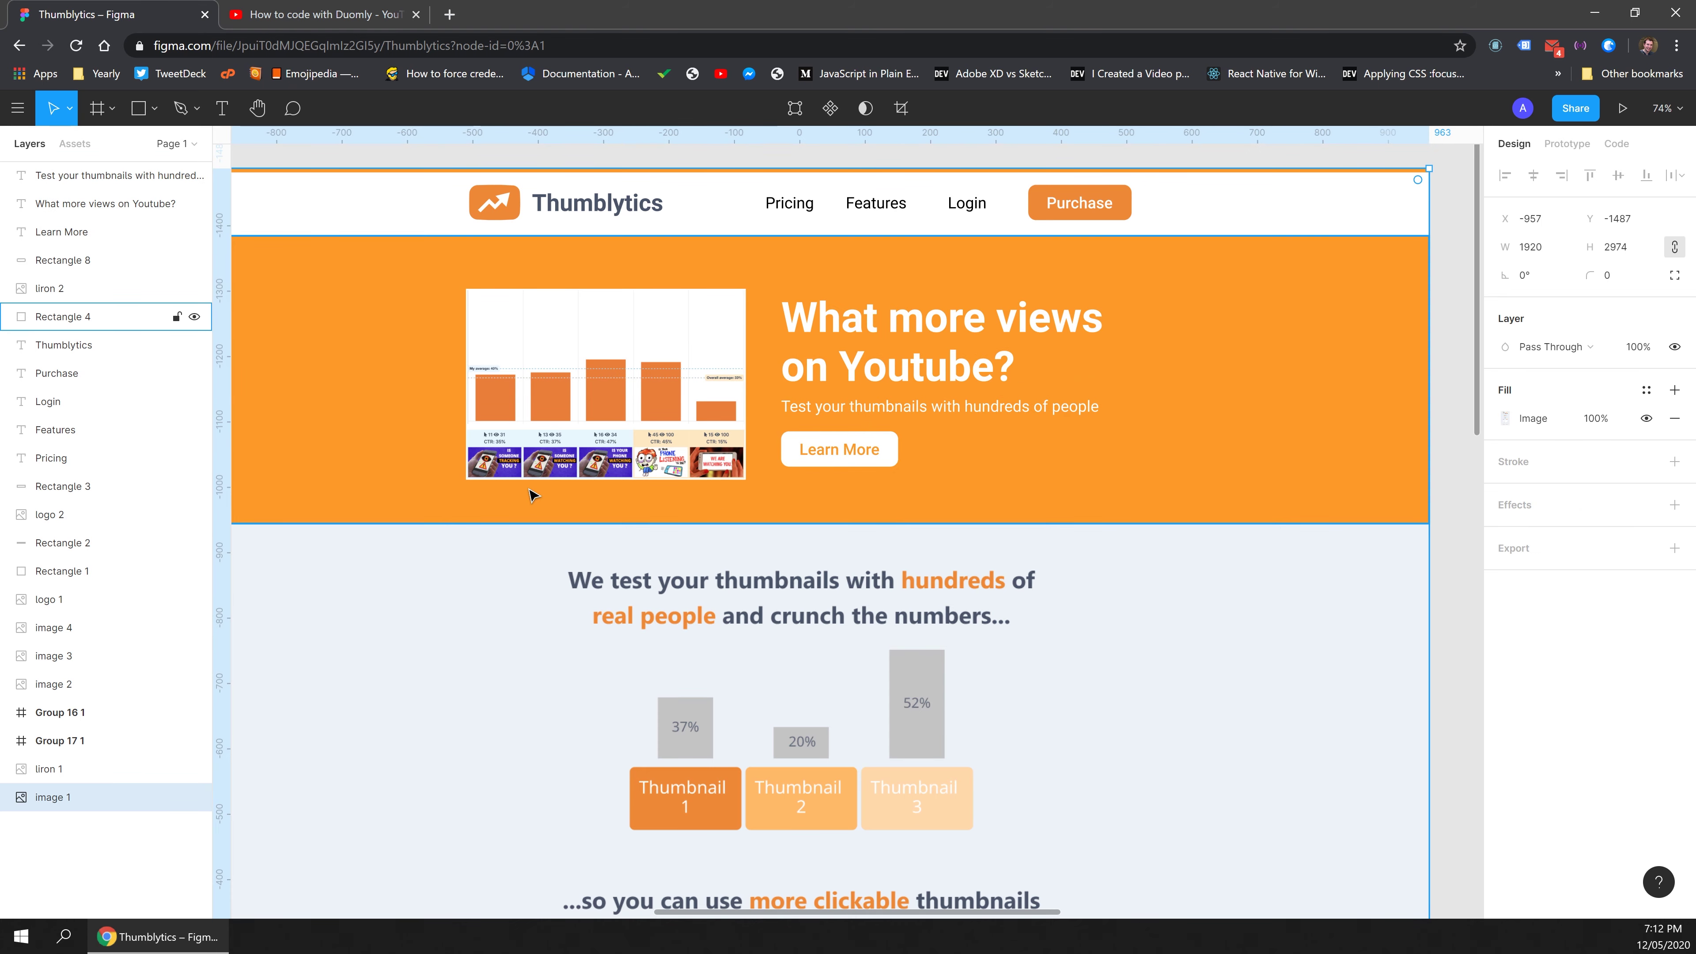
# Draw a rectangle of 62 × 97 over the chart's third bar and fill it with green 128300.
pyautogui.scroll(5, 520, 376)
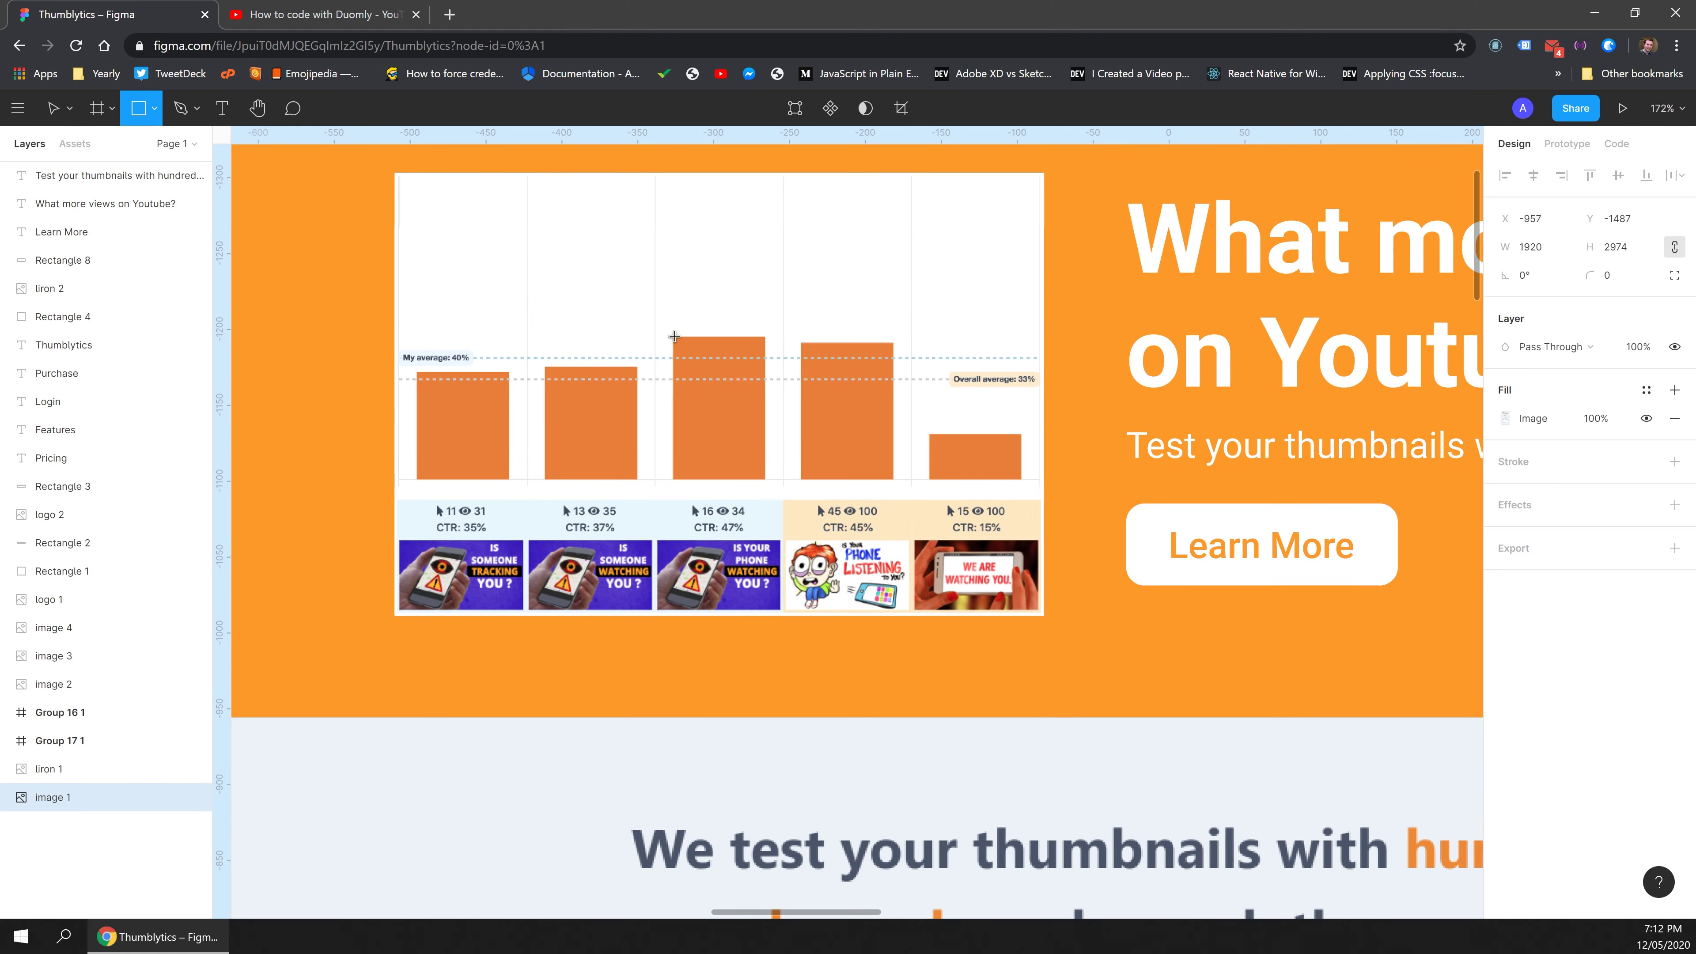
pyautogui.moveTo(672, 334); pyautogui.dragTo(768, 483)
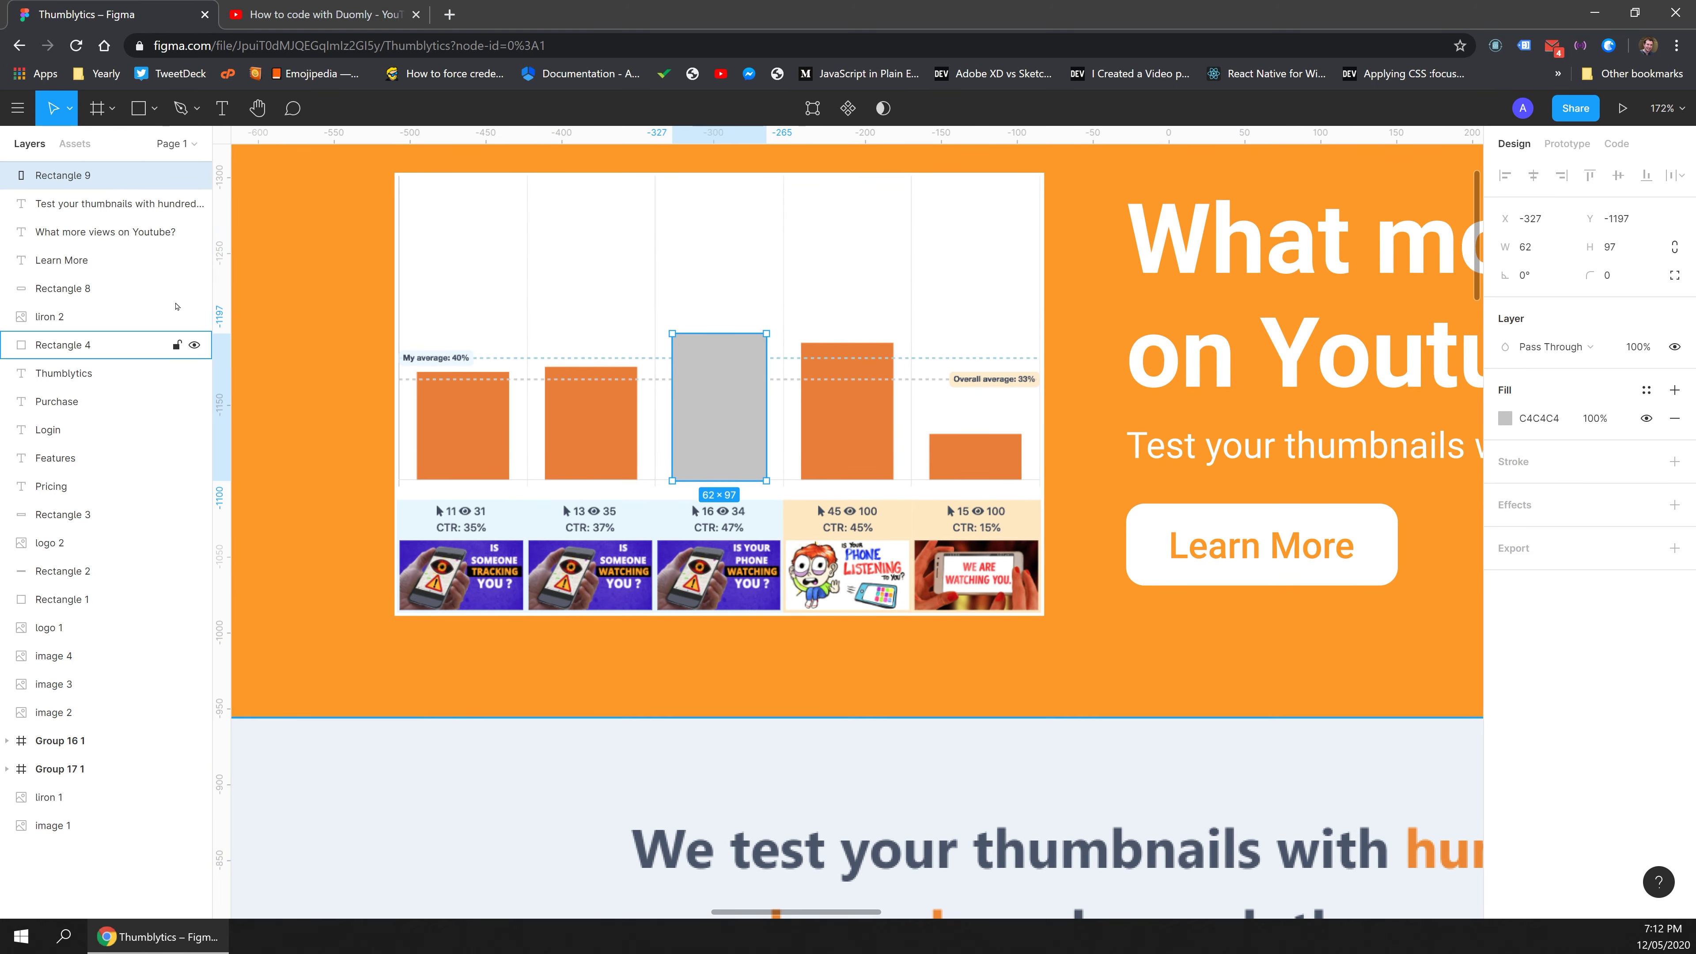
pyautogui.click(1506, 418)
pyautogui.click(1370, 674)
pyautogui.click(1454, 513)
pyautogui.moveTo(1460, 525); pyautogui.dragTo(1482, 543)
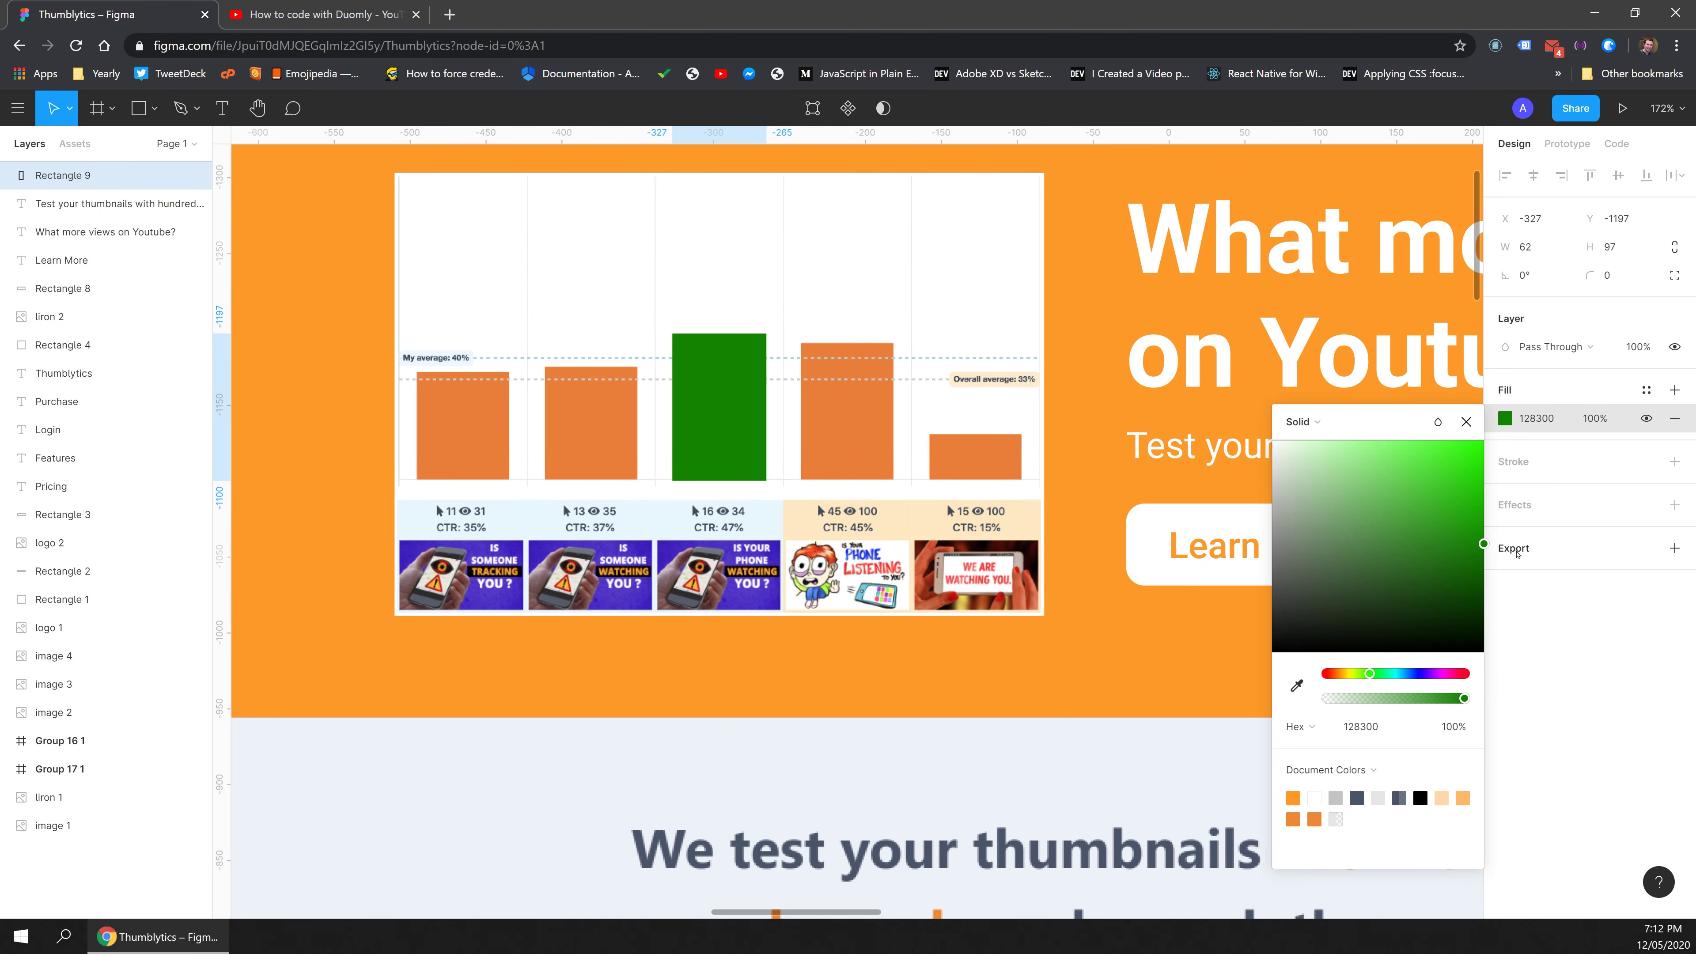
# Copy the green rectangle over the fifth bar, shorten it to 32 px high and fill it with dark red 830000.
pyautogui.click(724, 425)
pyautogui.keyDown('alt'); pyautogui.moveTo(723, 424); pyautogui.dragTo(984, 417); pyautogui.keyUp('alt')
pyautogui.moveTo(966, 333); pyautogui.dragTo(966, 440)
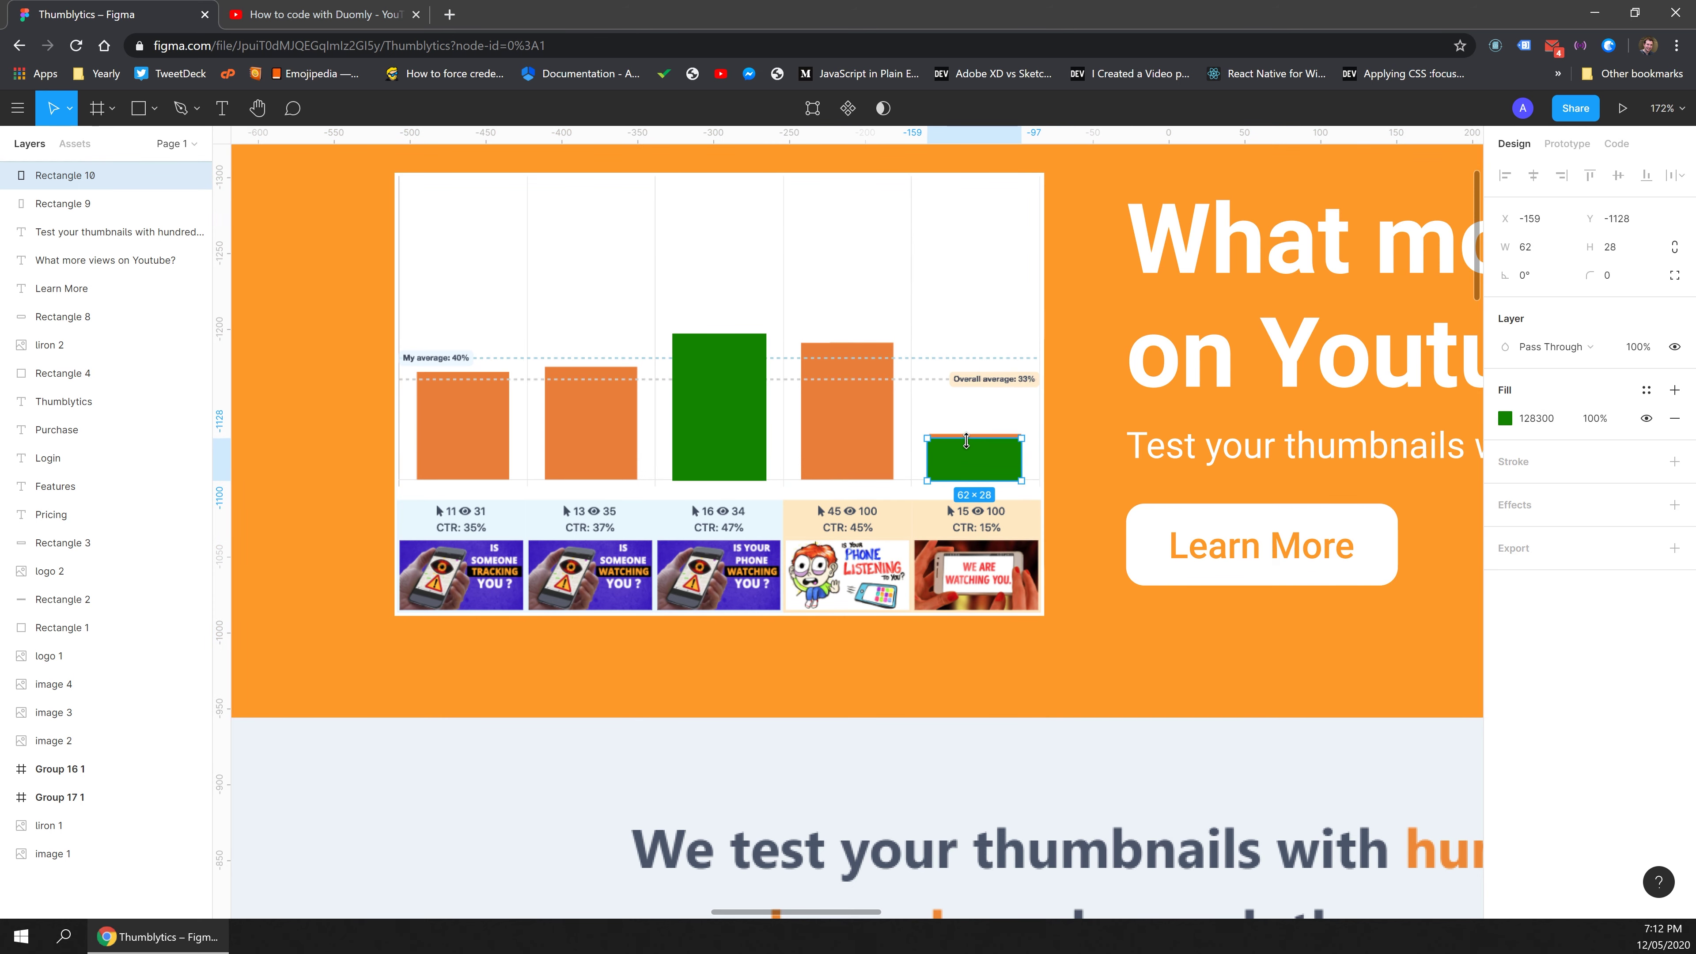
pyautogui.click(1505, 419)
pyautogui.click(1314, 673)
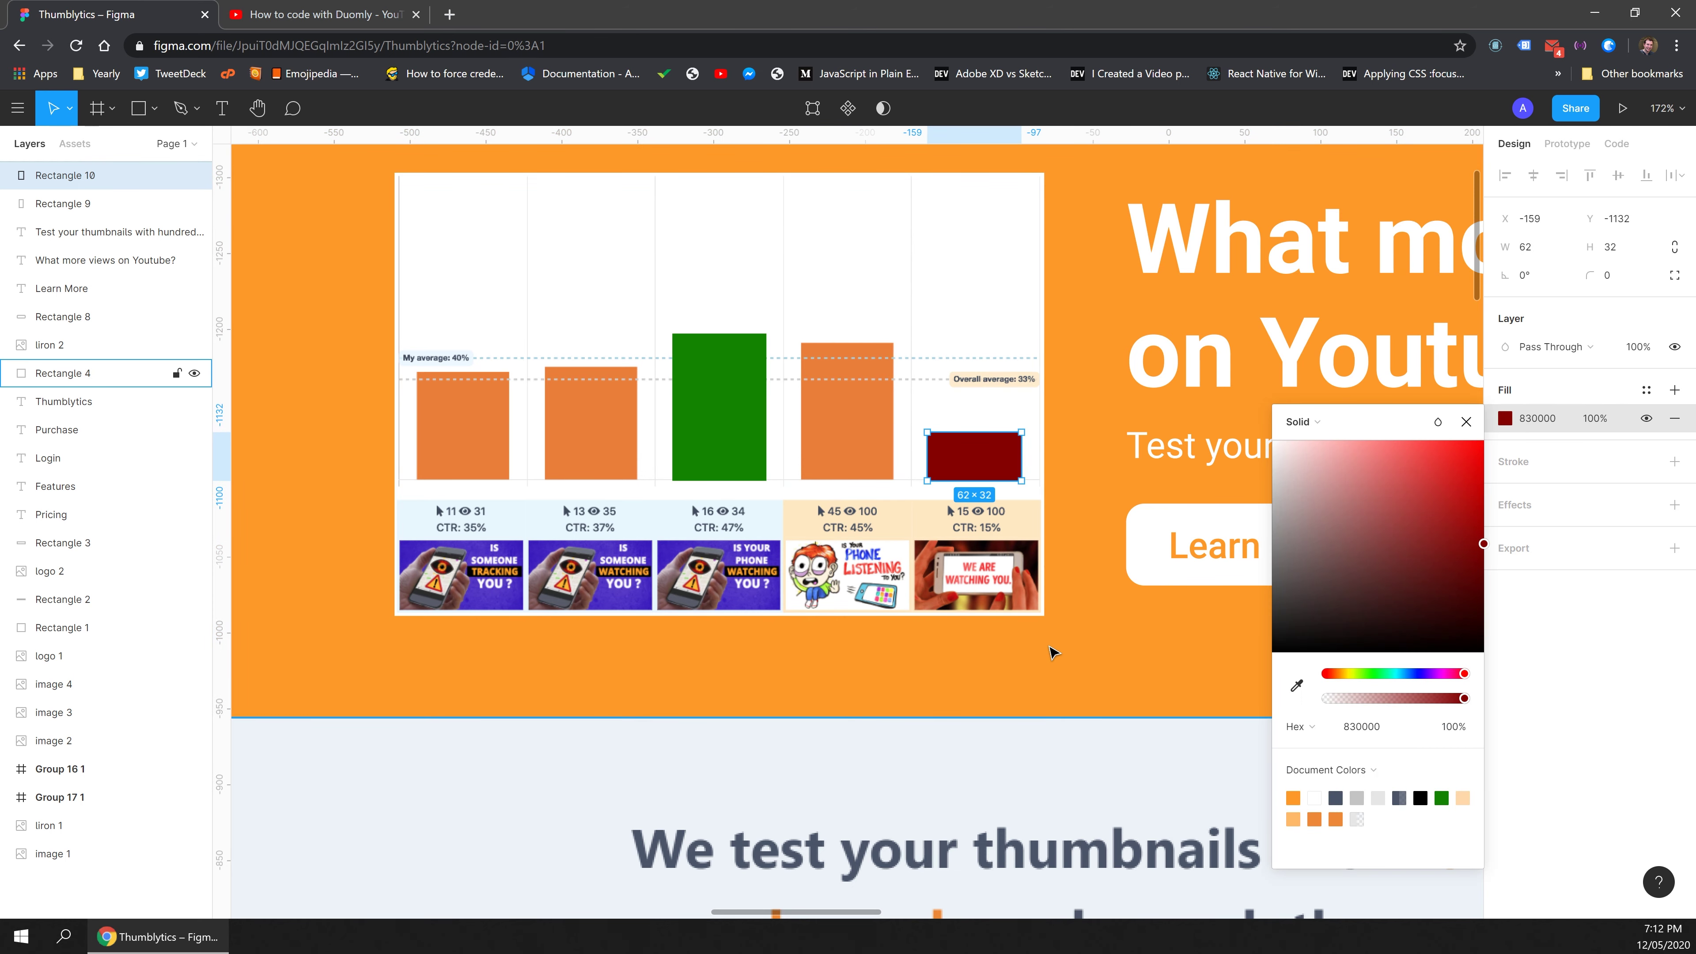
# Move the dark red rectangle onto the first bar, stretch it to 72 px high and fill it with olive 7B8600.
pyautogui.click(992, 475)
pyautogui.keyDown('alt'); pyautogui.moveTo(991, 474); pyautogui.dragTo(480, 408); pyautogui.keyUp('alt')
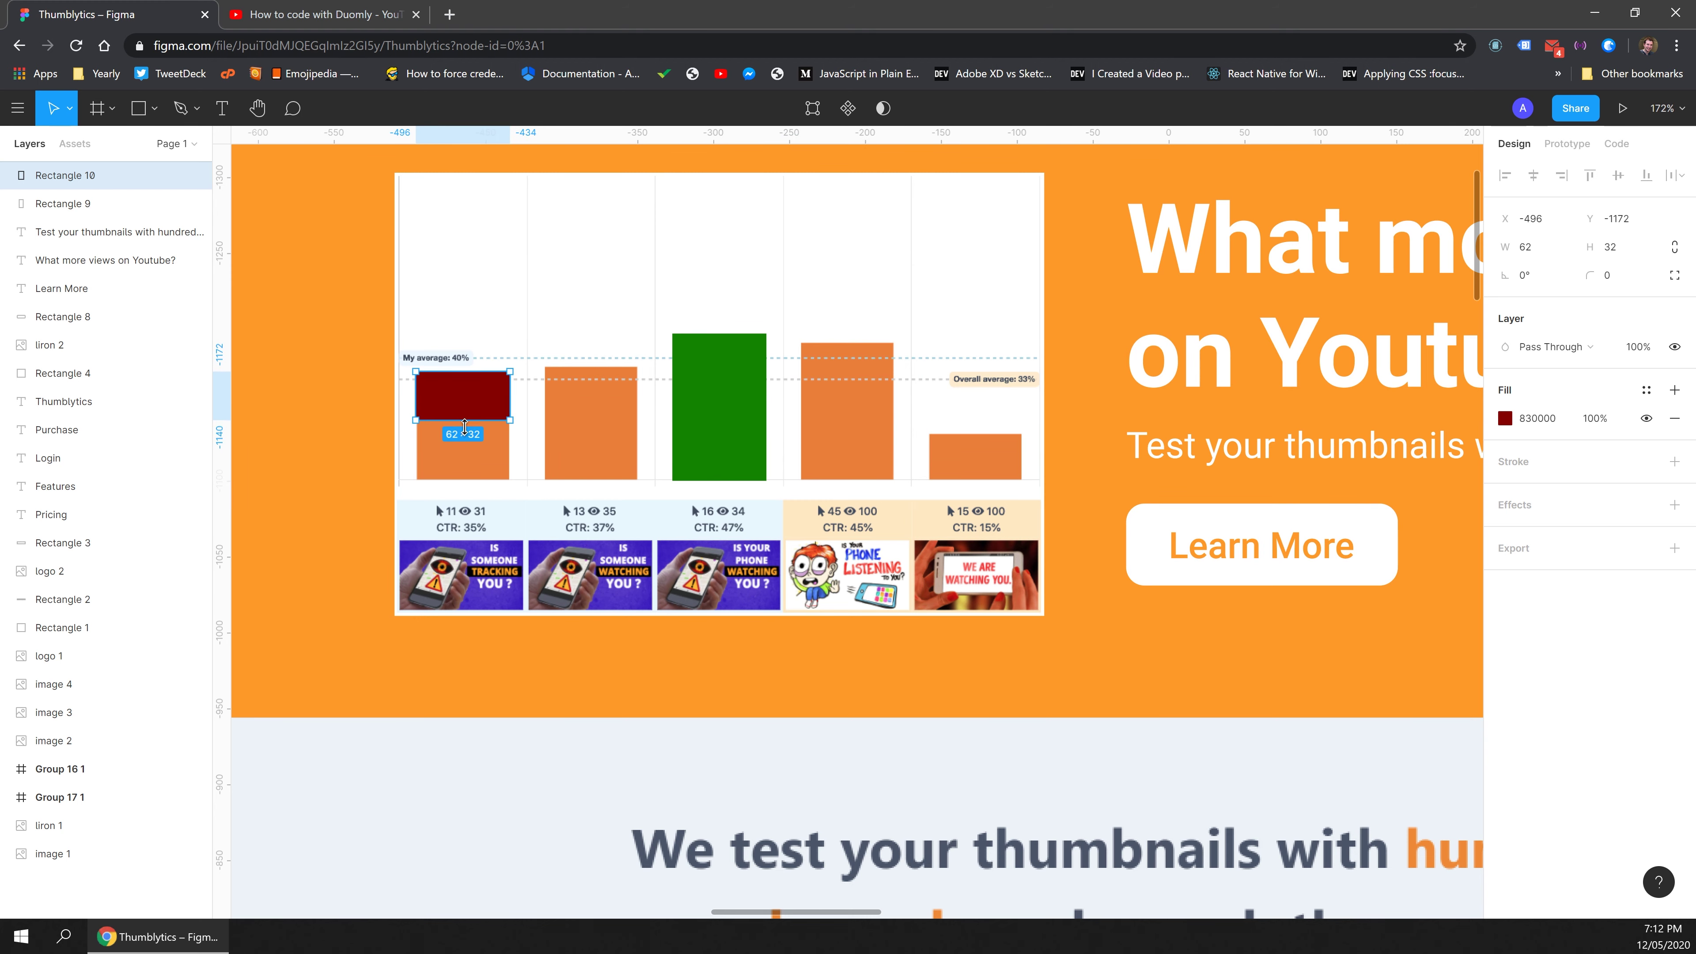
pyautogui.click(1505, 419)
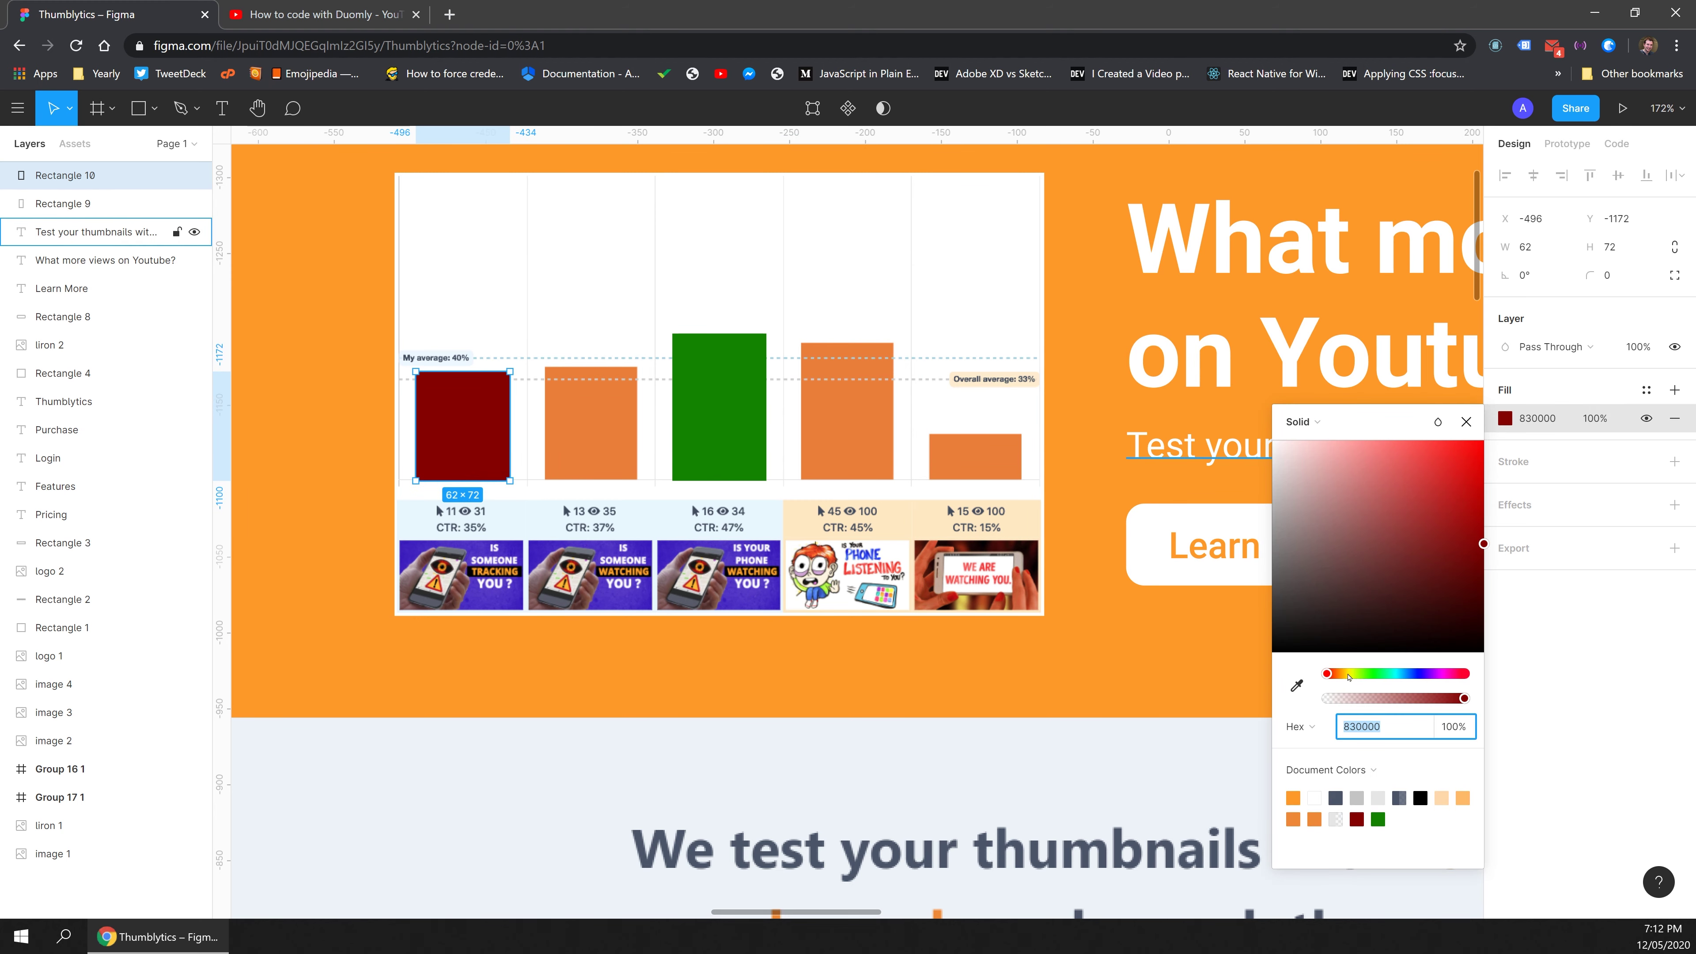
pyautogui.moveTo(1350, 677); pyautogui.dragTo(1353, 675)
pyautogui.moveTo(1469, 543); pyautogui.dragTo(1514, 543)
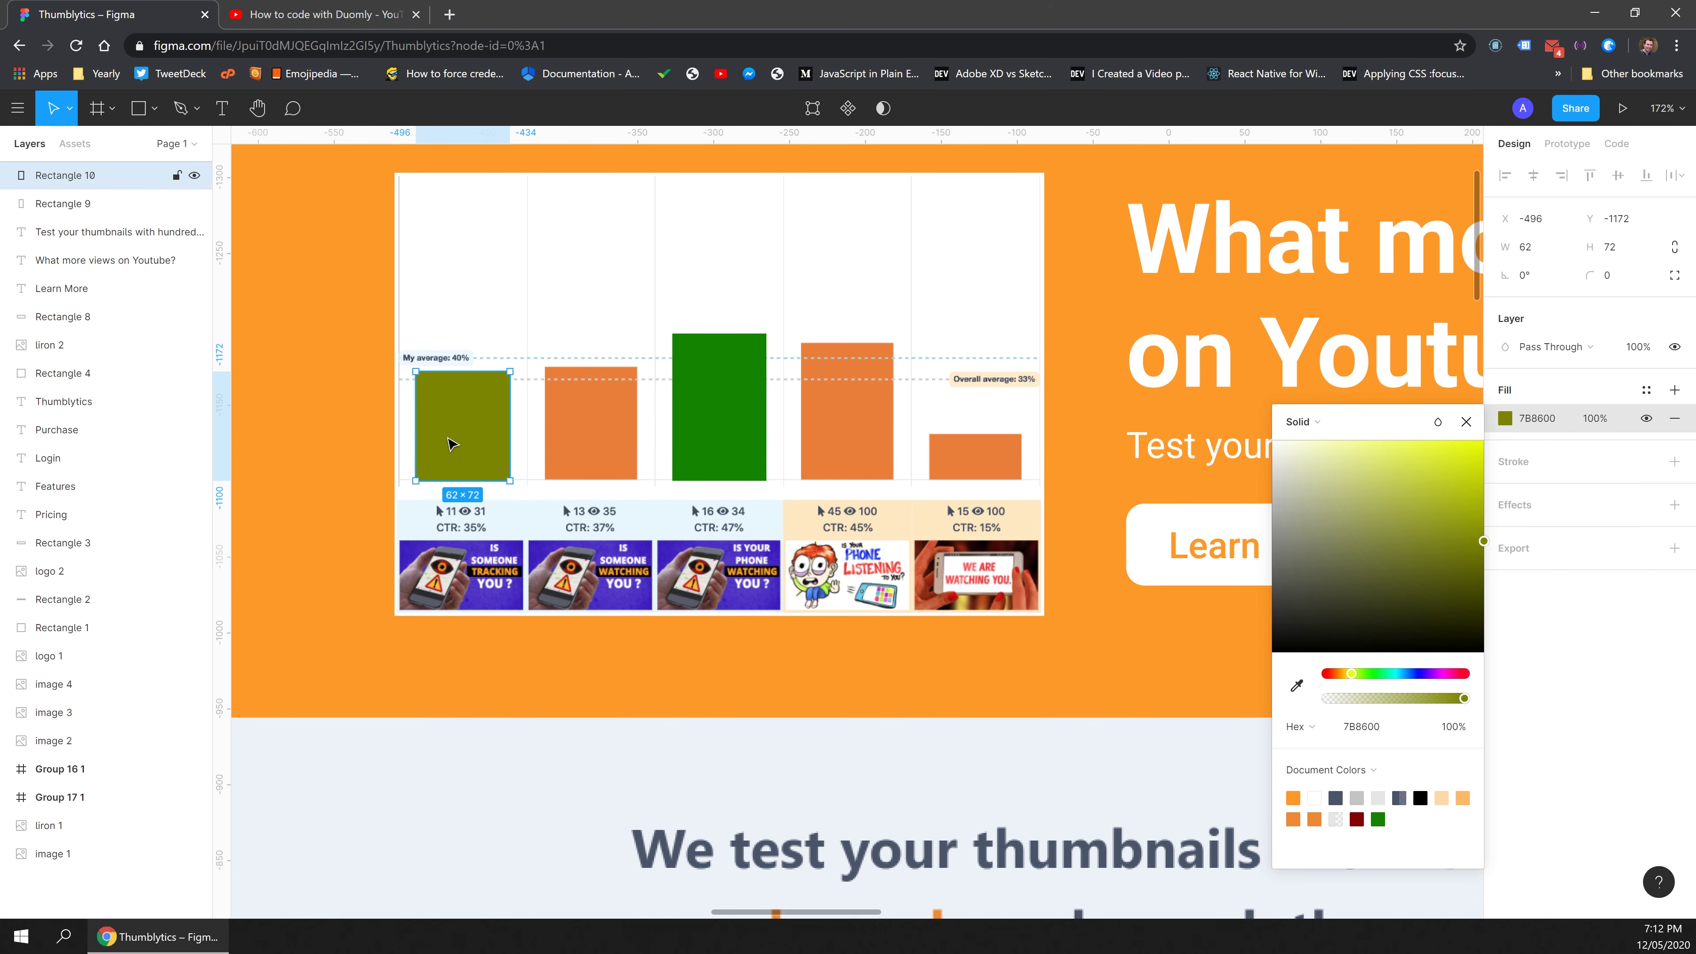
# Move the olive rectangle onto the fourth bar, matching its height, and copy it over the fifth bar at 30 px high.
pyautogui.moveTo(446, 443); pyautogui.dragTo(854, 478)
pyautogui.keyDown('alt'); pyautogui.moveTo(854, 421); pyautogui.dragTo(980, 441); pyautogui.keyUp('alt')
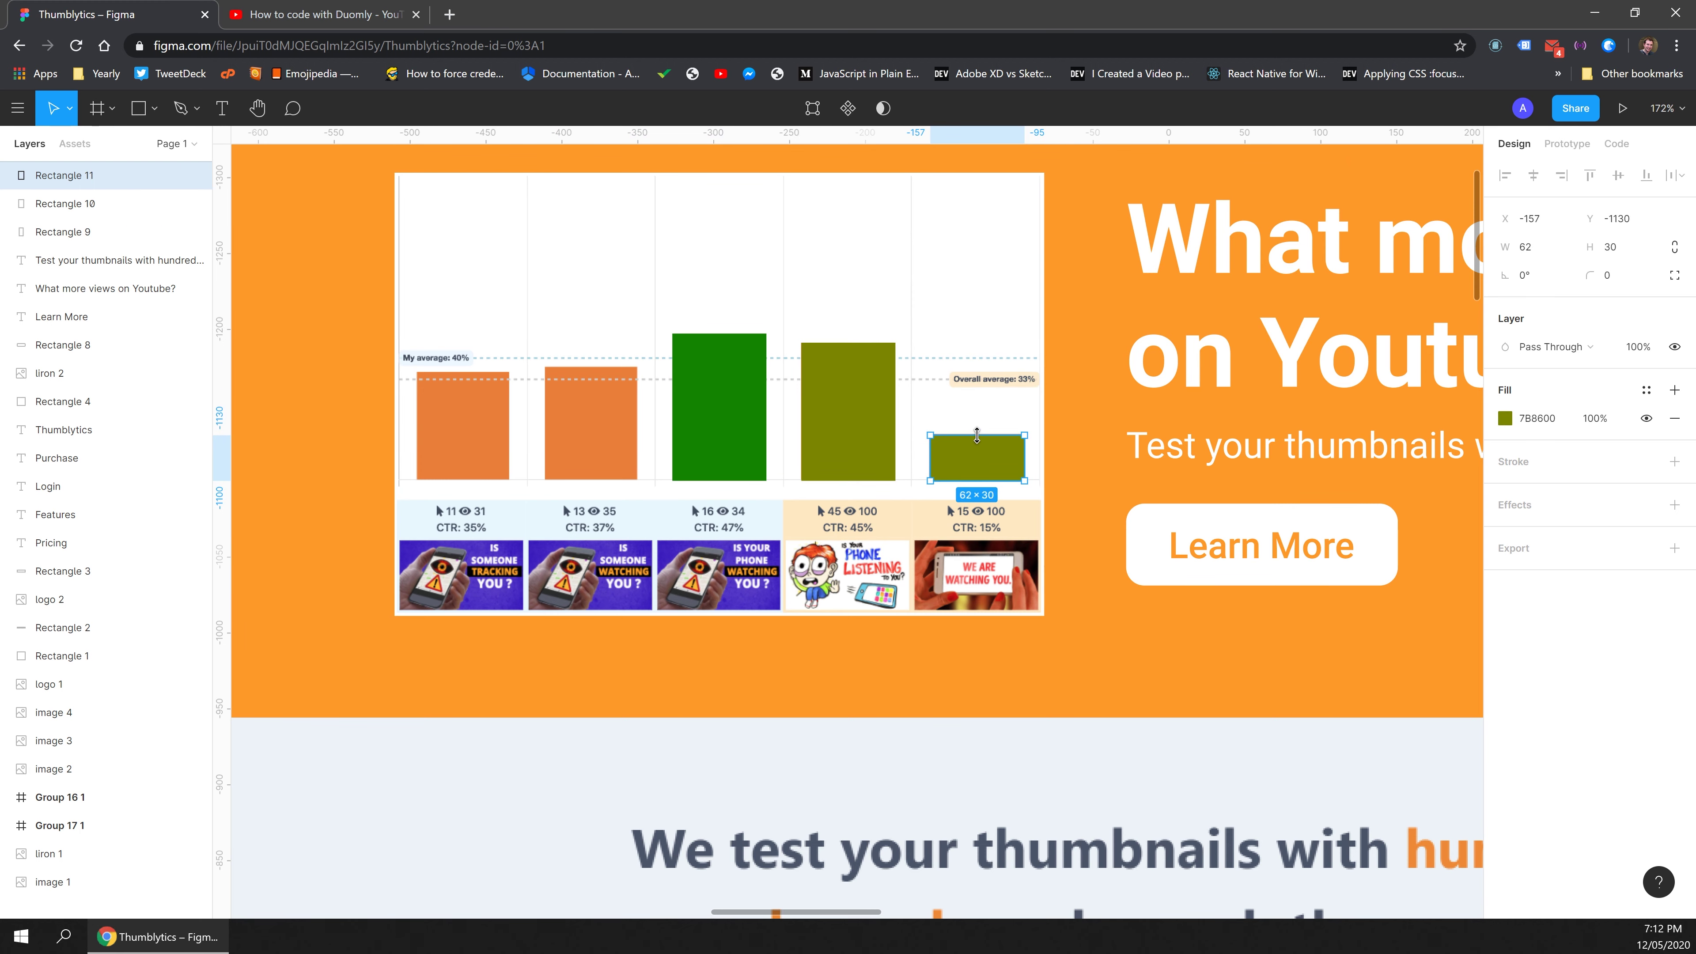
# Fill the rectangle over the chart's fifth bar with dark red.
pyautogui.click(1505, 419)
pyautogui.moveTo(1351, 674); pyautogui.dragTo(1325, 675)
pyautogui.click(1104, 462)
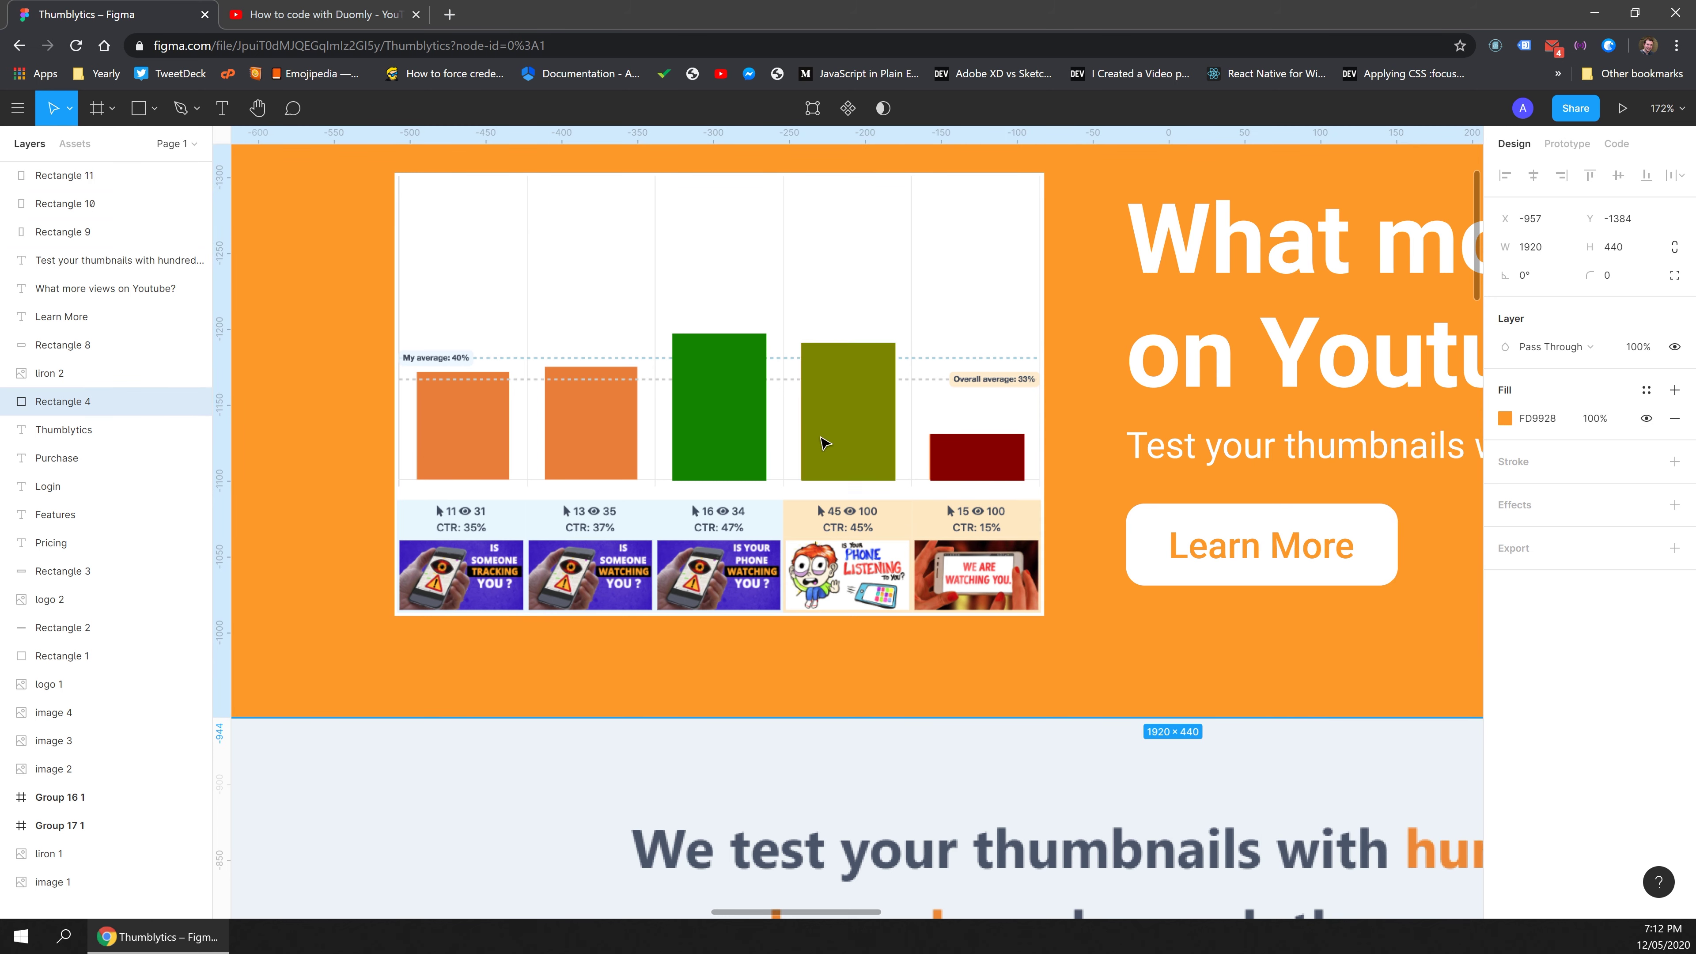
# Fill the rectangle over the chart's fourth bar with mustard yellow.
pyautogui.click(822, 439)
pyautogui.click(1505, 420)
pyautogui.moveTo(1477, 462); pyautogui.dragTo(1425, 490)
pyautogui.click(1102, 660)
pyautogui.scroll(-10, 1101, 659)
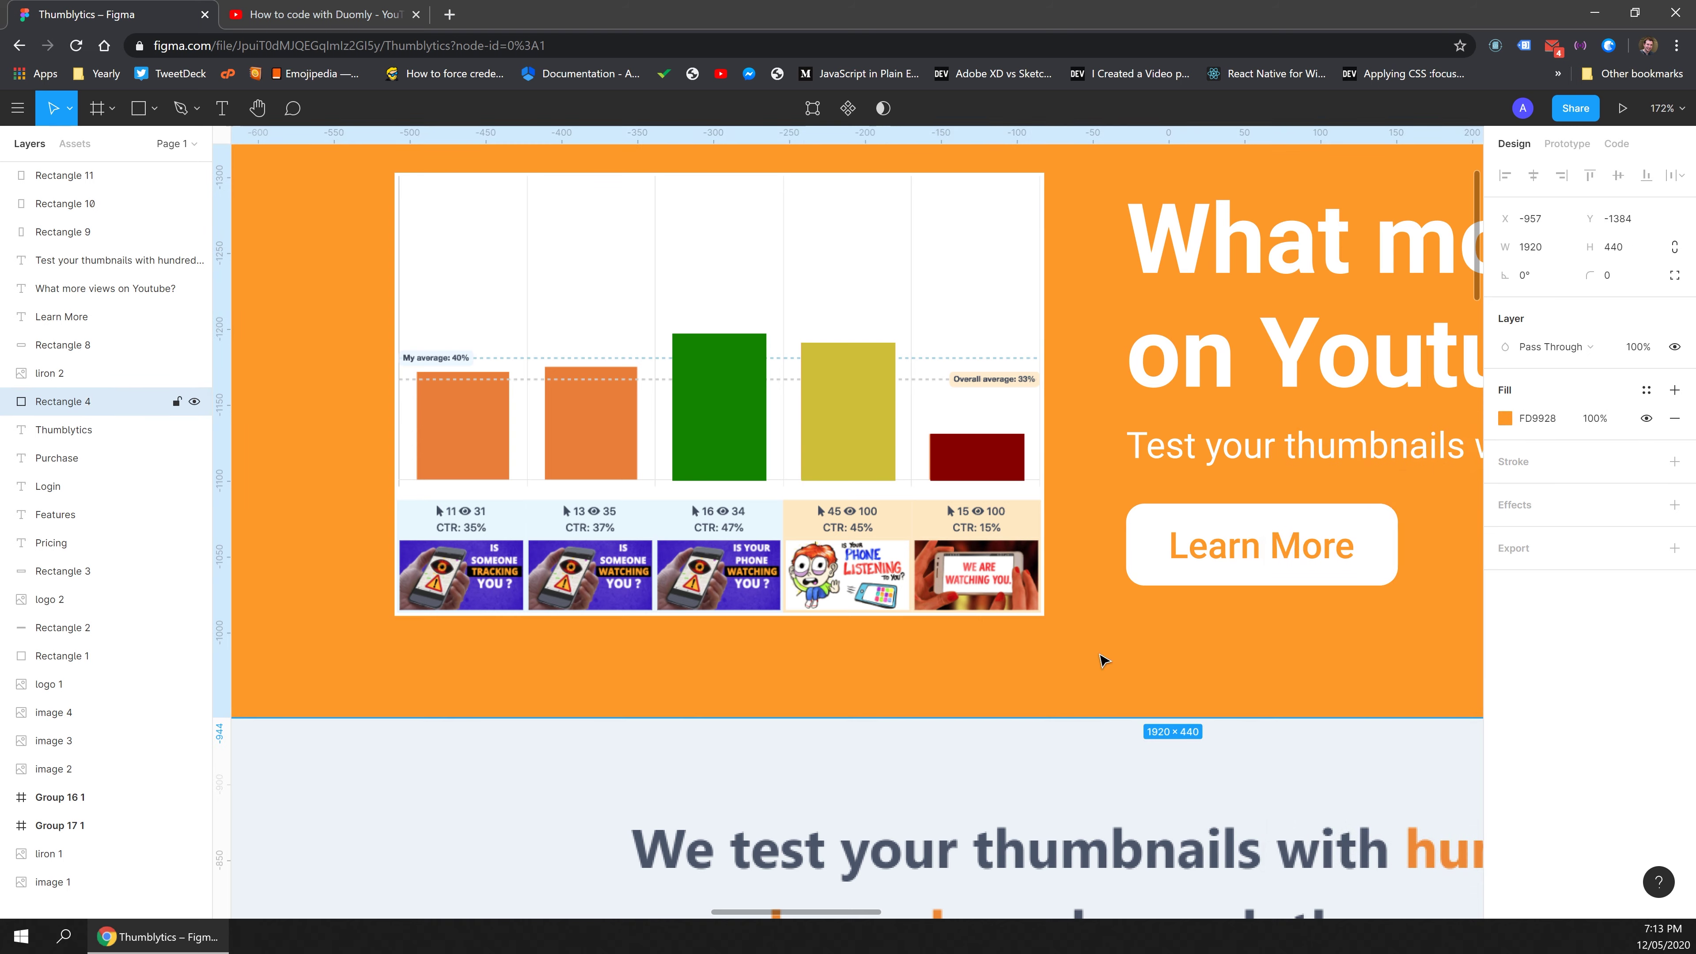
pyautogui.scroll(2, 801, 702)
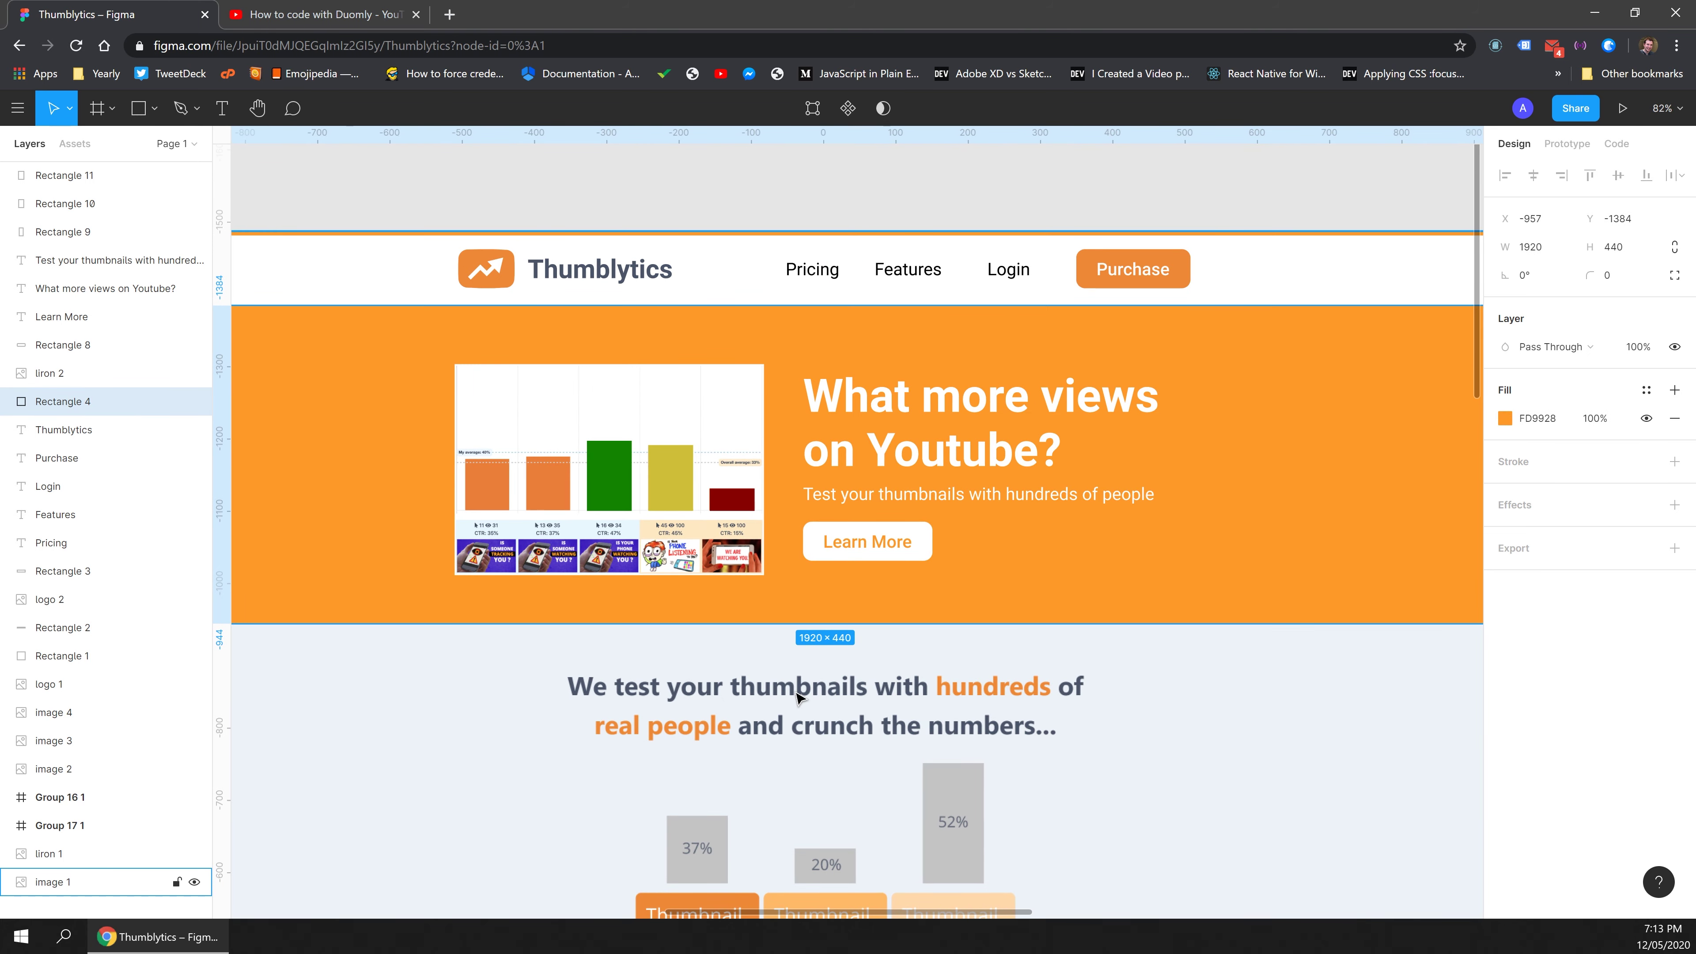
pyautogui.click(798, 697)
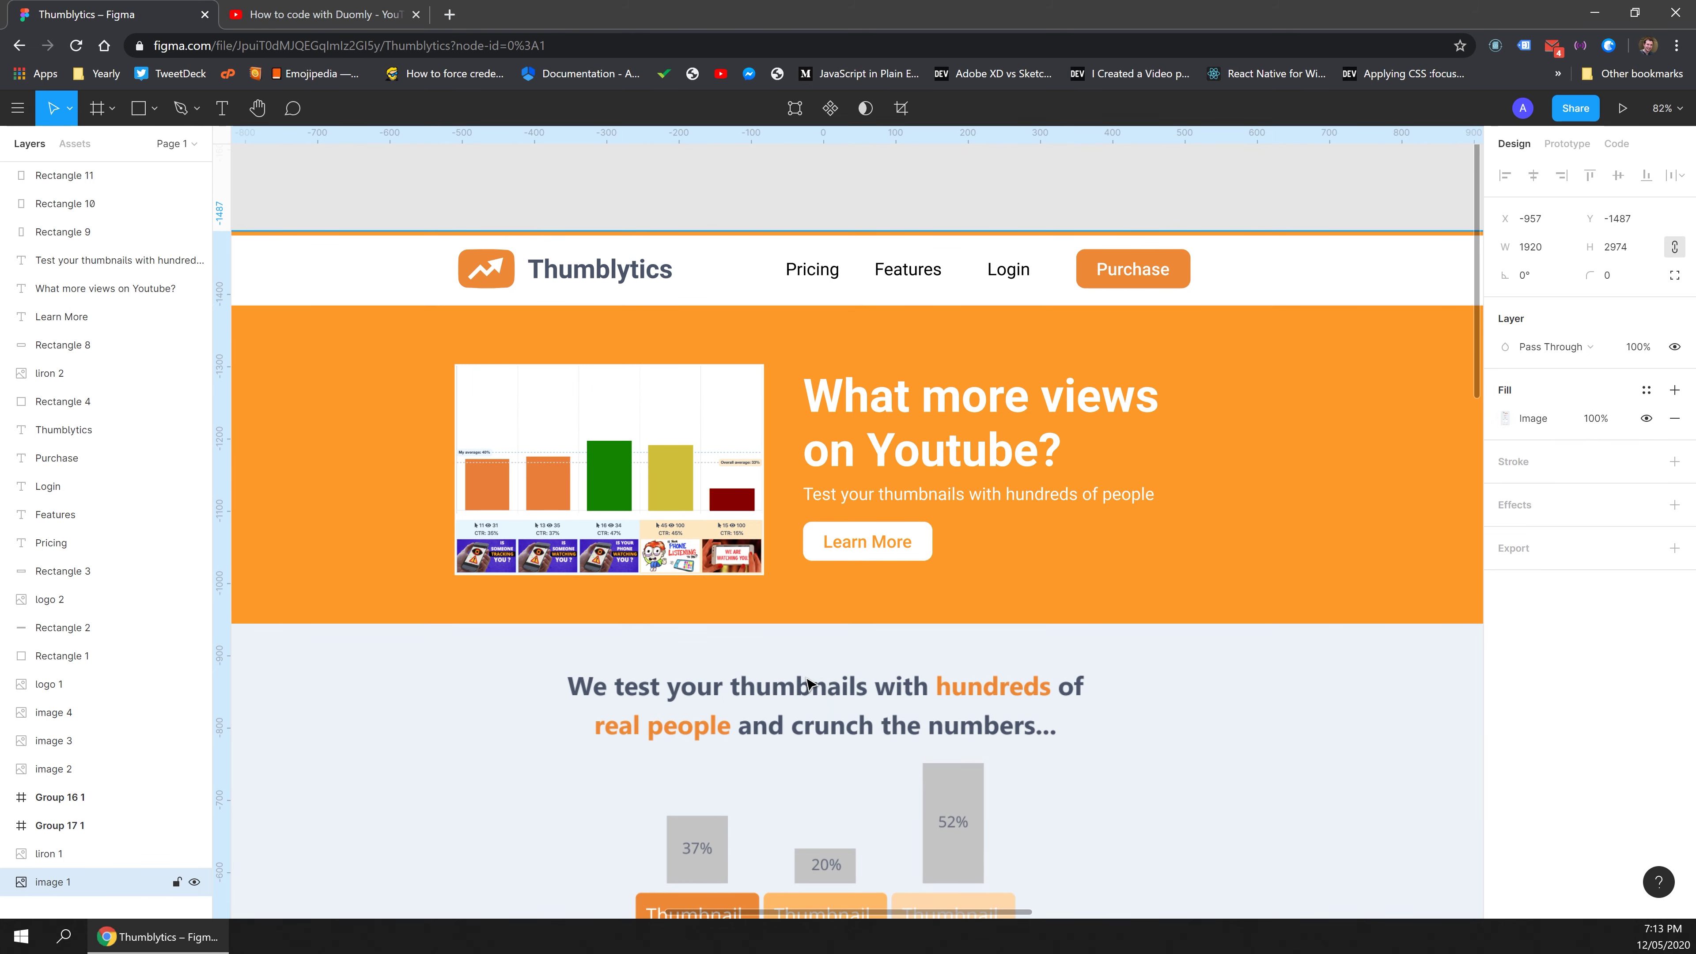
# Draw a thin rectangle about 330 px wide beneath "more views" in the hero headline.
pyautogui.click(974, 401)
pyautogui.click(692, 204)
pyautogui.click(139, 109)
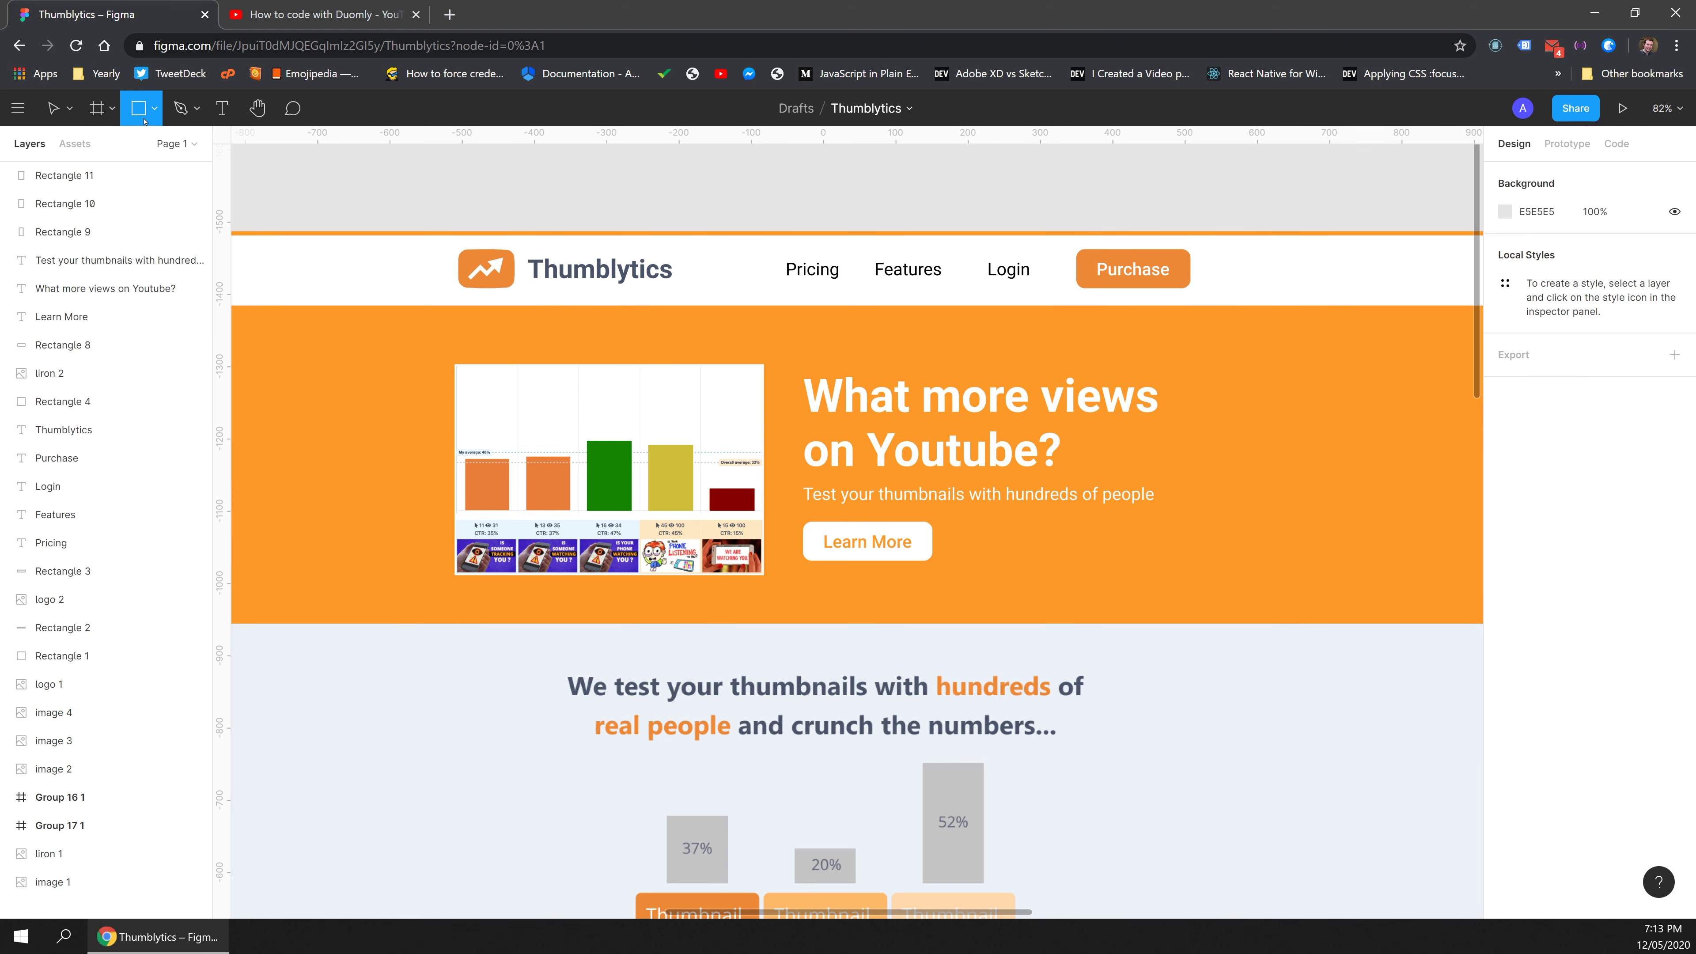
pyautogui.moveTo(925, 412); pyautogui.dragTo(1162, 422)
pyautogui.press('Return')
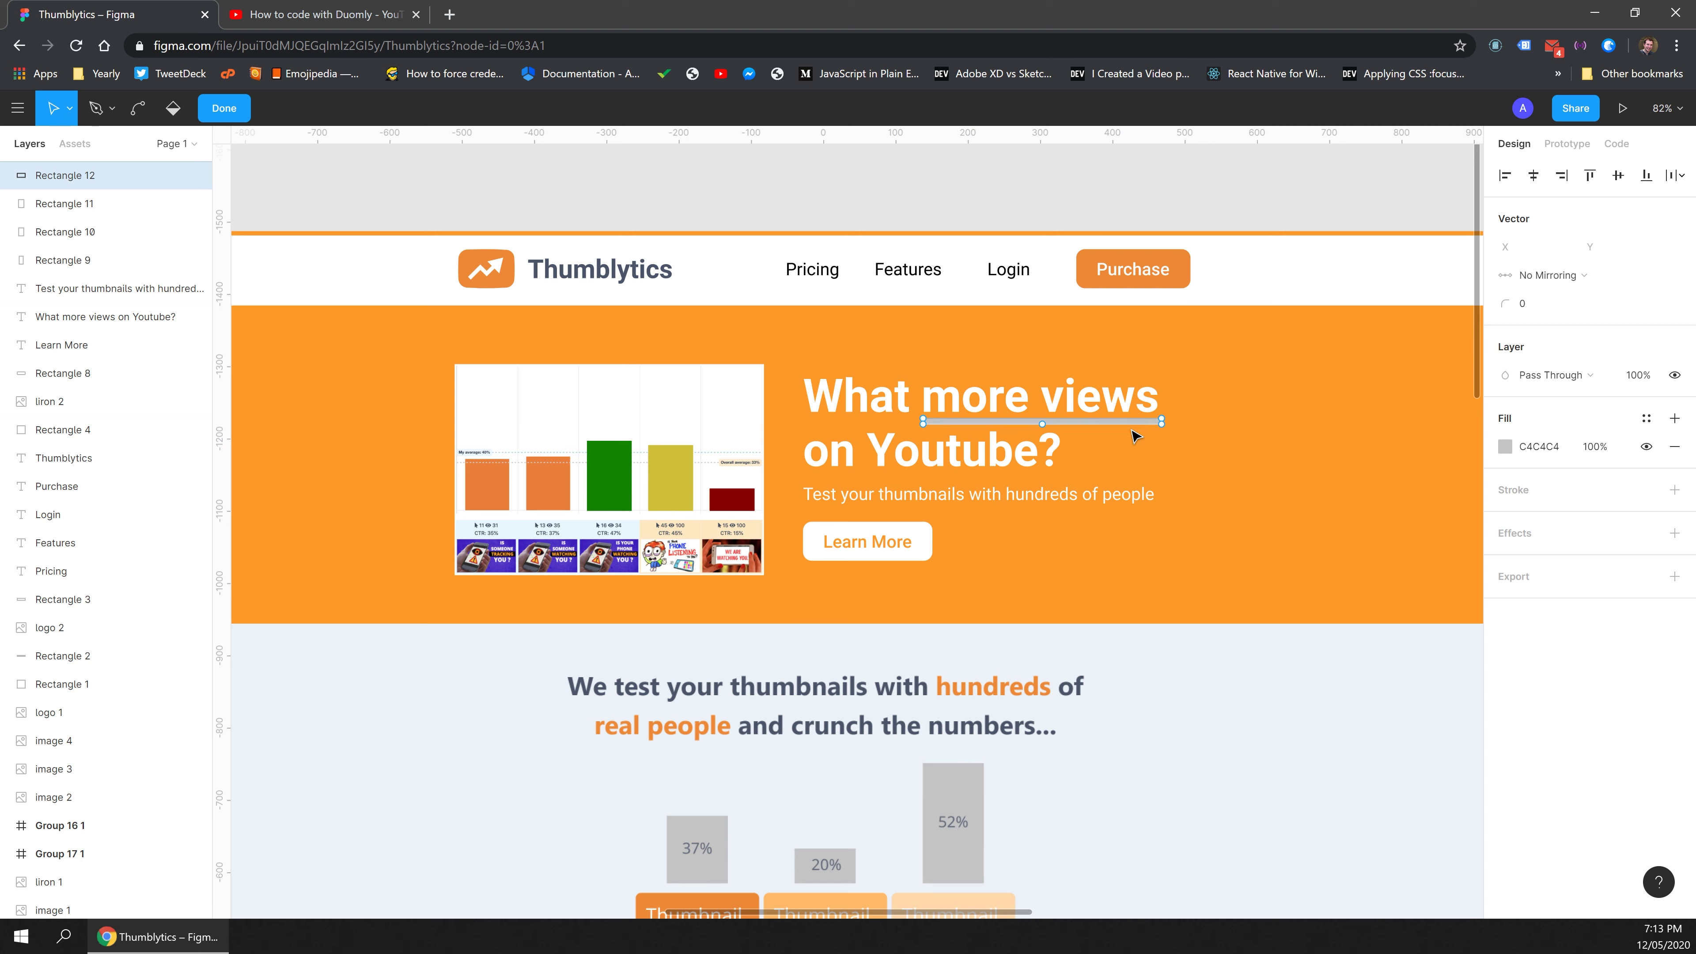
pyautogui.click(494, 182)
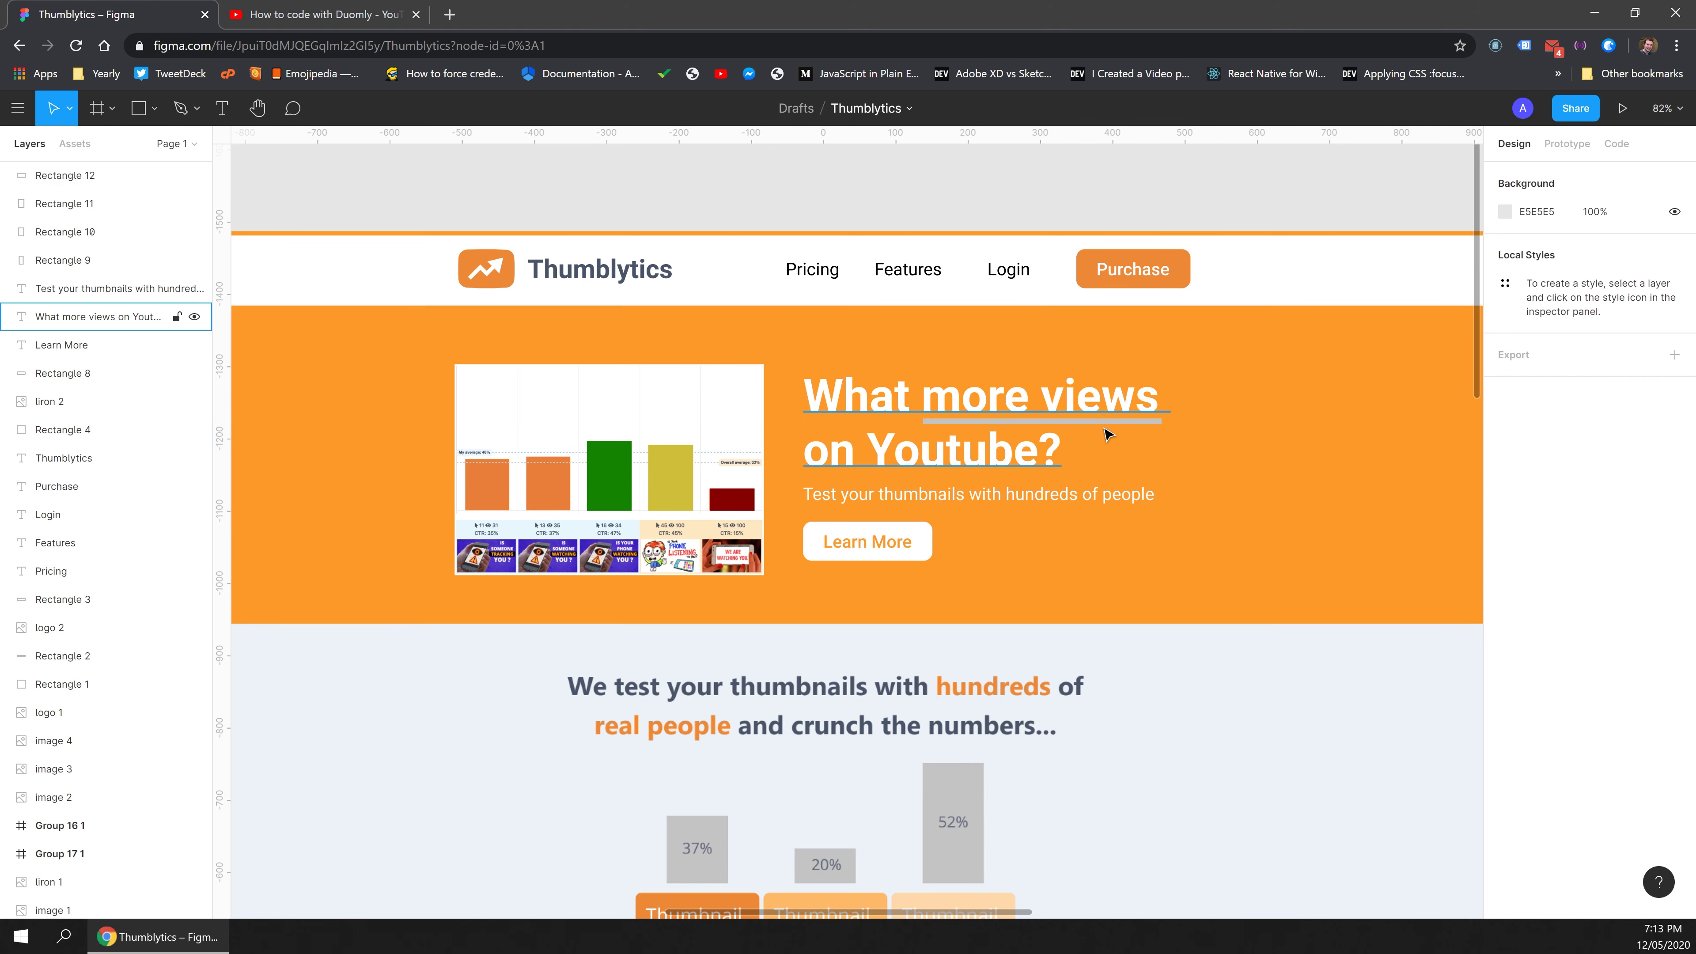
# Set the headline underline's height to 4 px and fill it with white FFFFFF.
pyautogui.click(1107, 422)
pyautogui.write('4')
pyautogui.click(1506, 418)
pyautogui.write('ffffff')
pyautogui.press('Return')
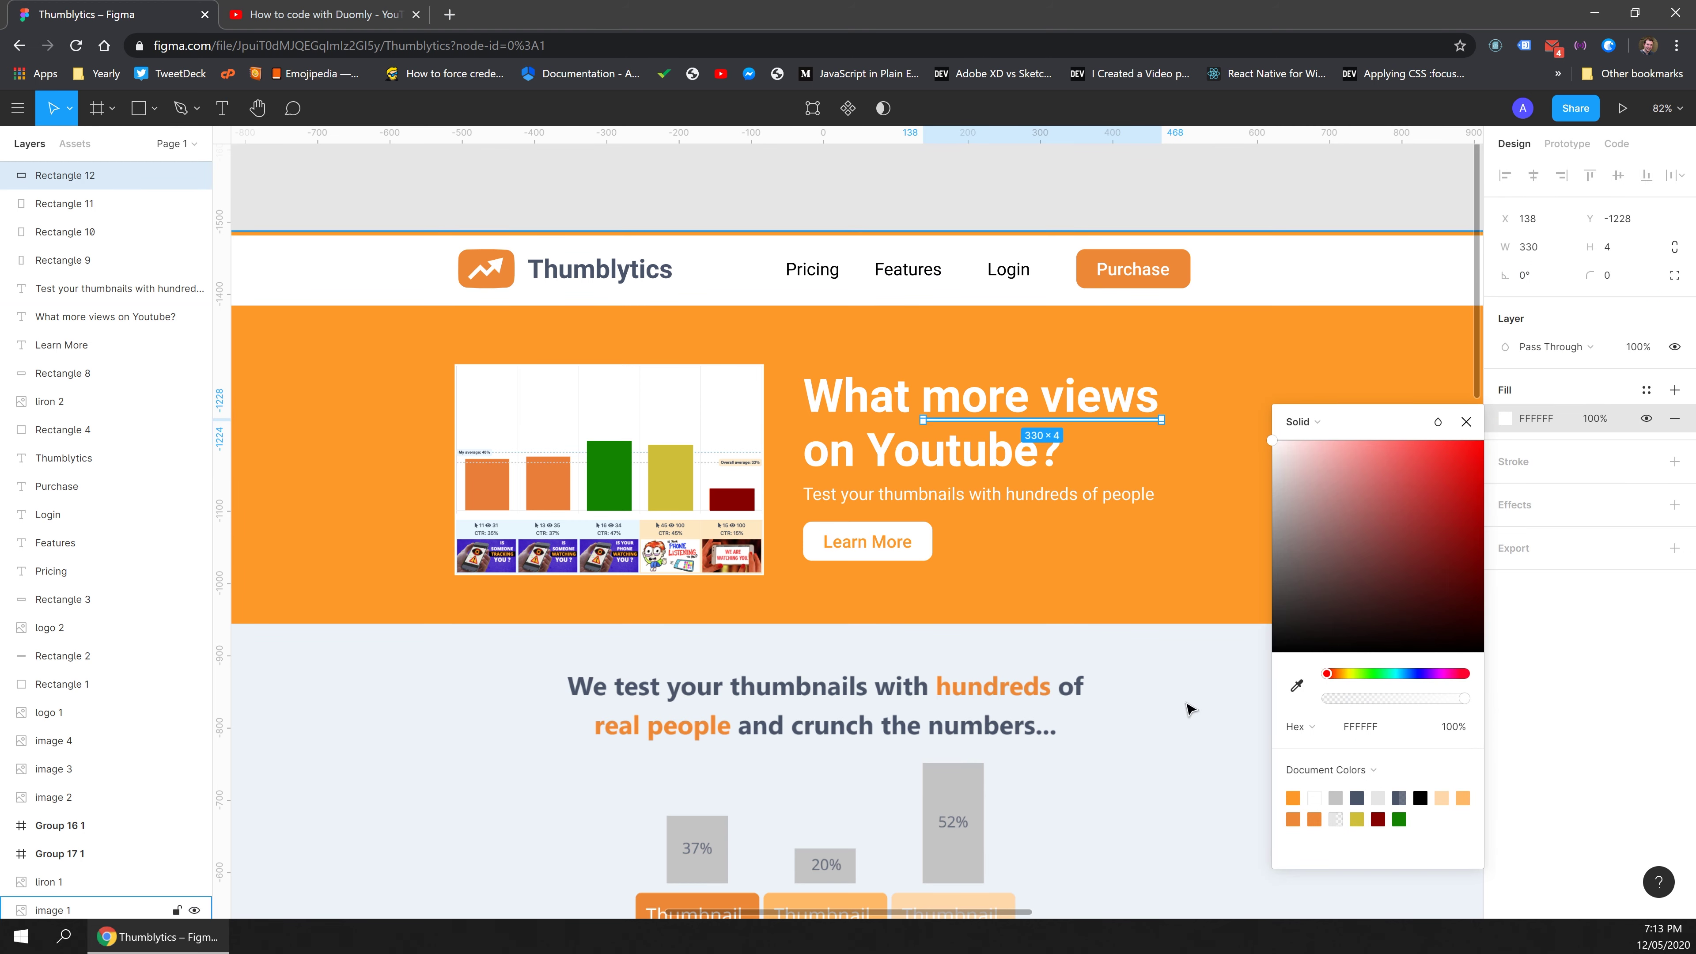
pyautogui.click(1186, 708)
# Nudge the white underline up slightly, closer to the words "more views".
pyautogui.click(1102, 419)
pyautogui.press('Up')
pyautogui.click(1216, 723)
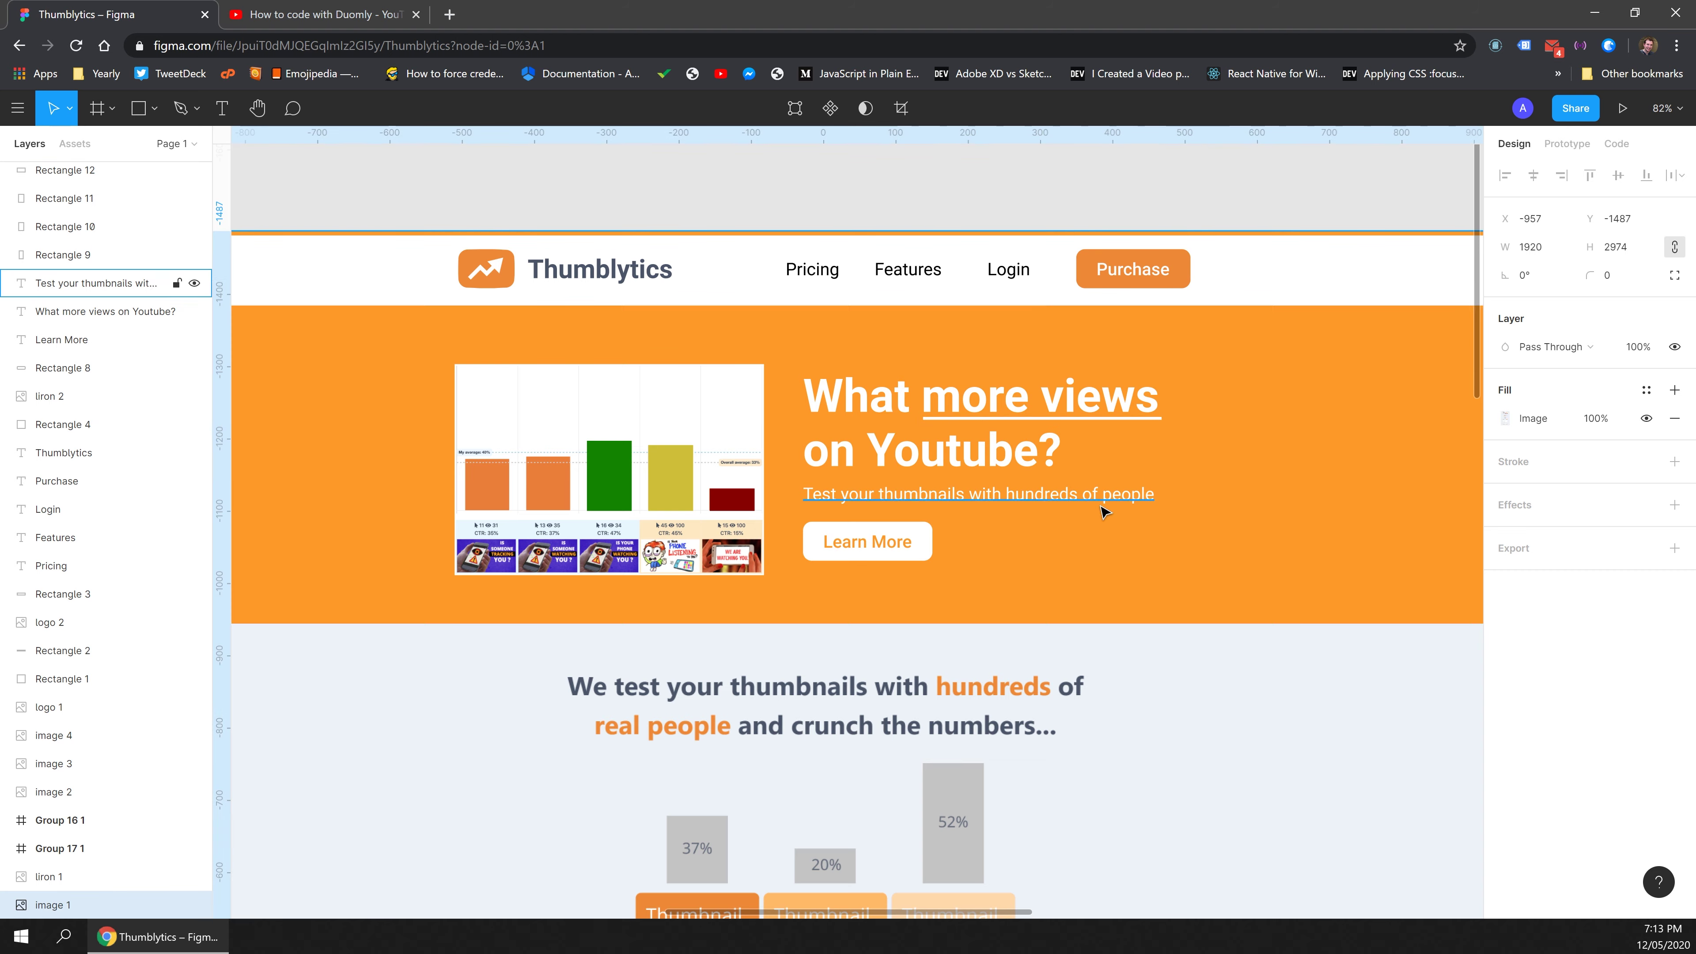
# Draw a full-width rectangle of 1920 × 513 directly below the orange hero, covering the old thumbnail section.
pyautogui.scroll(-2, 872, 535)
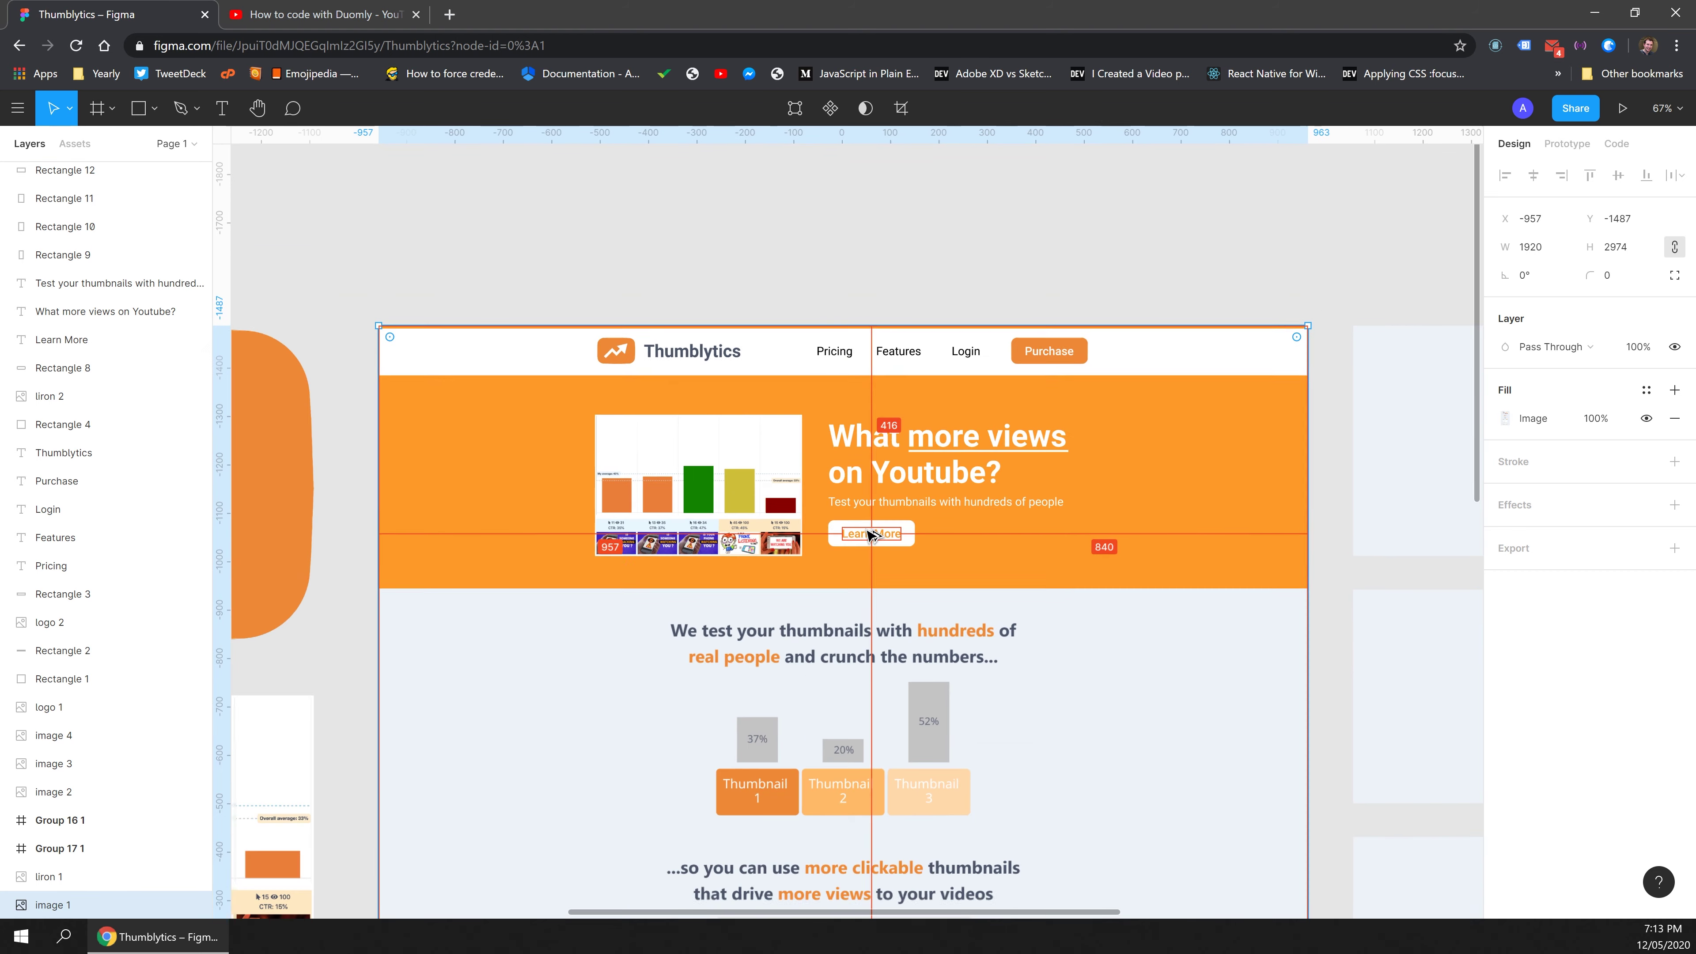
pyautogui.scroll(-1, 837, 635)
pyautogui.scroll(-2, 810, 678)
pyautogui.scroll(1, 892, 718)
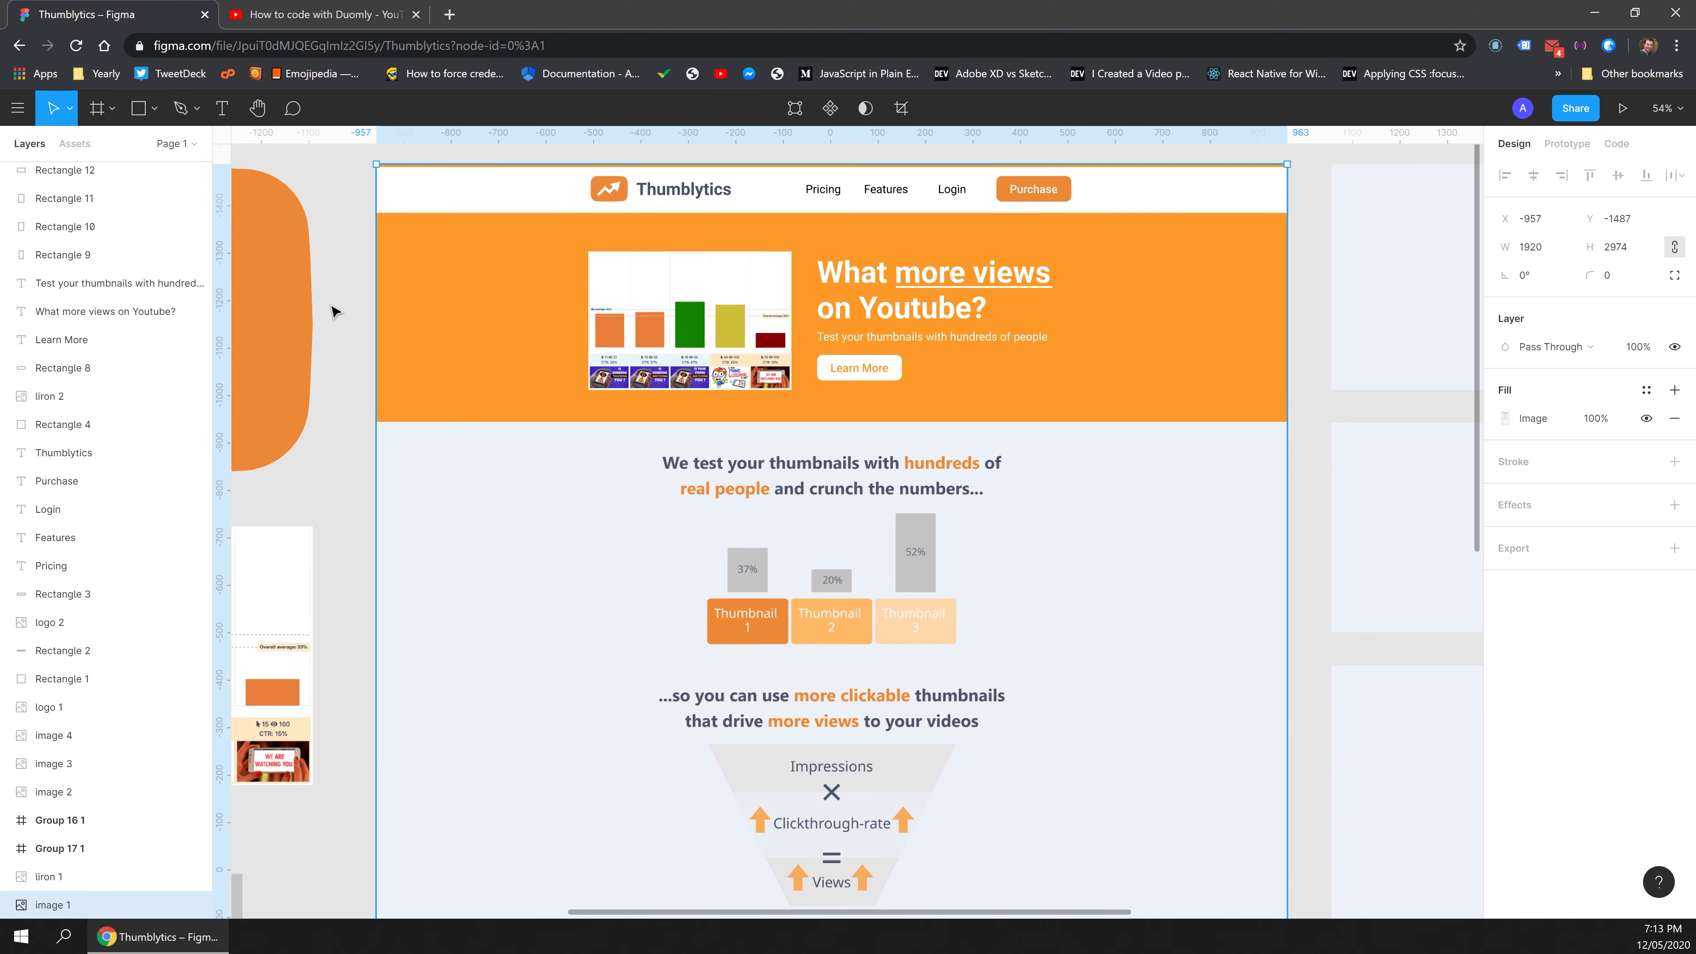
pyautogui.press('r')
pyautogui.moveTo(382, 426)
pyautogui.mouseDown()
pyautogui.moveTo(1288, 637)
pyautogui.moveTo(1288, 665)
pyautogui.mouseUp()
# Fill the new section rectangle with the pale orange tint FFF3E5.
pyautogui.click(1506, 418)
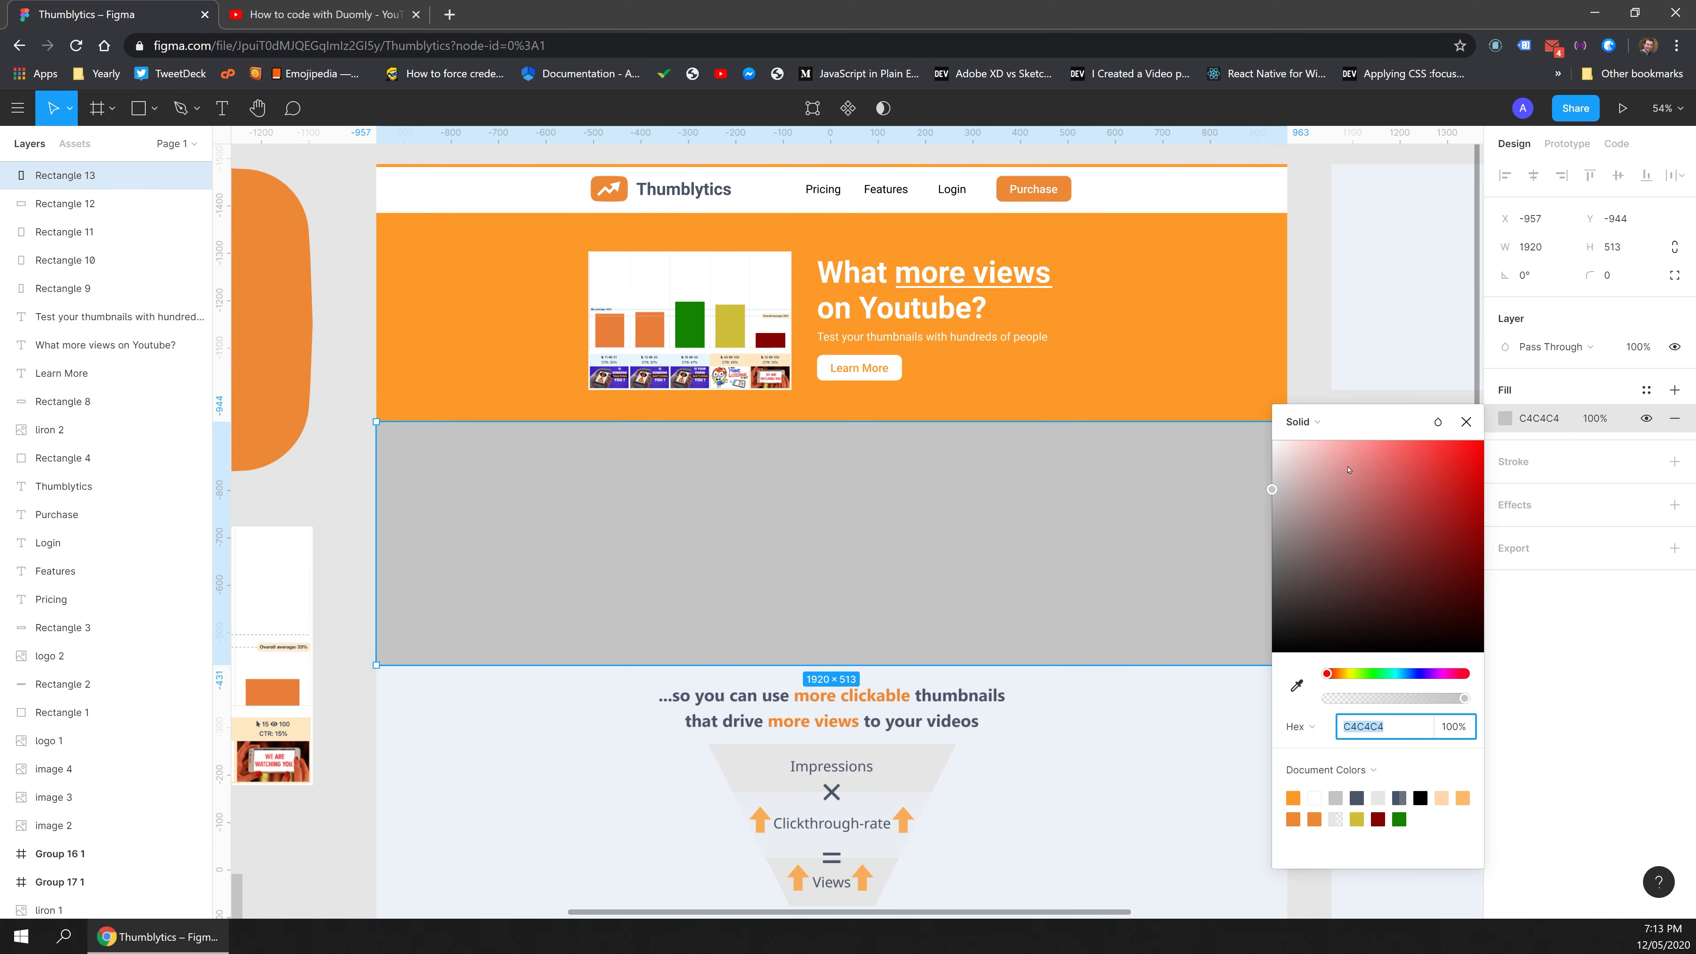
pyautogui.moveTo(1319, 464); pyautogui.dragTo(1217, 424)
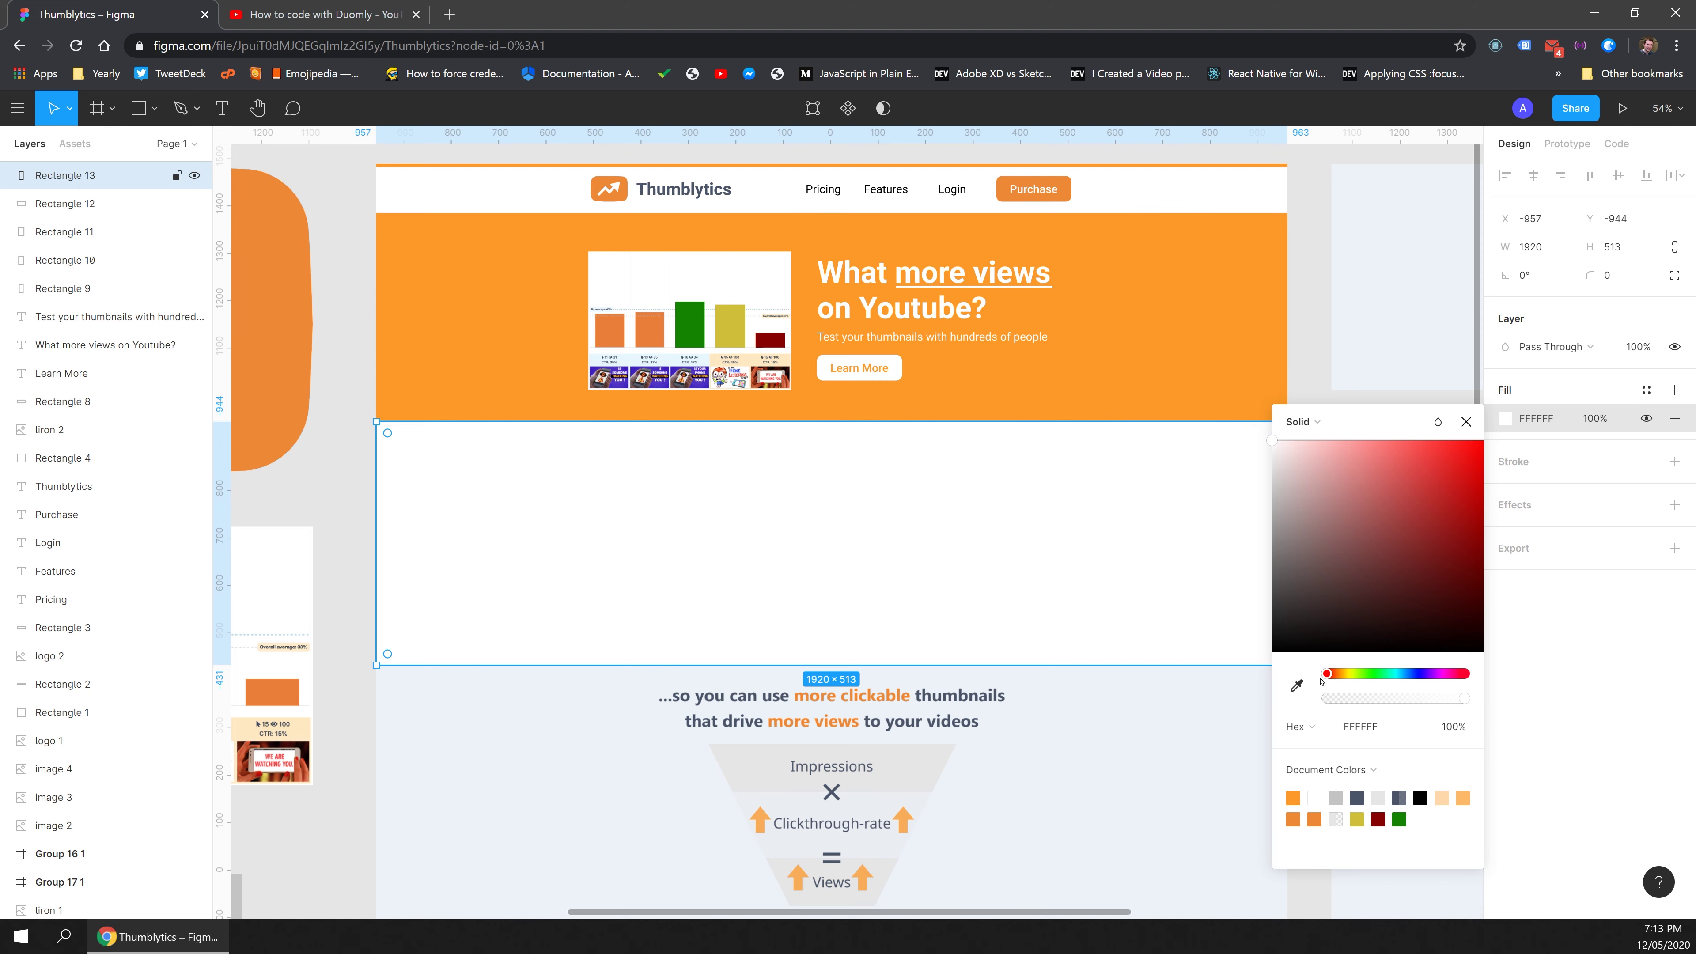
pyautogui.click(1297, 686)
pyautogui.click(1002, 390)
pyautogui.moveTo(1310, 468); pyautogui.dragTo(1295, 416)
pyautogui.click(1125, 408)
# Draw a 61 × 117 rectangle hanging from the hero's lower edge and fill it with the hero orange FD9928.
pyautogui.scroll(3, 861, 476)
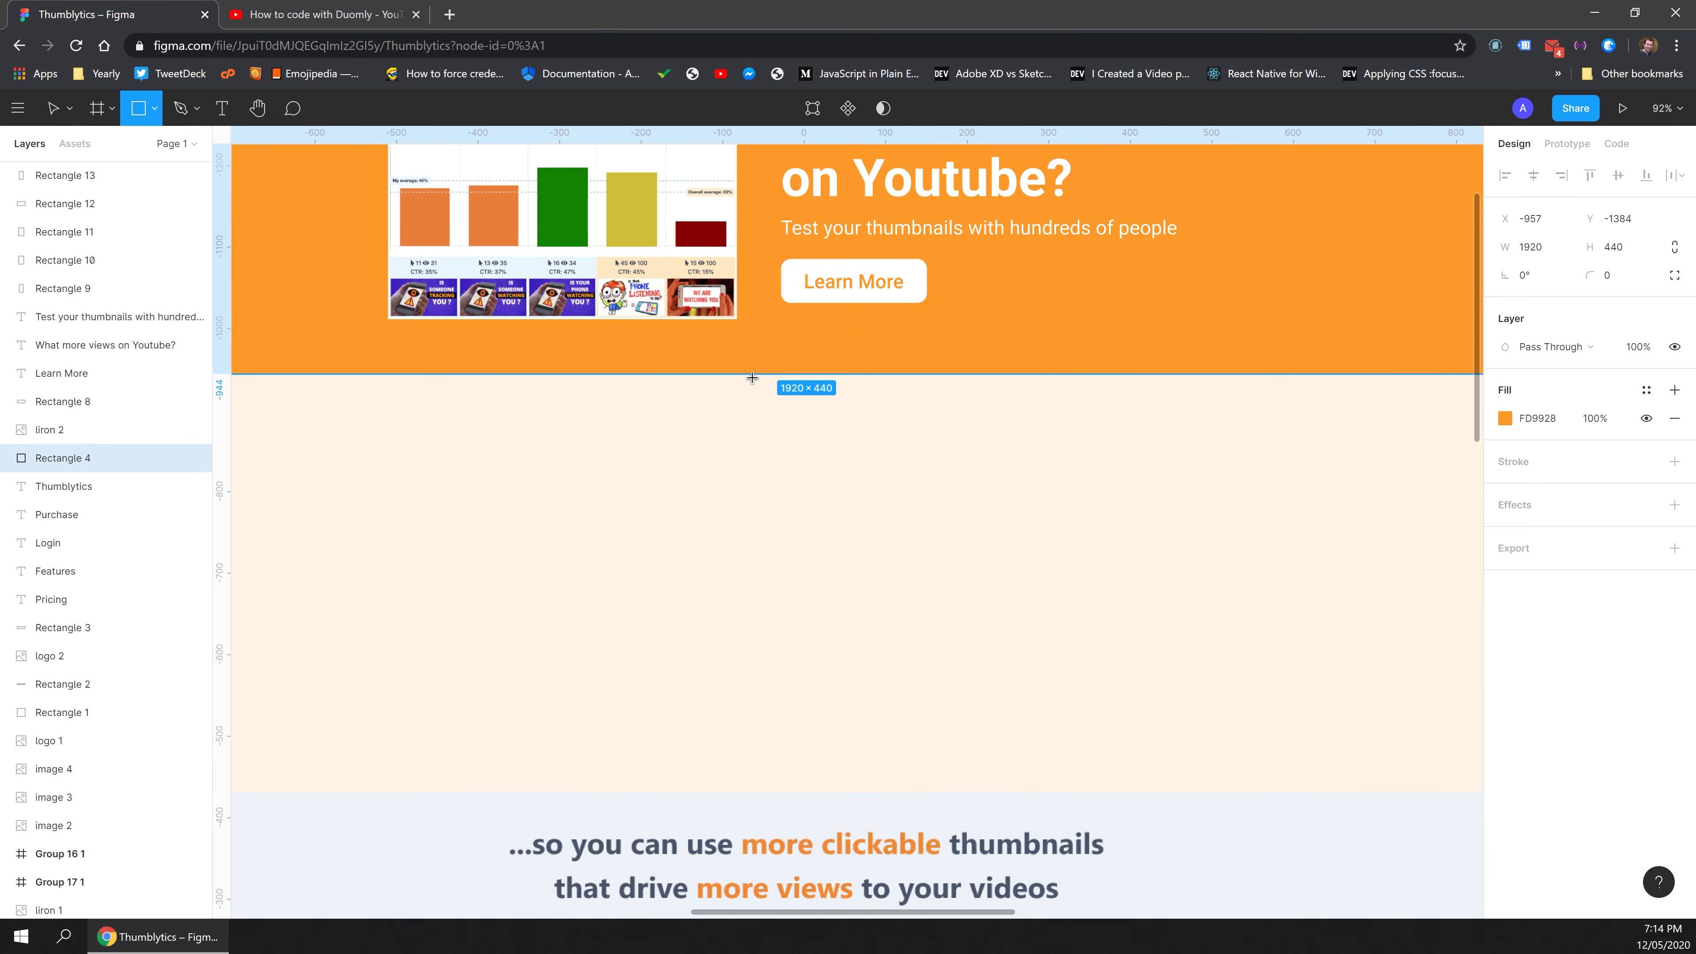
pyautogui.moveTo(738, 375); pyautogui.dragTo(787, 469)
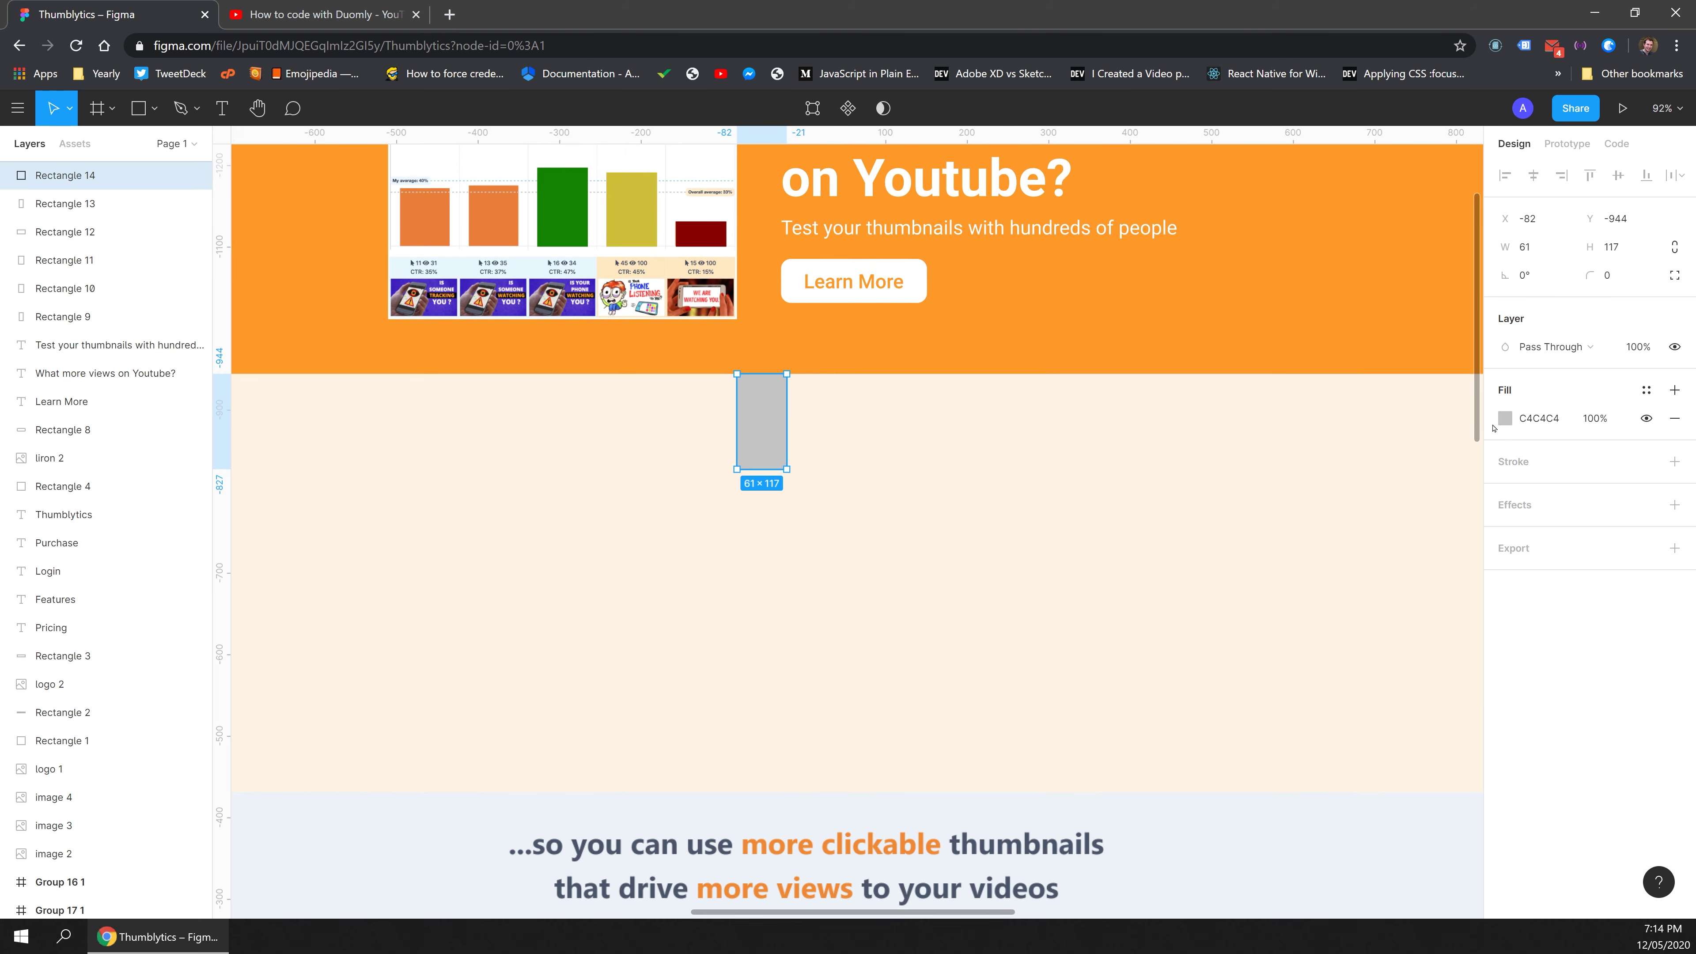
pyautogui.click(1505, 419)
pyautogui.click(1296, 687)
pyautogui.click(1398, 212)
pyautogui.click(854, 442)
pyautogui.scroll(-2, 963, 562)
pyautogui.click(936, 755)
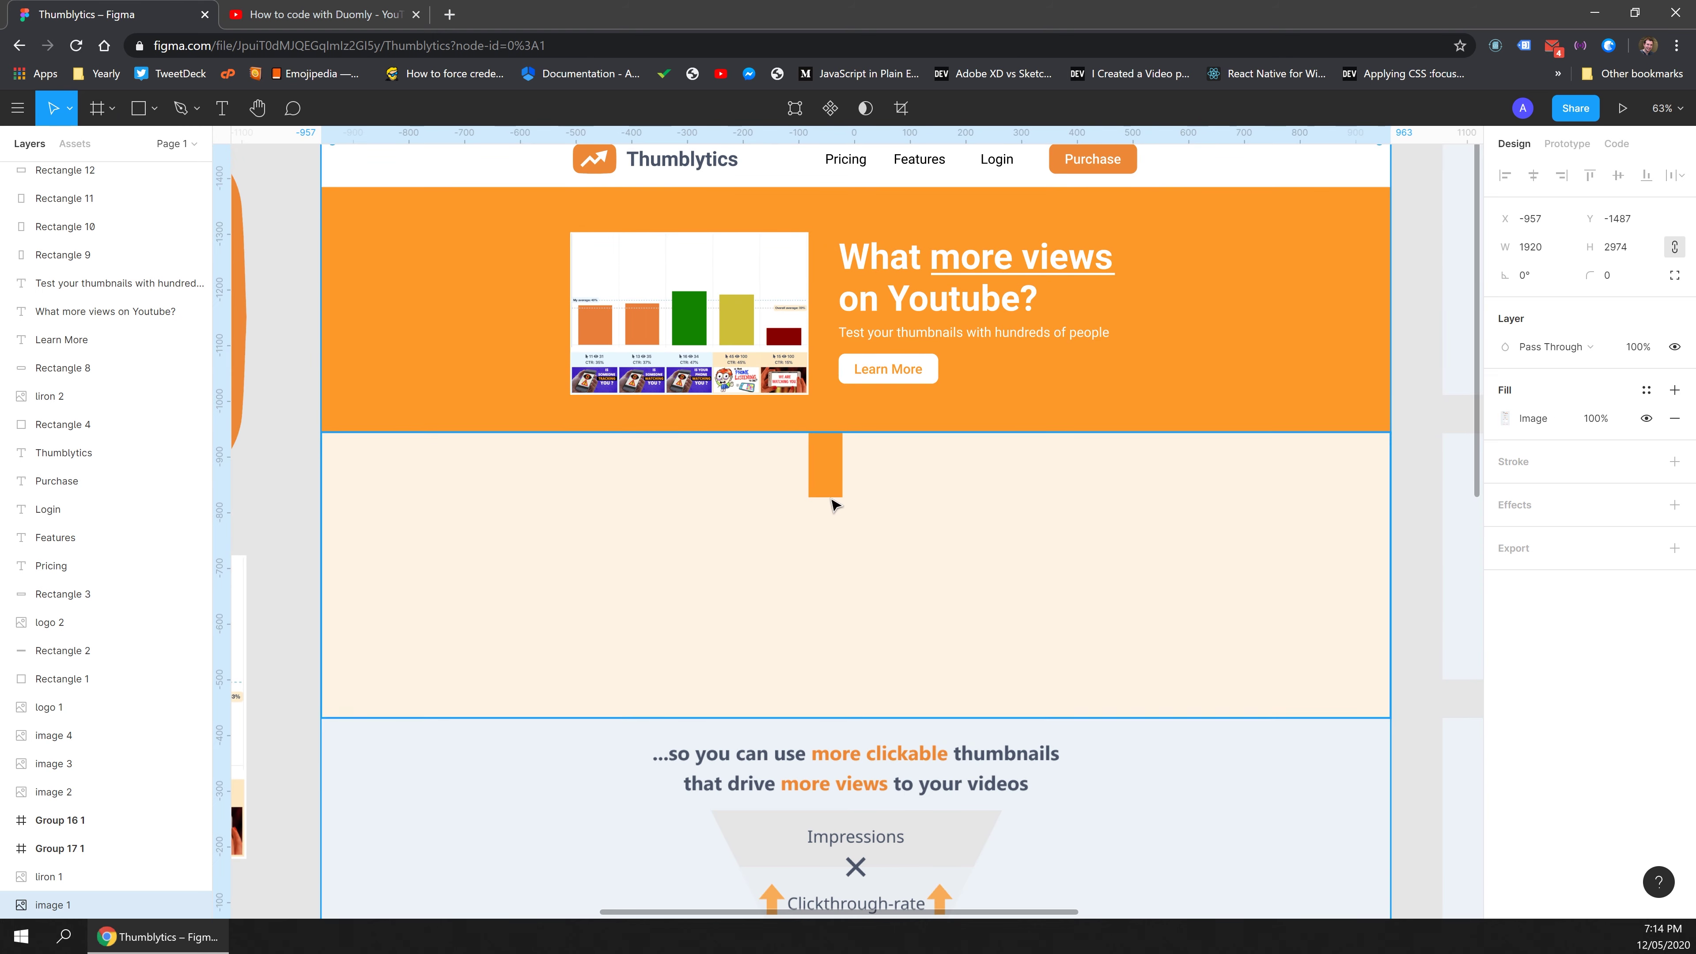
# Shorten the hanging orange strip and place an orange copy beneath it with its width set to 64.
pyautogui.click(825, 468)
pyautogui.moveTo(826, 497)
pyautogui.mouseDown()
pyautogui.moveTo(825, 460)
pyautogui.moveTo(867, 515)
pyautogui.moveTo(848, 474)
pyautogui.moveTo(858, 502)
pyautogui.mouseUp()
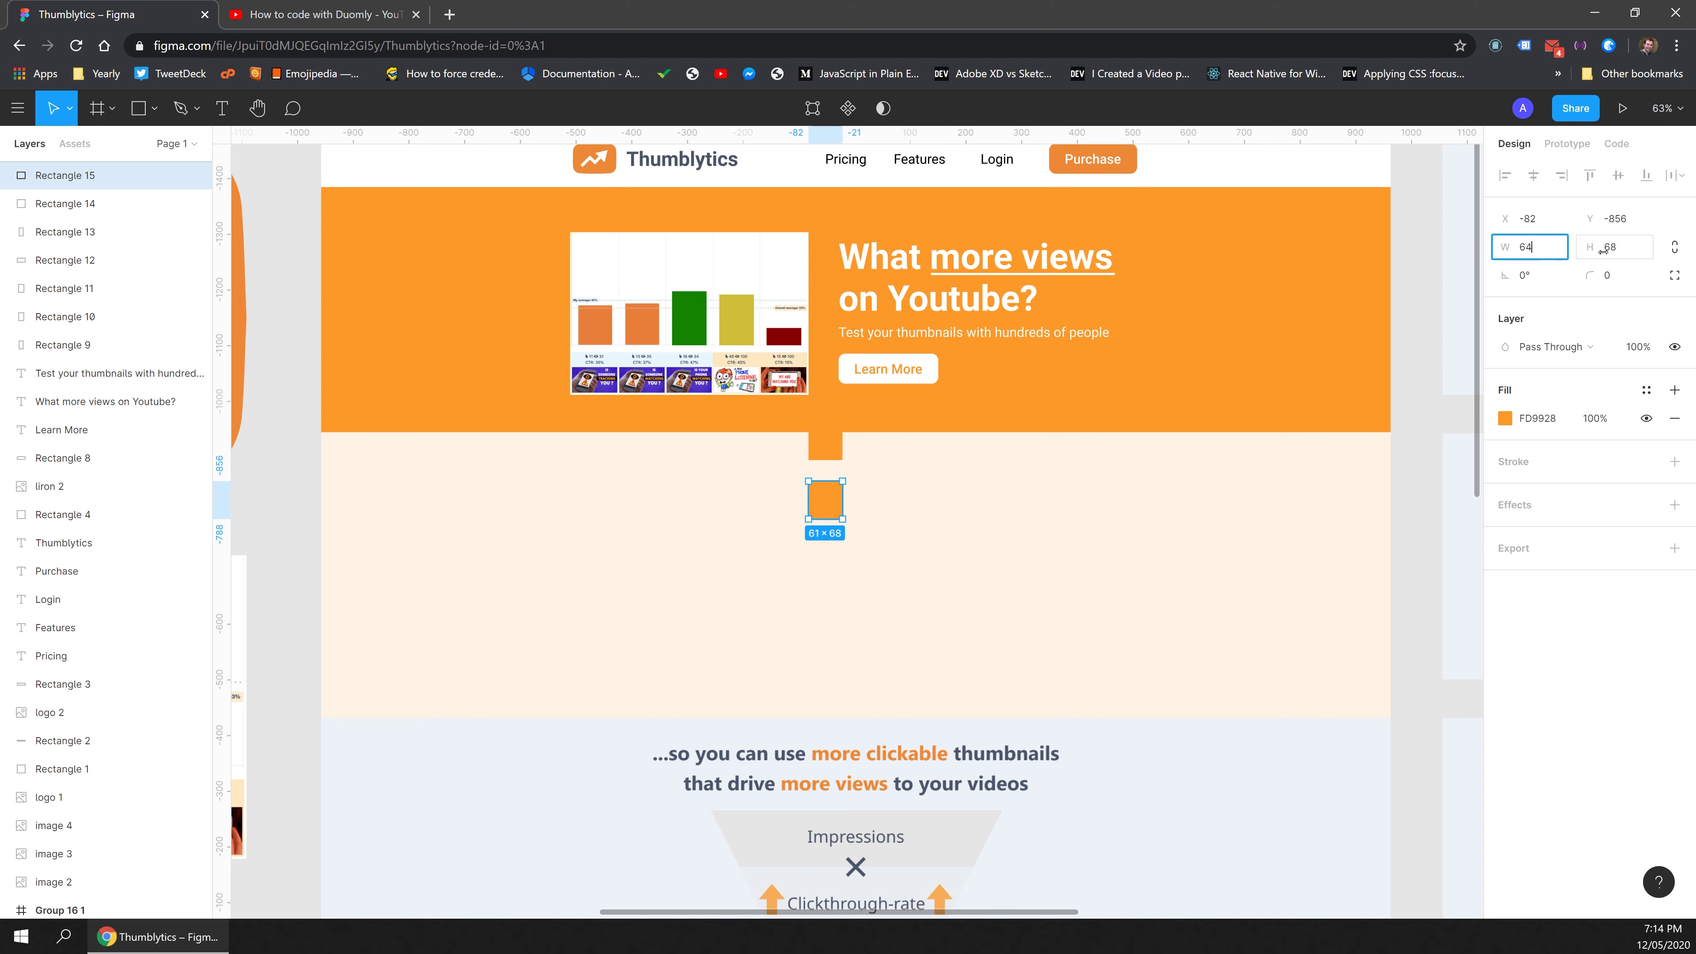
pyautogui.press('Return')
# Reshape the orange copy into a triangle, rotate it 135°, enlarge it to 99.88 × 99.88 and join it to the strip as a downward arrowhead.
pyautogui.doubleClick(843, 516)
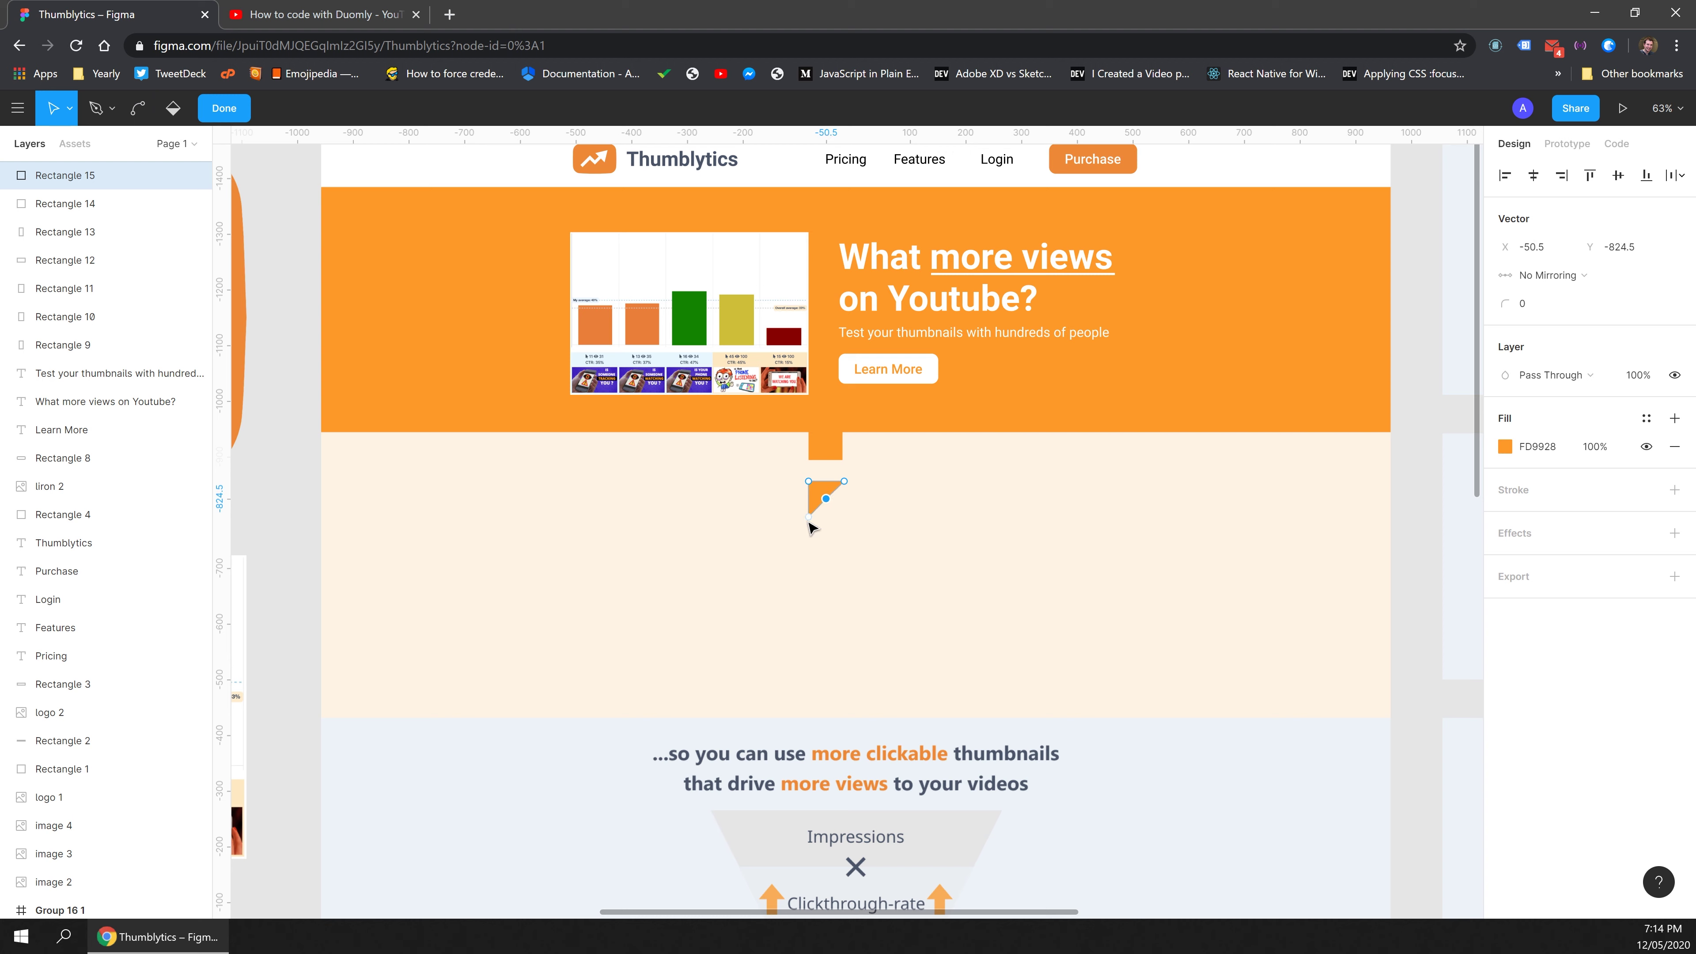
pyautogui.press('Escape')
pyautogui.moveTo(866, 530); pyautogui.dragTo(826, 463)
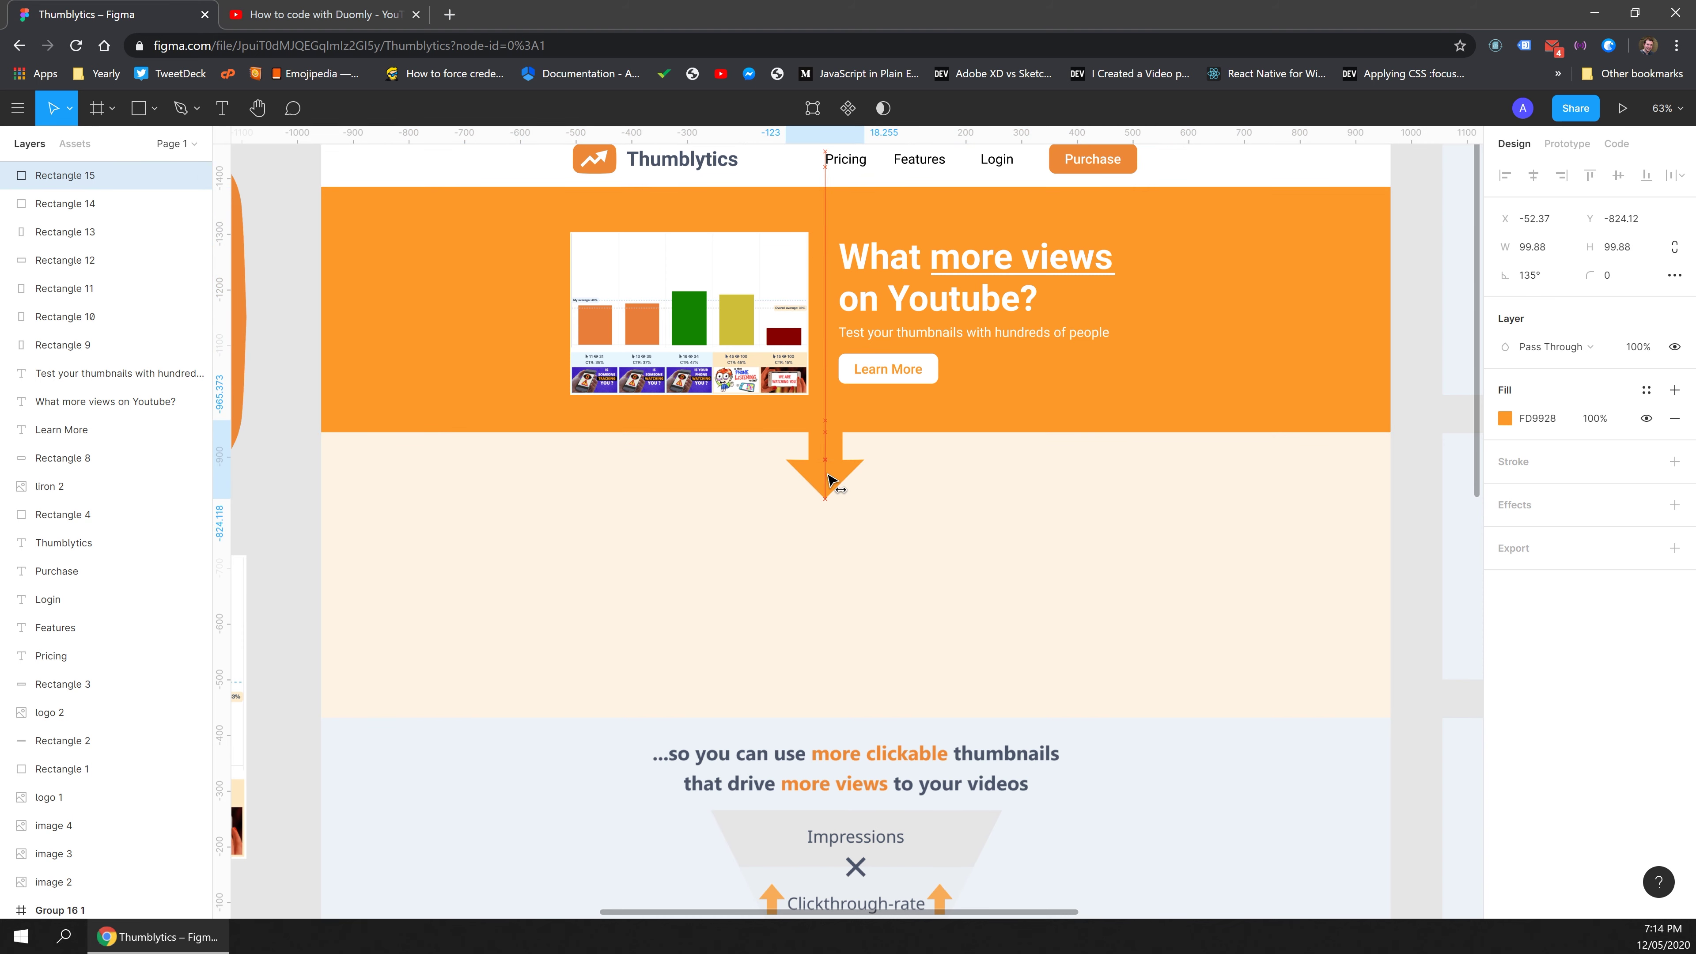
pyautogui.click(848, 511)
pyautogui.click(1231, 849)
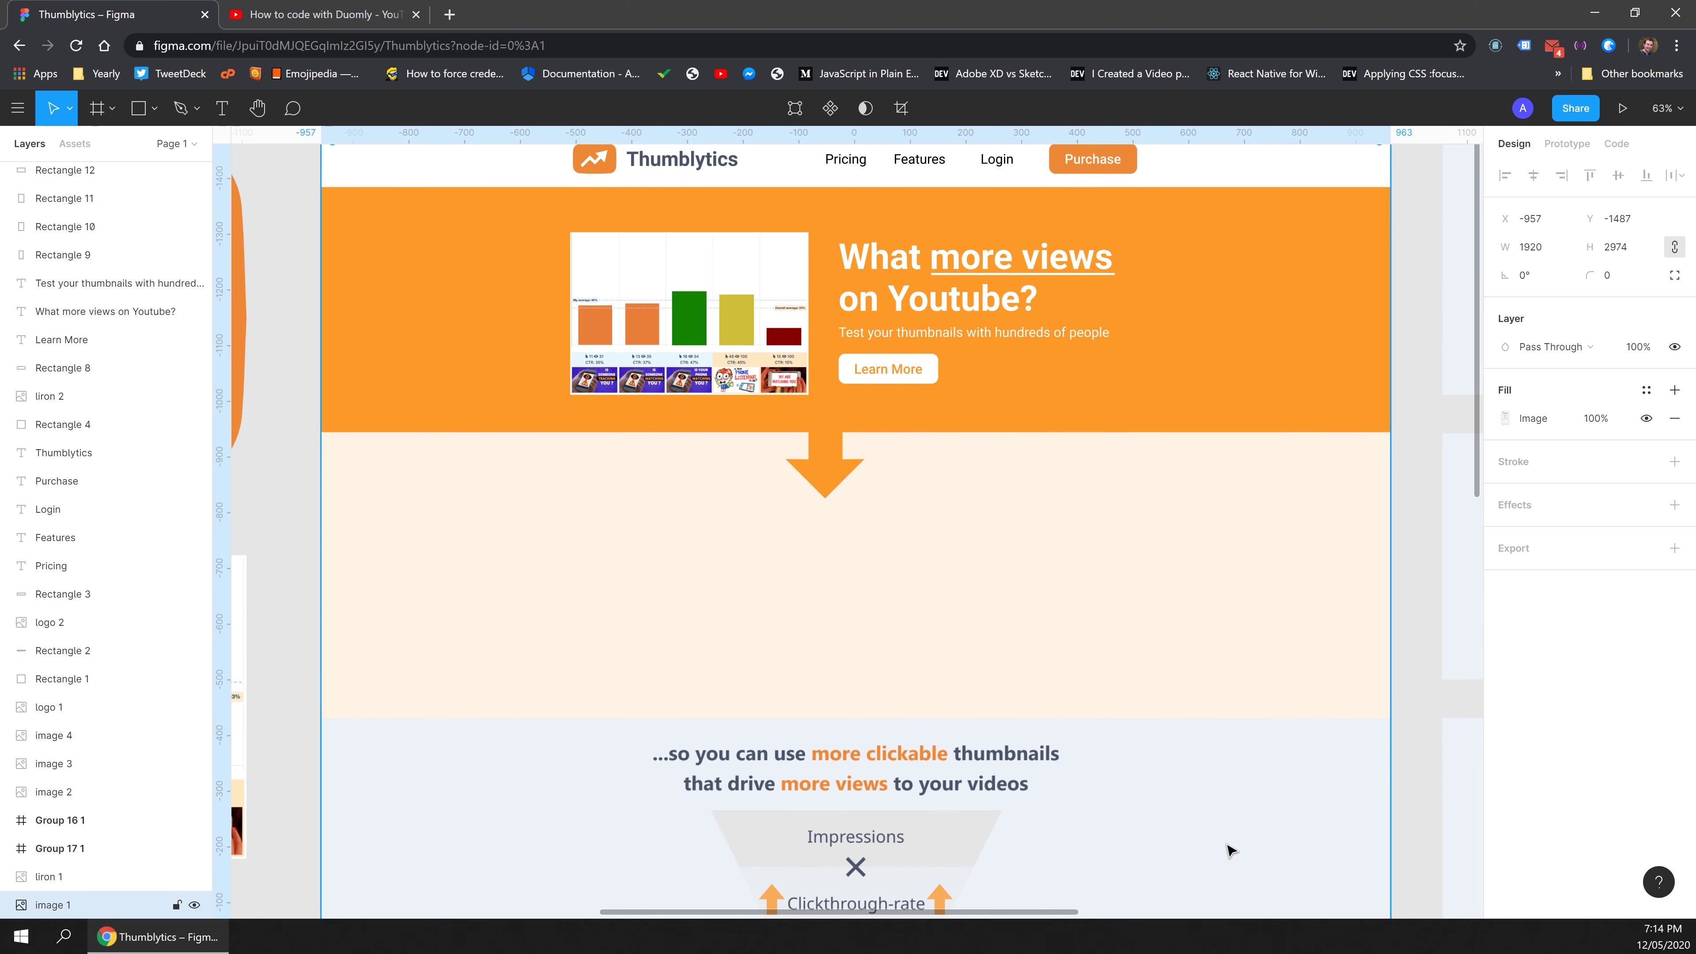
# Draw a 264 × 158 card rectangle in the pale section, left of and below the arrow.
pyautogui.press('r')
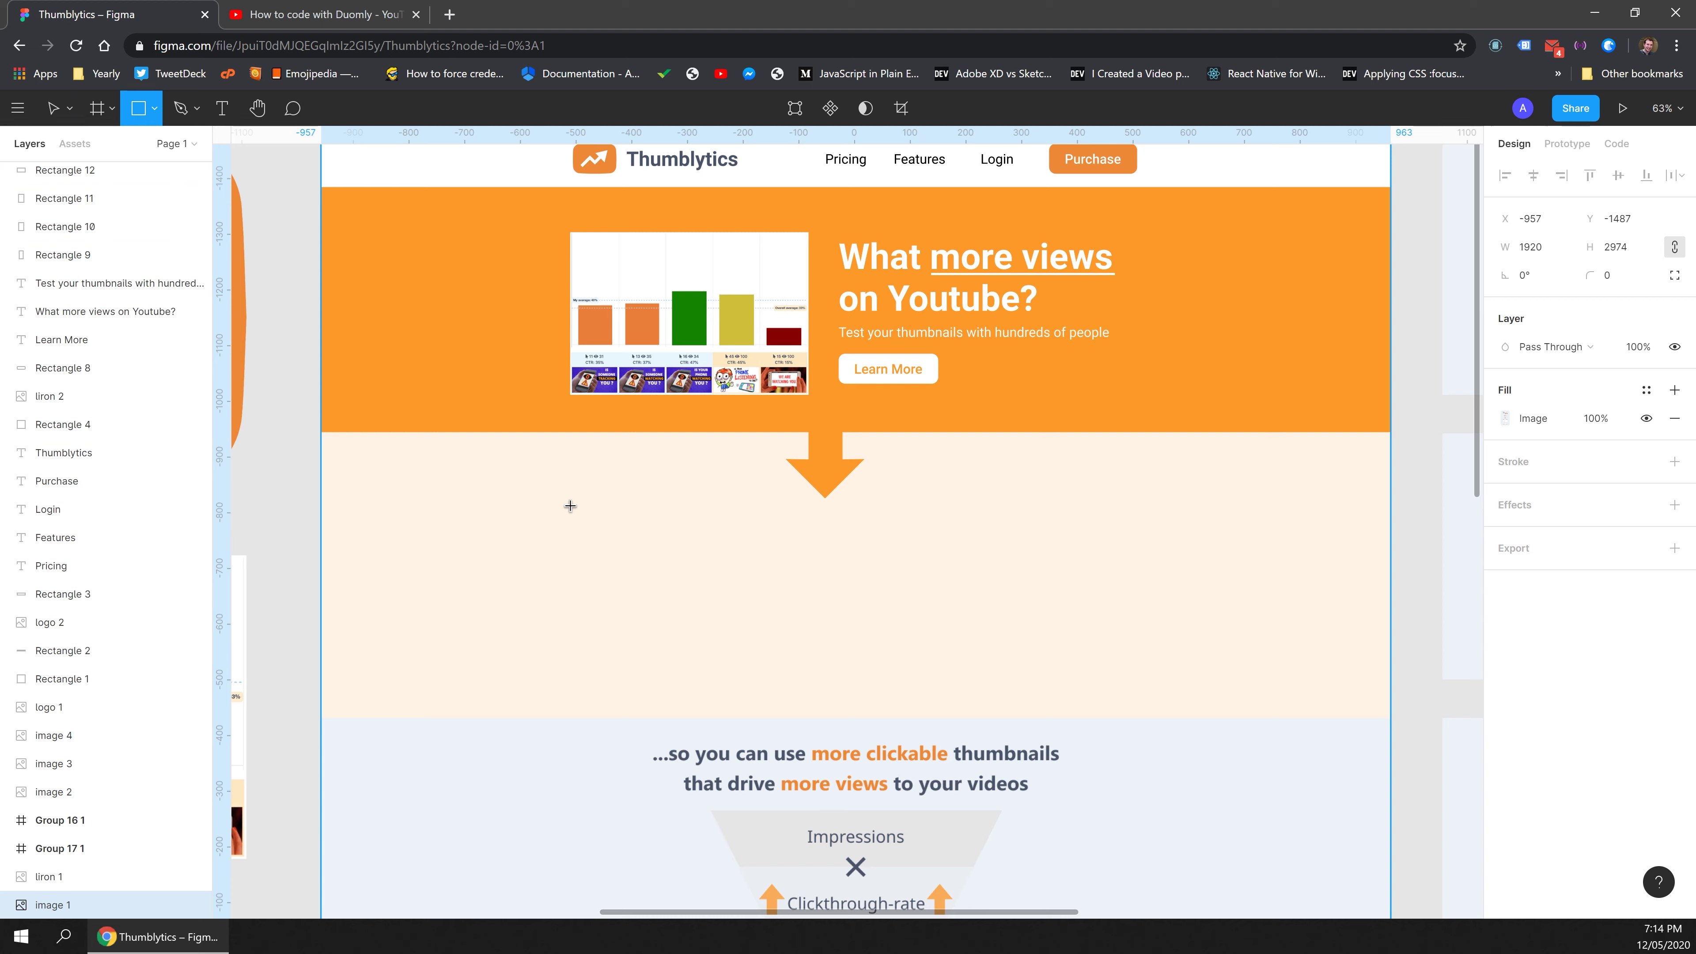
pyautogui.moveTo(570, 505); pyautogui.dragTo(776, 621)
pyautogui.moveTo(693, 550)
pyautogui.mouseDown()
pyautogui.moveTo(697, 288)
pyautogui.moveTo(744, 386)
pyautogui.moveTo(723, 356)
pyautogui.mouseUp()
pyautogui.moveTo(772, 282); pyautogui.dragTo(591, 336)
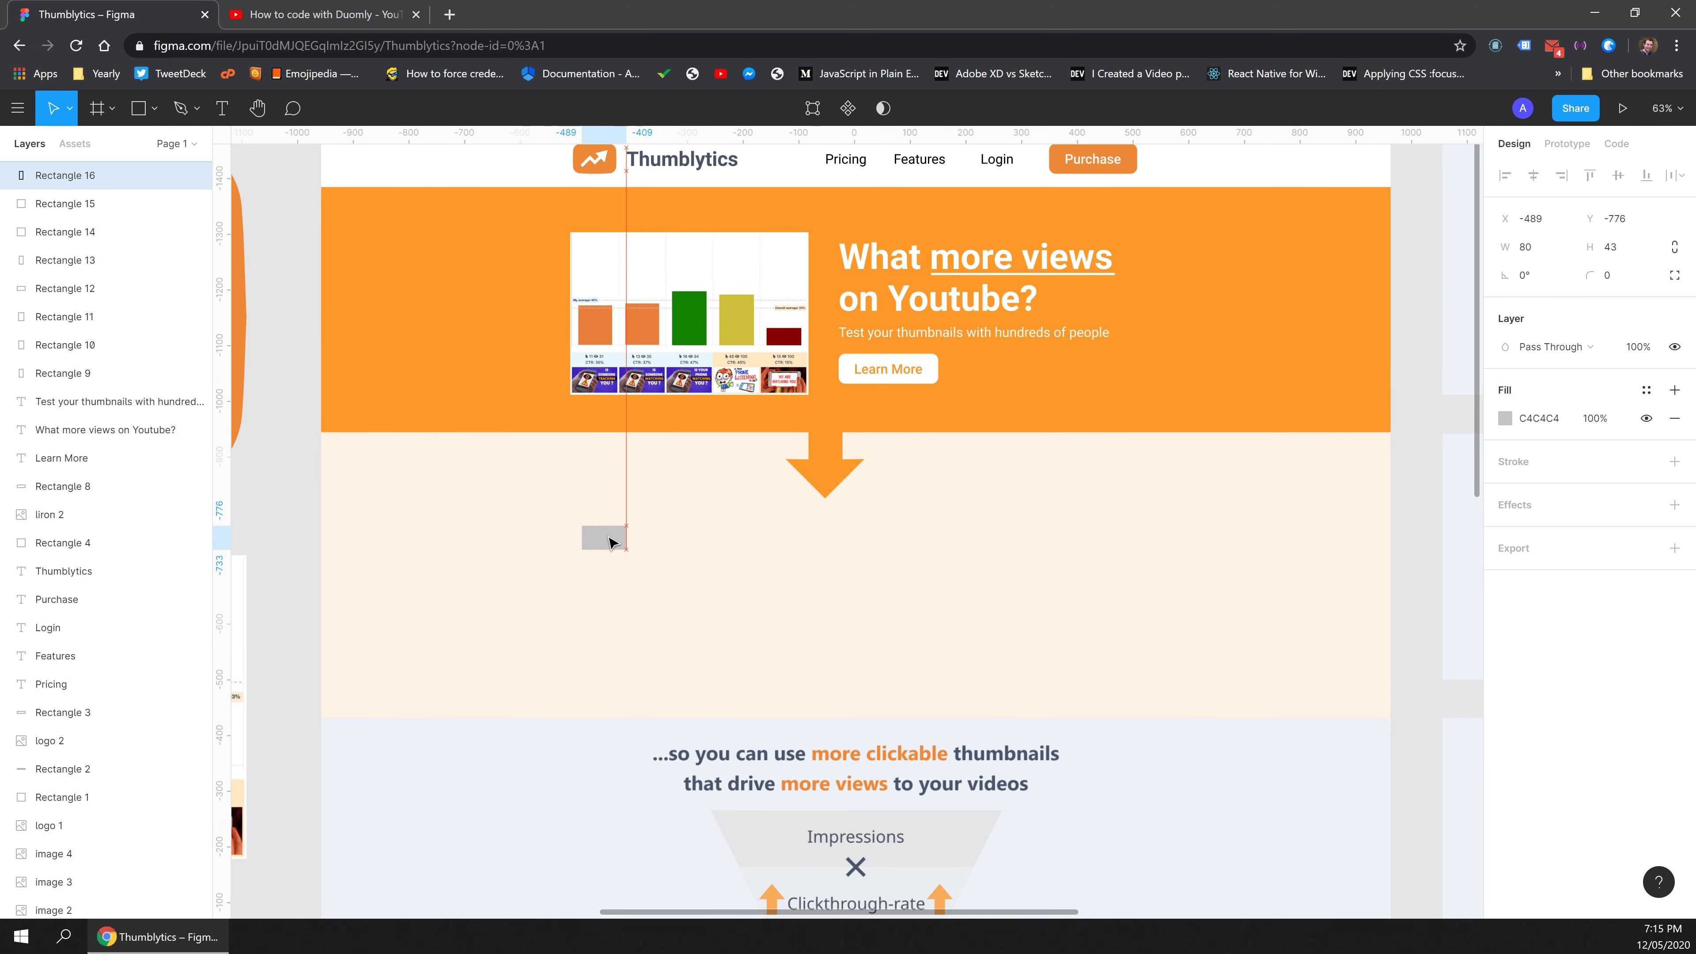
pyautogui.moveTo(611, 541); pyautogui.dragTo(680, 560)
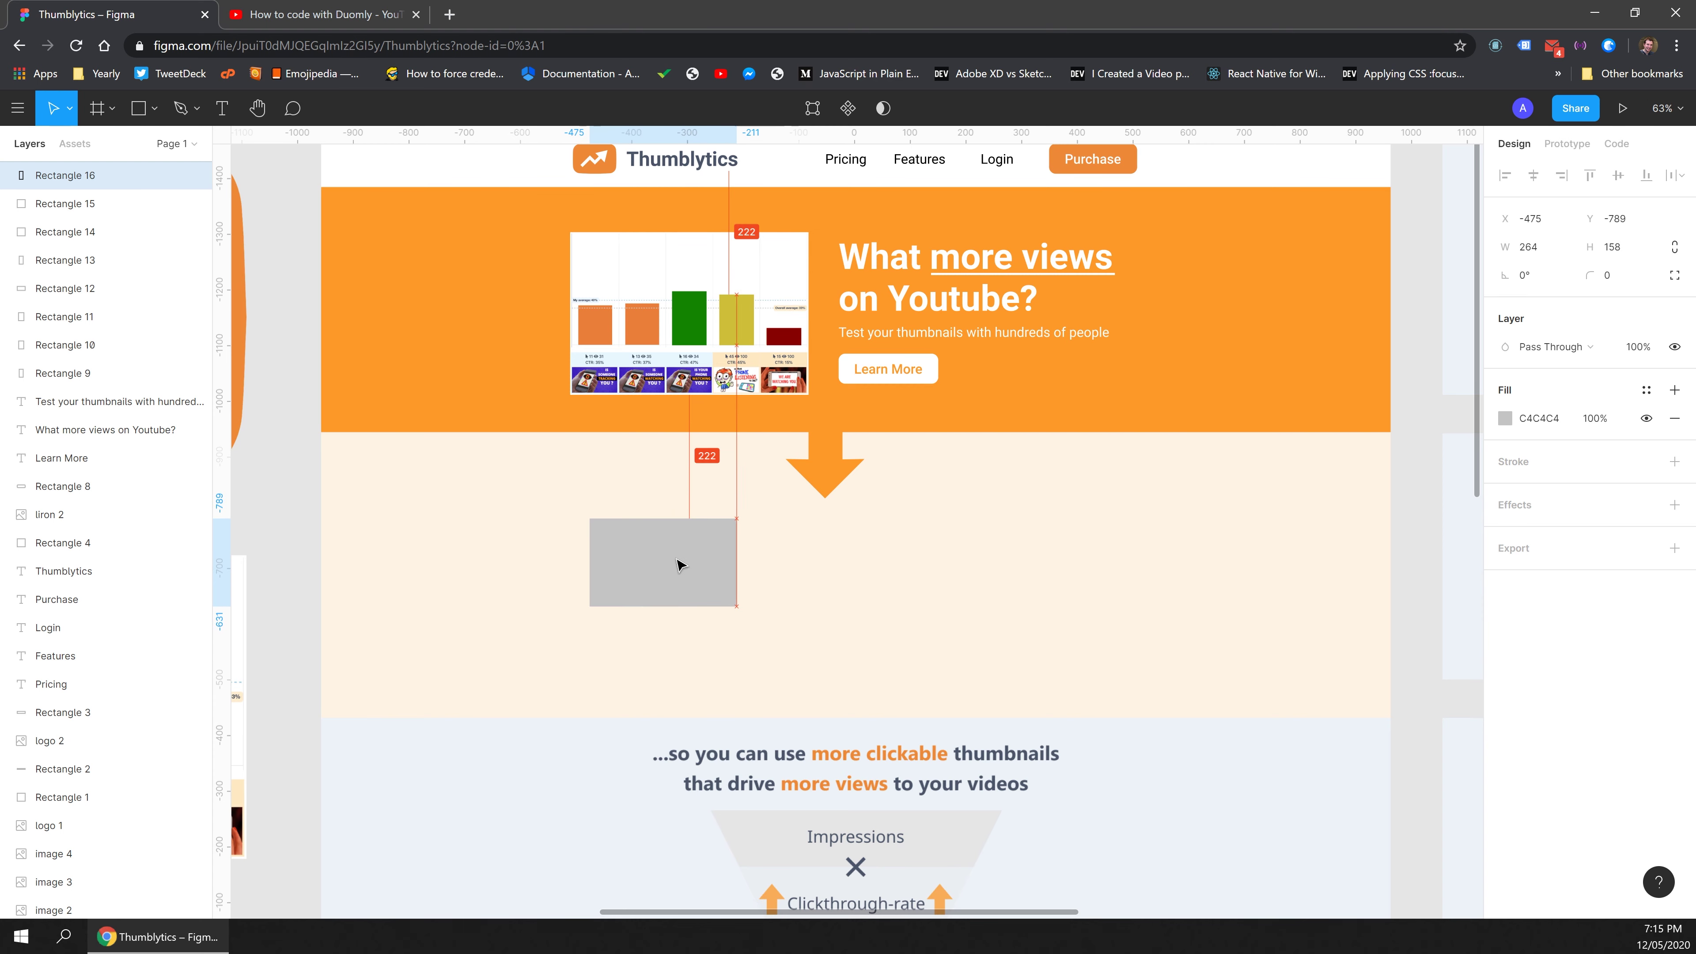
# Fill the card rectangle with the hero orange FD9928.
pyautogui.click(1507, 421)
pyautogui.click(1297, 685)
pyautogui.click(1401, 208)
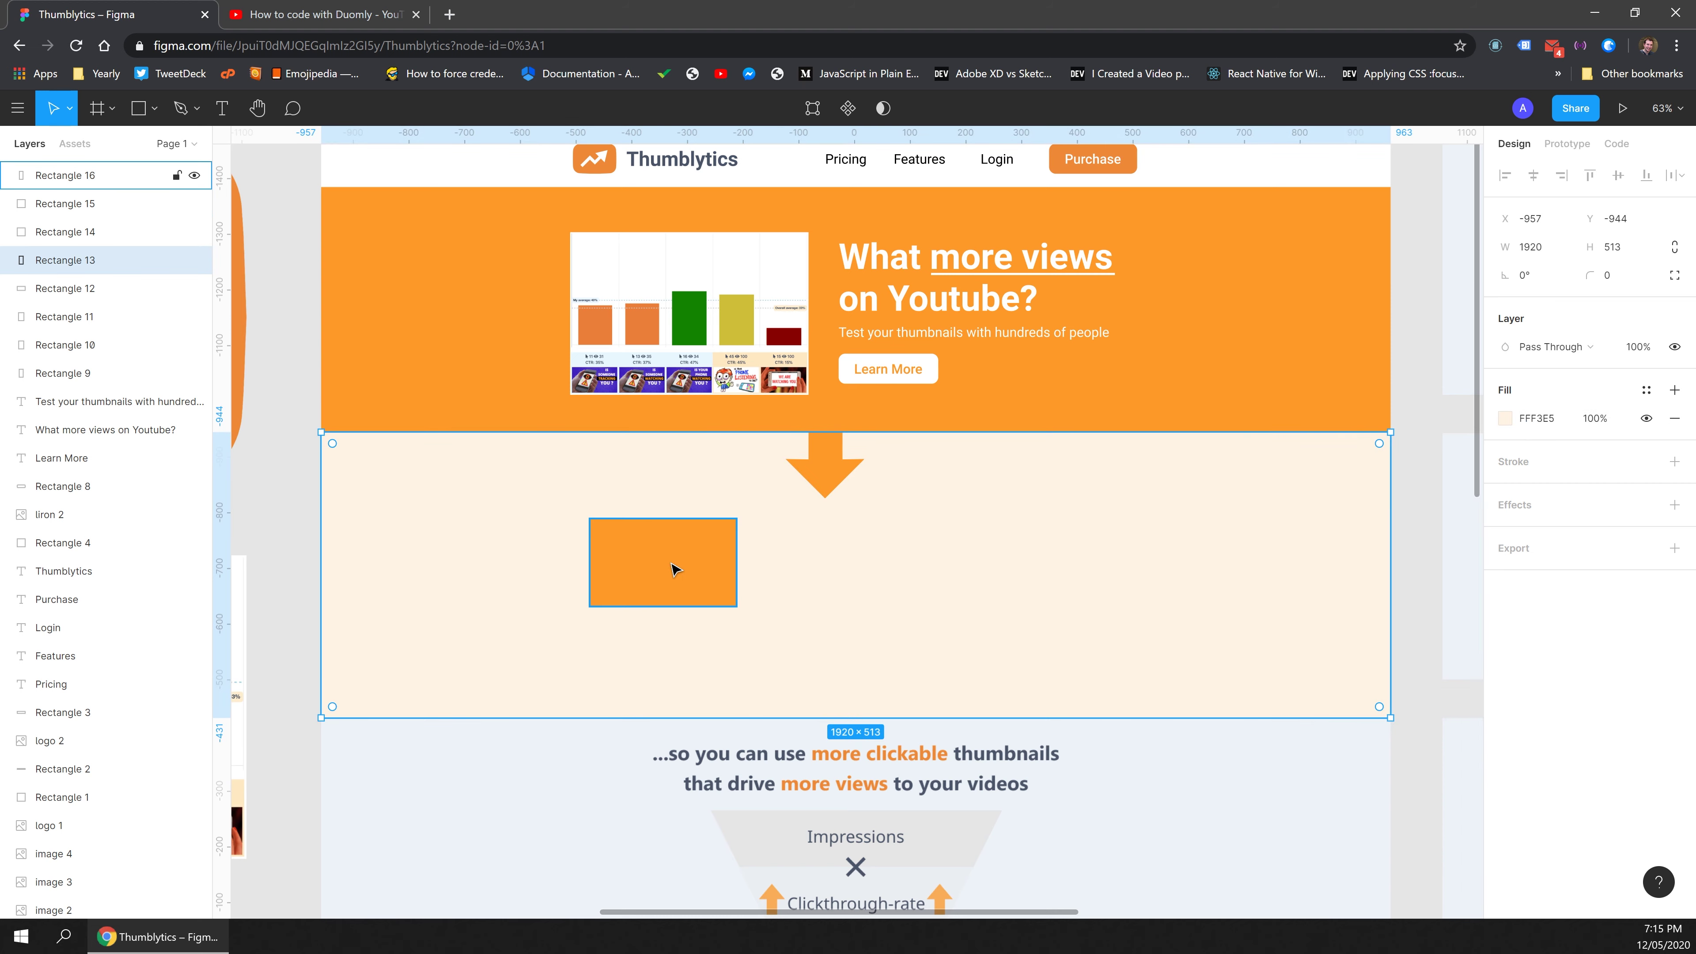
# Fill the card rectangle with dark red 860000 sampled from the chart's fifth bar.
pyautogui.click(1504, 419)
pyautogui.click(1297, 685)
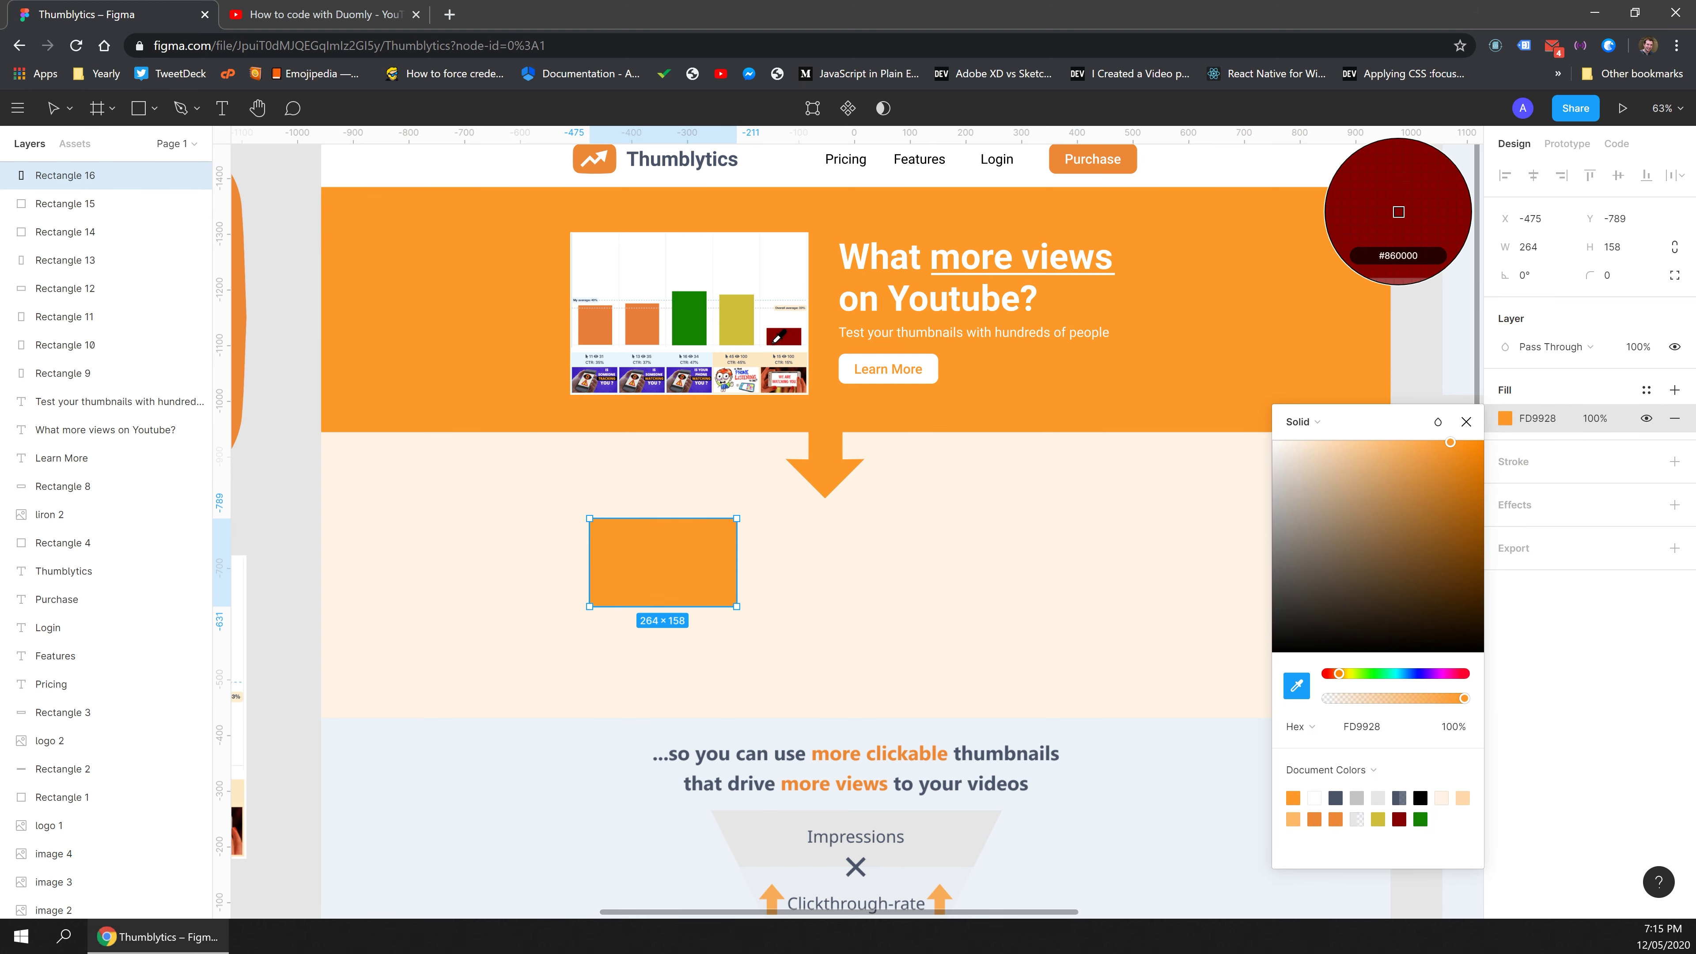
pyautogui.click(783, 337)
pyautogui.click(694, 480)
# Copy the dark red card to its right with a 31 px gap and fill the copy with orange E97E3A.
pyautogui.moveTo(635, 563); pyautogui.dragTo(996, 588)
pyautogui.click(1501, 419)
pyautogui.click(1297, 685)
pyautogui.click(689, 317)
pyautogui.click(1296, 685)
pyautogui.click(1399, 213)
# Copy the orange card to its right with a 31 px gap and fill it with the chart's green.
pyautogui.click(829, 553)
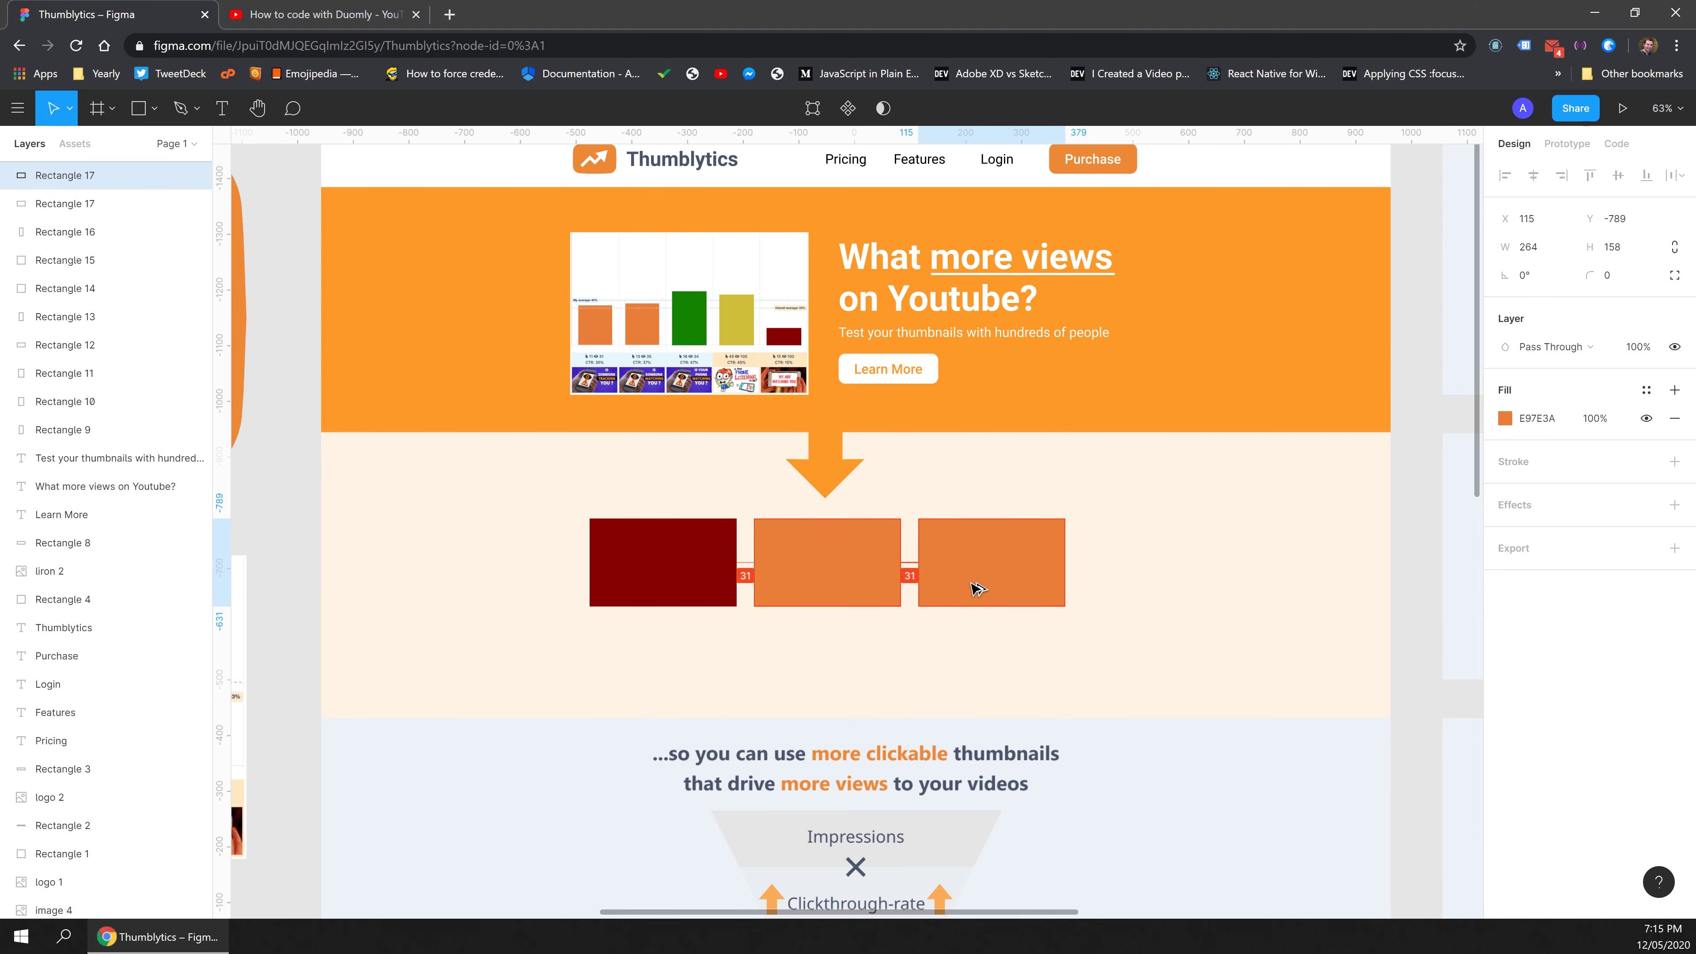
pyautogui.click(1507, 418)
pyautogui.click(692, 337)
pyautogui.click(1147, 554)
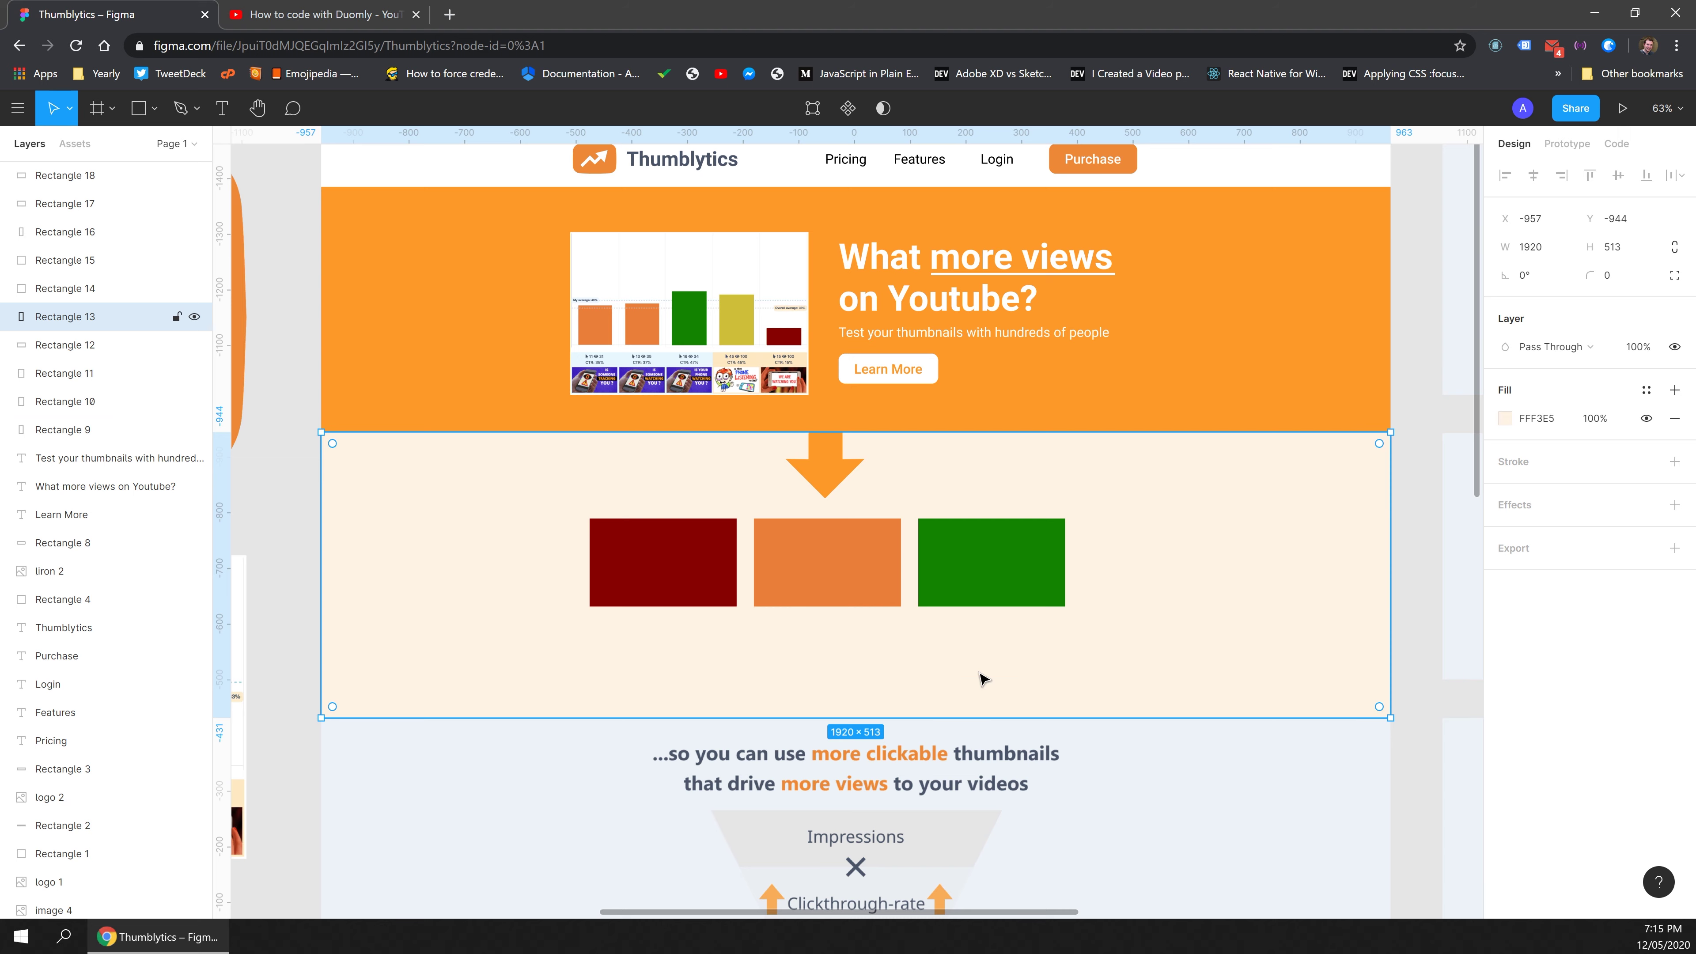
# Fill the header's Purchase button with the same green as the third card.
pyautogui.click(981, 731)
pyautogui.scroll(-3, 750, 534)
pyautogui.scroll(3, 541, 304)
pyautogui.click(1145, 226)
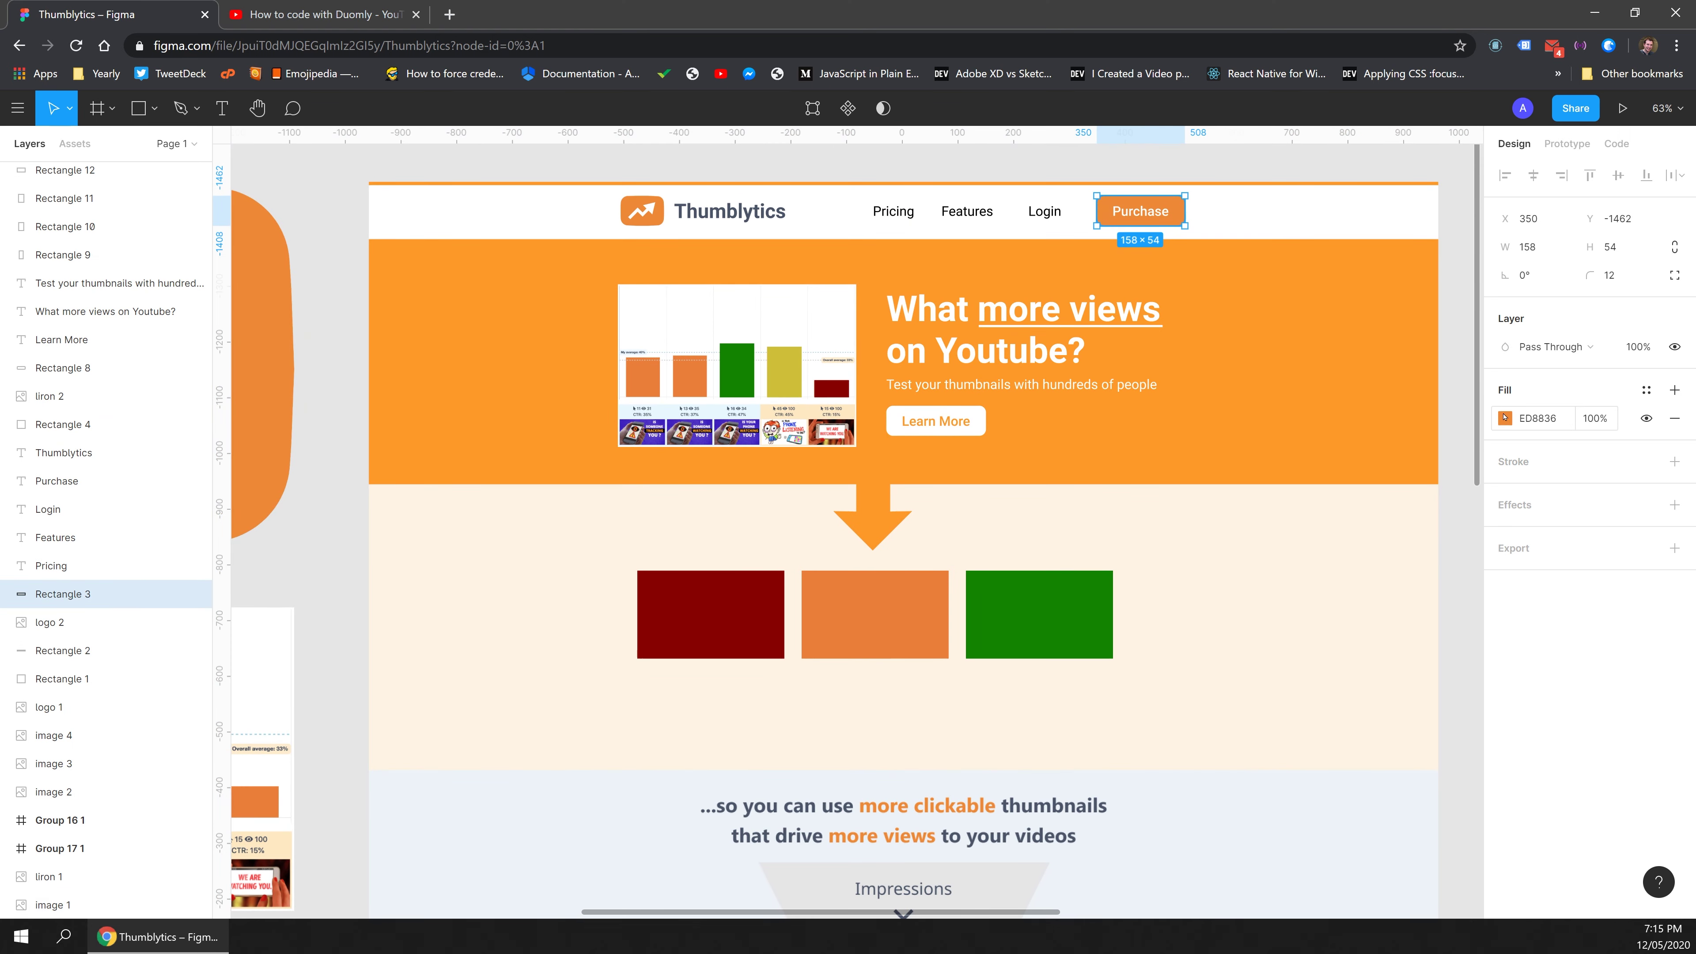
pyautogui.click(1505, 419)
pyautogui.click(1292, 685)
pyautogui.click(1082, 625)
pyautogui.click(1255, 498)
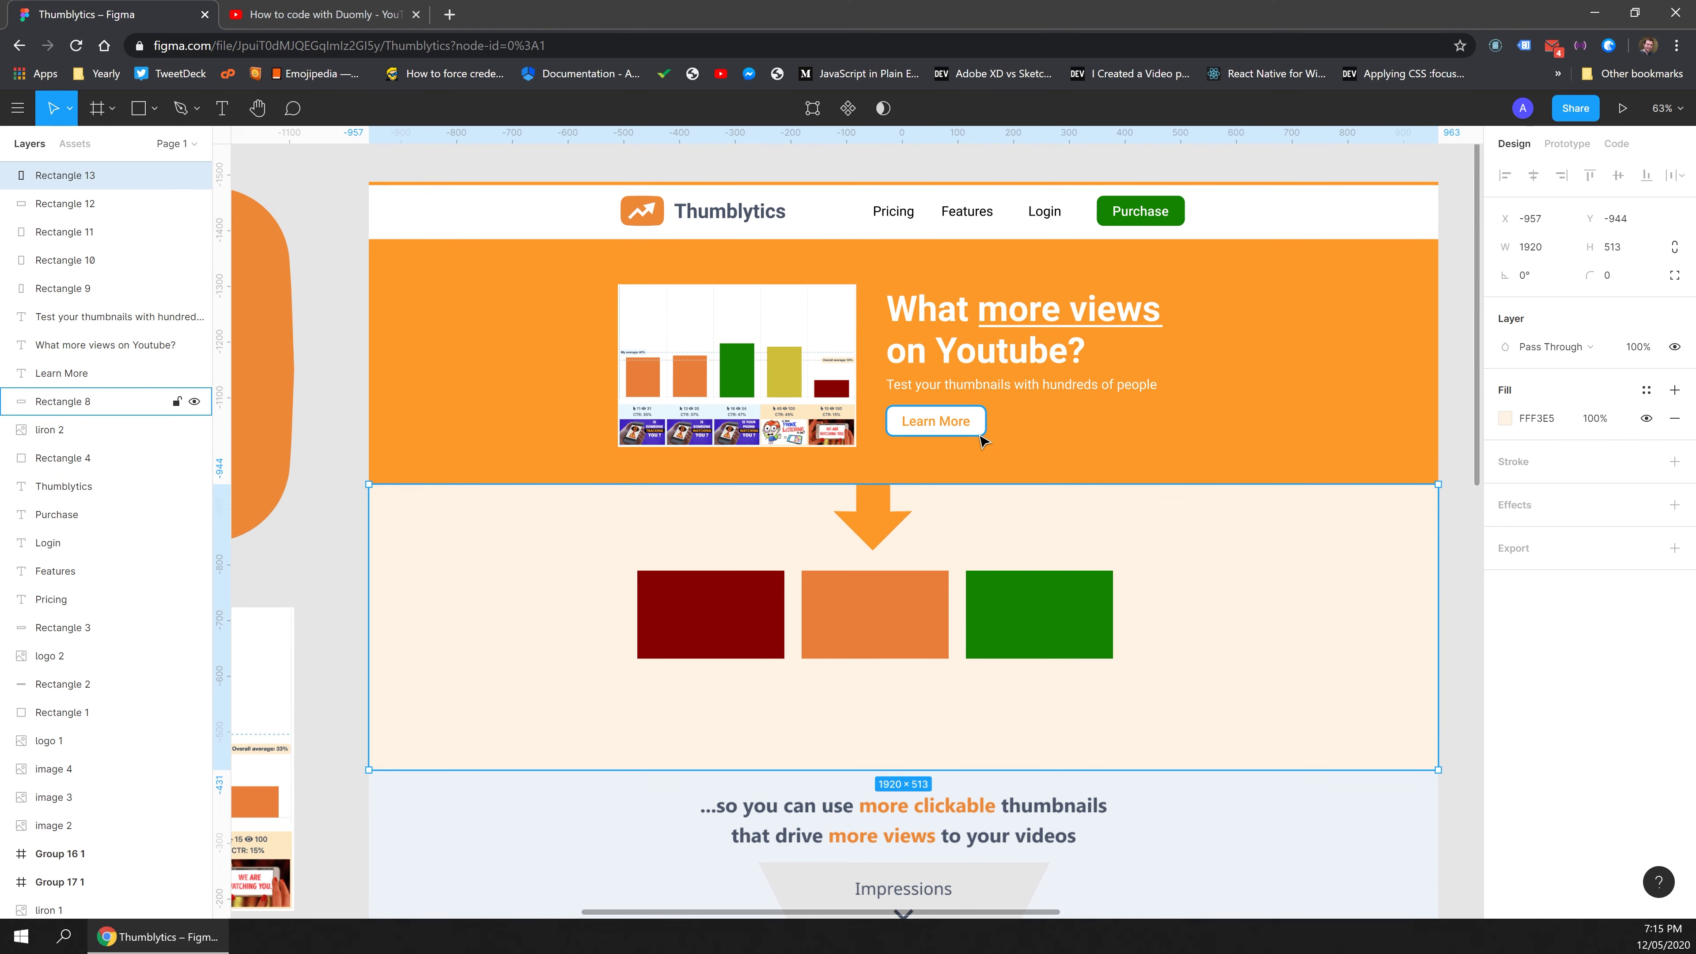
# Change the Learn More text colour to the Thumblytics title's slate 4A5568.
pyautogui.click(962, 422)
pyautogui.click(1505, 610)
pyautogui.click(1297, 722)
pyautogui.click(693, 211)
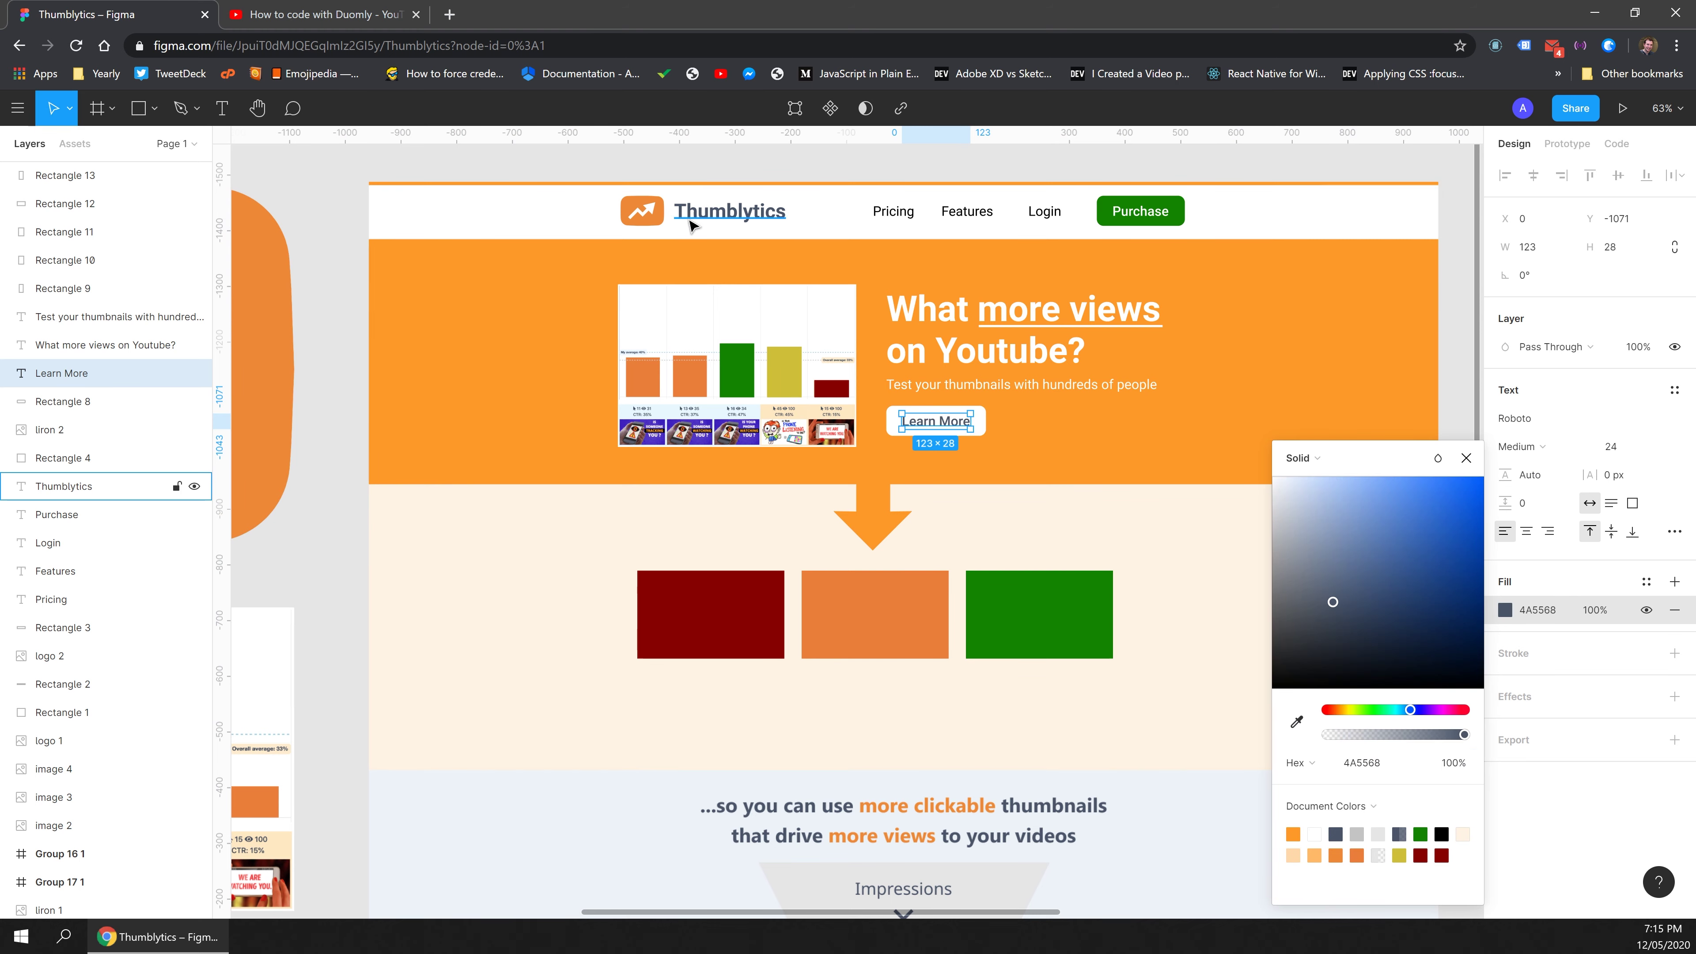
pyautogui.click(1408, 577)
pyautogui.click(872, 636)
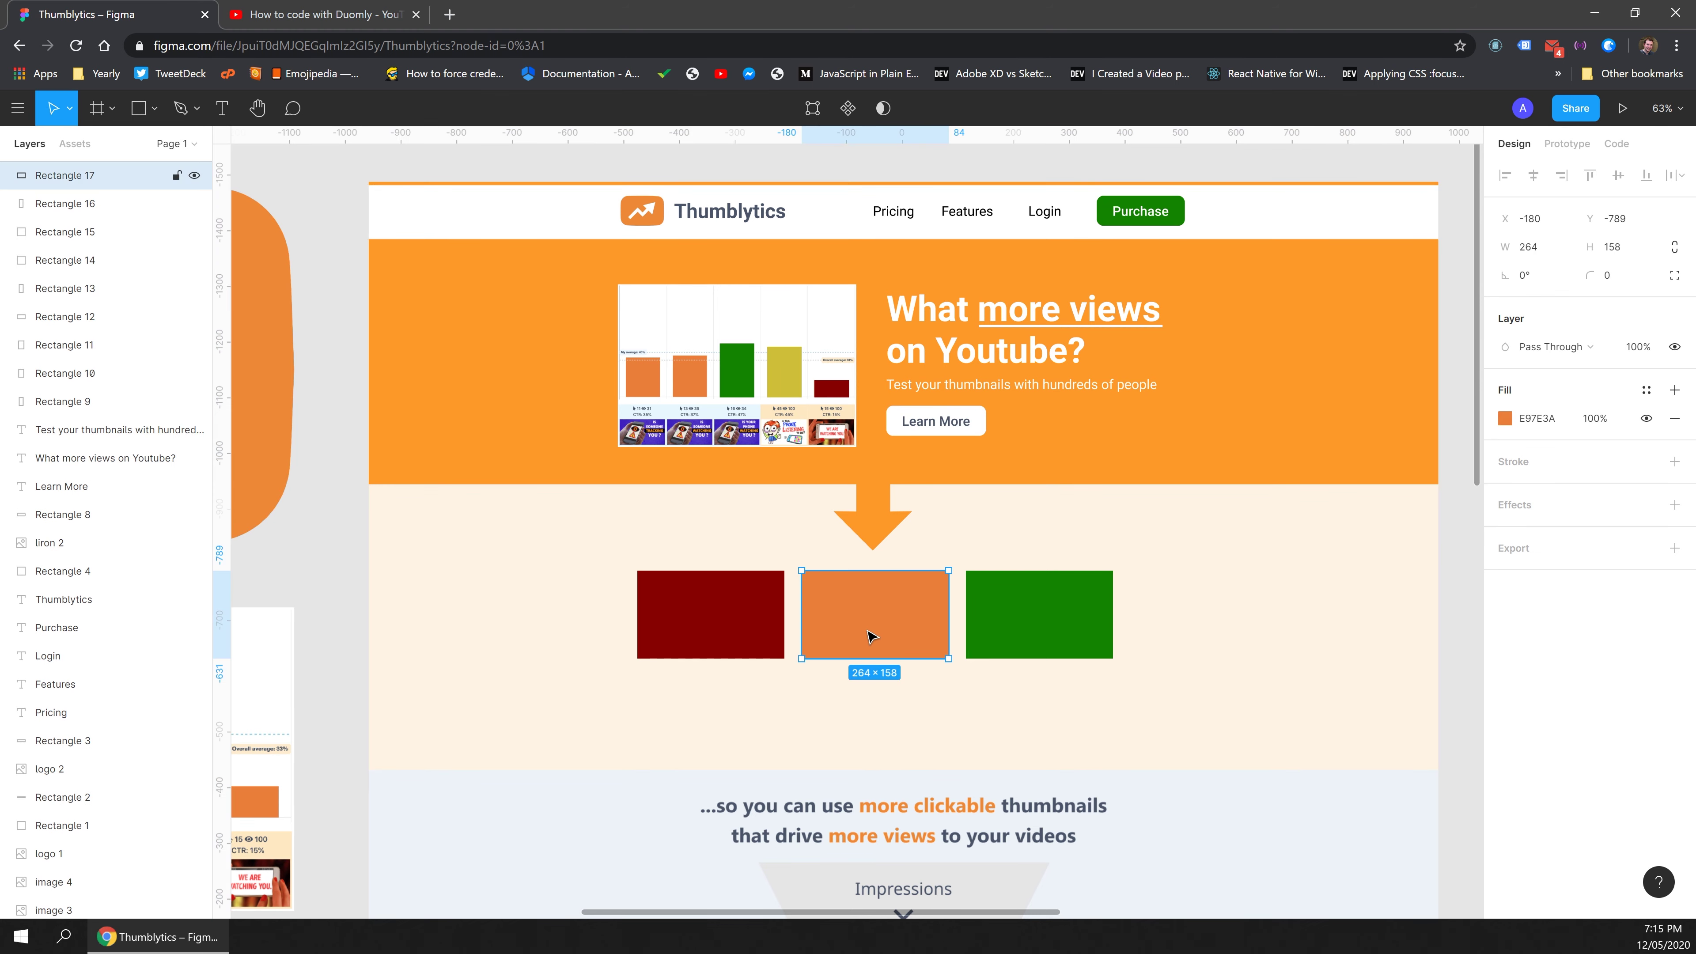
pyautogui.scroll(-2, 697, 728)
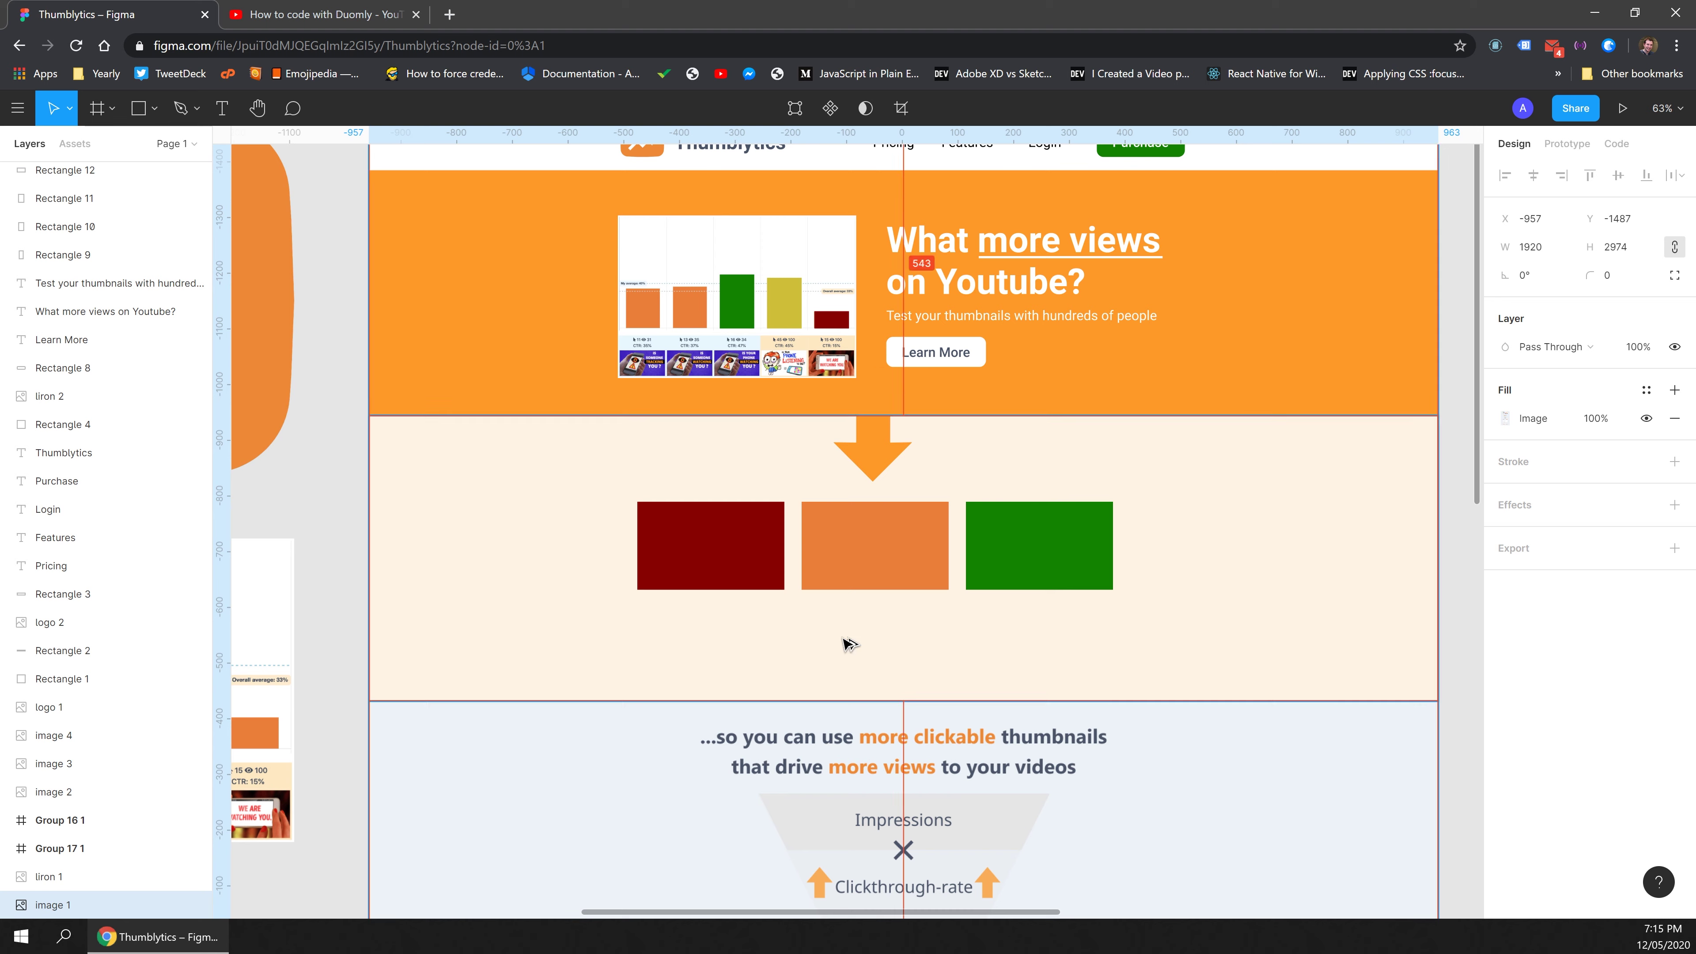
pyautogui.scroll(1, 663, 539)
pyautogui.click(663, 539)
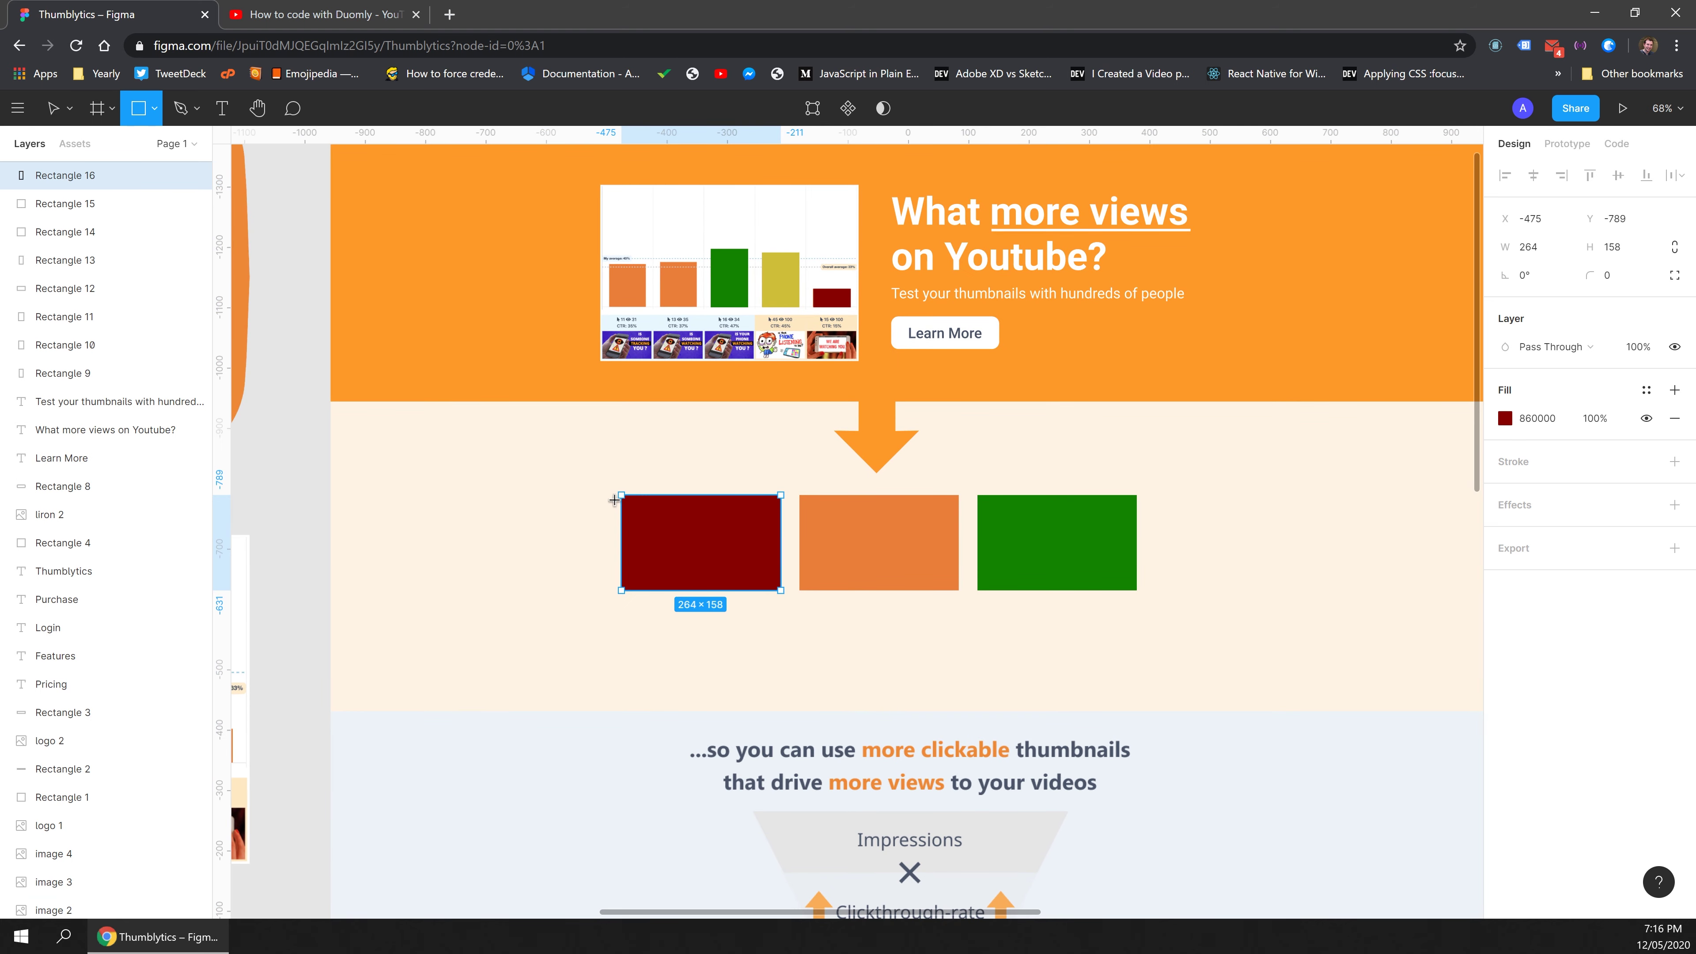
pyautogui.moveTo(614, 499); pyautogui.dragTo(728, 539)
pyautogui.press('Delete')
# Place a white FFFFFF copy of the dark red card over it, offset slightly up and to the left.
pyautogui.click(735, 547)
pyautogui.click(1505, 419)
pyautogui.moveTo(1333, 502); pyautogui.dragTo(1266, 435)
pyautogui.click(1007, 659)
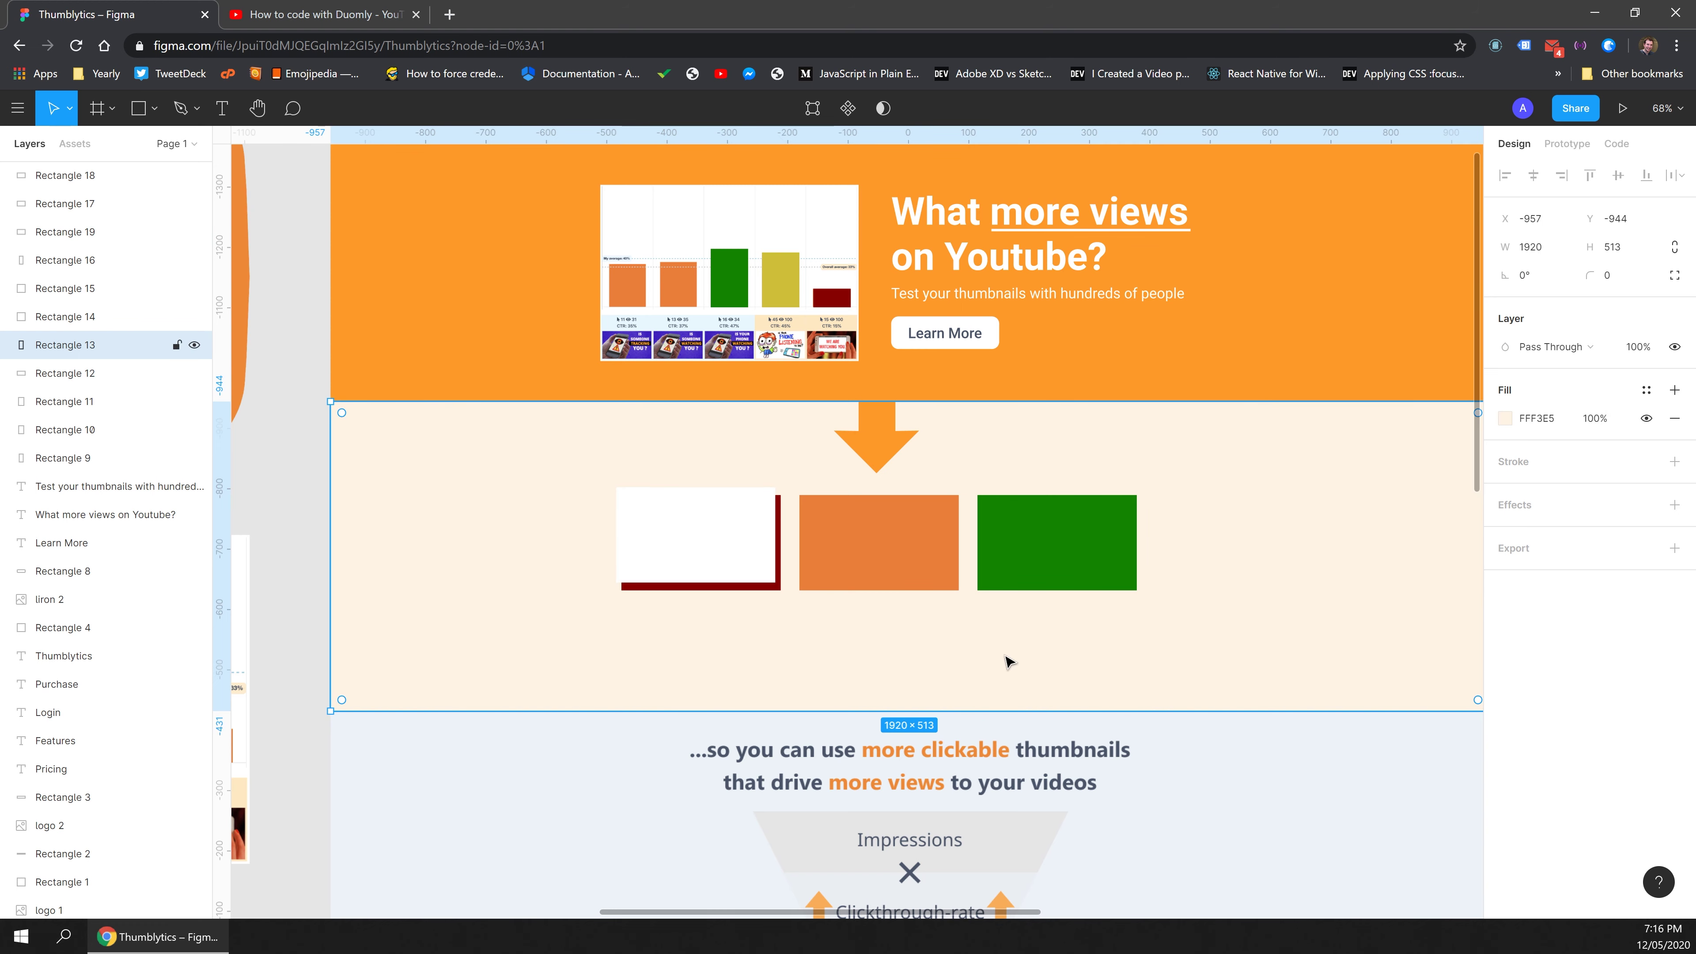
pyautogui.click(686, 550)
pyautogui.moveTo(683, 544); pyautogui.dragTo(684, 544)
pyautogui.click(813, 729)
pyautogui.click(738, 551)
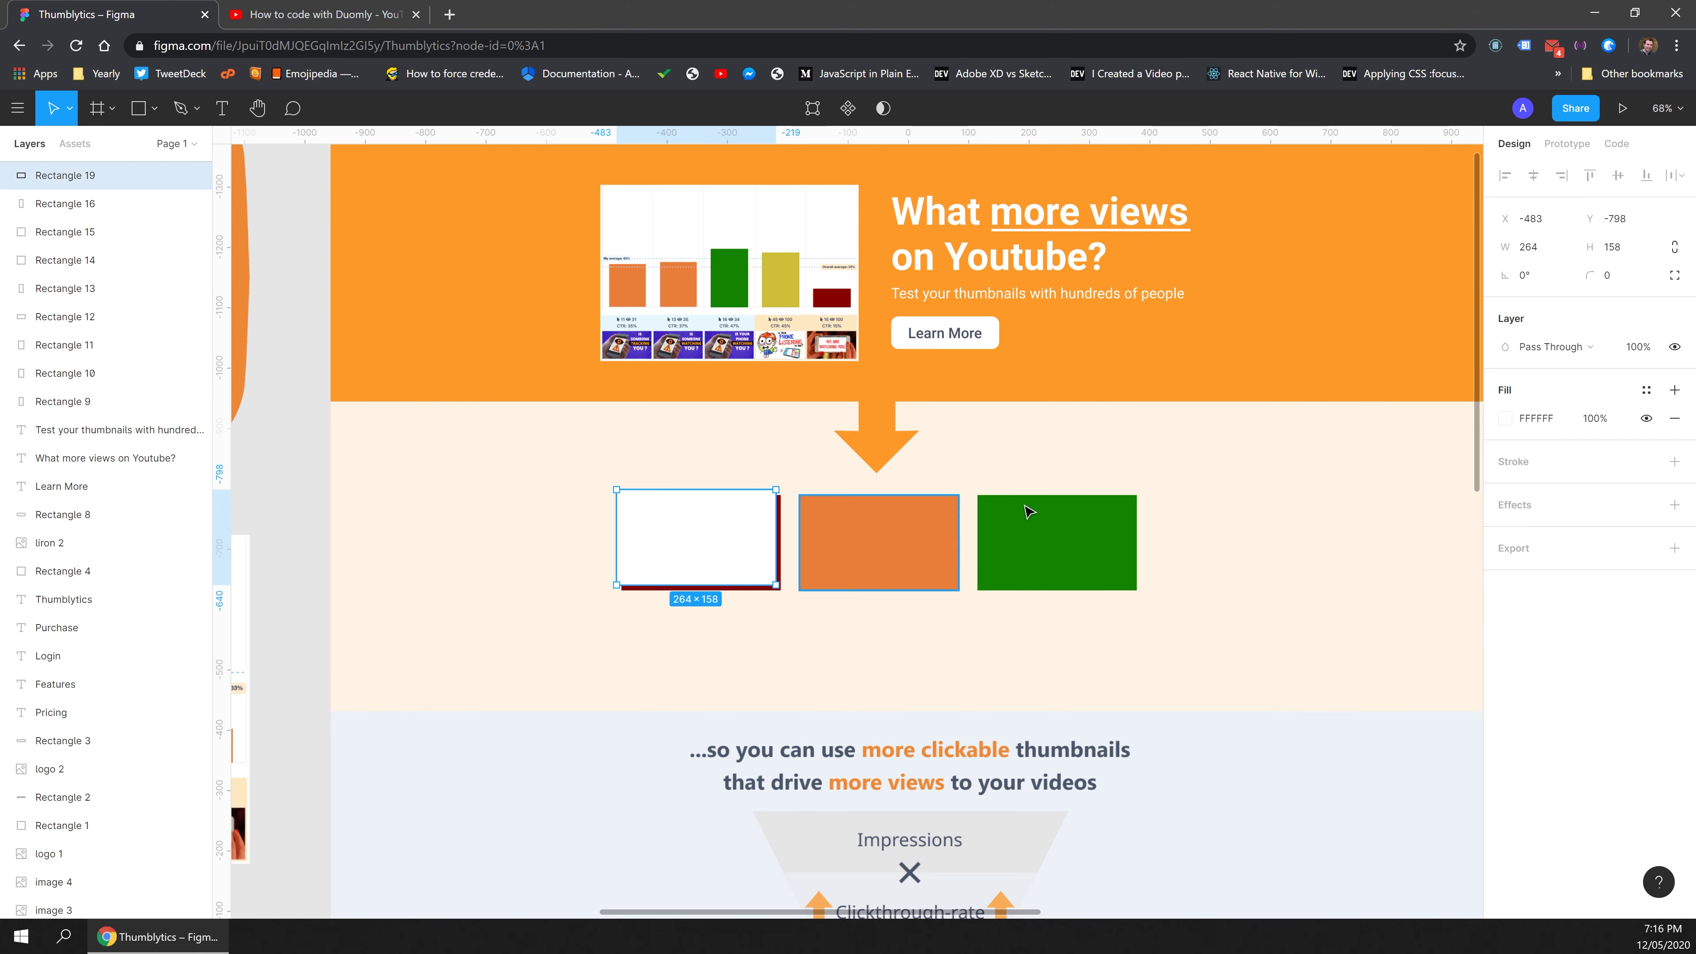
# Fill the offset copy over the dark red card with the middle card's orange.
pyautogui.click(1506, 418)
pyautogui.click(1297, 686)
pyautogui.click(915, 558)
pyautogui.click(861, 649)
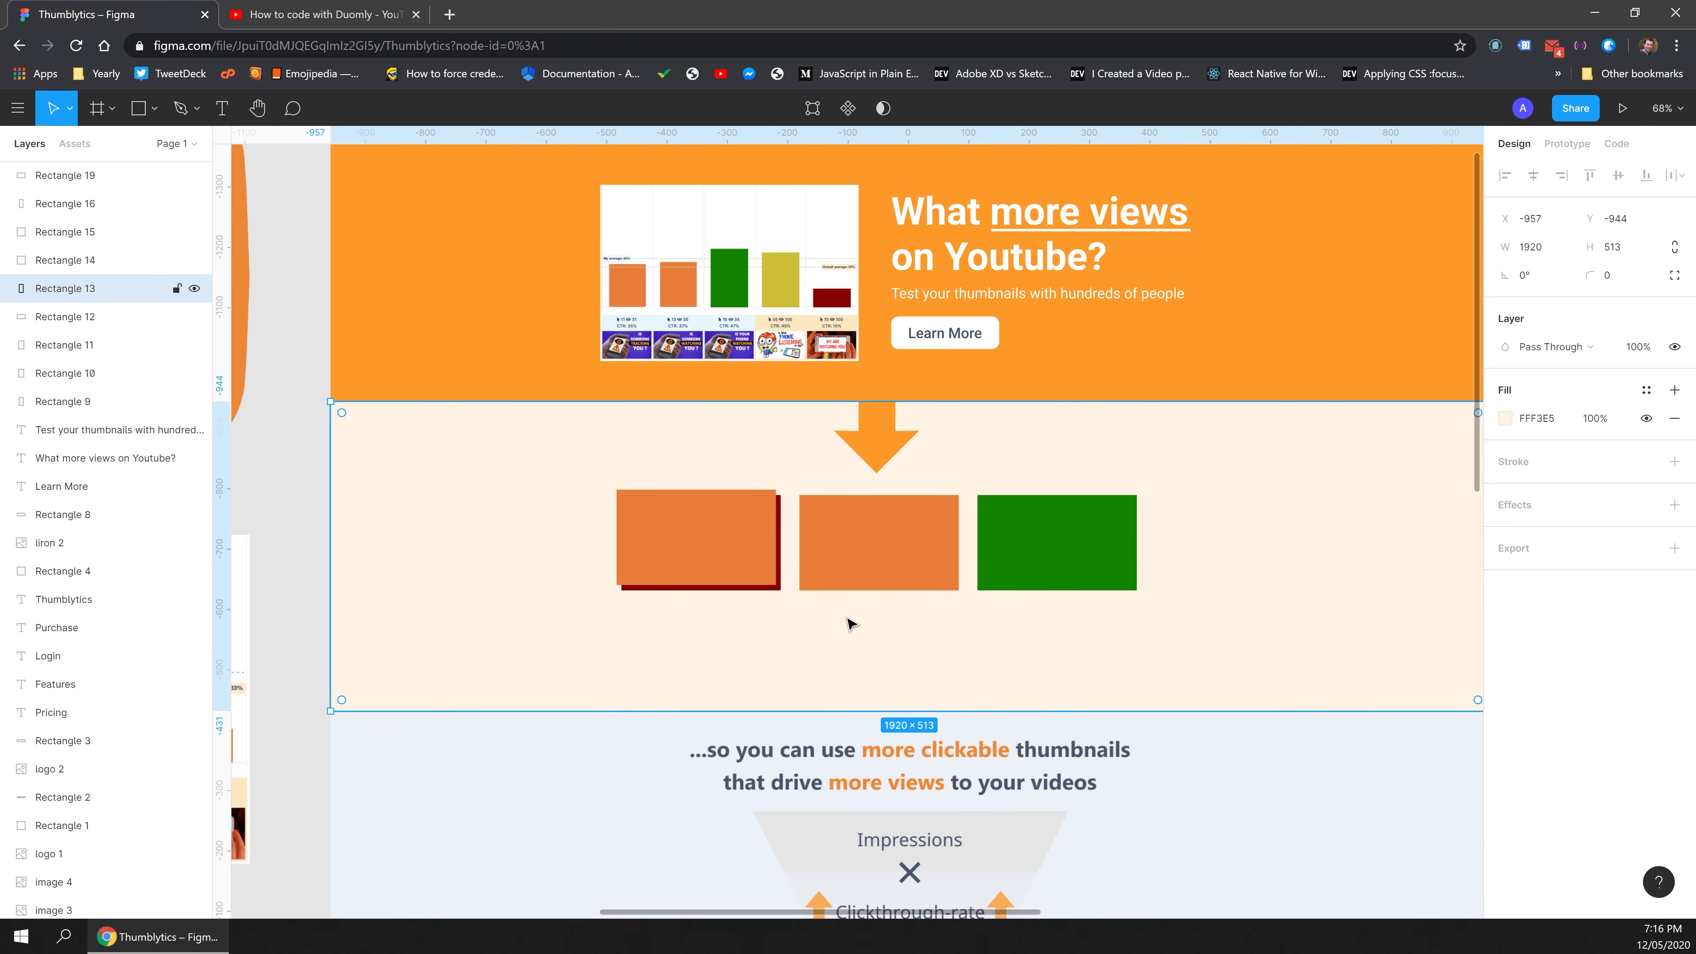
pyautogui.click(885, 565)
pyautogui.click(903, 645)
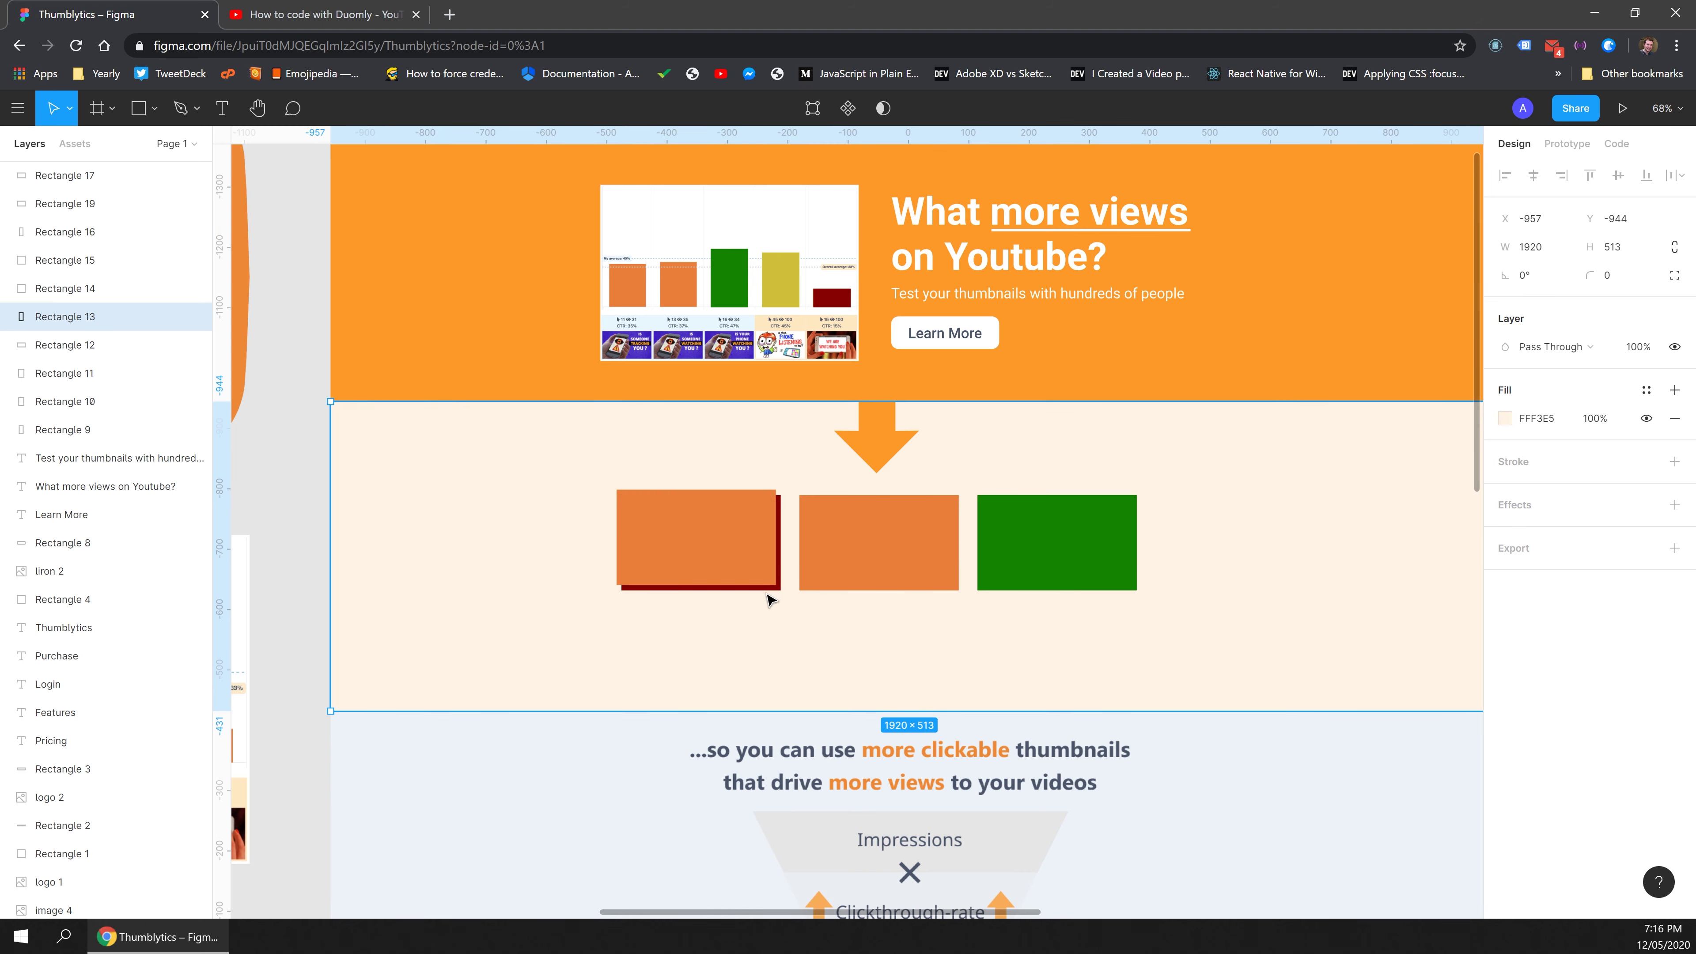
# Delete the offset orange copy lying over the dark red card.
pyautogui.press('Escape')
pyautogui.click(758, 566)
pyautogui.press('Delete')
pyautogui.click(1035, 771)
pyautogui.scroll(-1, 1050, 735)
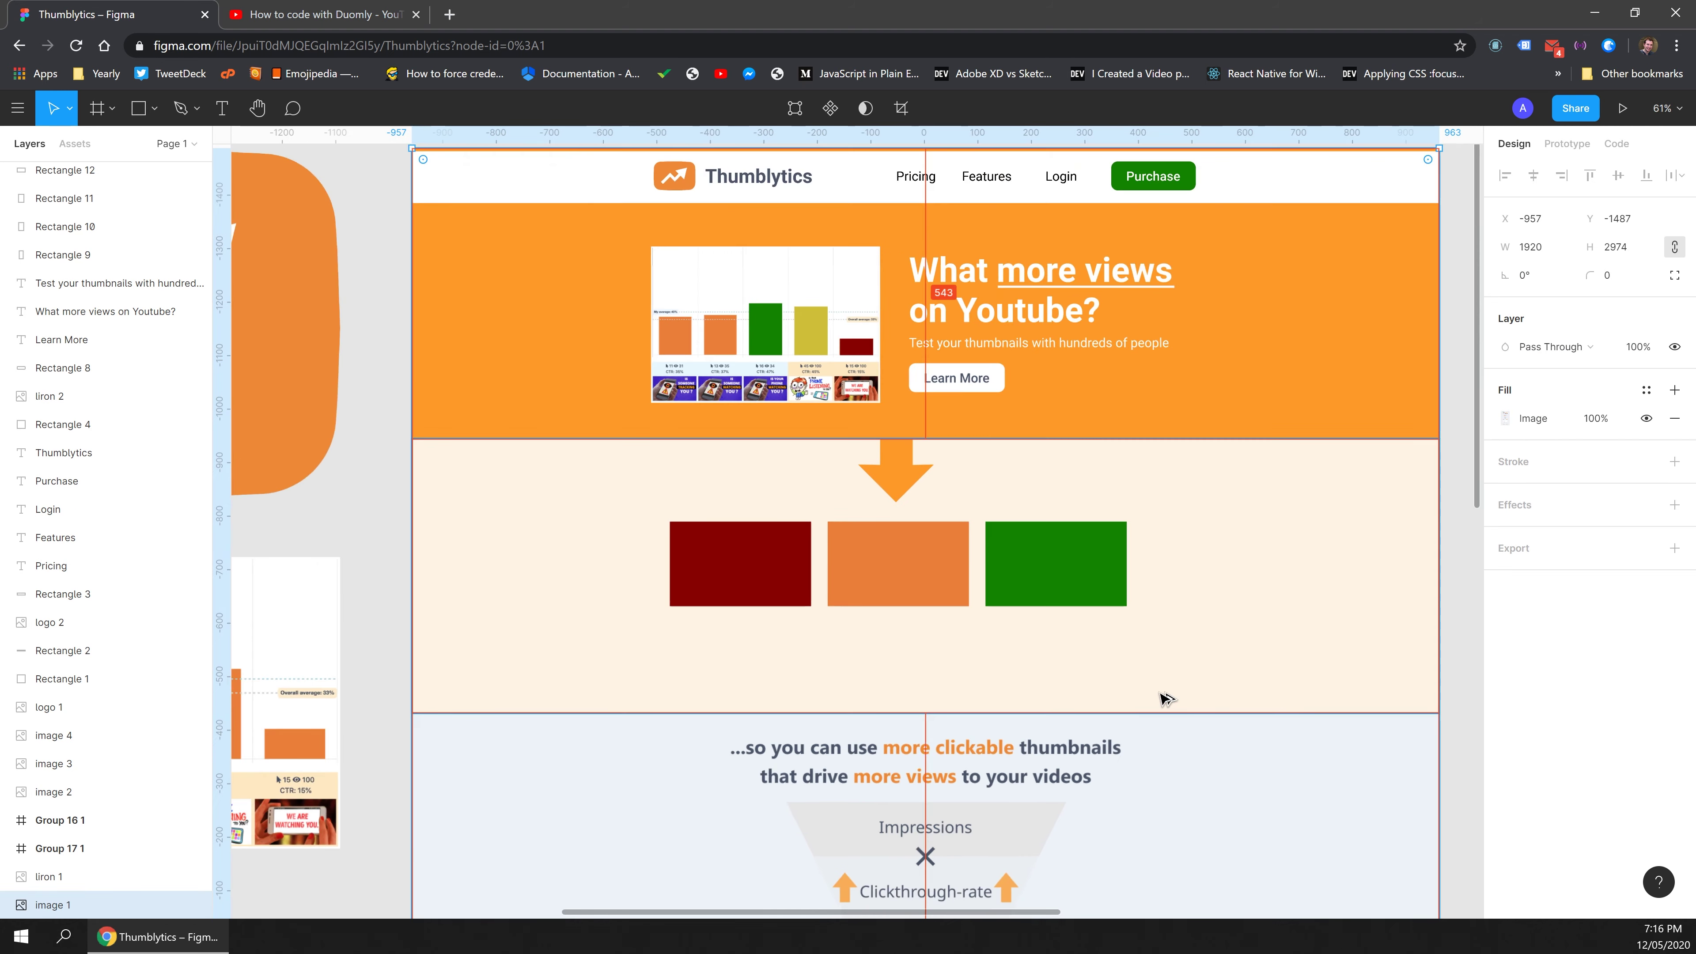